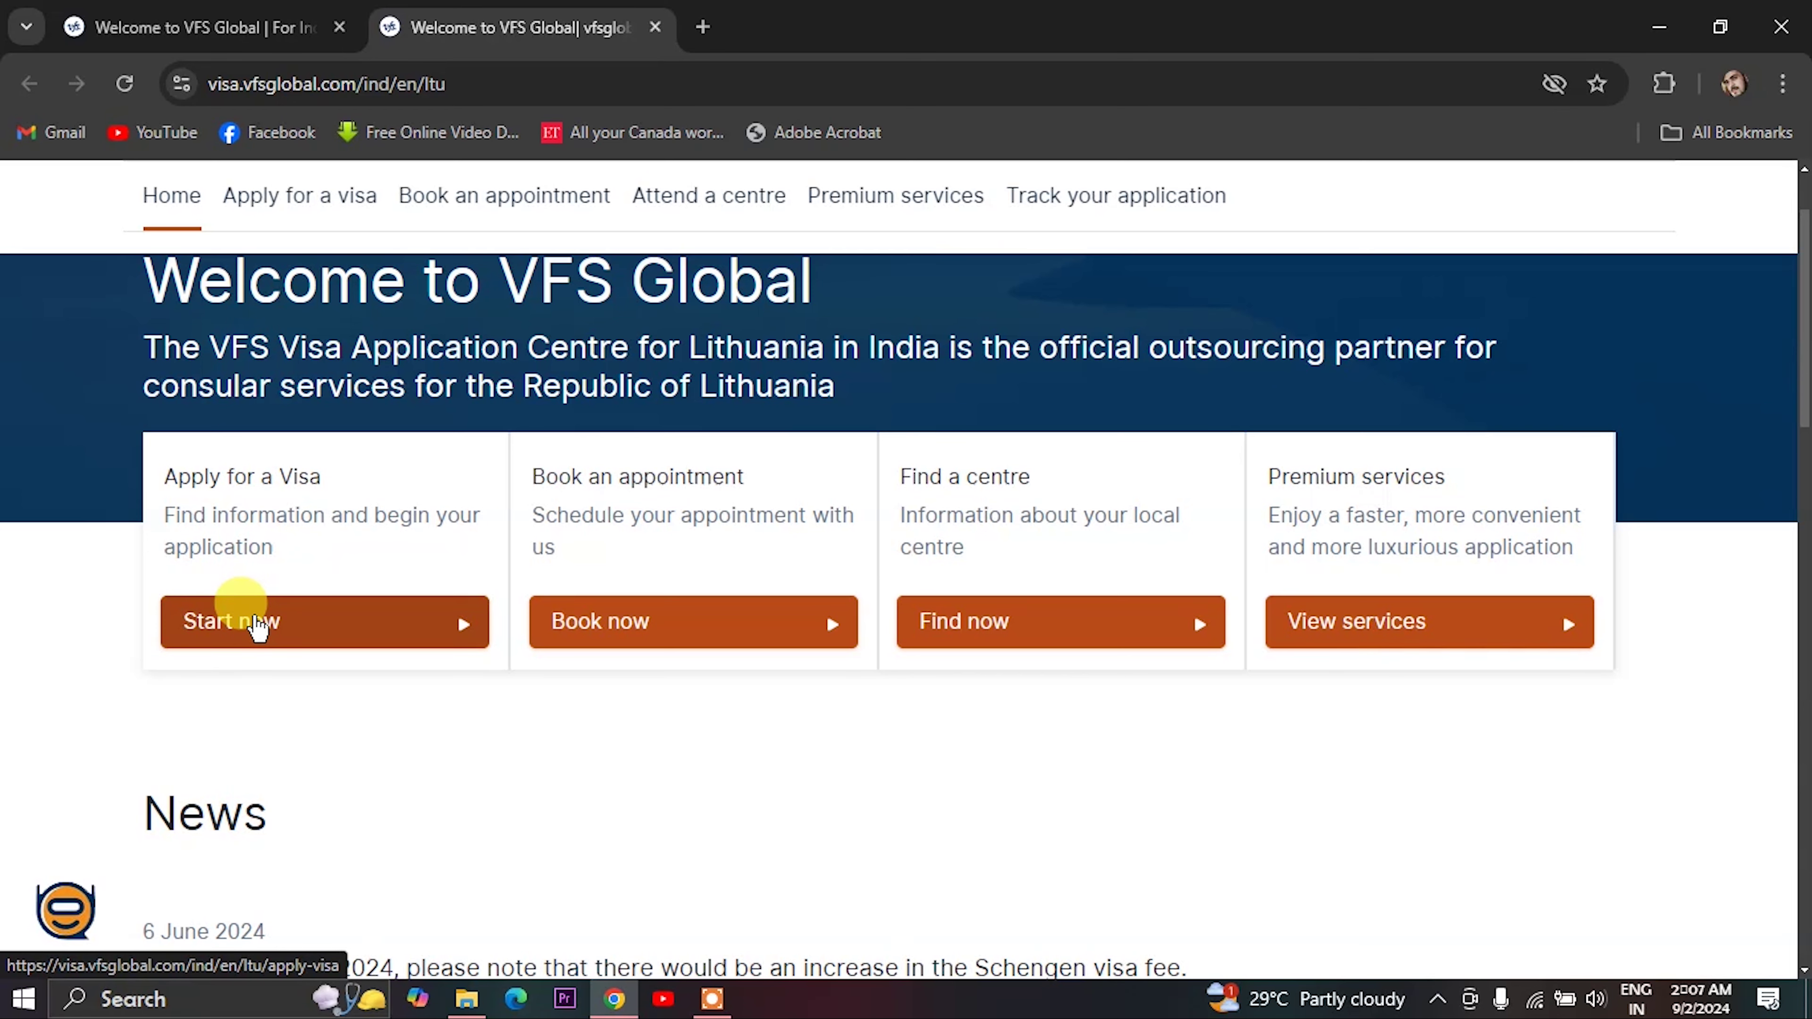
- Go to VFS Global's Lithuania 'Apply for a visa' page from the home page
click(257, 625)
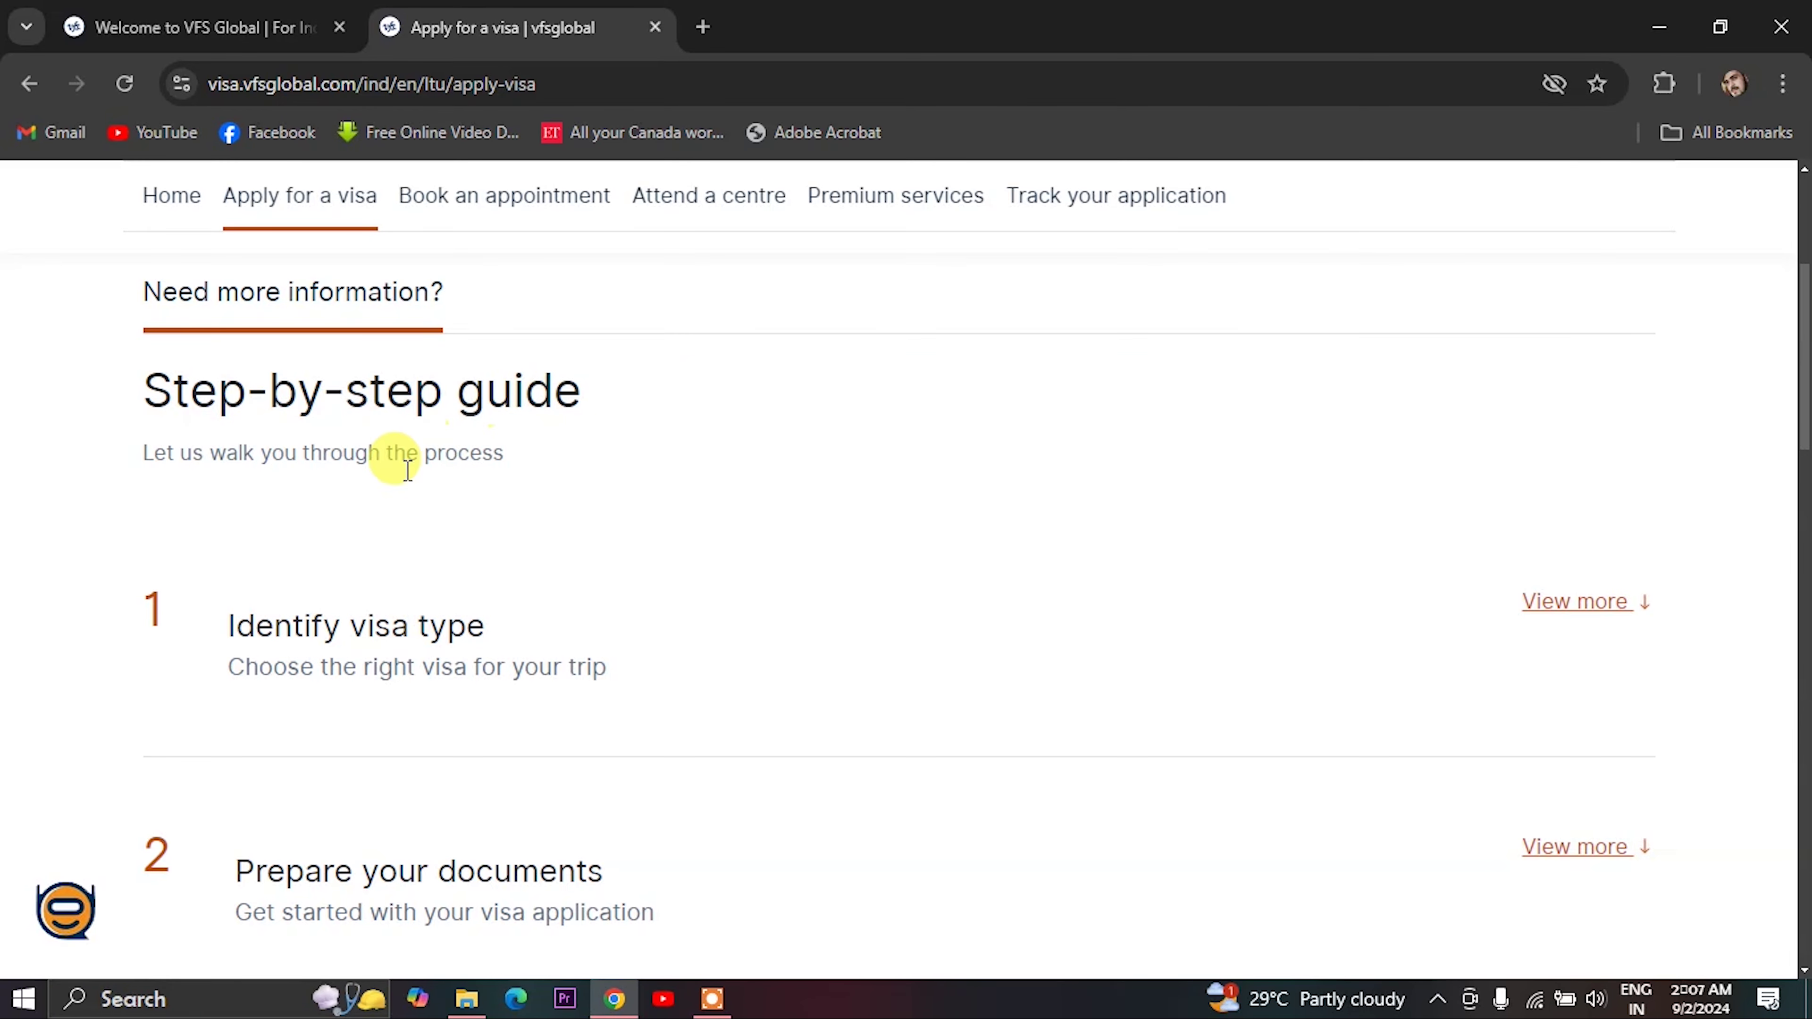
- Expand the 'Identify visa type' guide step and follow its visa type link
scroll(283, 567, down, 2)
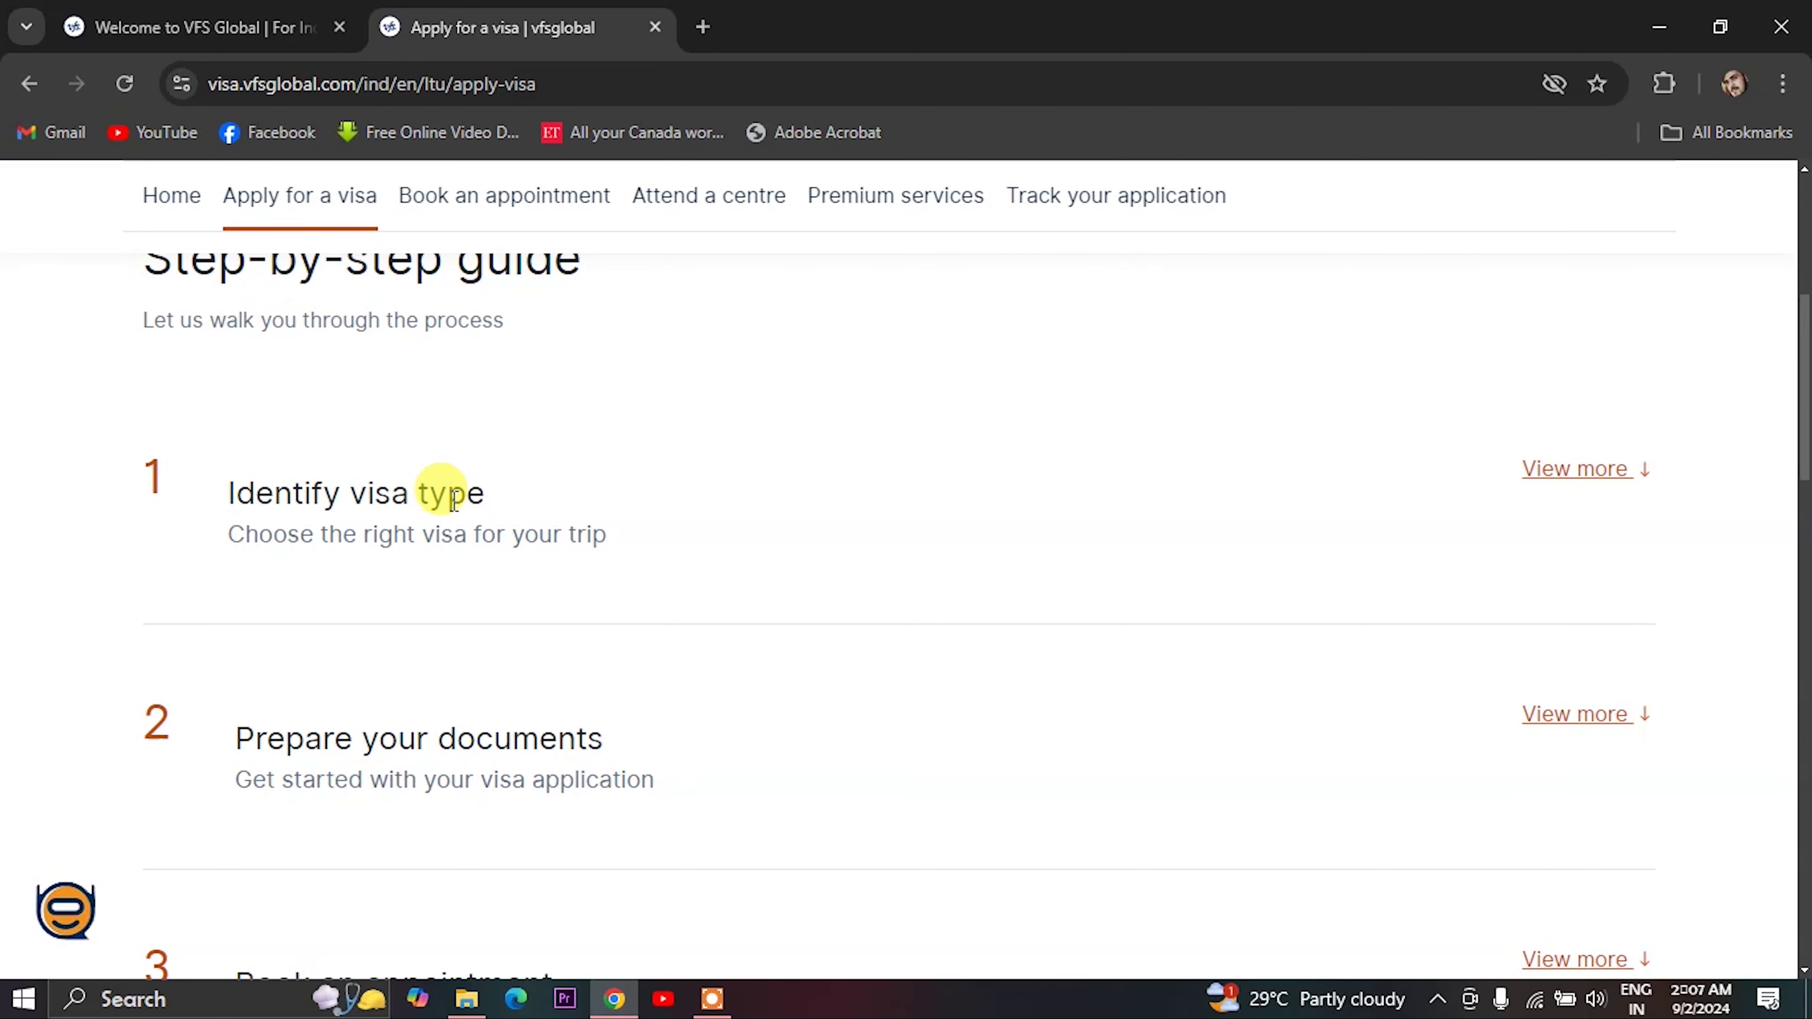
scroll(214, 606, down, 2)
scroll(324, 672, down, 2)
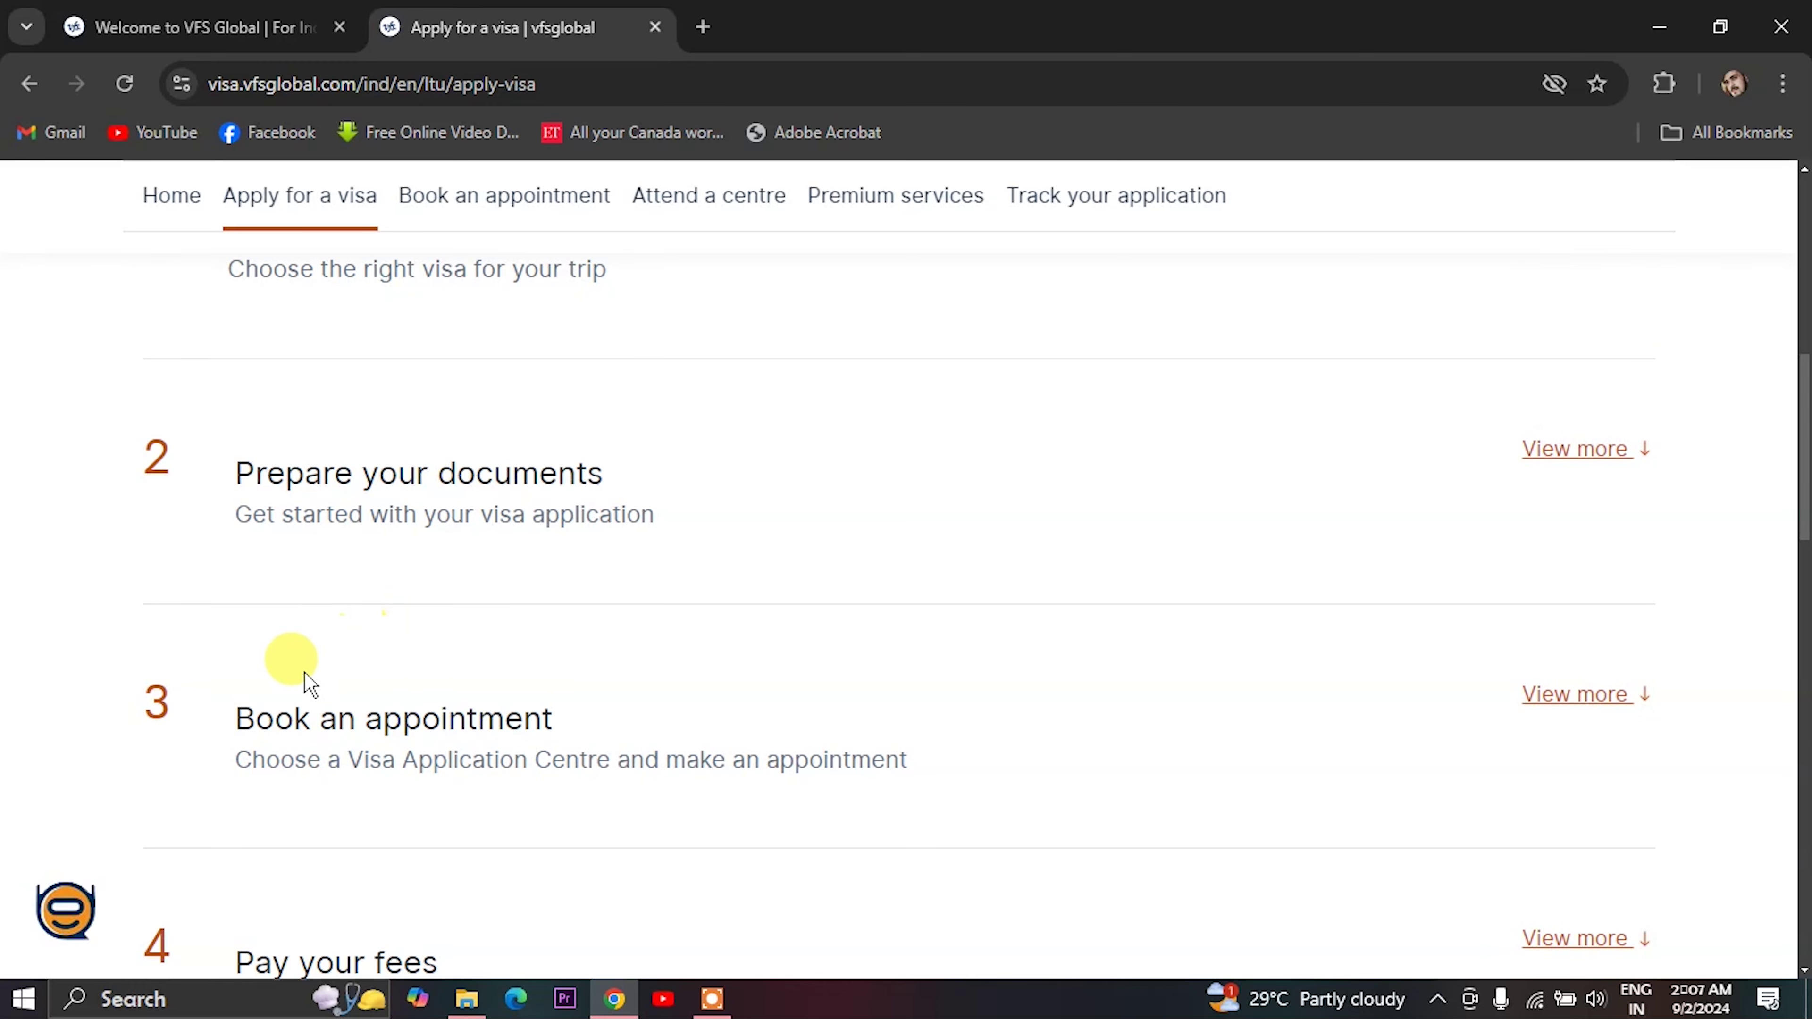
scroll(257, 713, down, 4)
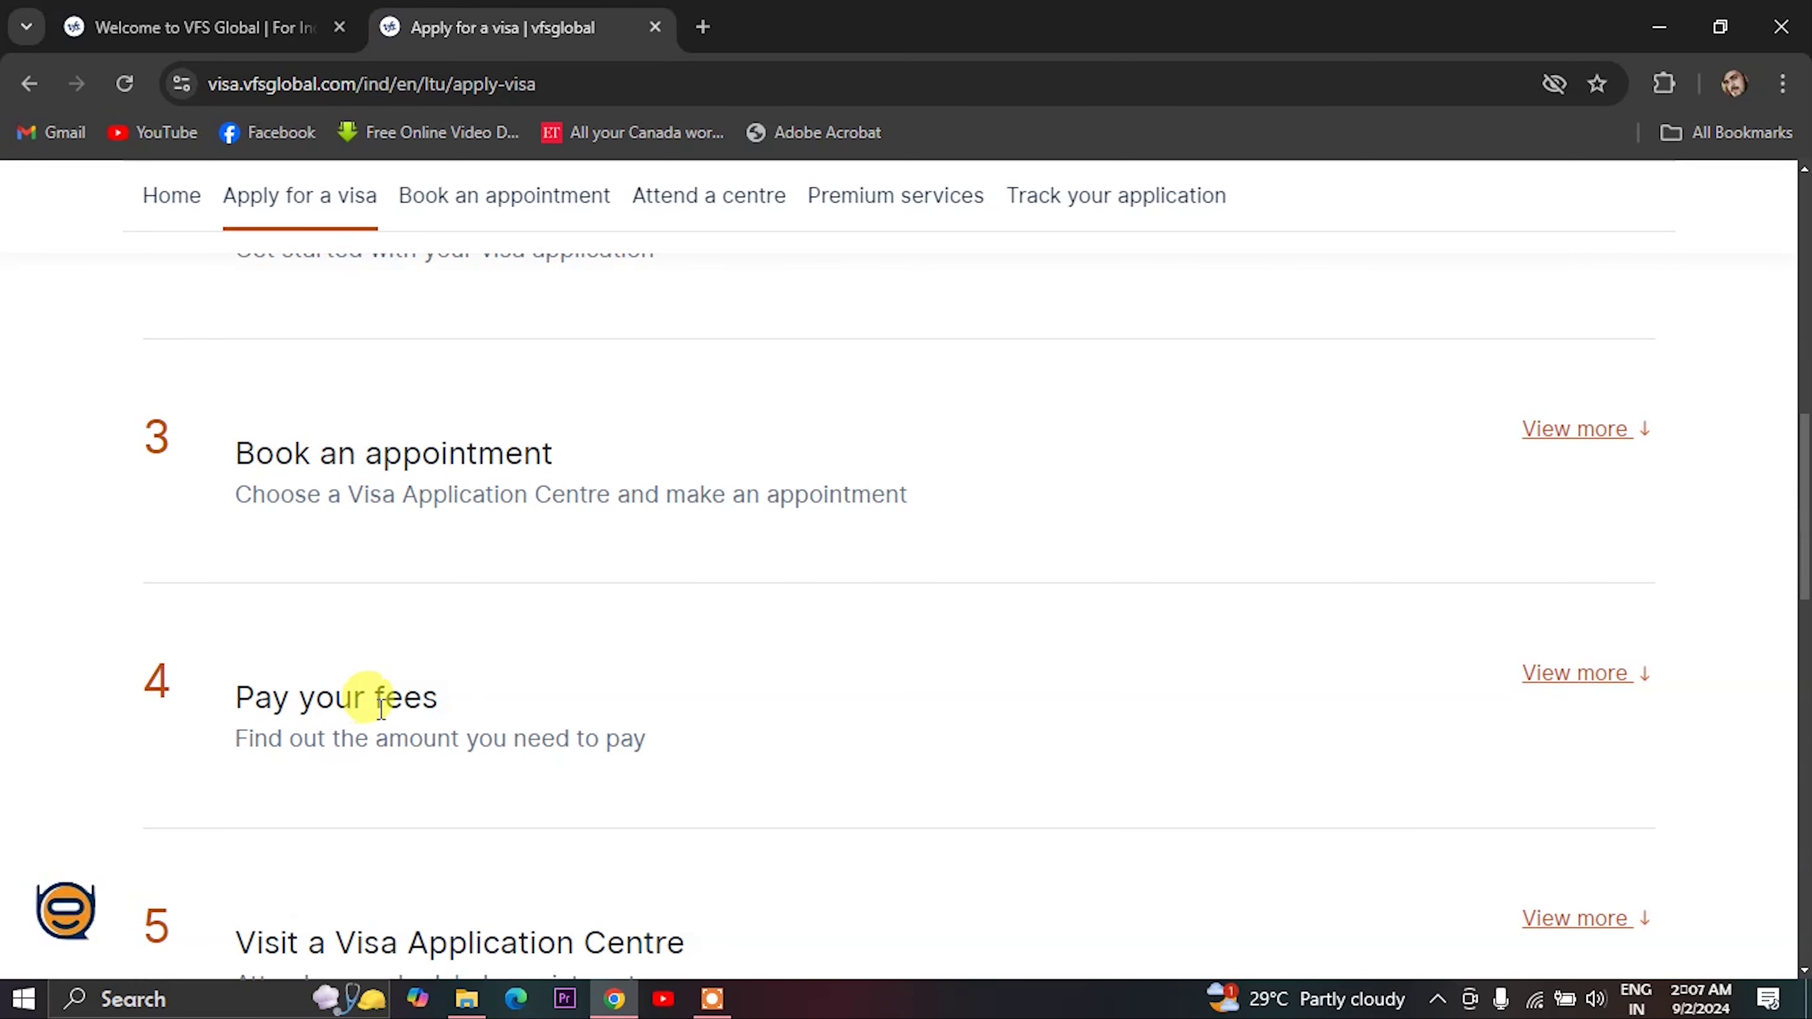
scroll(335, 696, down, 4)
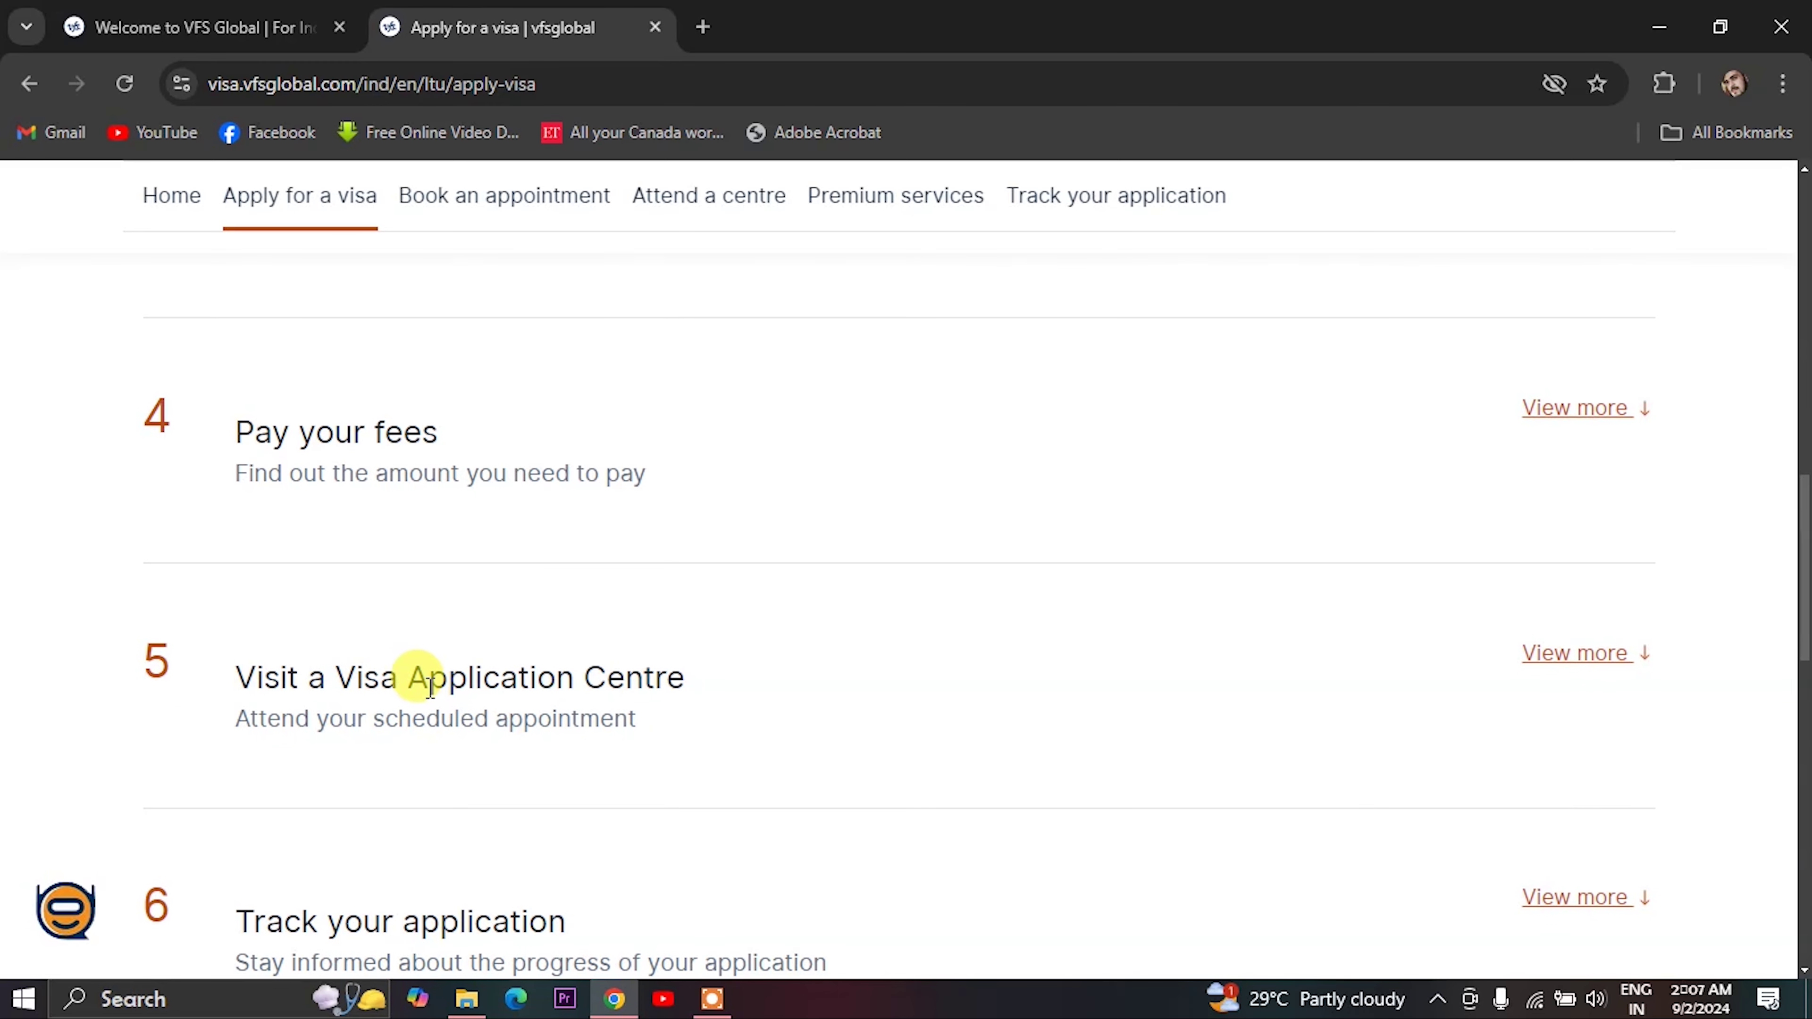
scroll(477, 685, down, 5)
scroll(264, 785, down, 1)
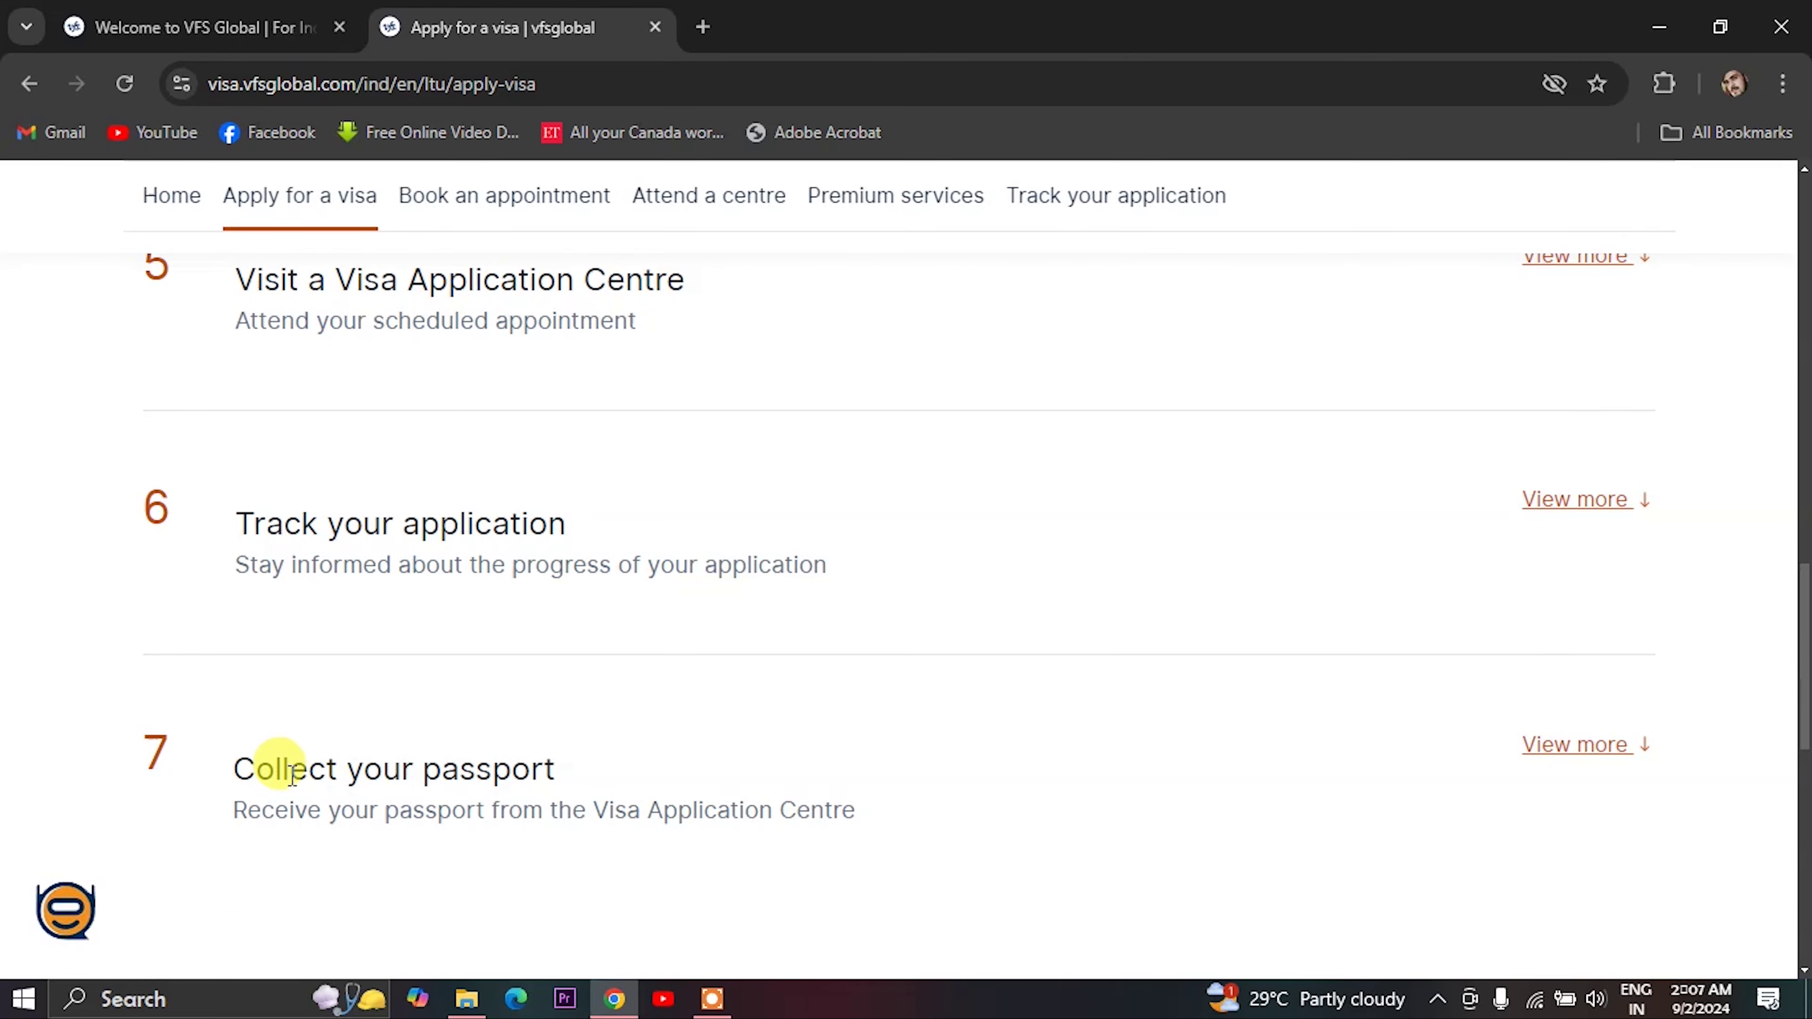
scroll(229, 759, down, 2)
scroll(508, 745, up, 19)
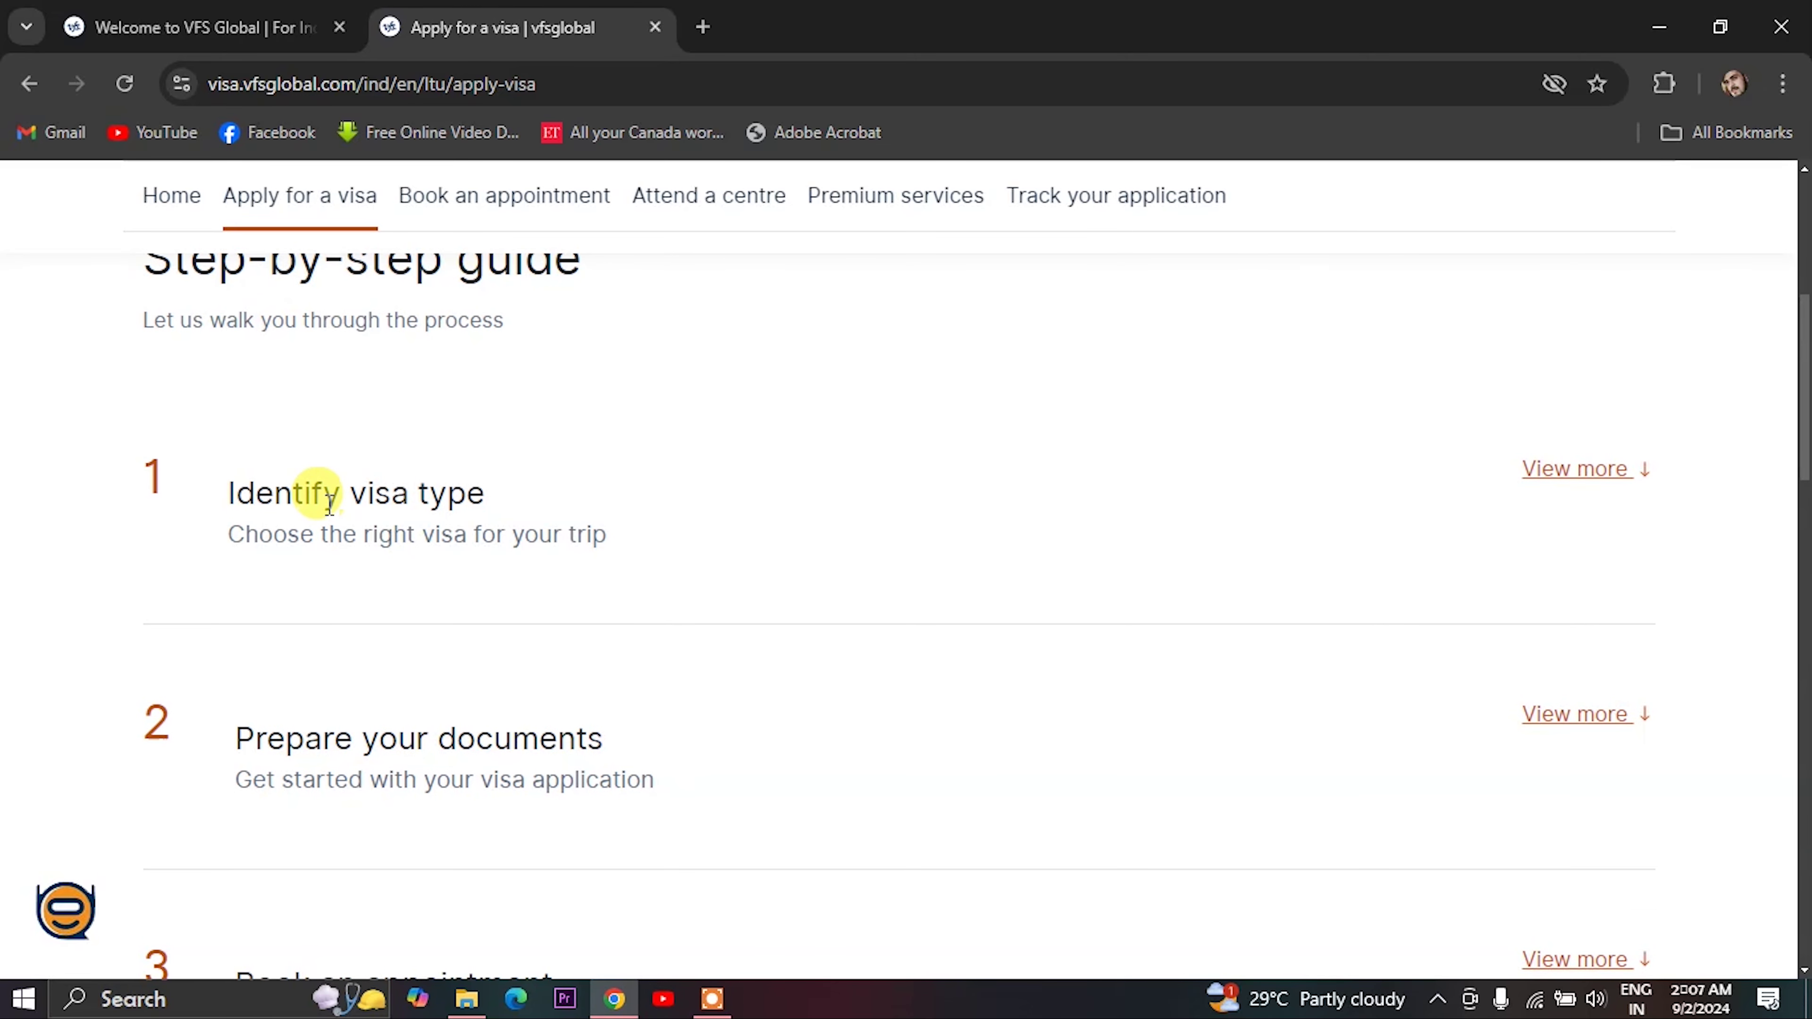
click(1547, 469)
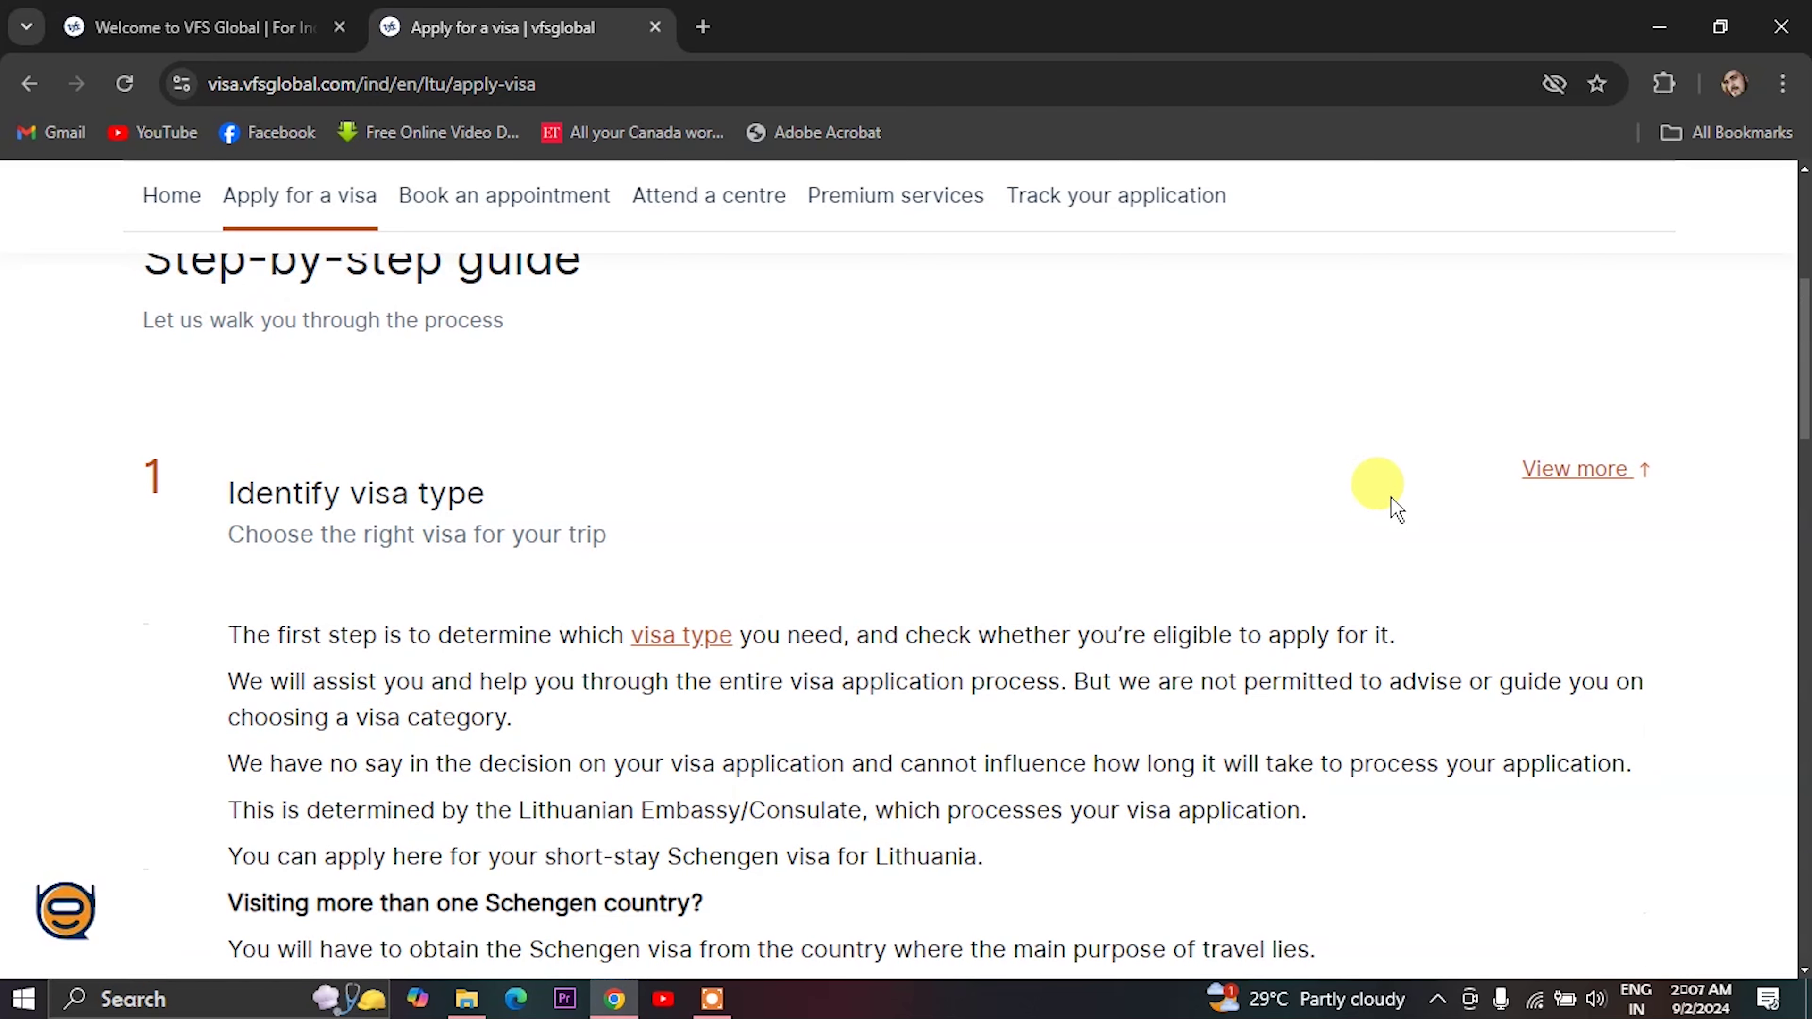
click(676, 632)
- Choose Tourism as the visa type on the Visa Information page
scroll(676, 639, down, 6)
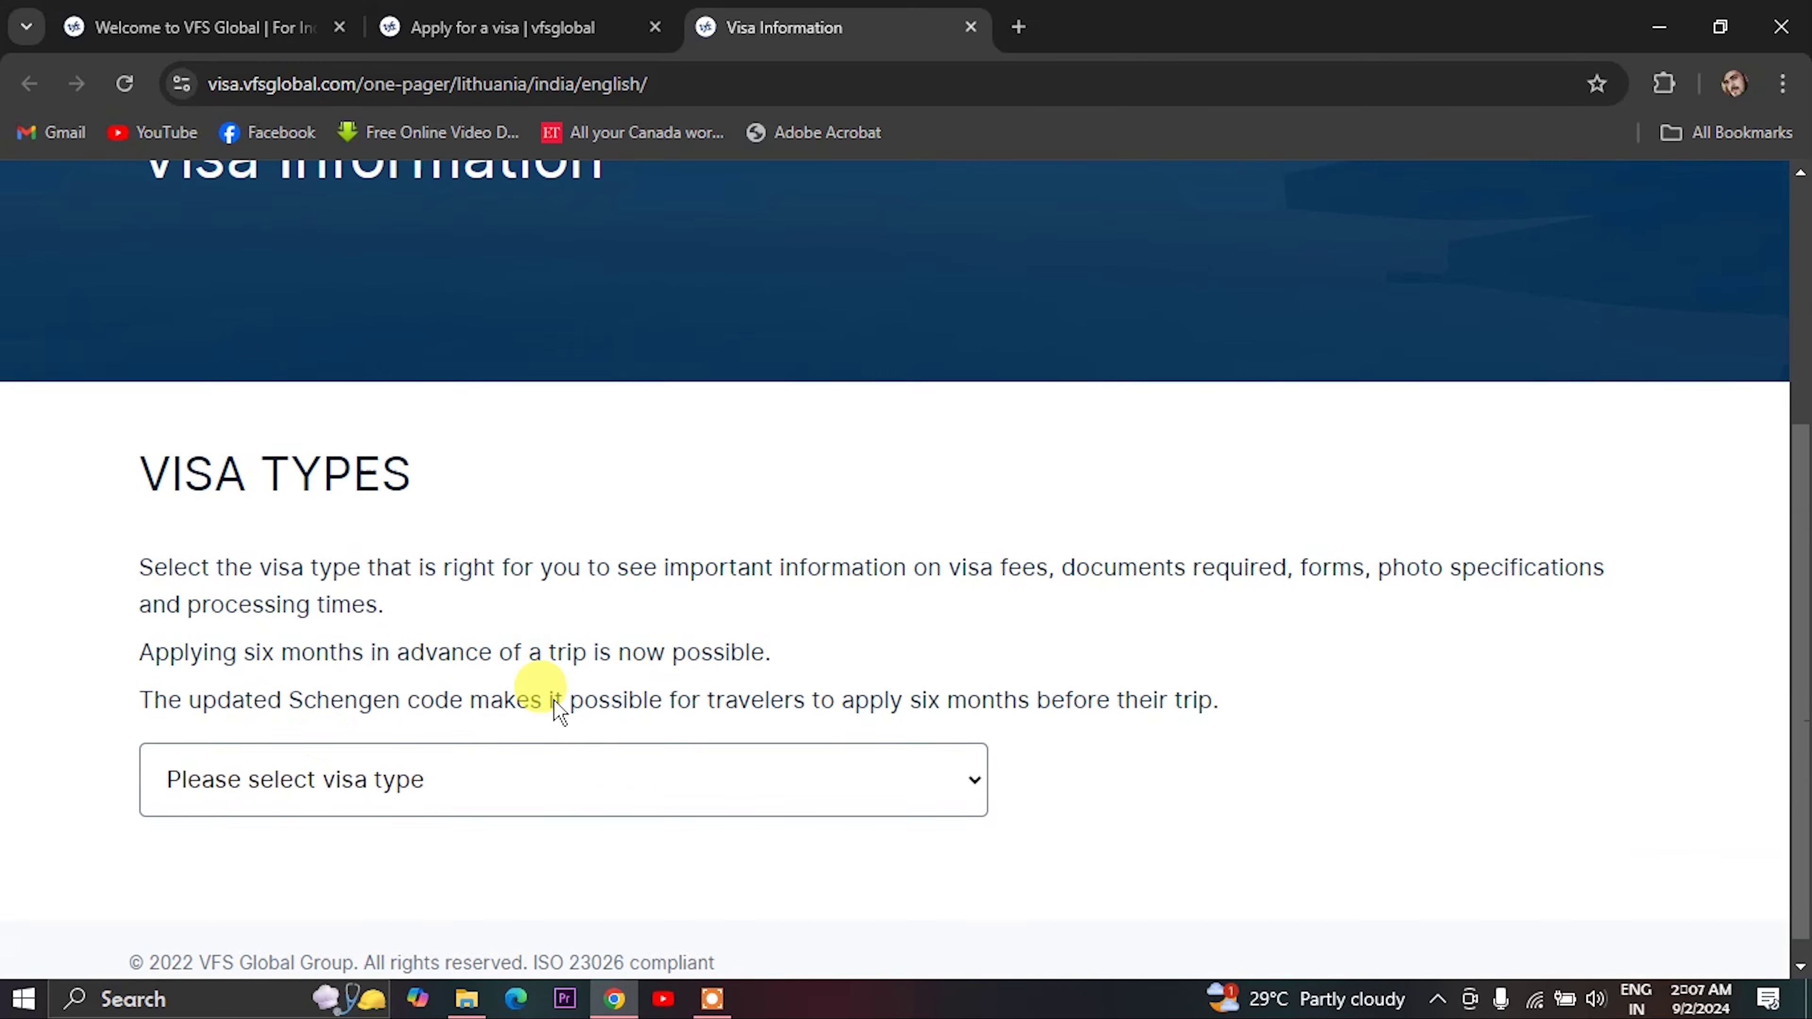
click(321, 749)
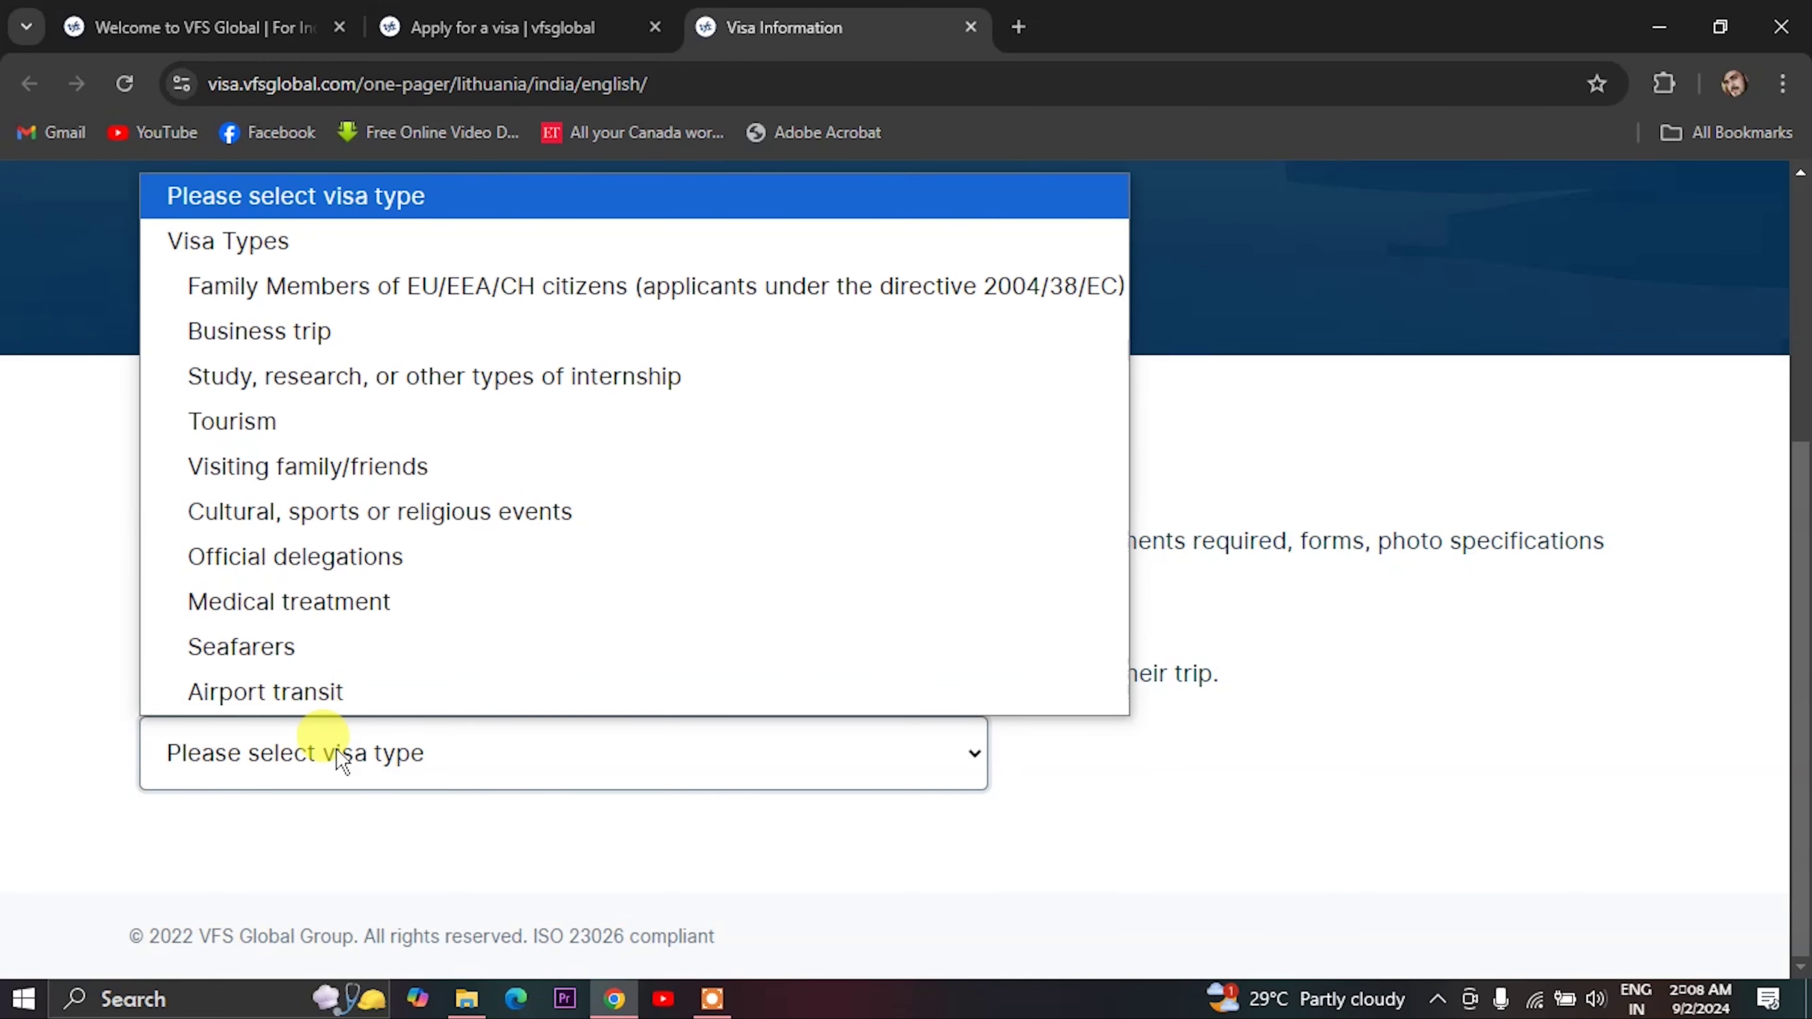
click(225, 413)
scroll(463, 621, down, 3)
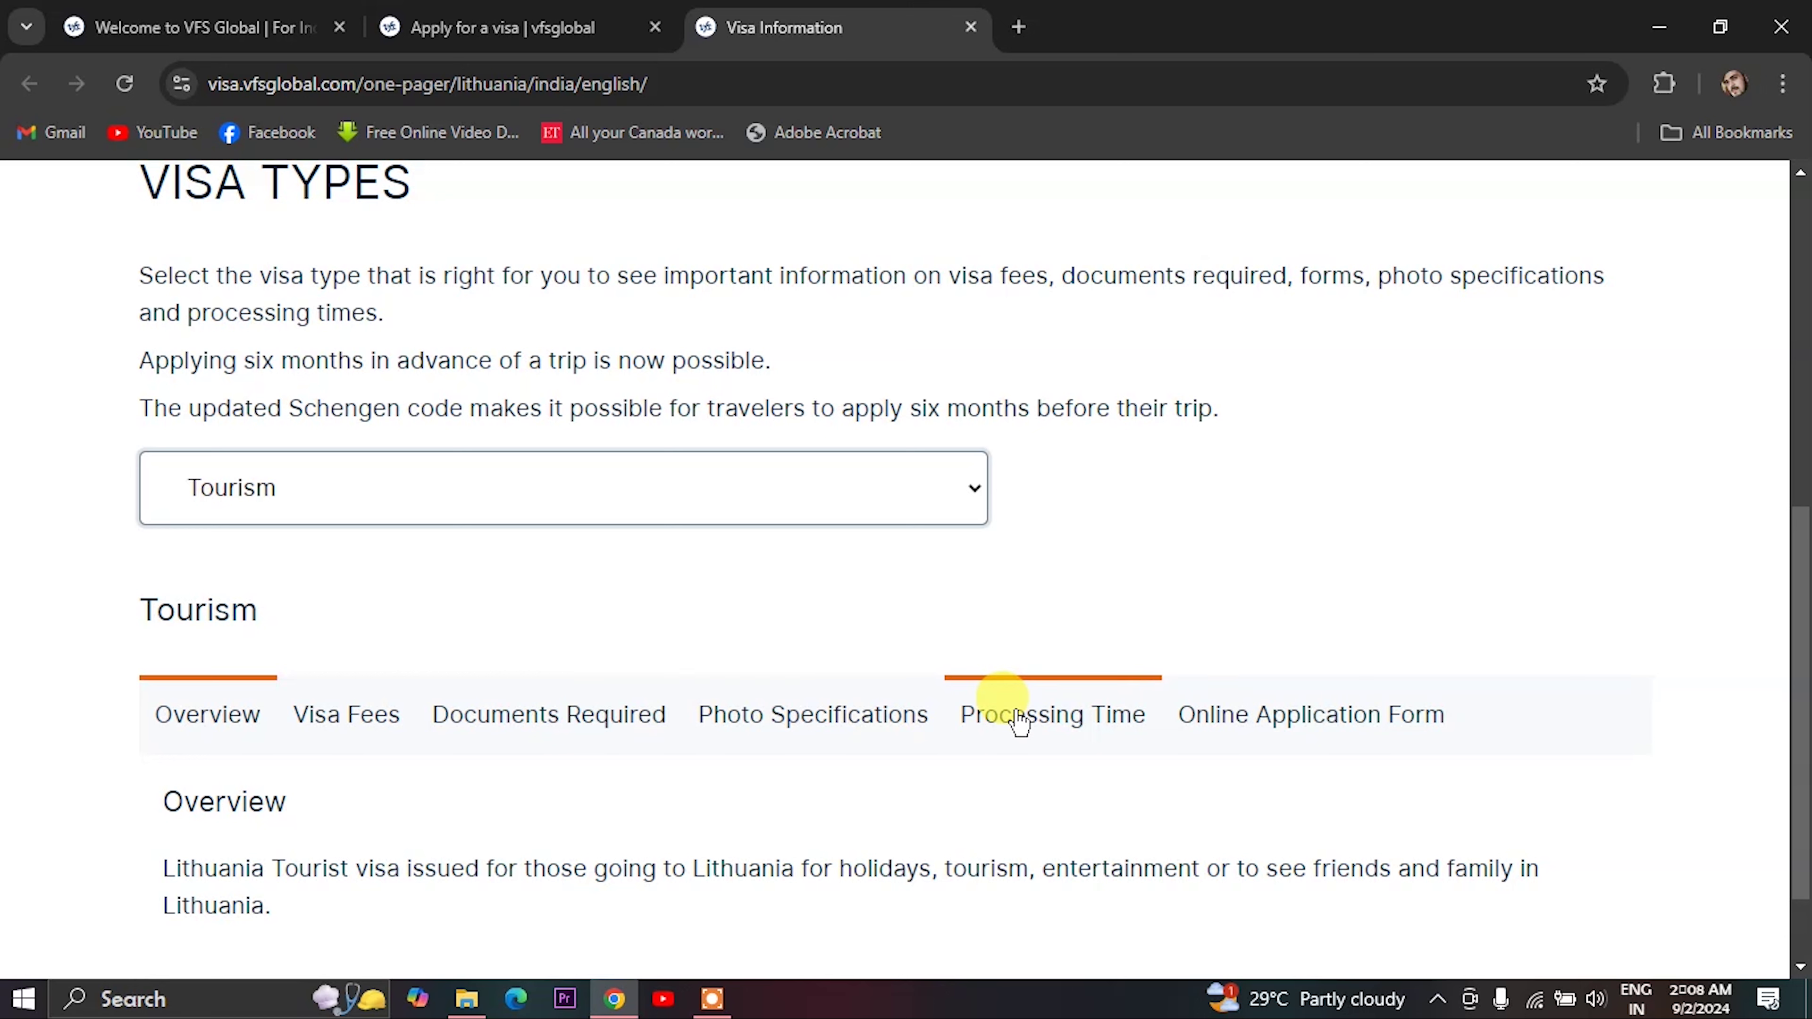
- Go to the Tourism online form's Electronic Visa Application Form site and begin a new application
click(1256, 722)
scroll(1253, 717, down, 1)
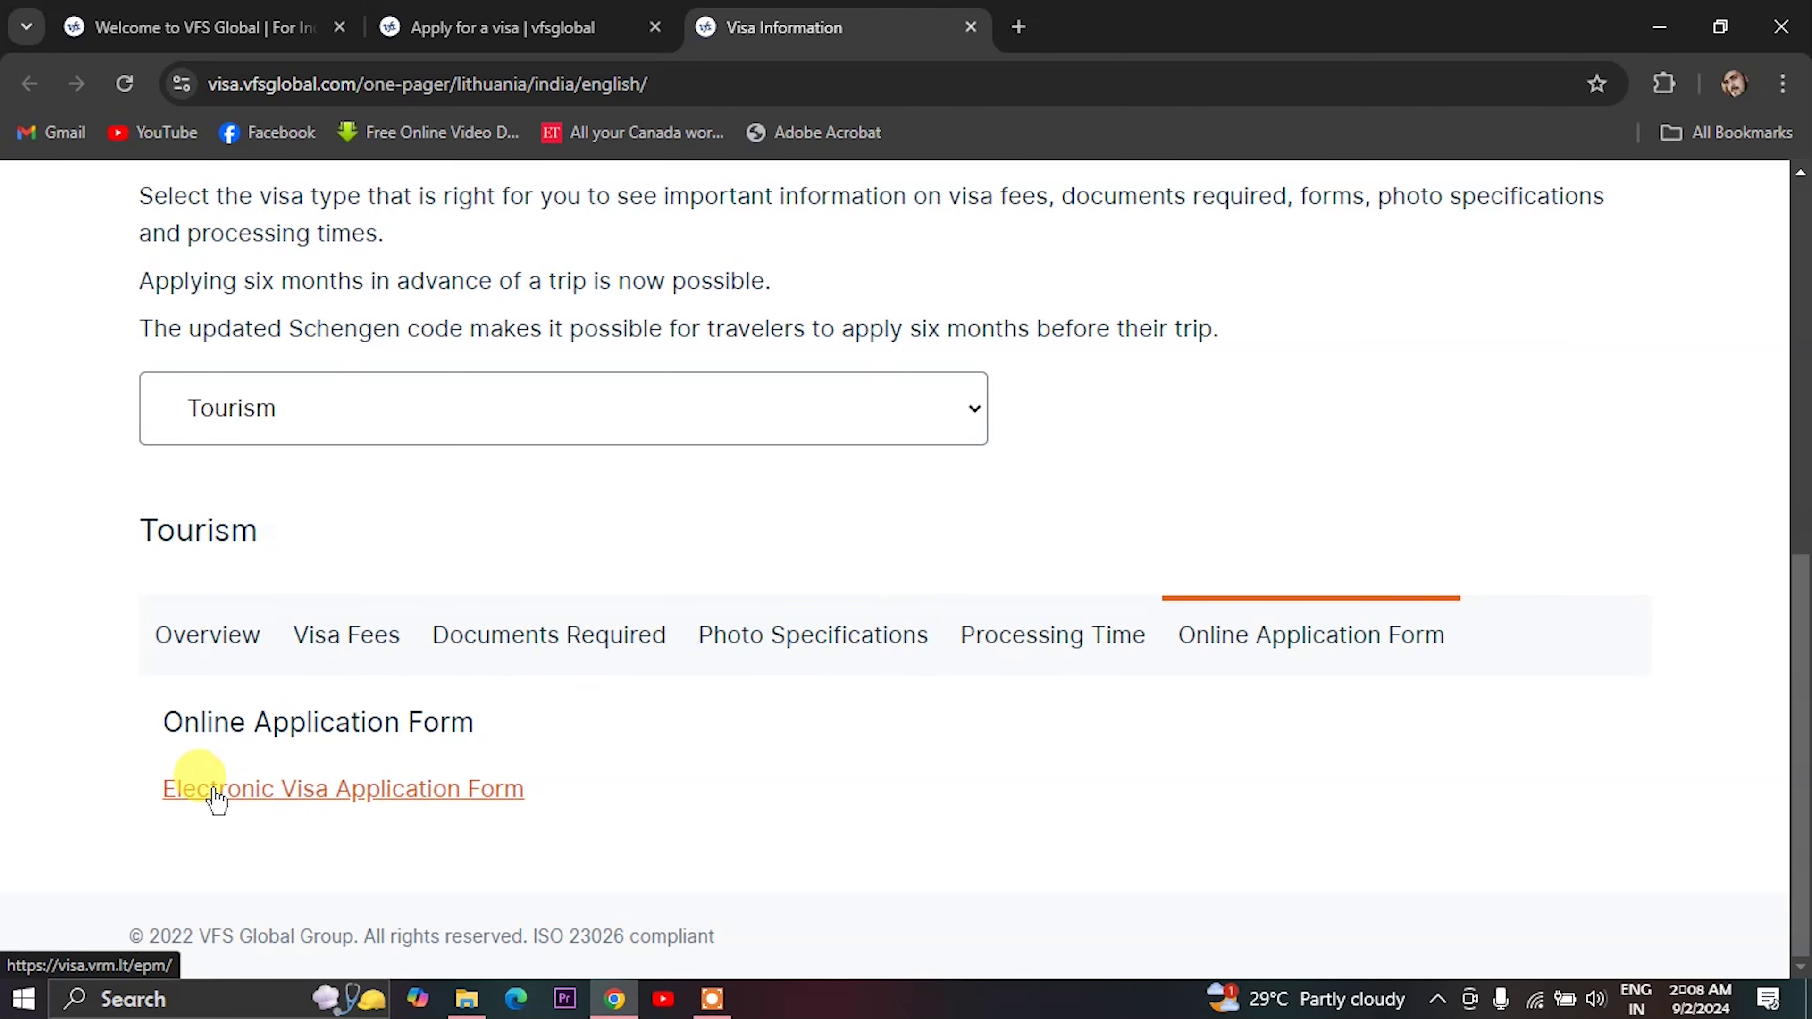
click(310, 793)
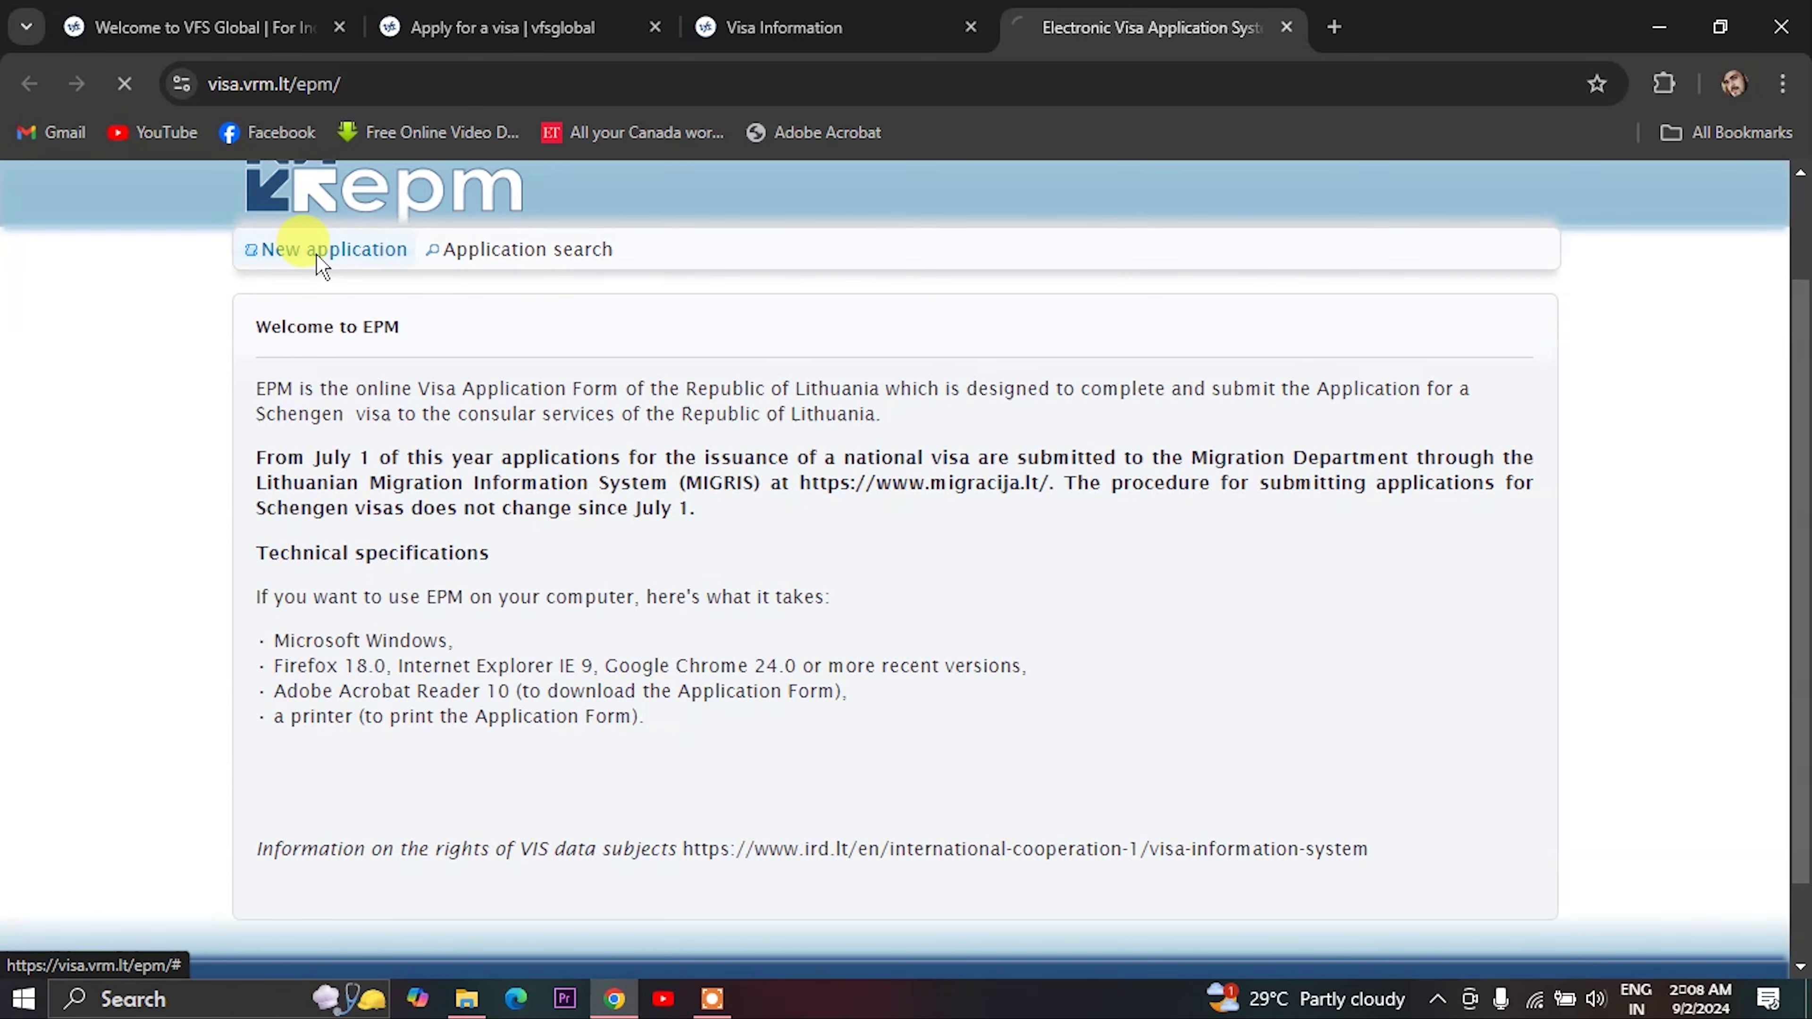
click(316, 255)
- Select C - Short term as the visa type
scroll(384, 473, down, 5)
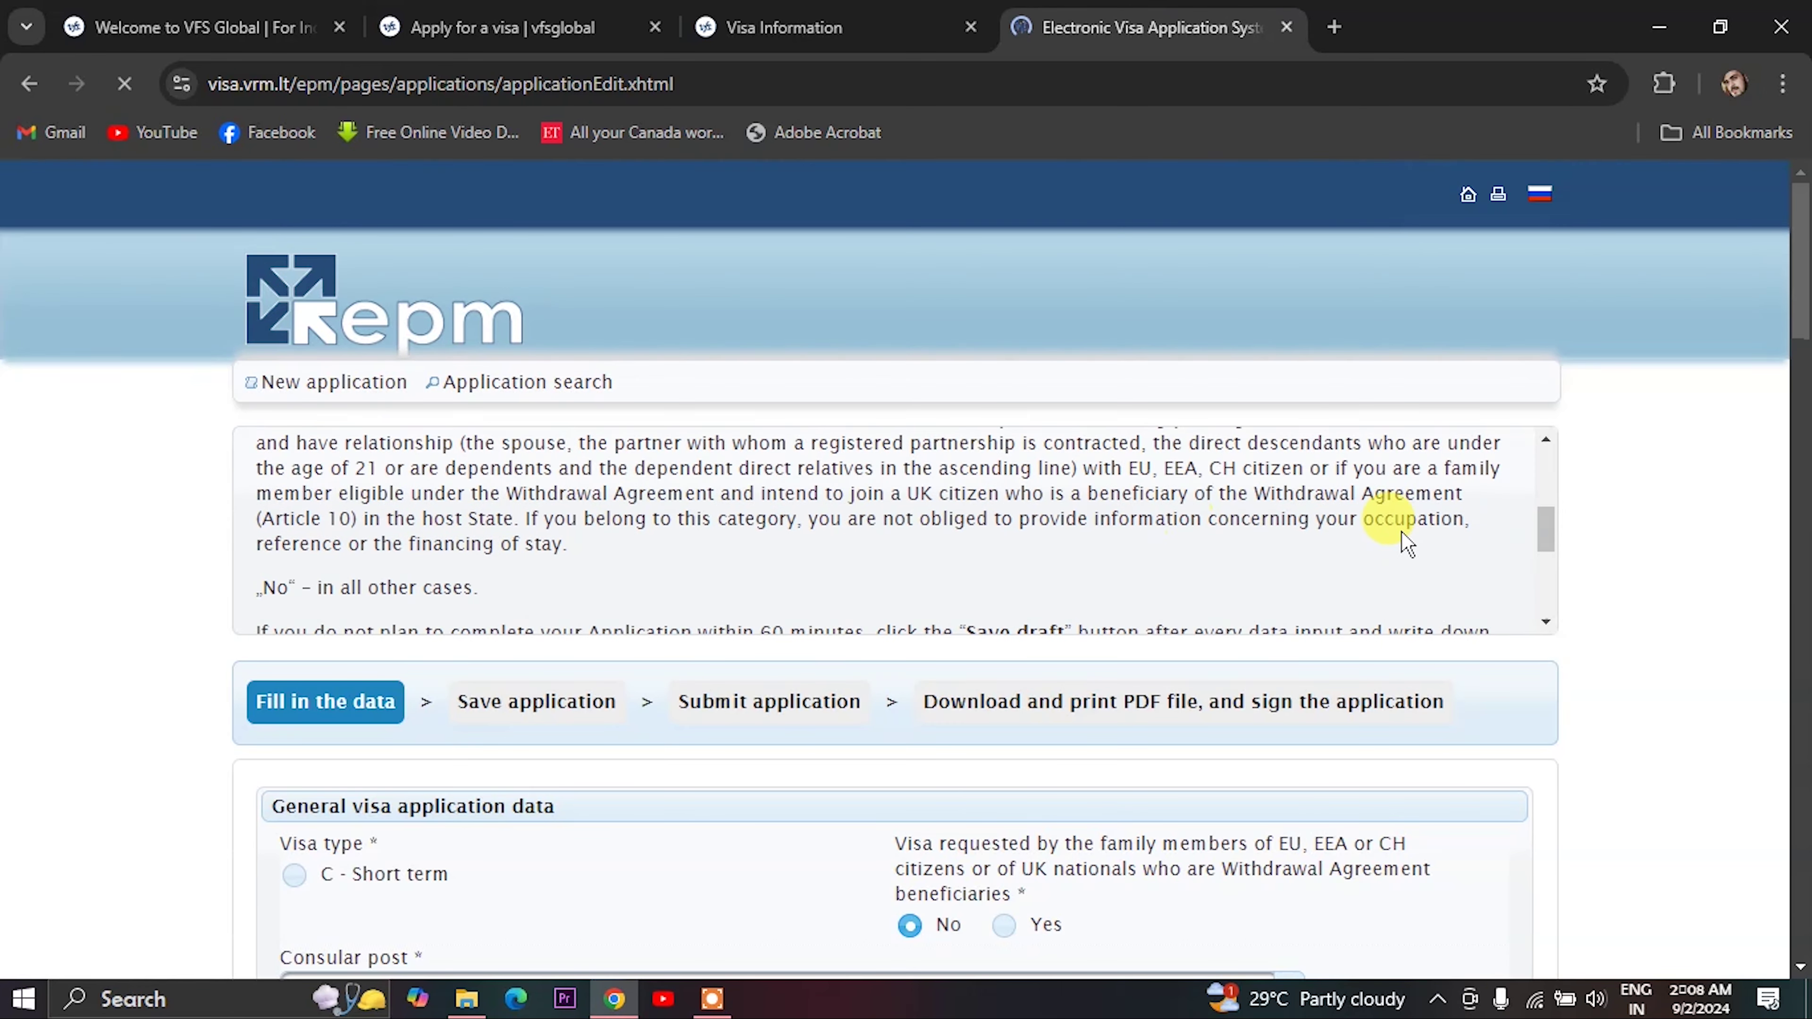
scroll(1405, 544, down, 2)
scroll(1570, 578, down, 4)
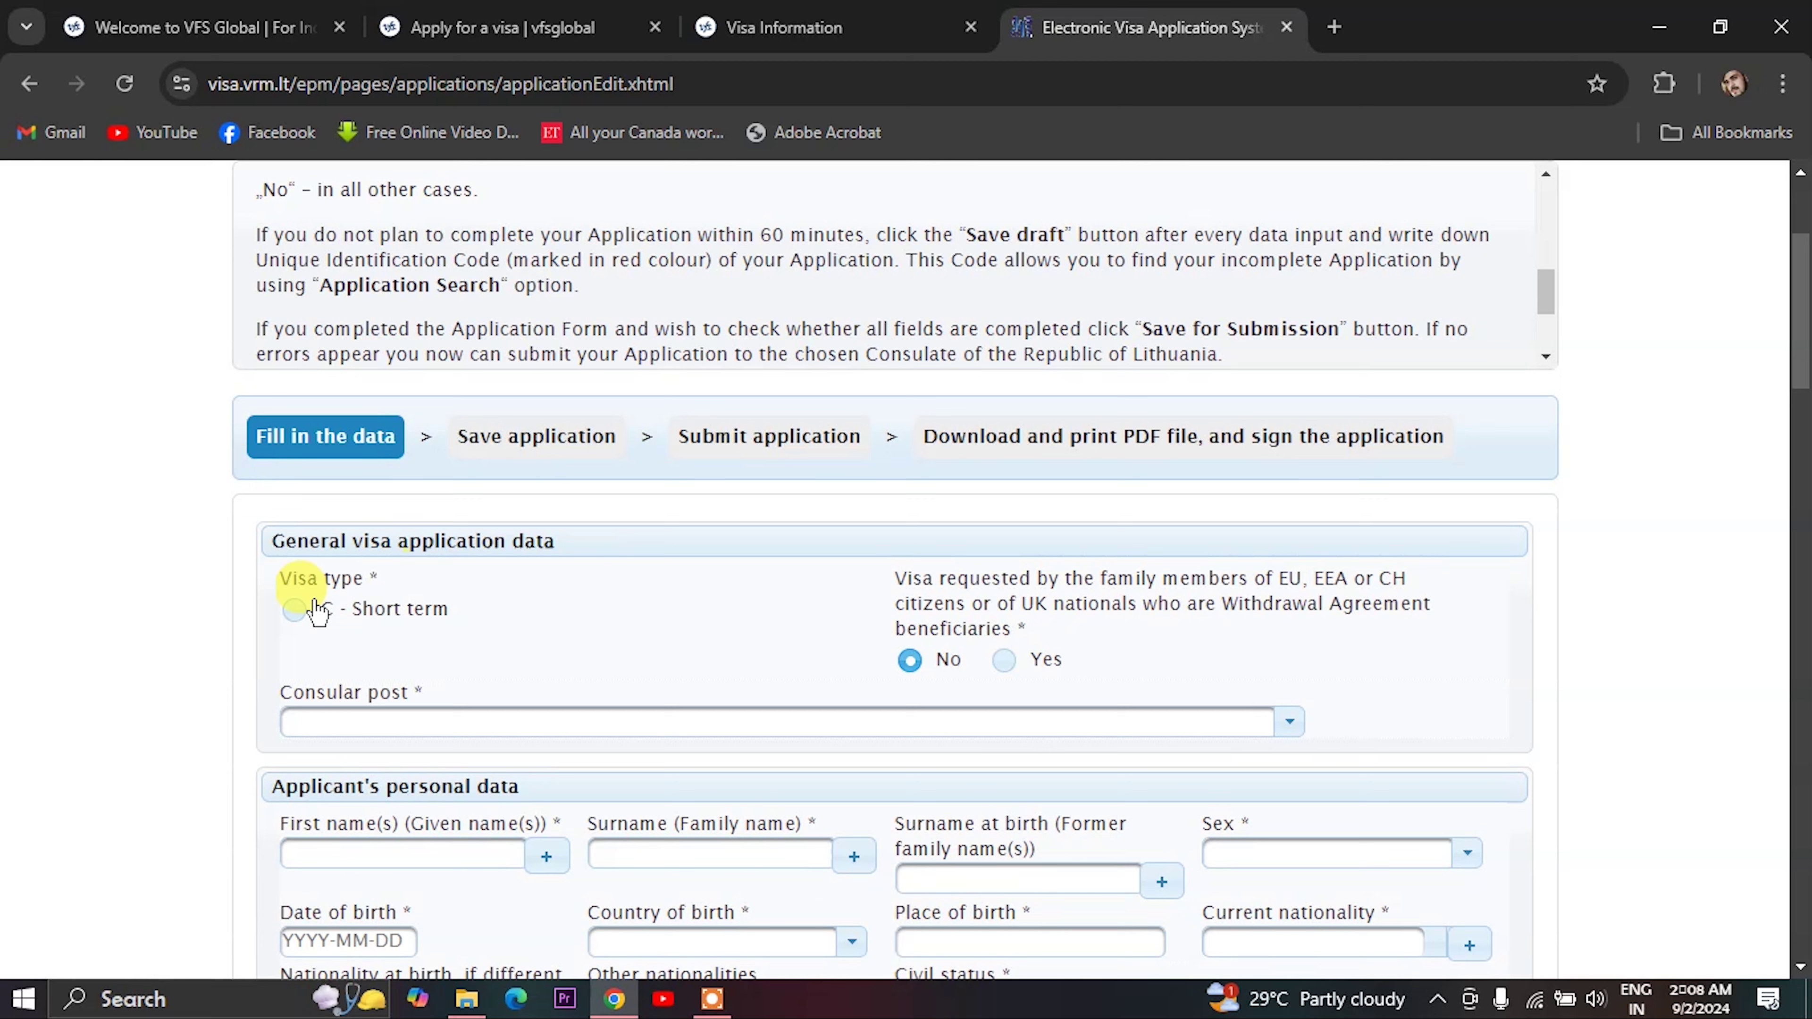
click(293, 609)
scroll(655, 639, down, 3)
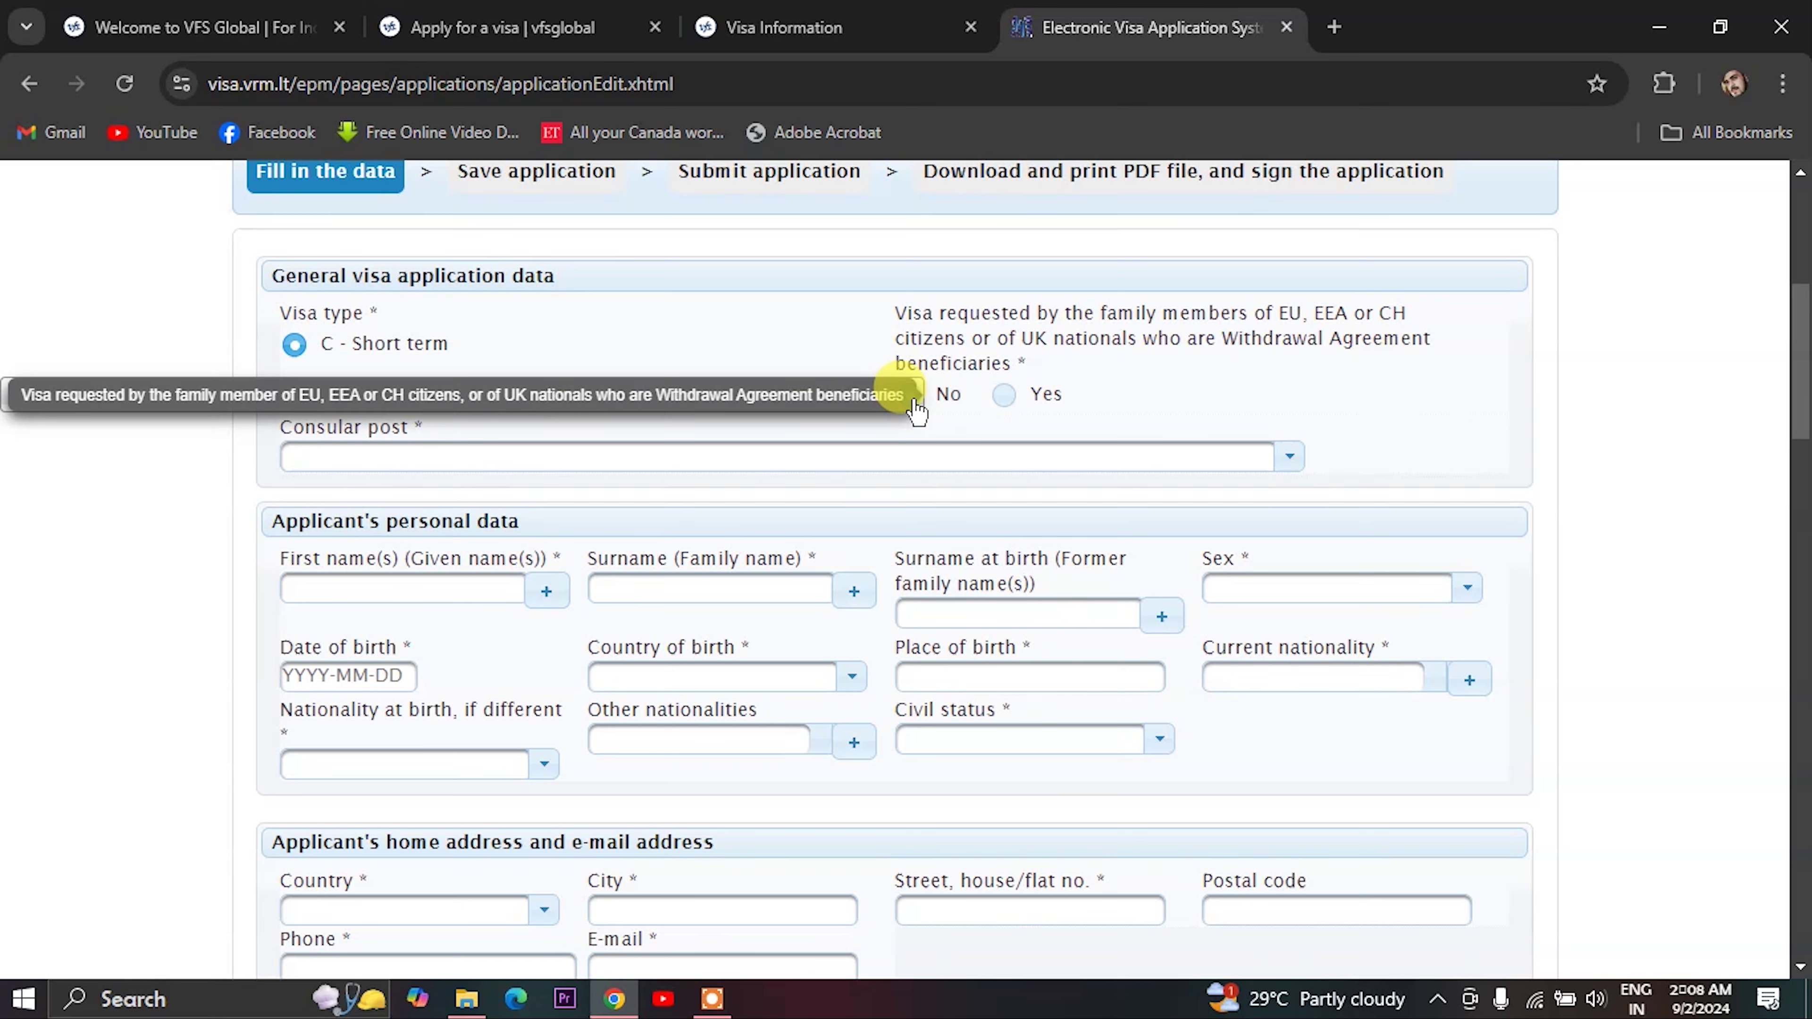
- Set the consular post to Lithuanian Embassy in India
click(354, 467)
scroll(378, 628, down, 4)
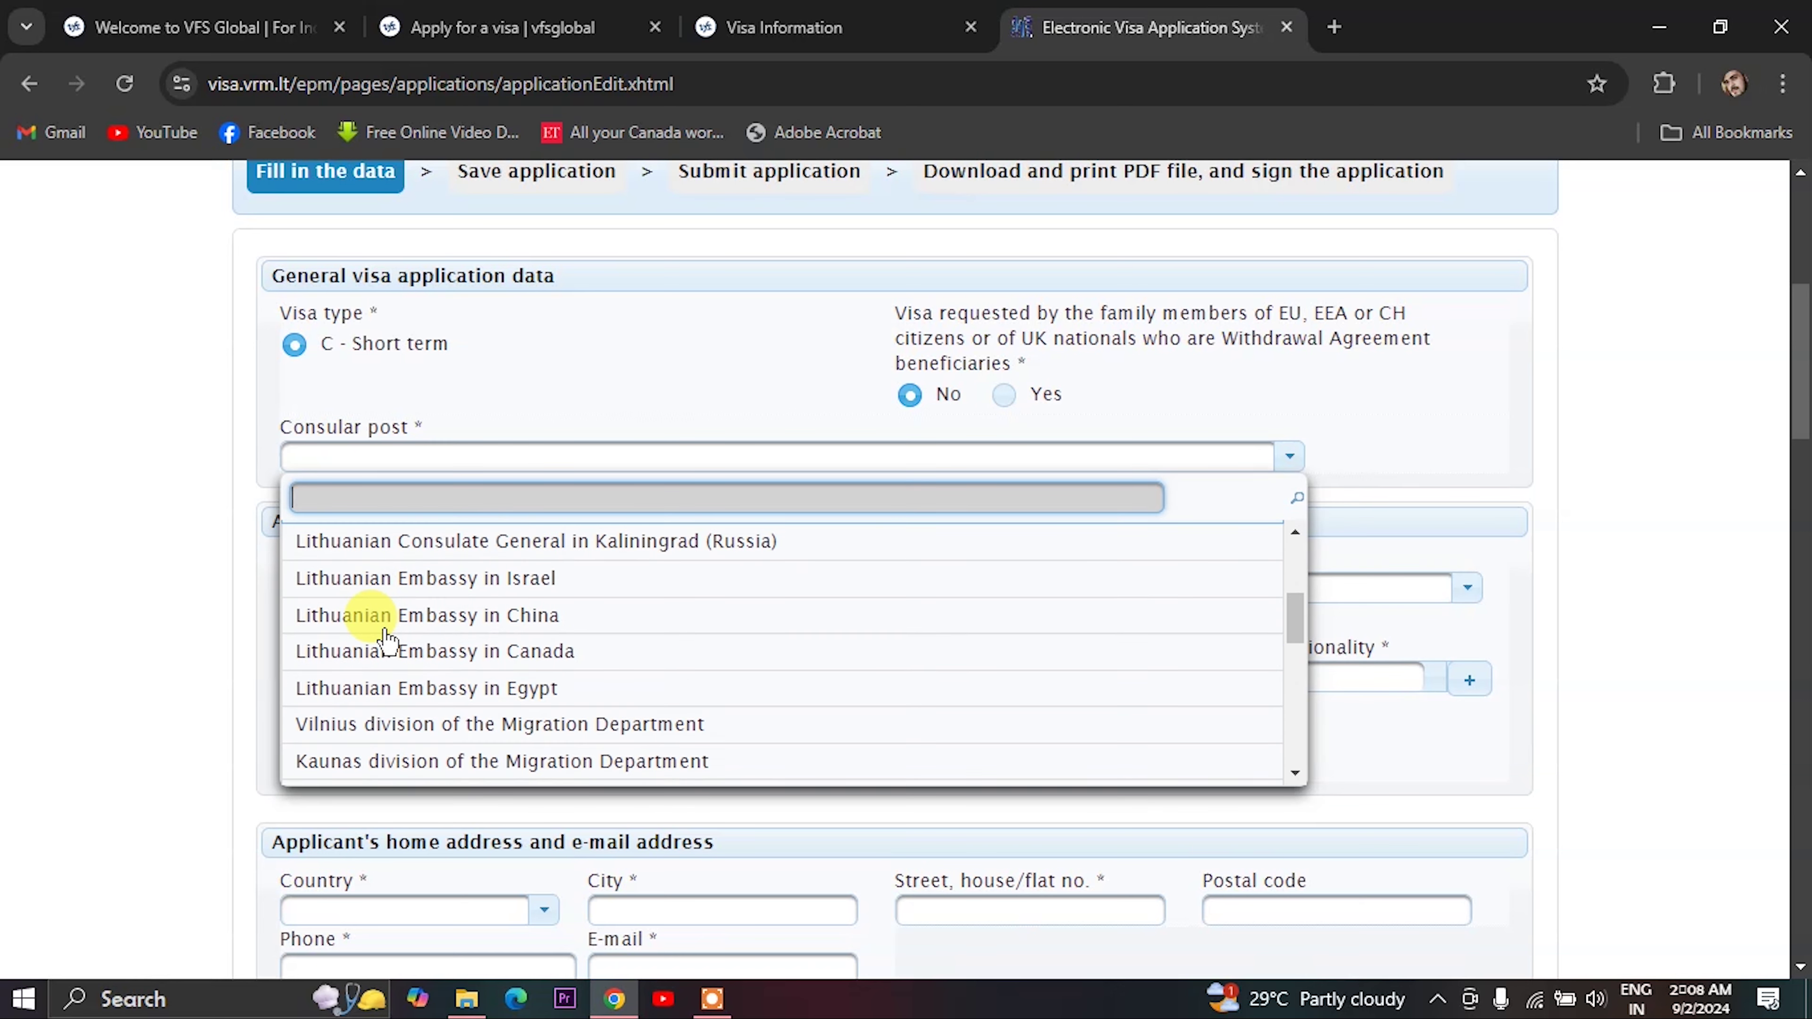
scroll(385, 631, down, 3)
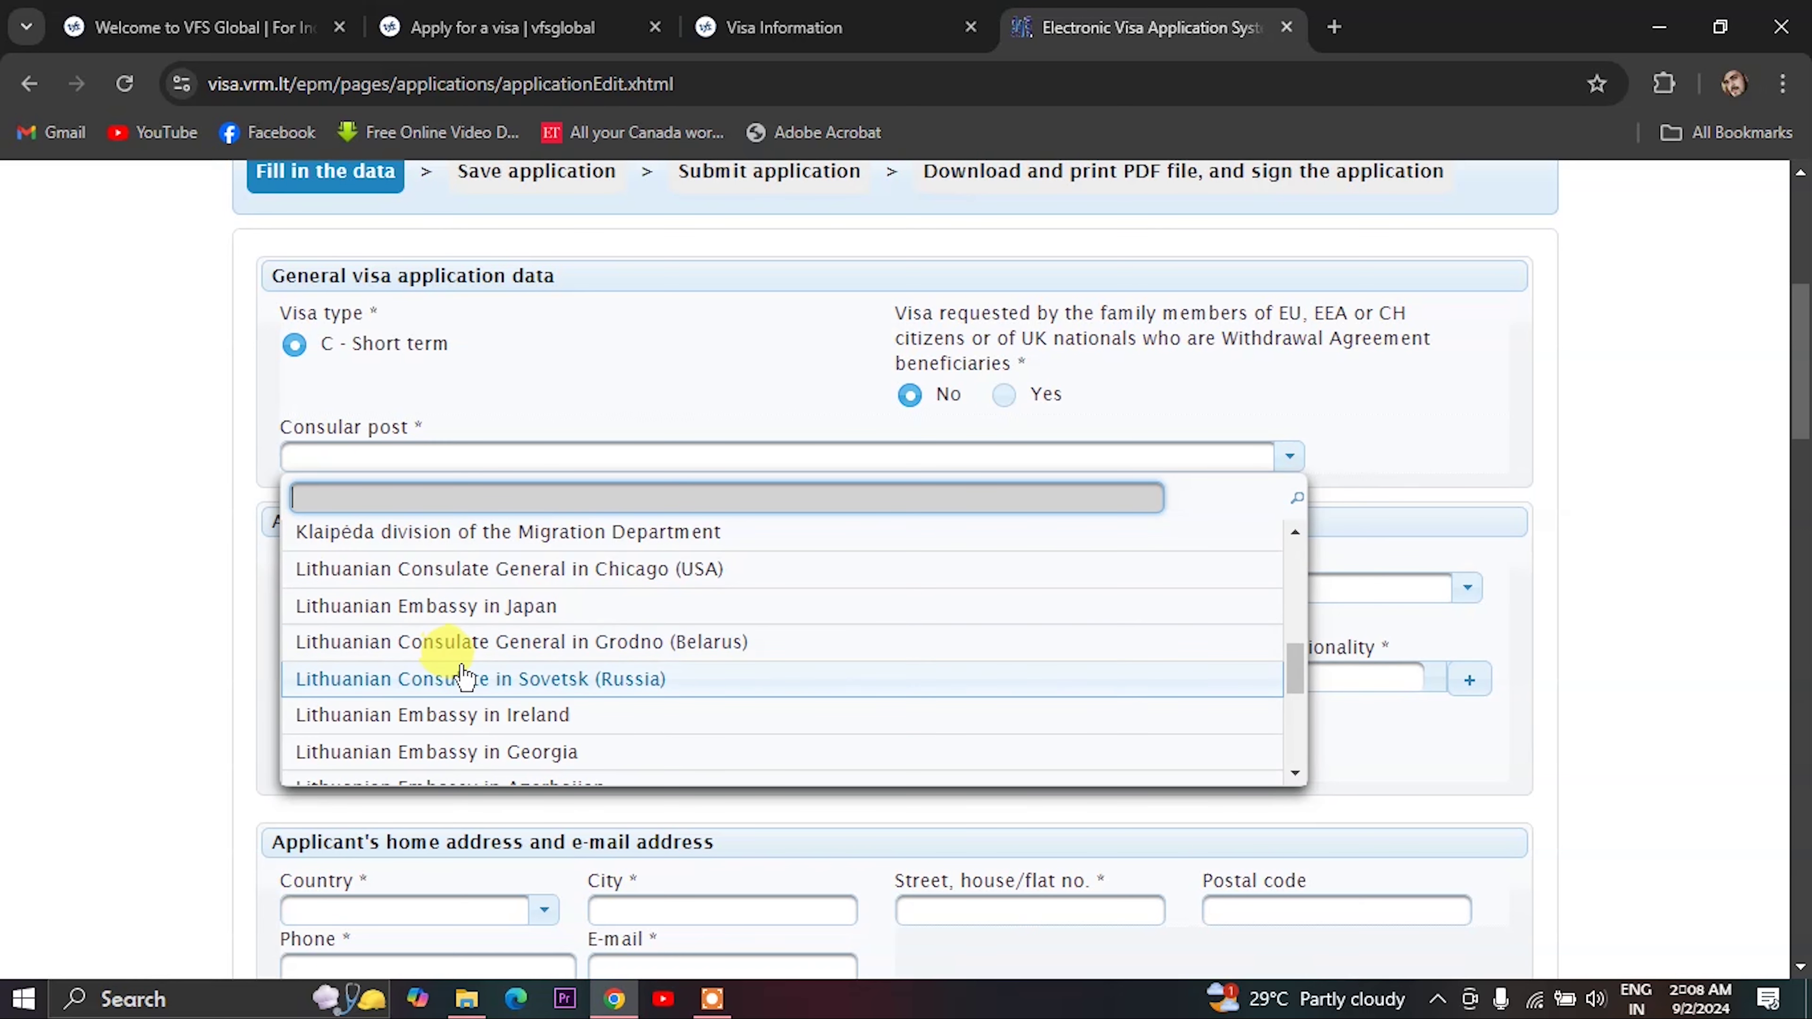
scroll(462, 674, down, 2)
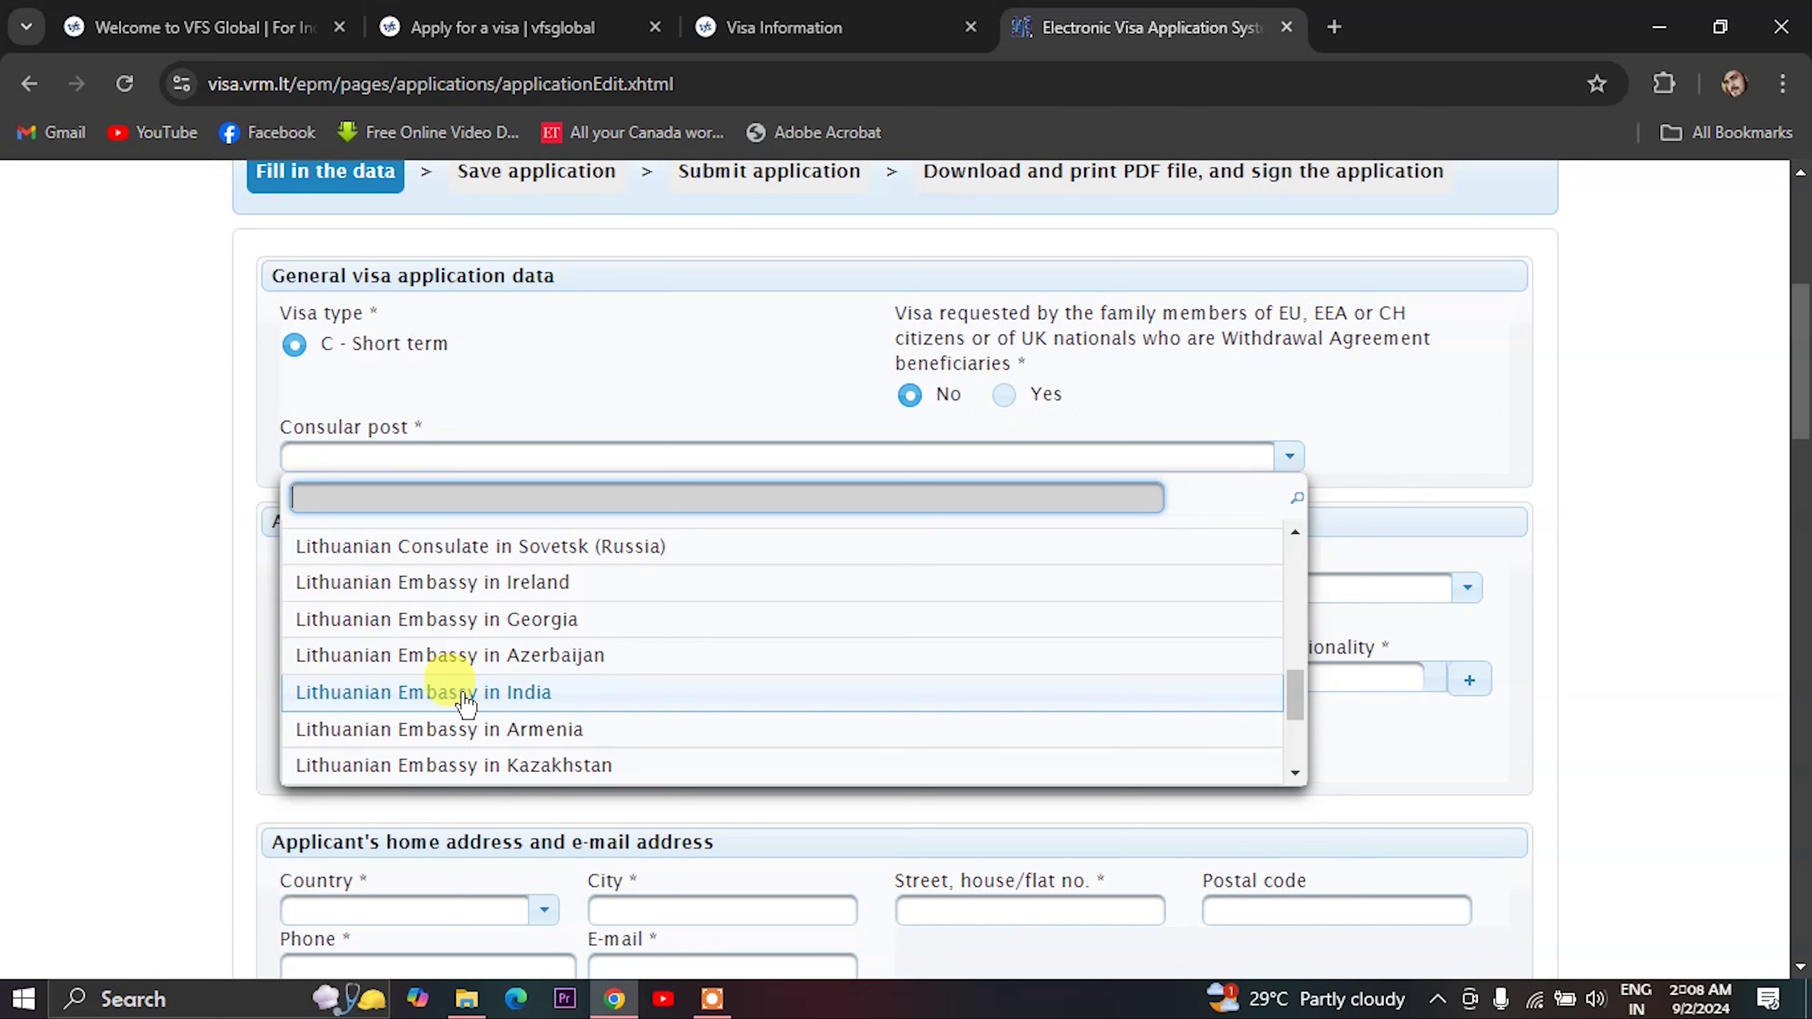
click(491, 704)
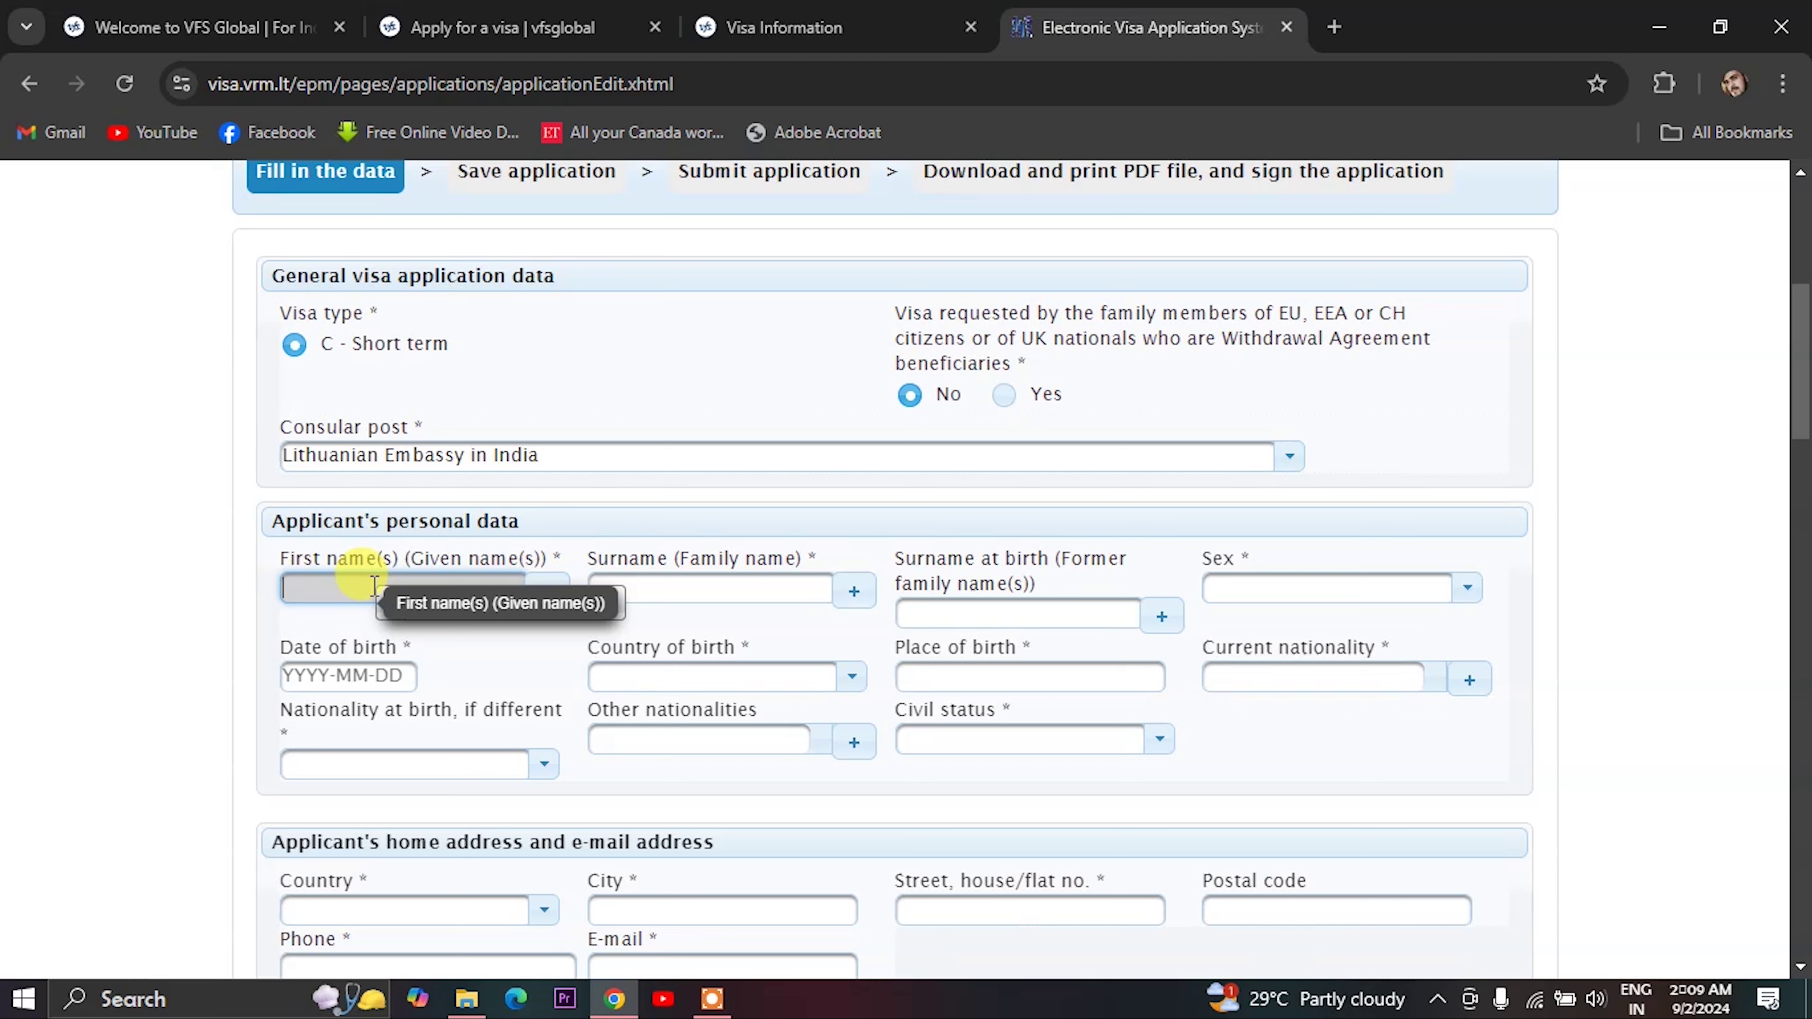
- Enter the applicant's surname and surname at birth, and set sex to Male
text(qqqq)
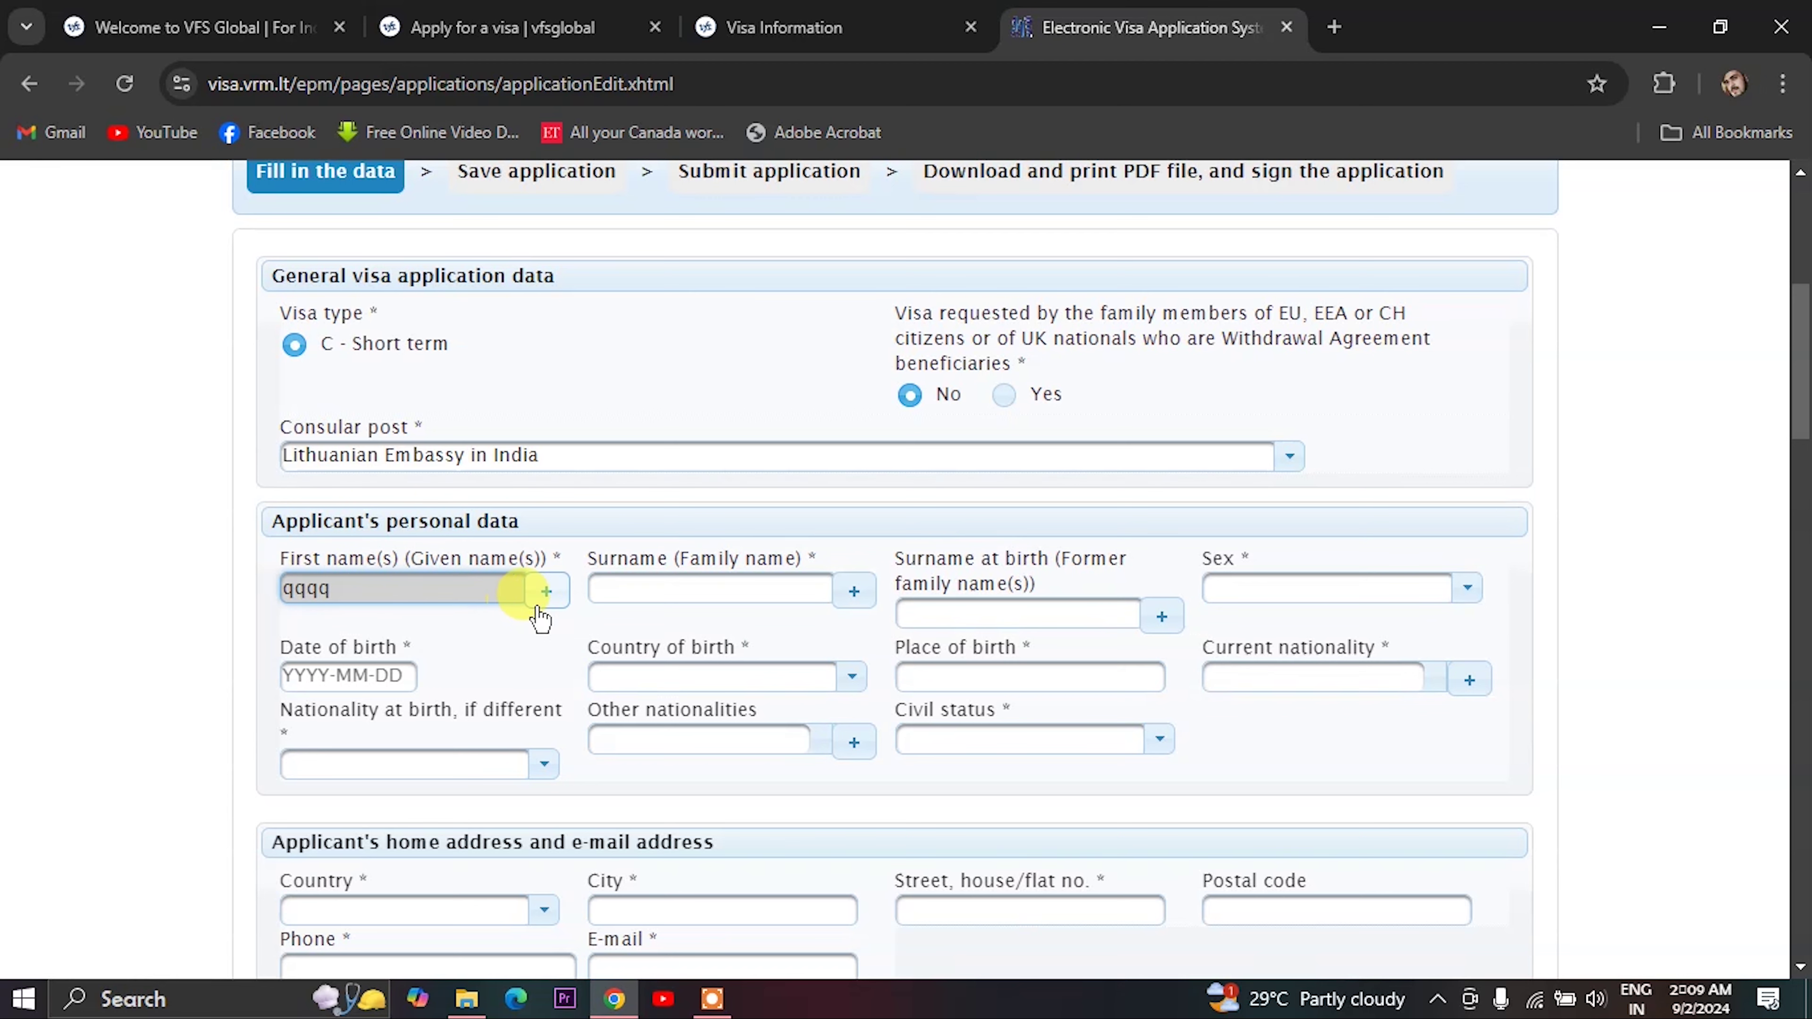
click(618, 583)
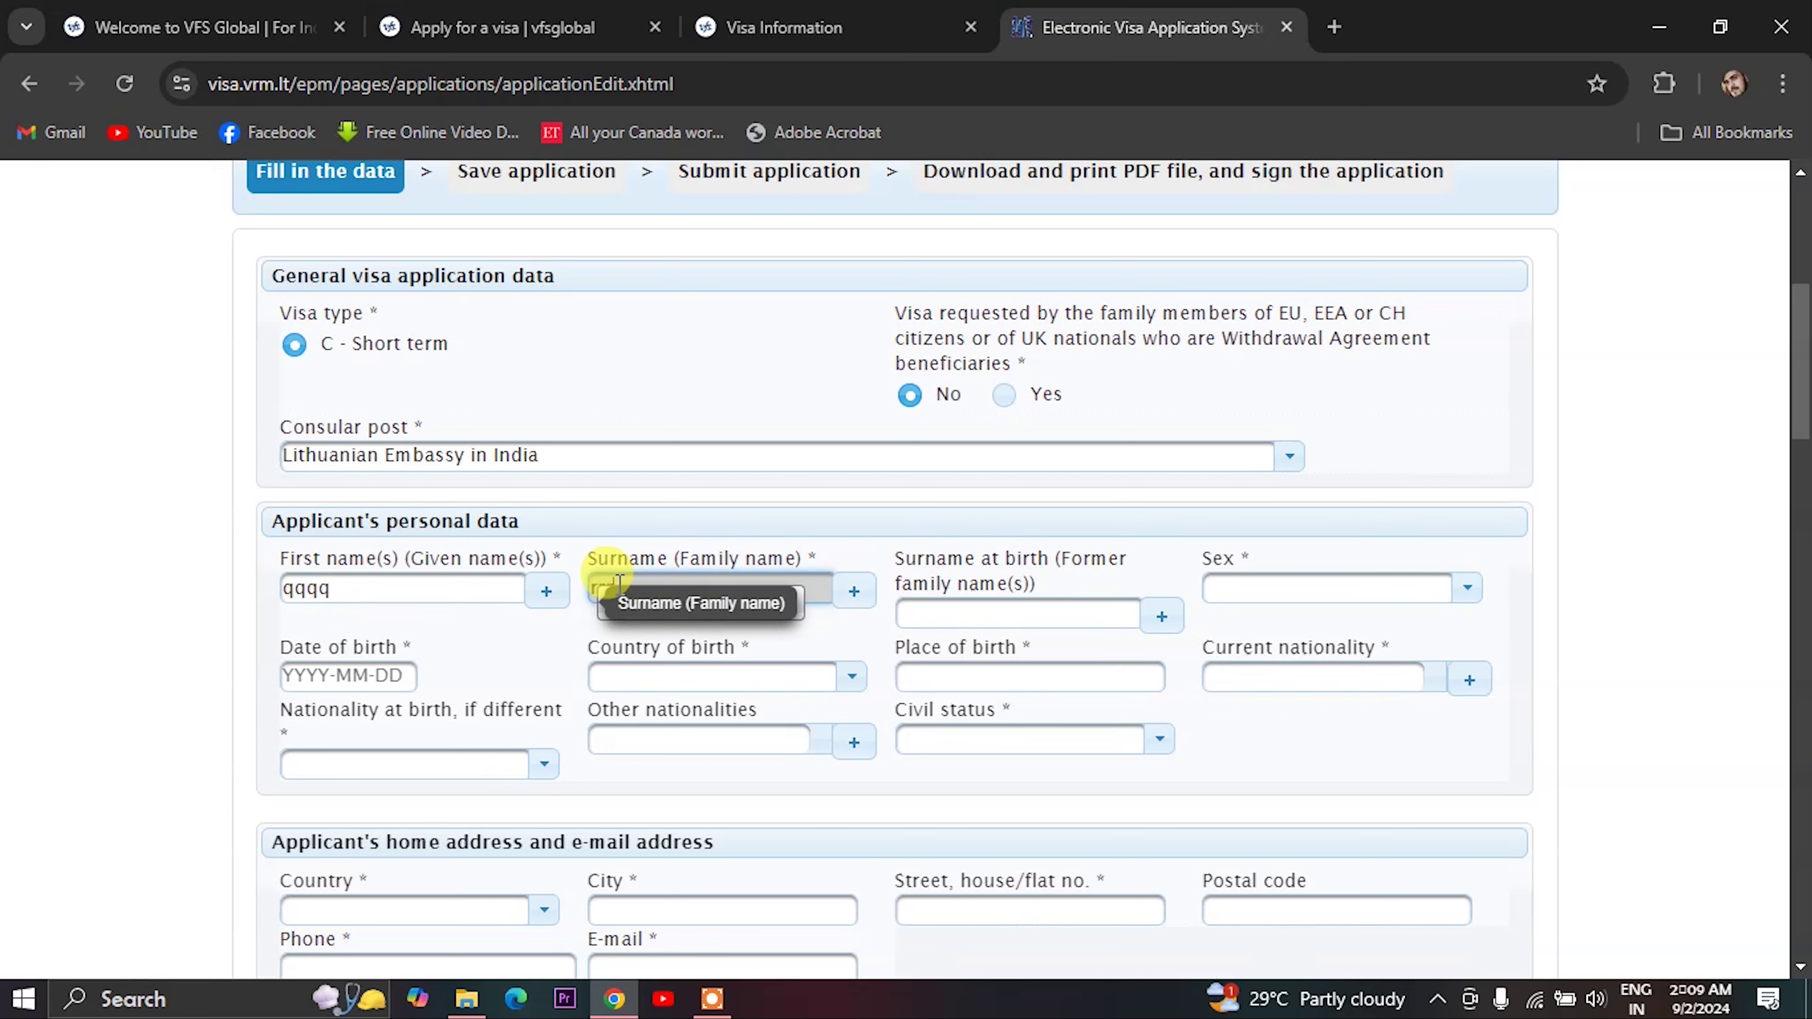
click(982, 609)
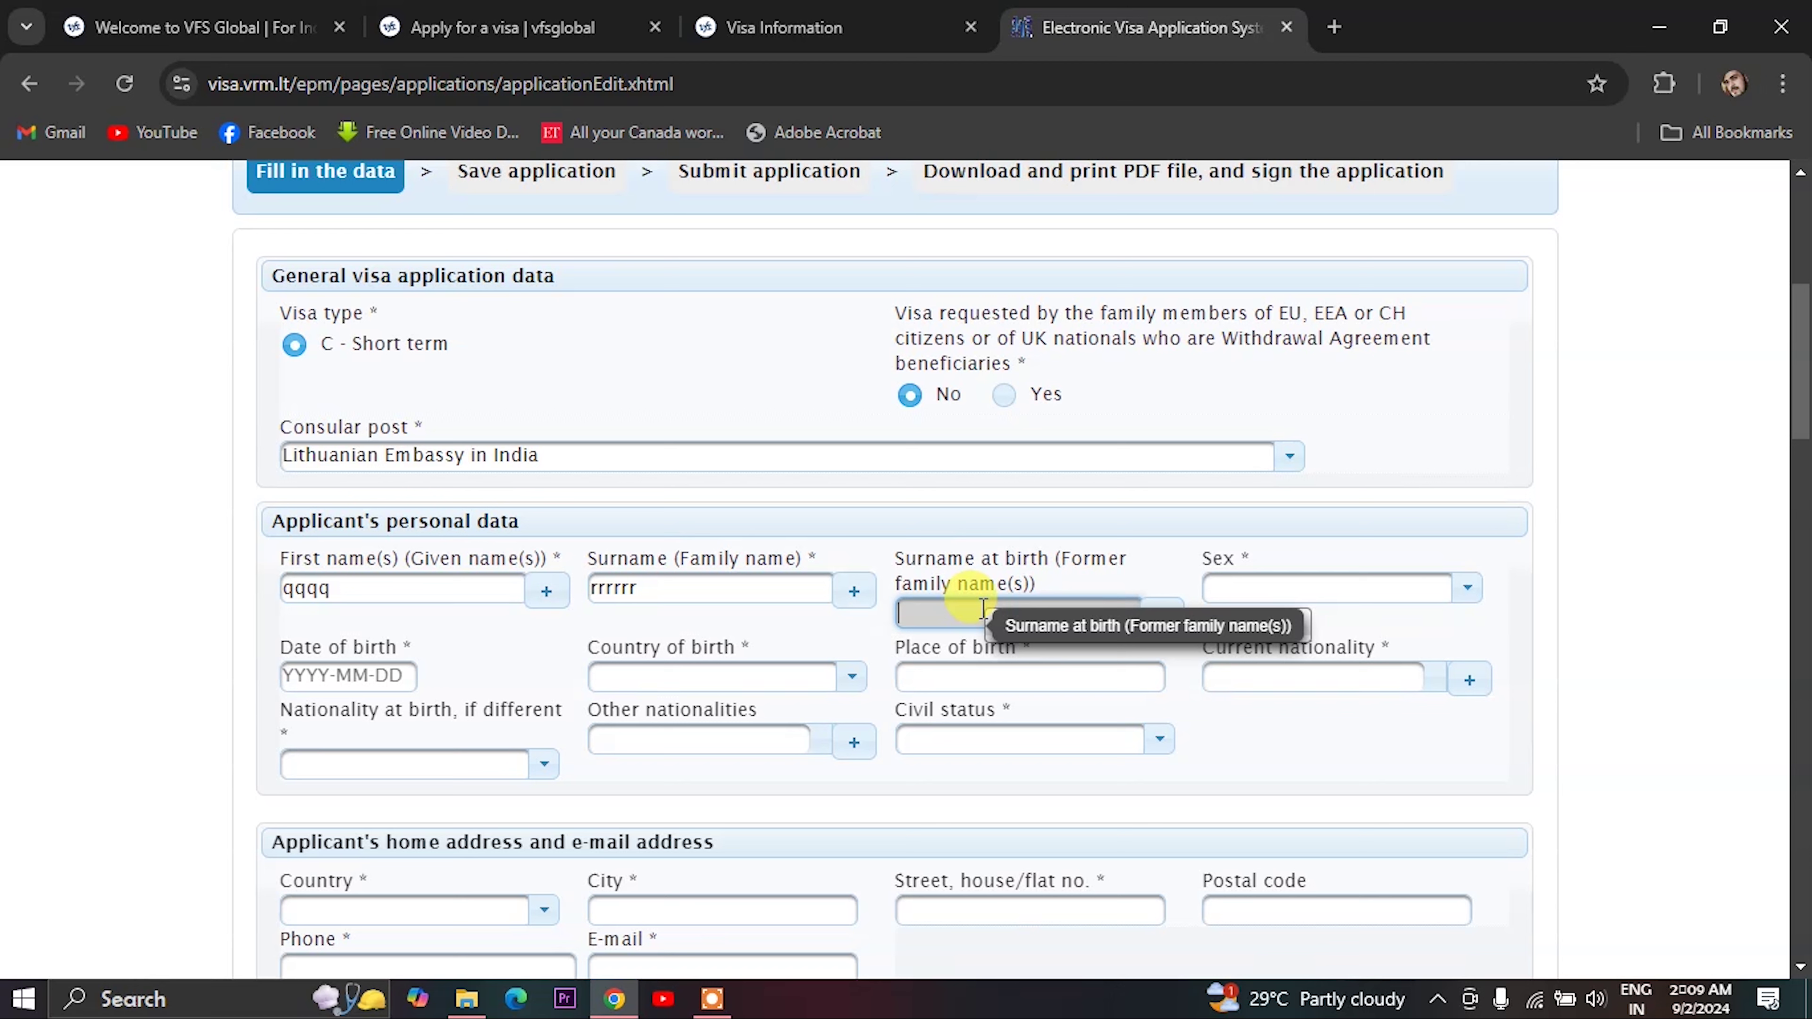
text(qqqqq)
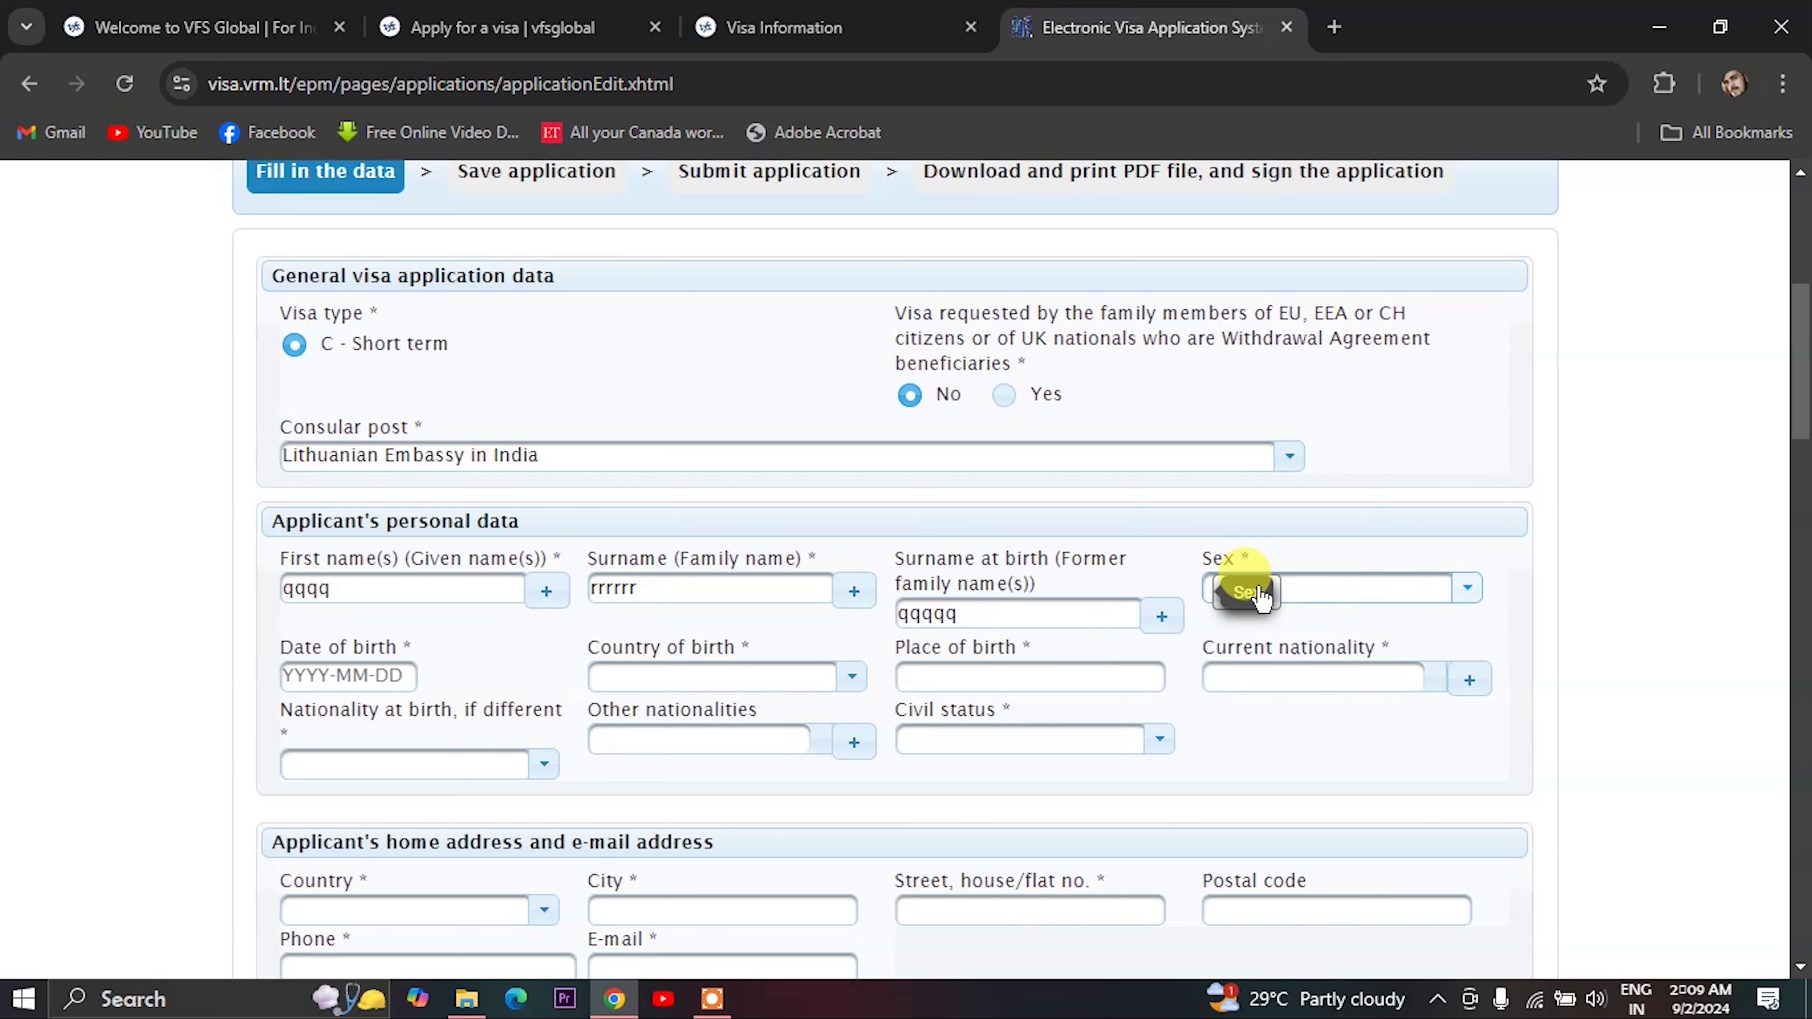
click(1261, 596)
click(1259, 705)
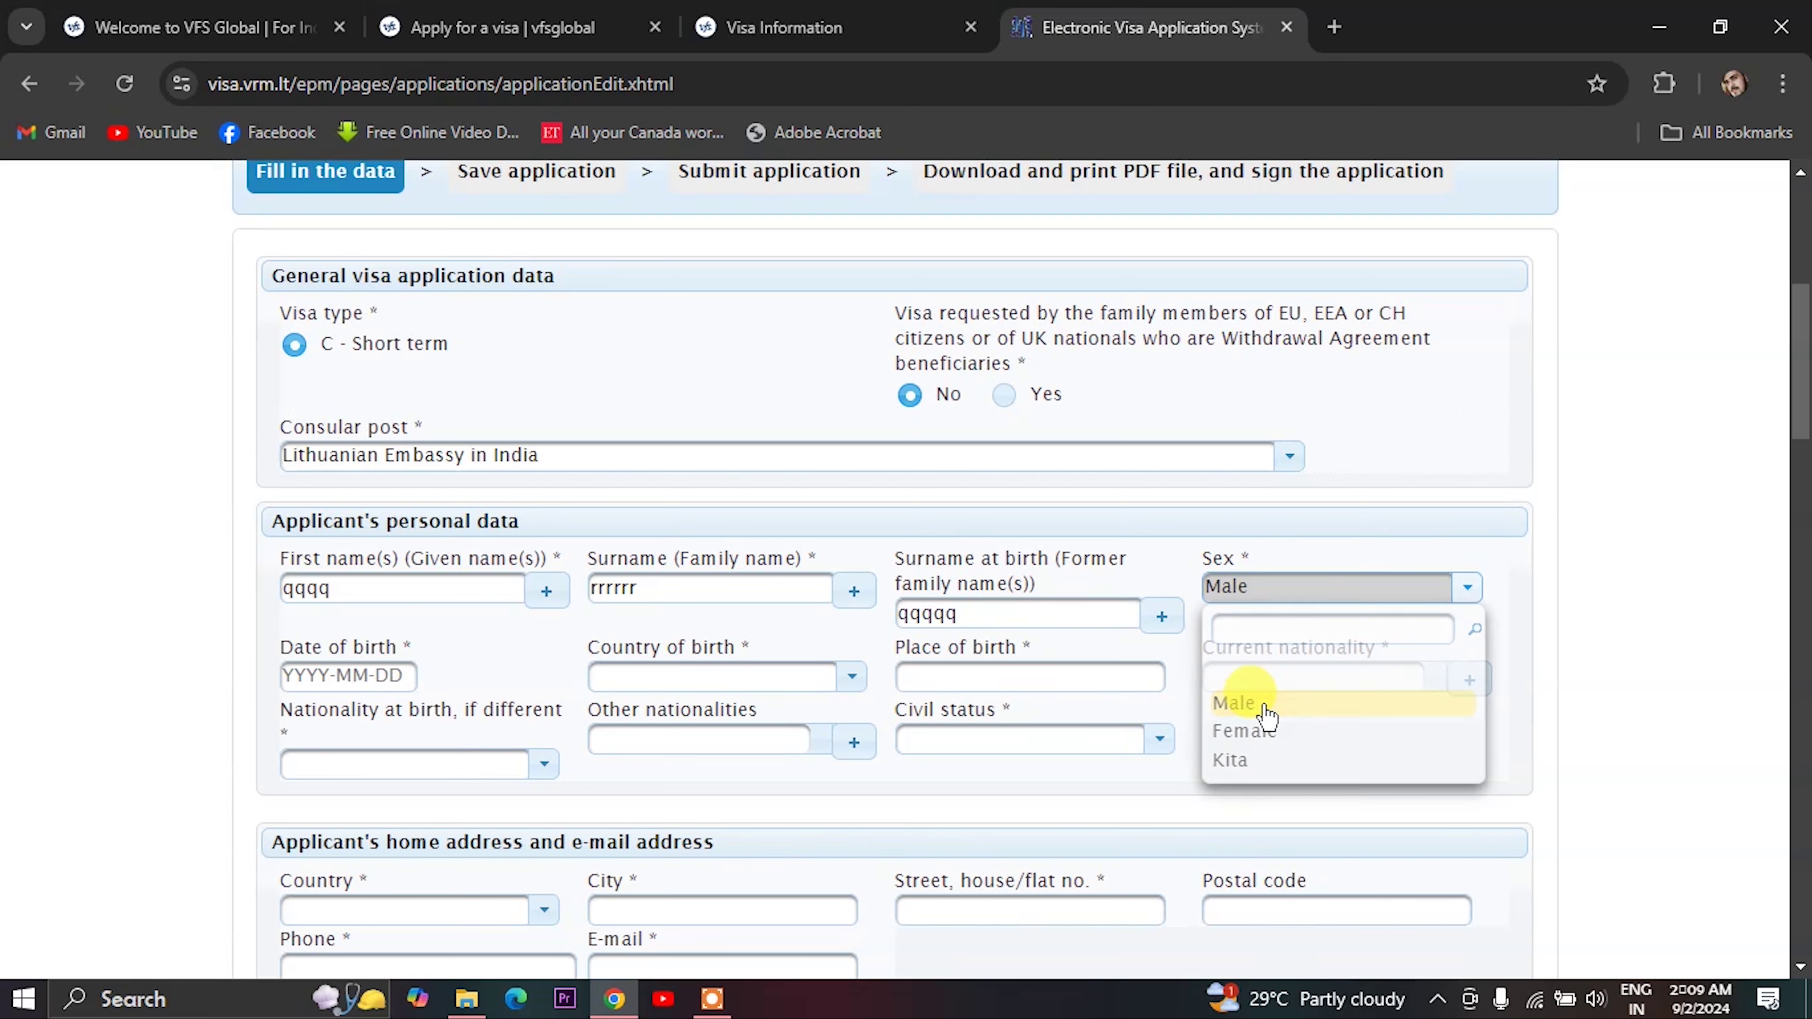
click(334, 675)
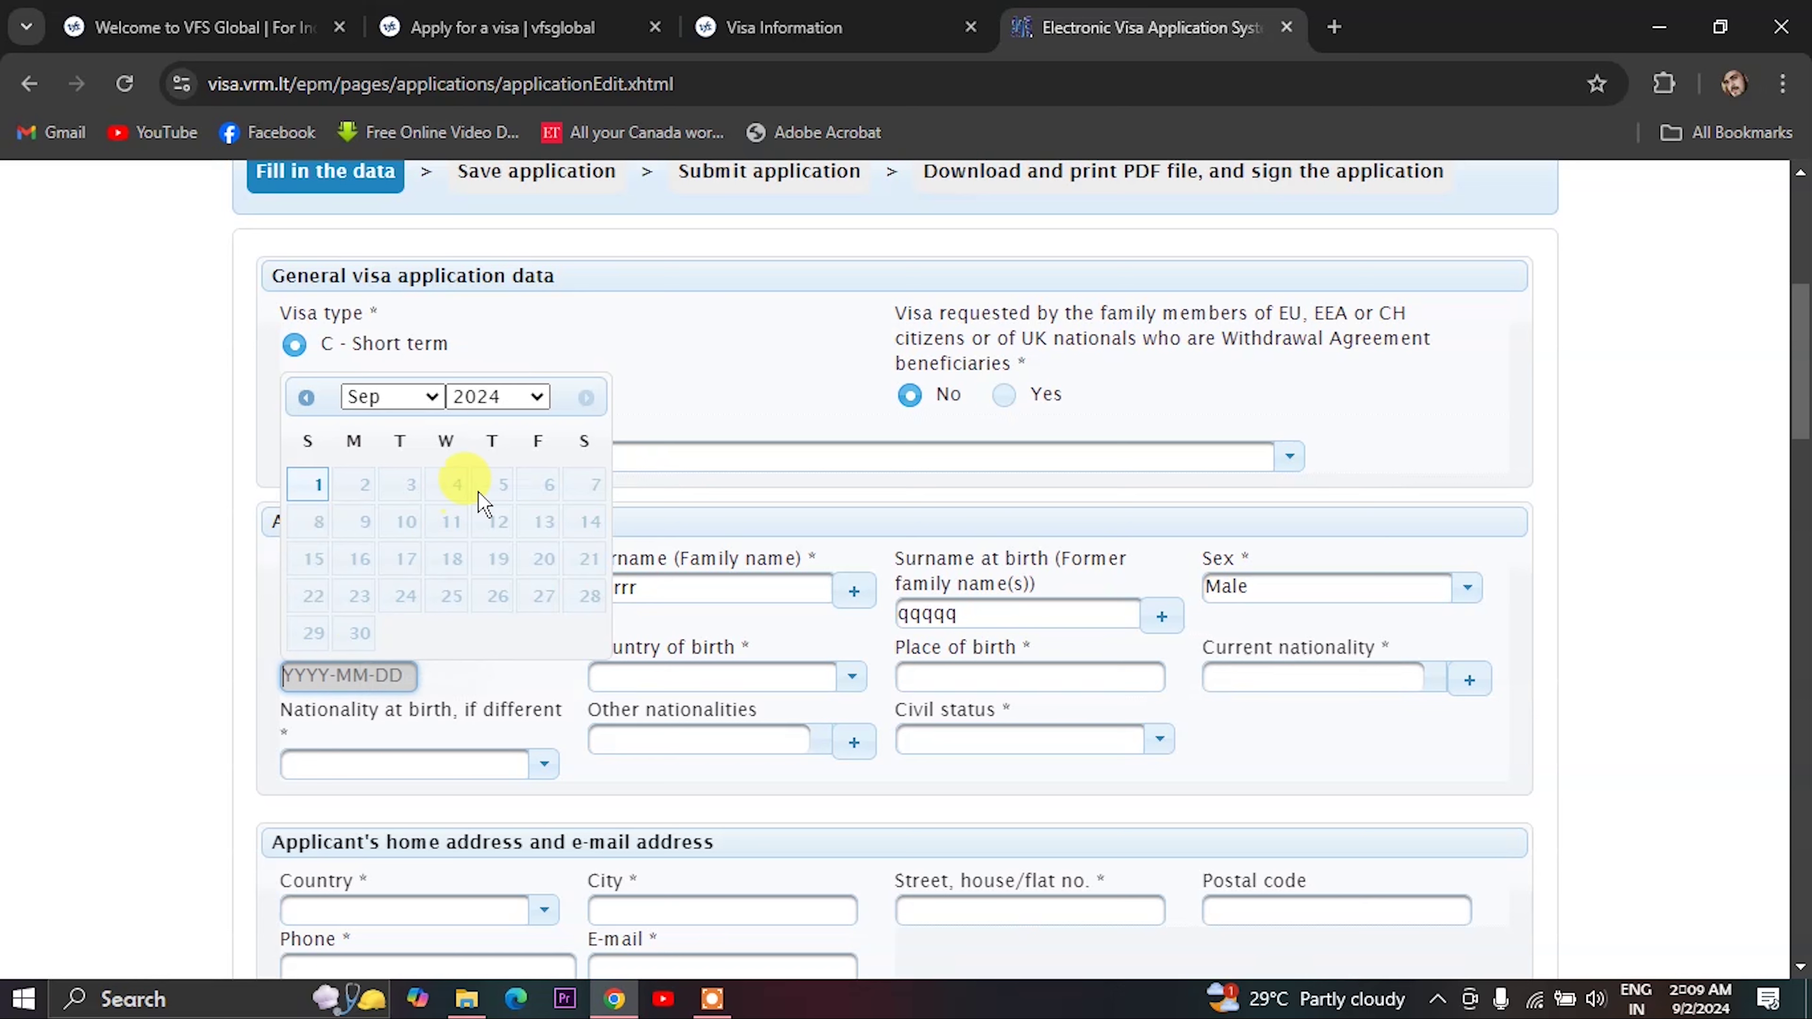
click(521, 396)
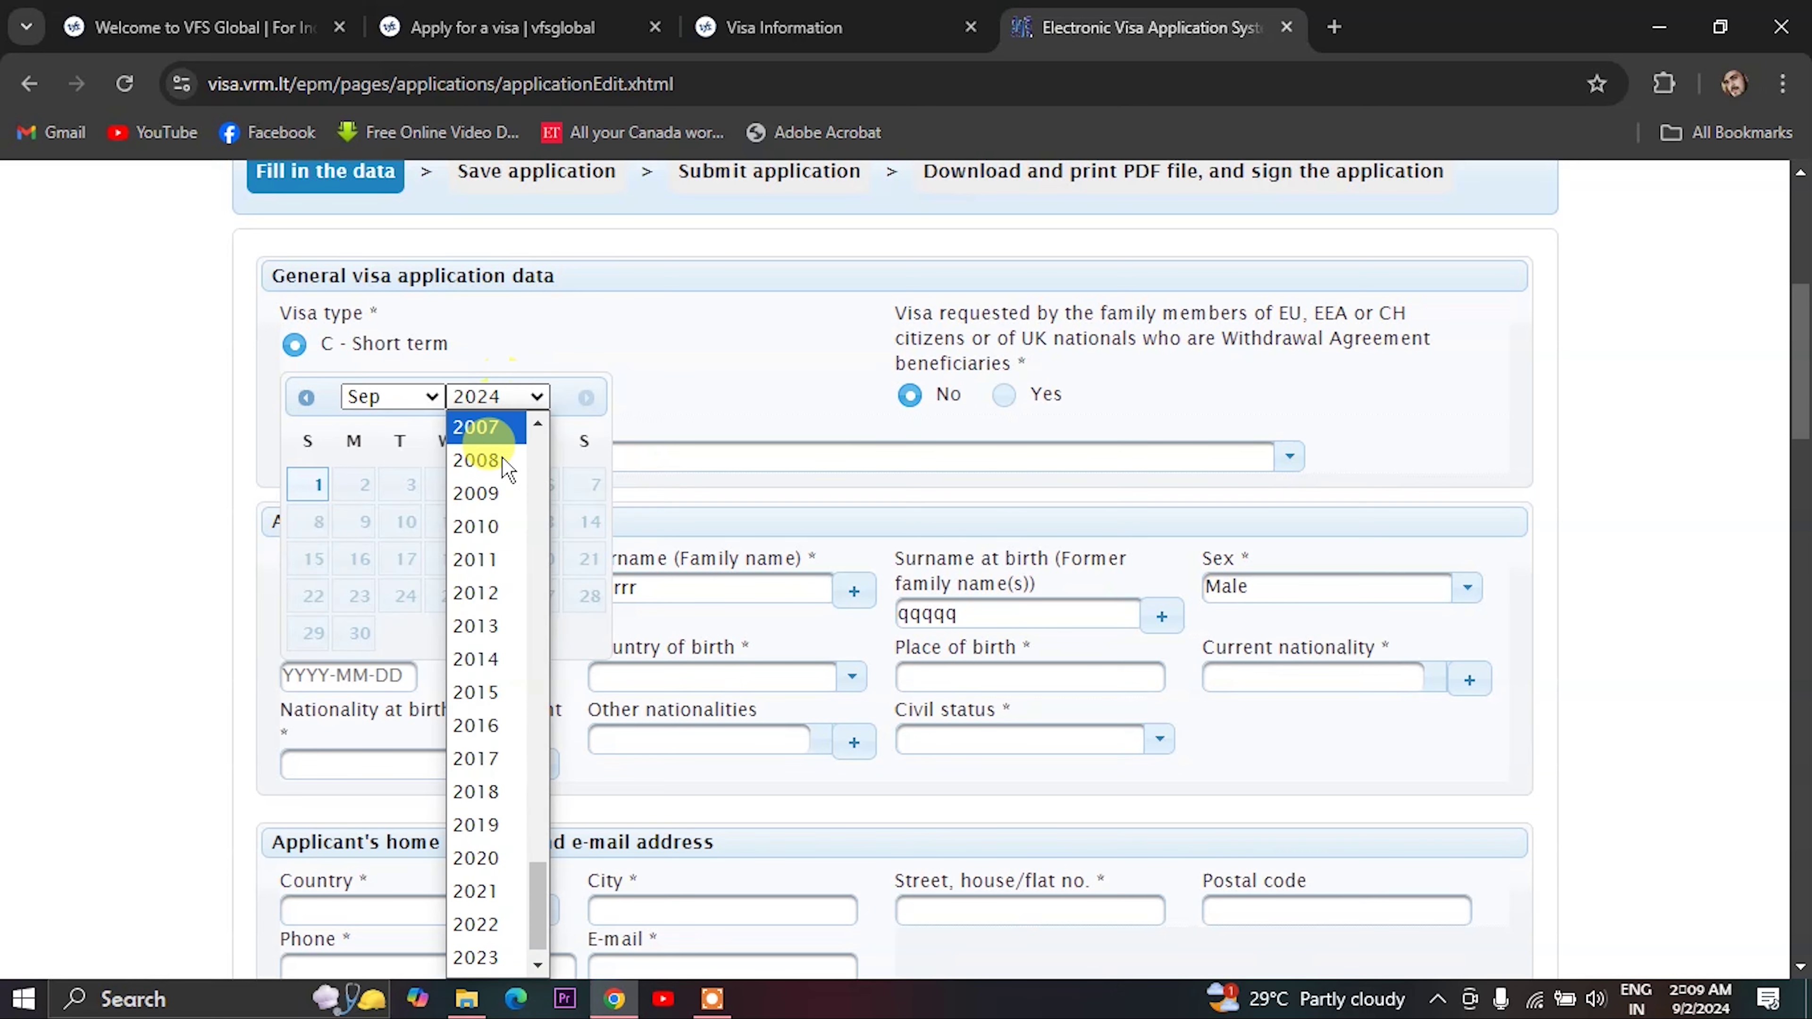
scroll(473, 493, up, 4)
click(472, 493)
click(364, 485)
scroll(628, 578, down, 2)
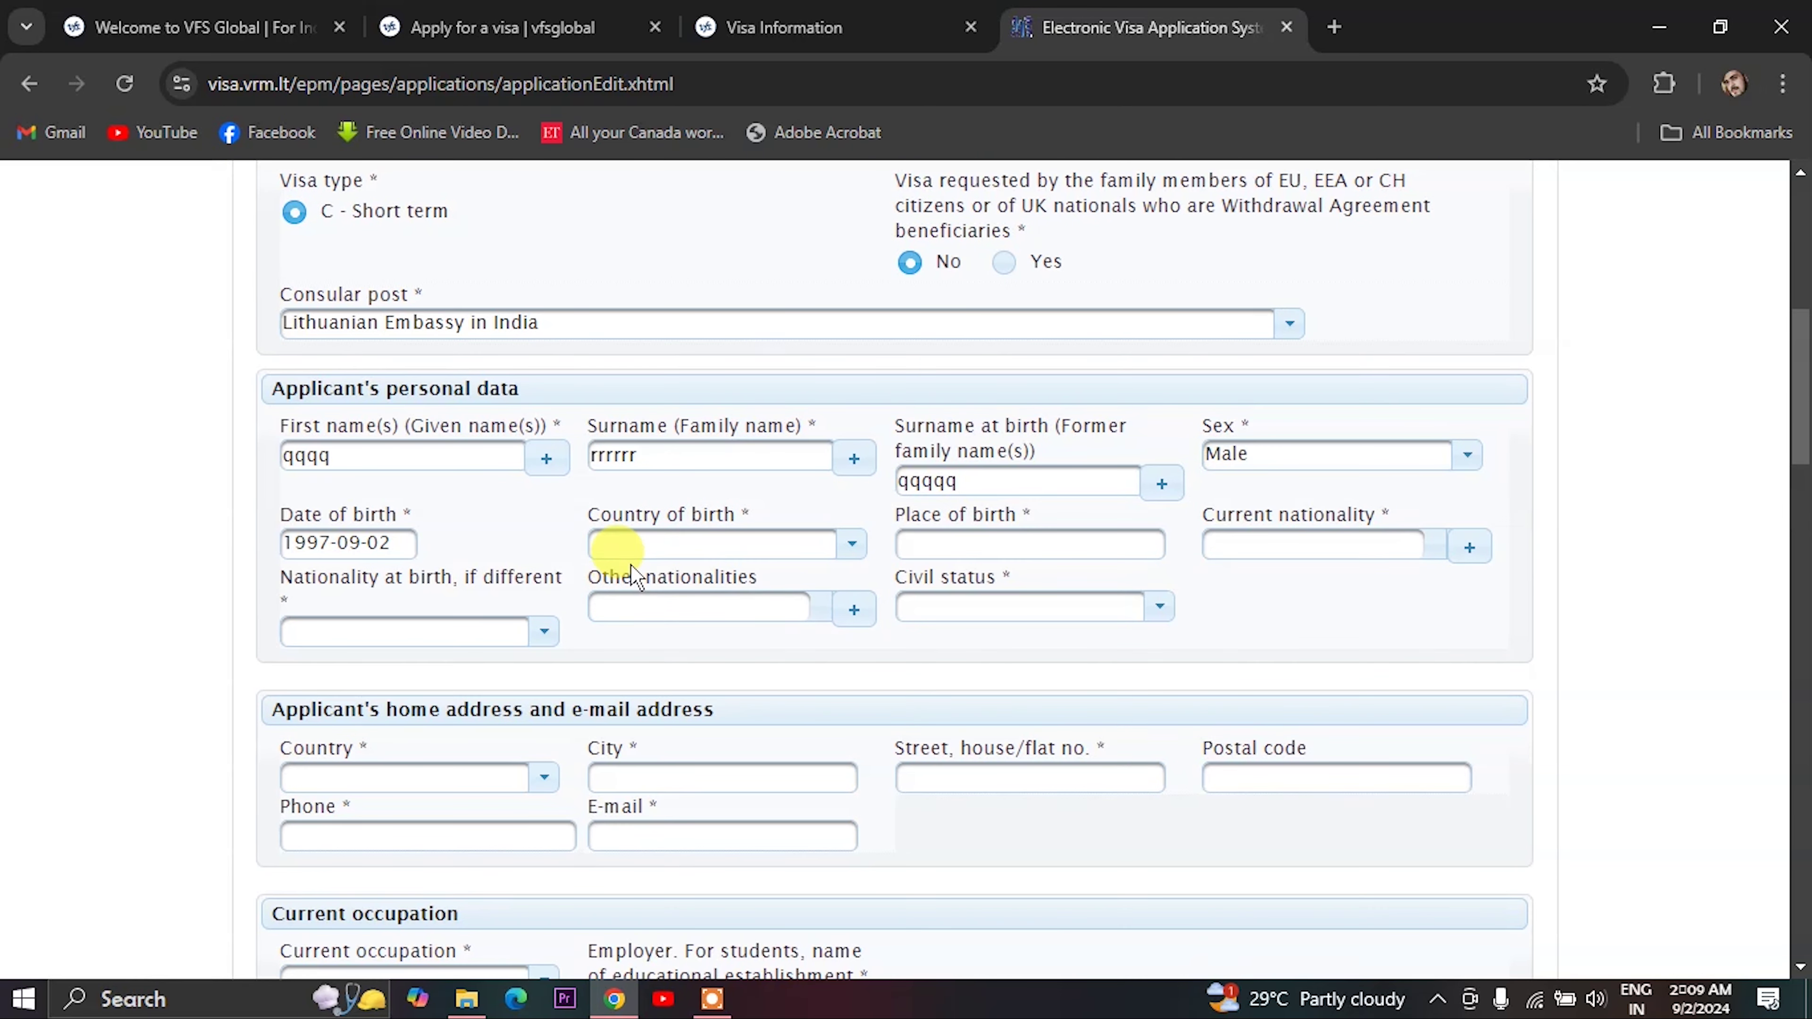
- Set country of birth to INDIA and place of birth to kolkata
click(656, 547)
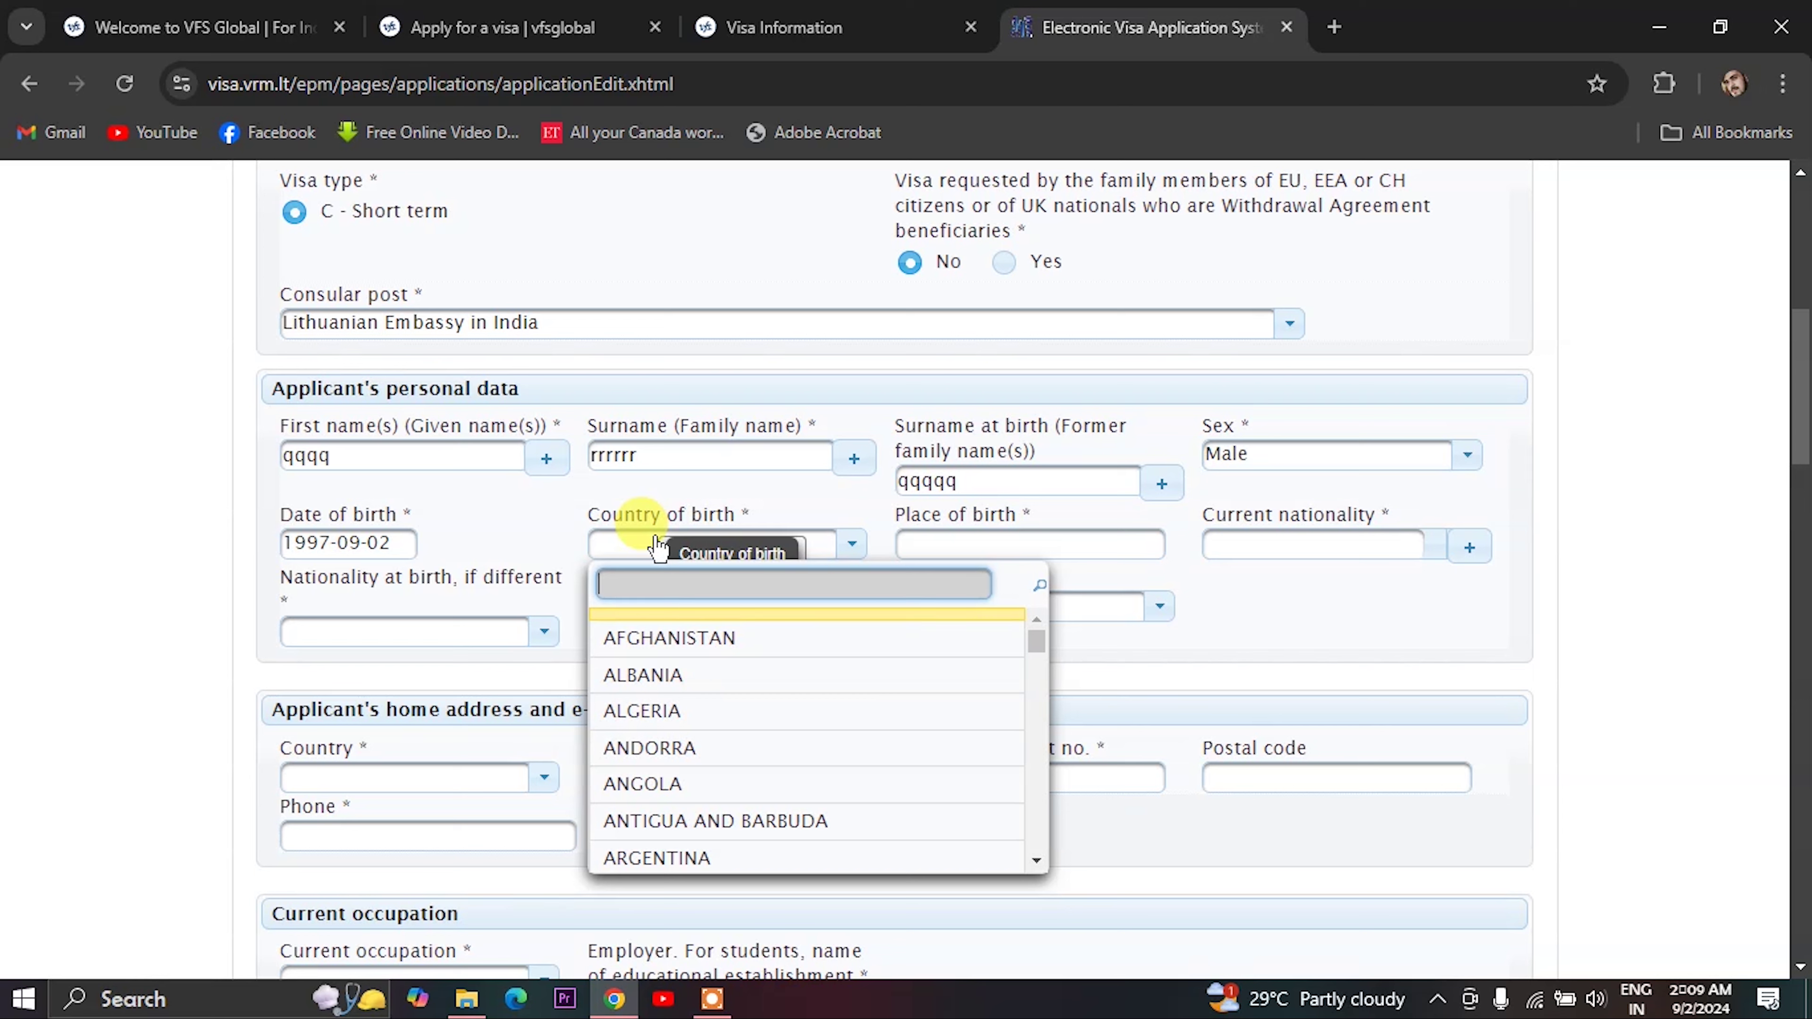
text(i)
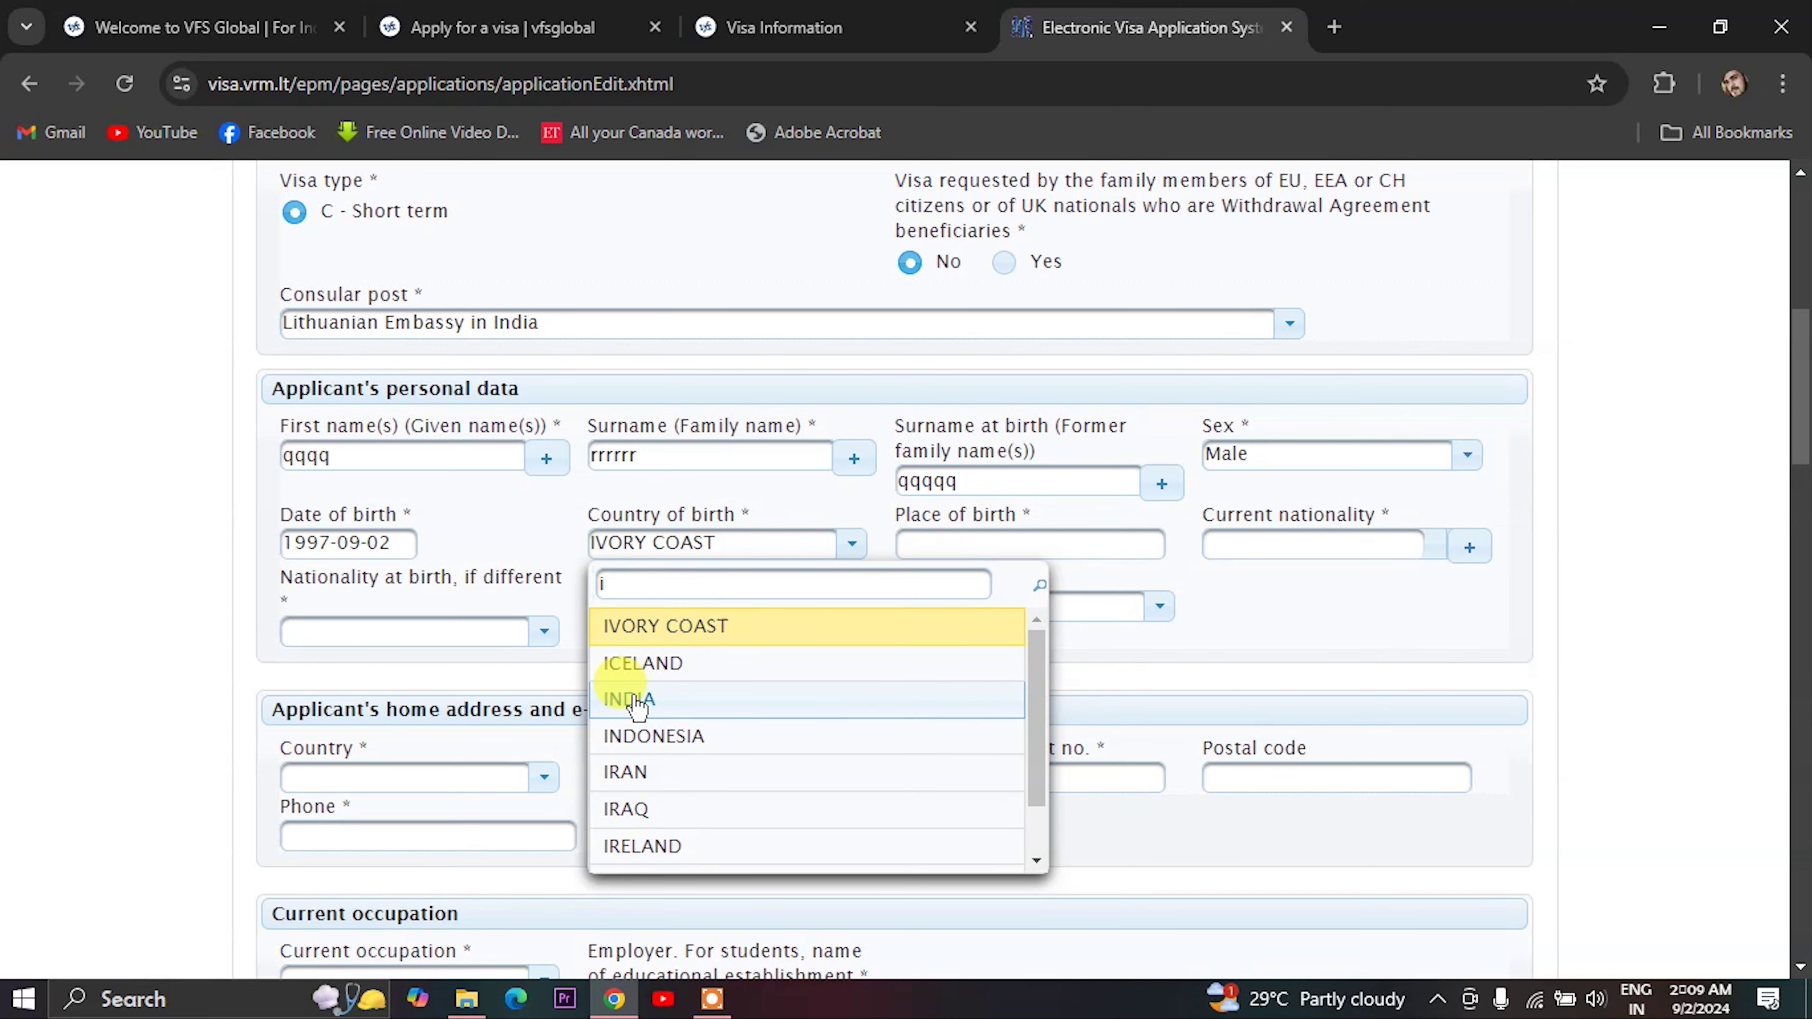
click(629, 698)
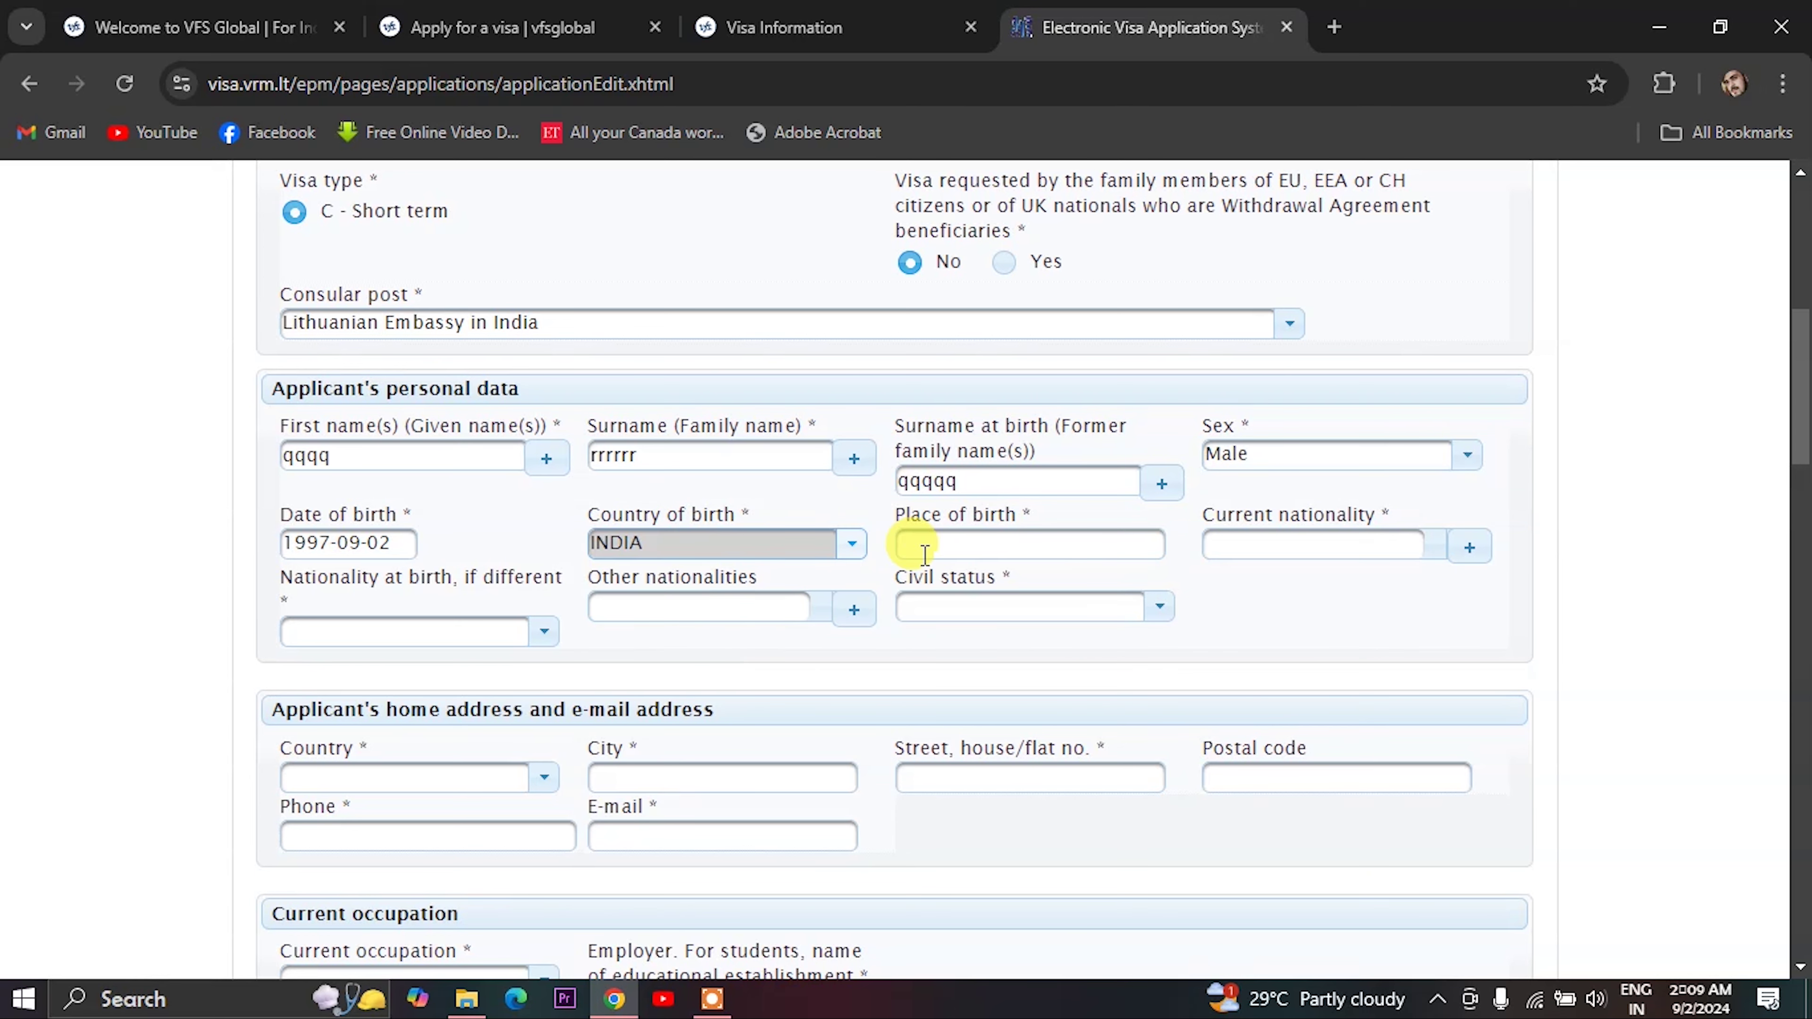
click(954, 544)
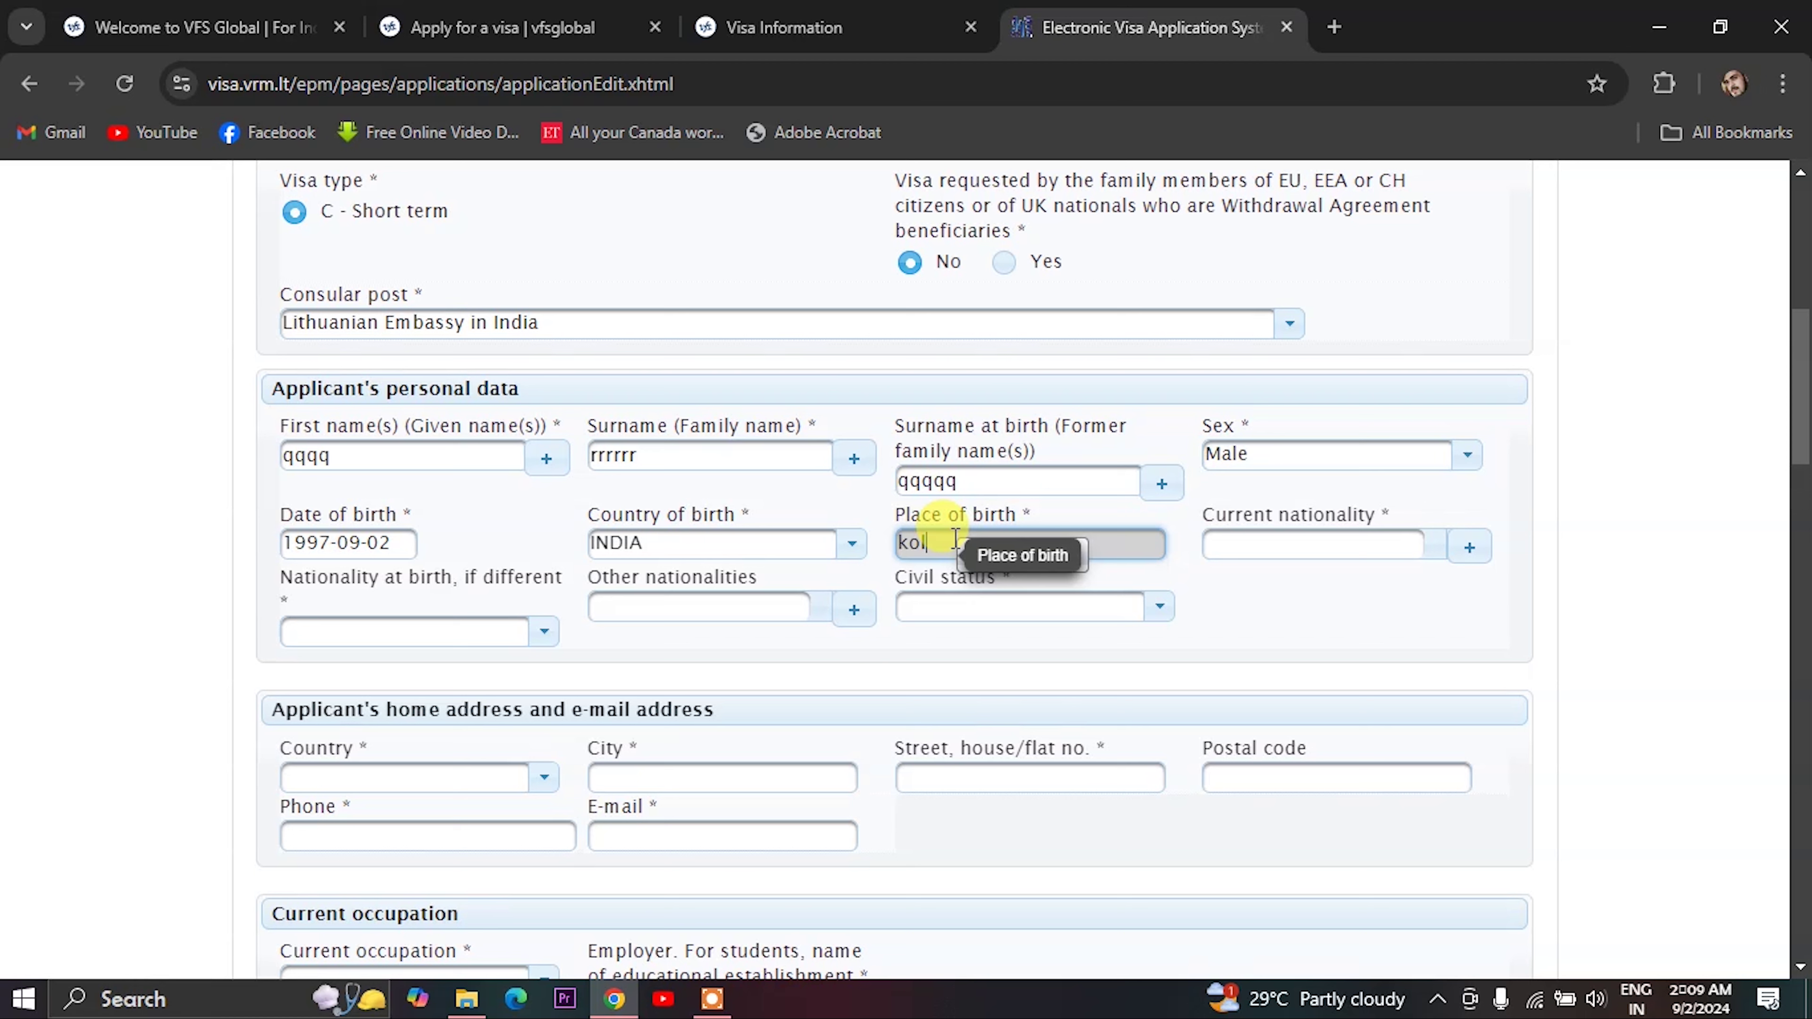
text(kolkata)
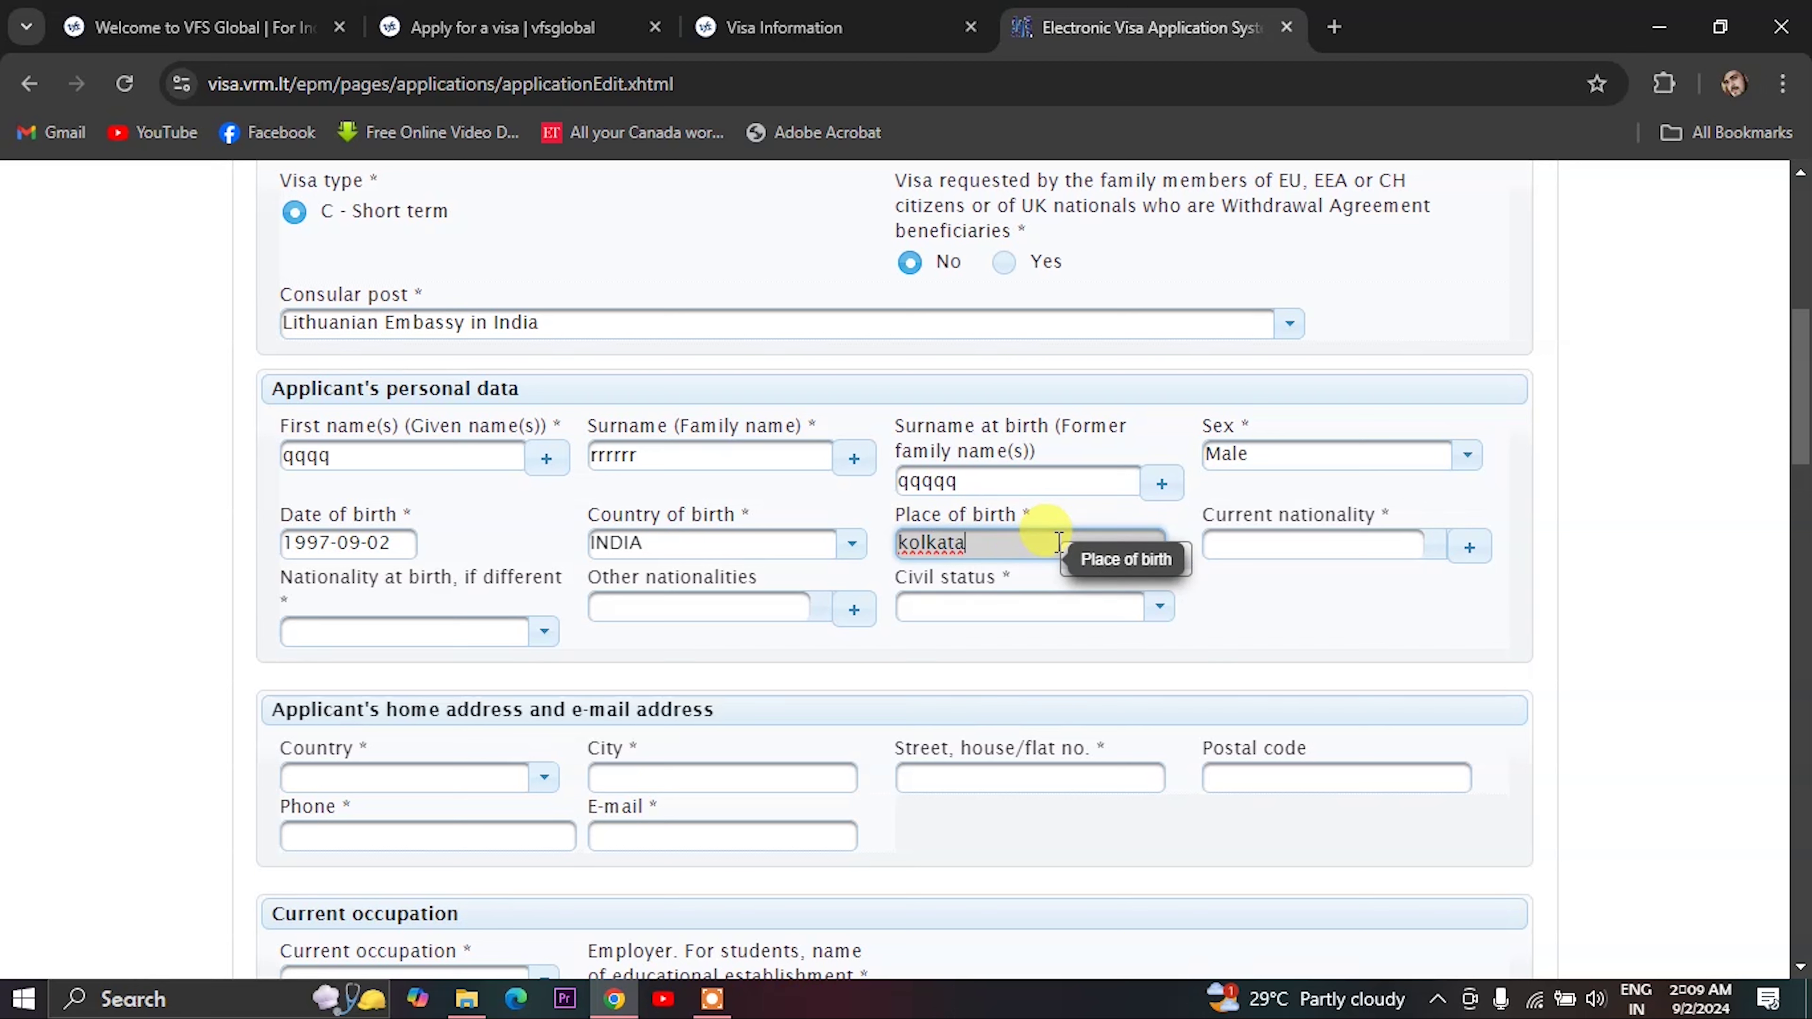
- Set current nationality to INDIA and civil status to Single
click(1260, 548)
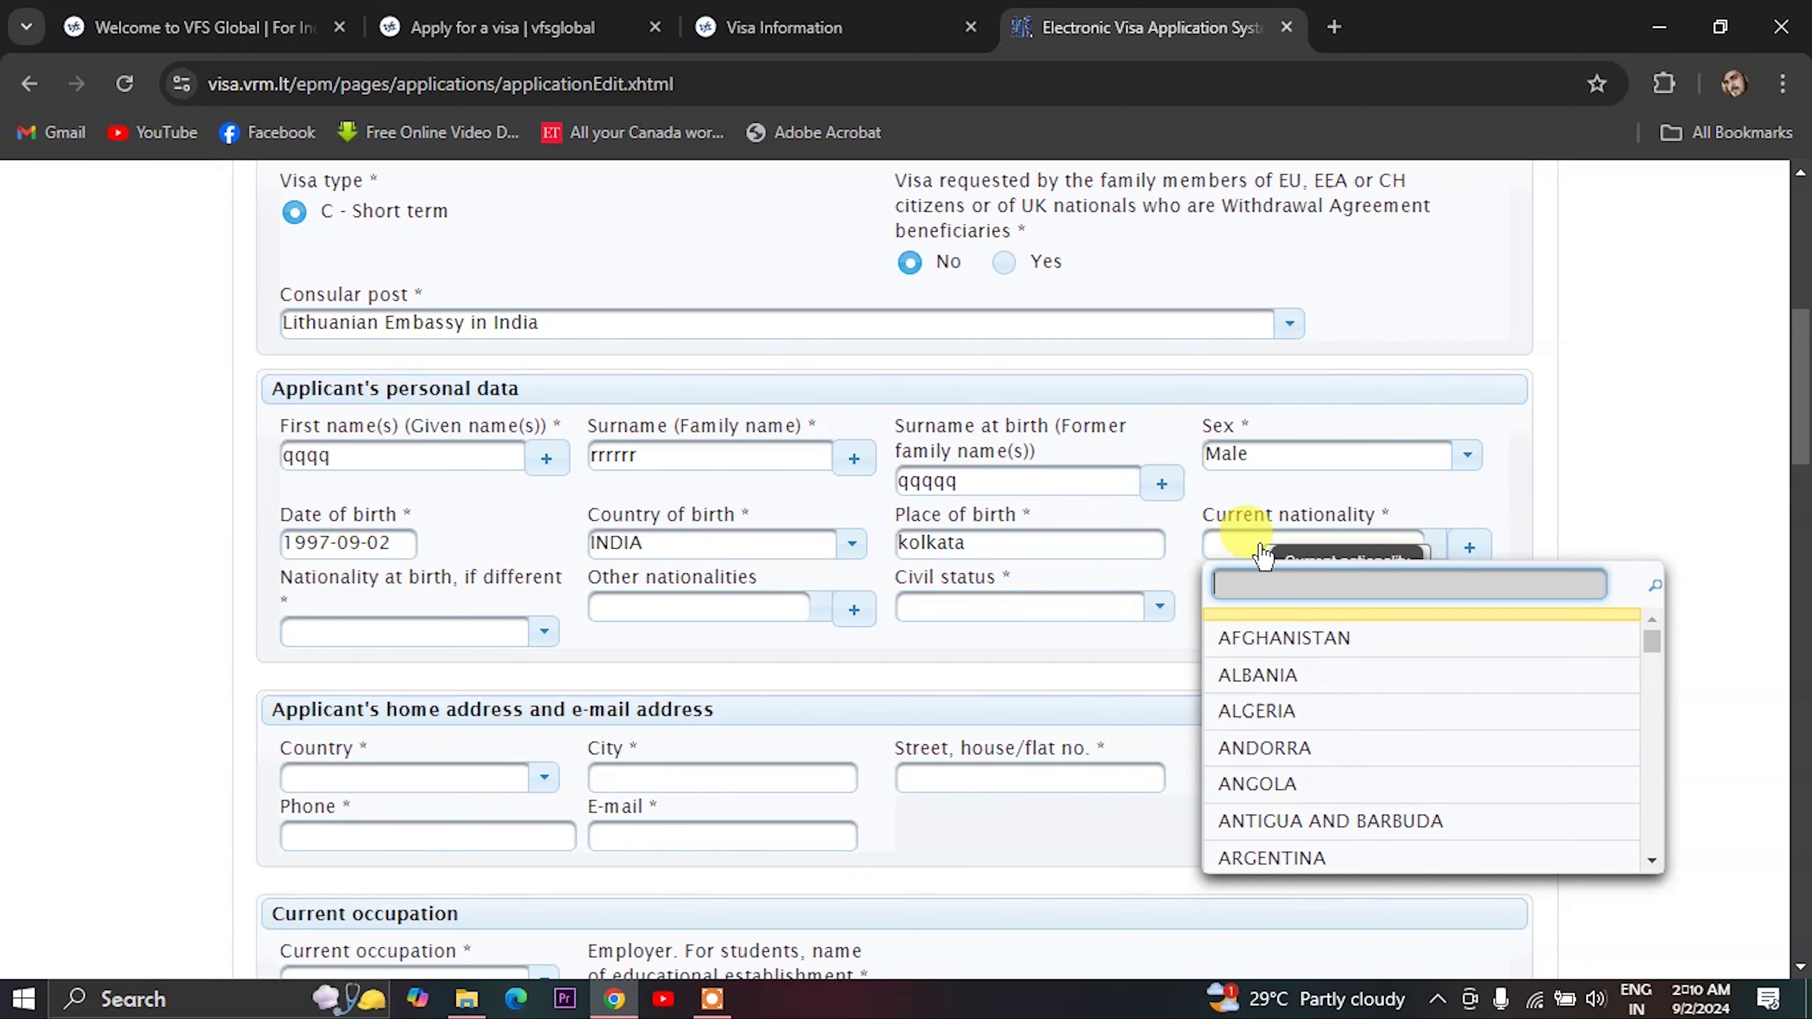
text(i)
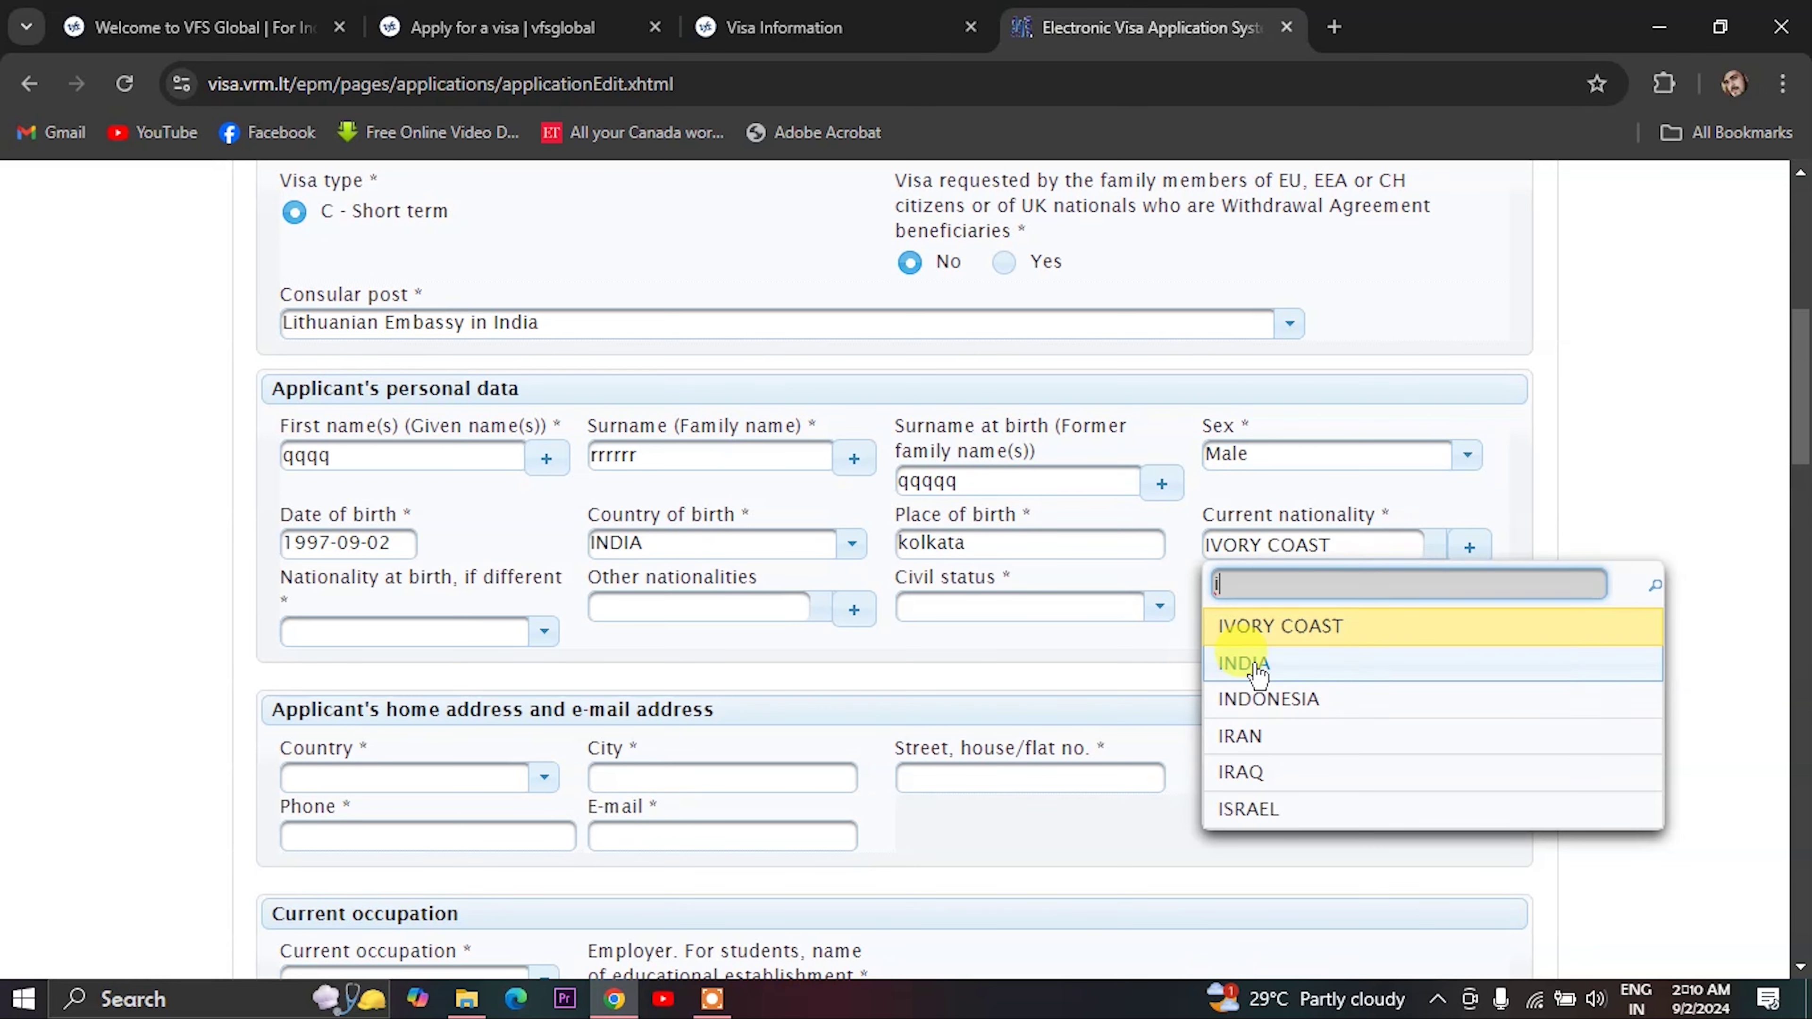
click(1244, 662)
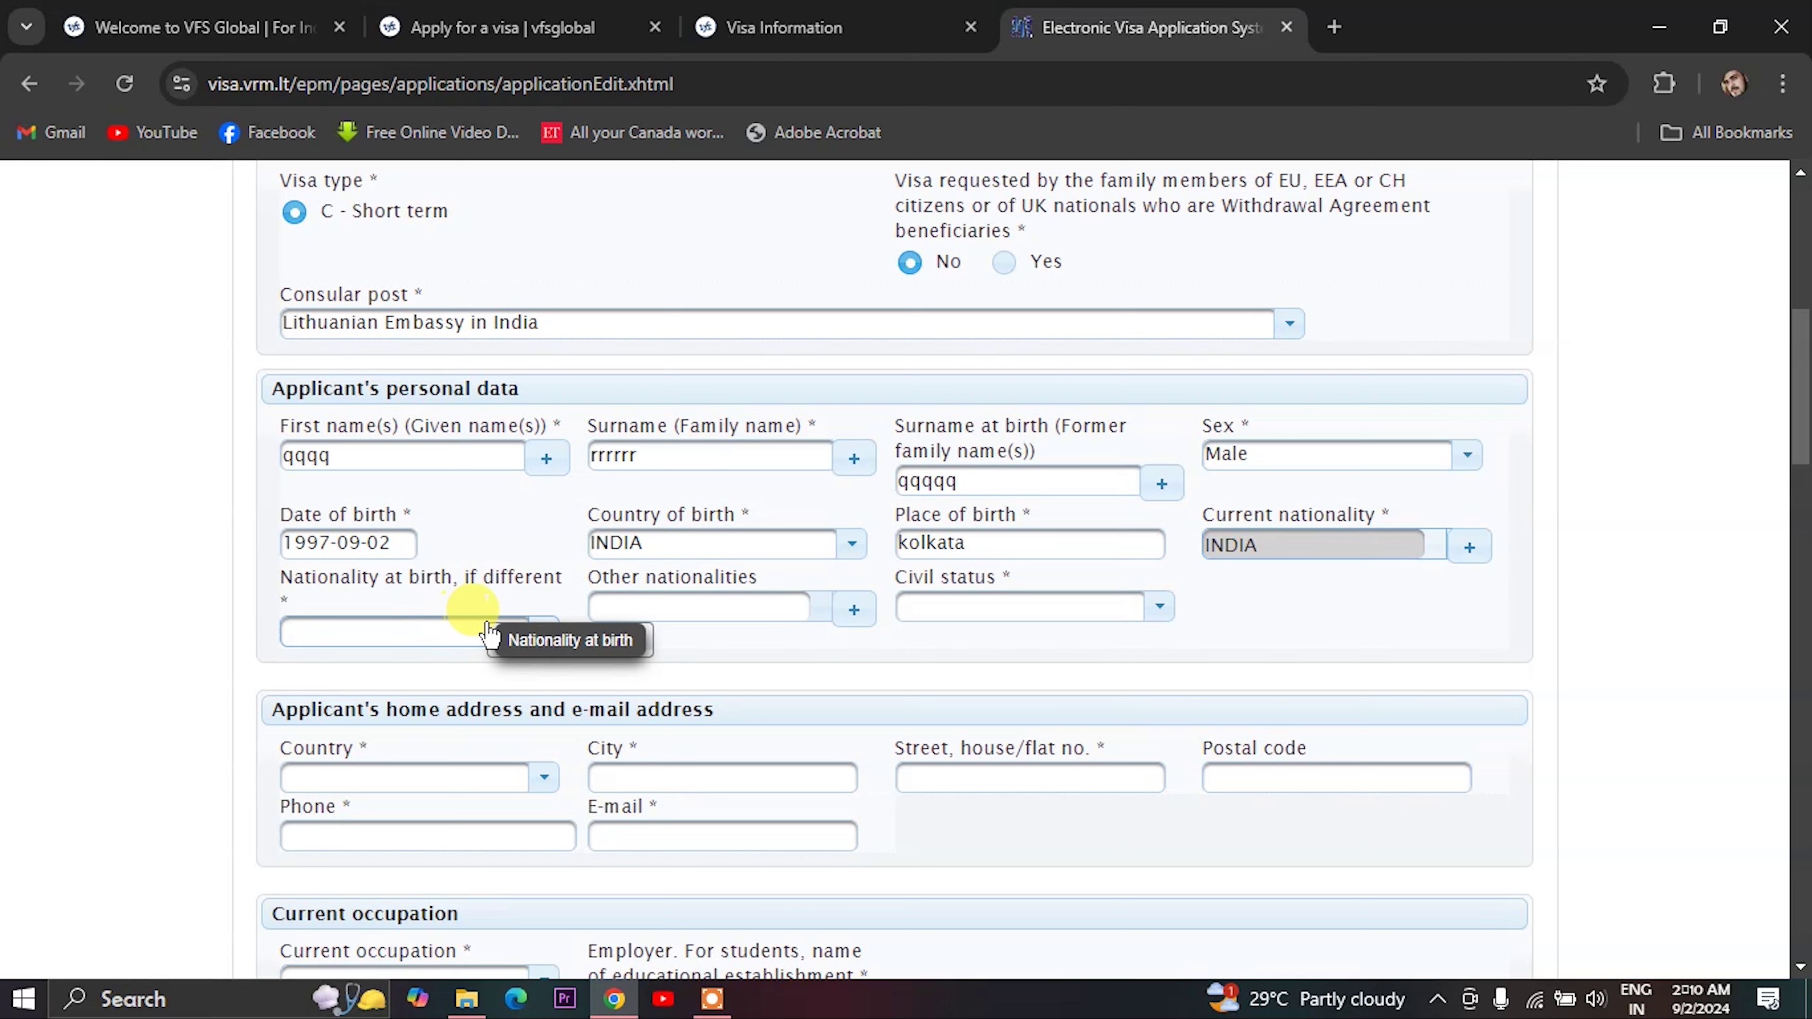
click(1144, 608)
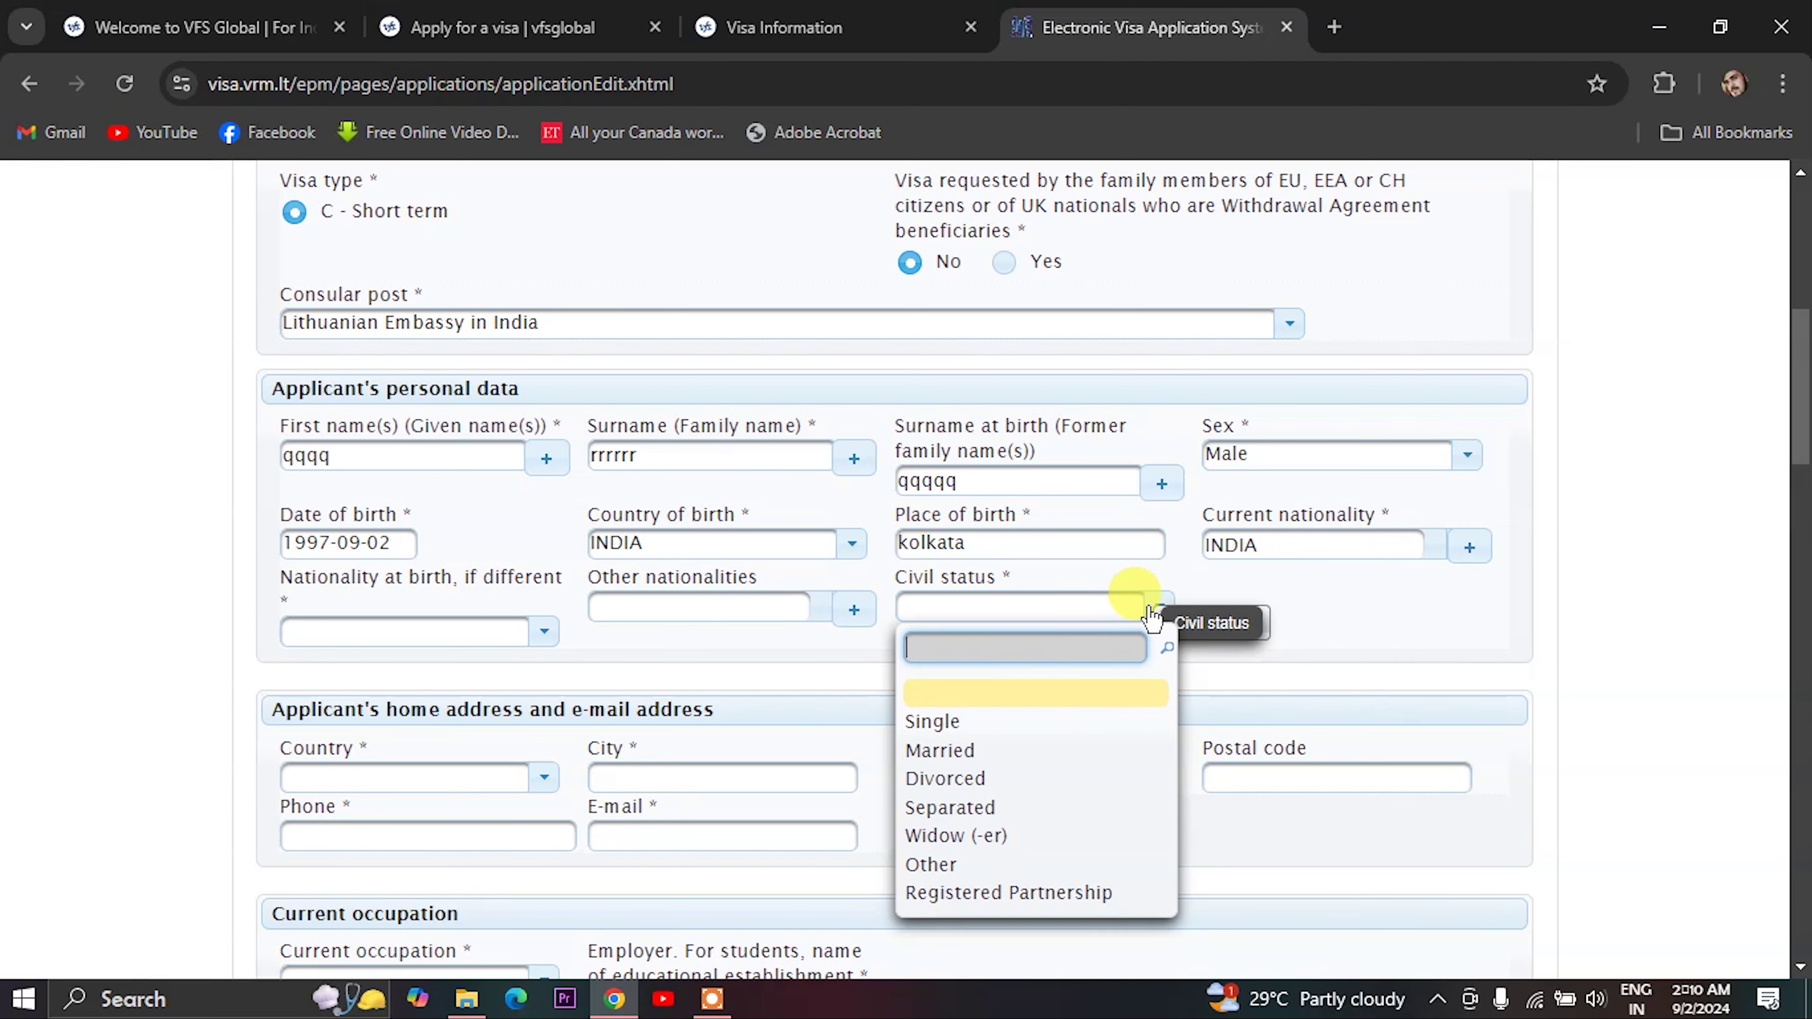
click(934, 722)
scroll(592, 721, down, 3)
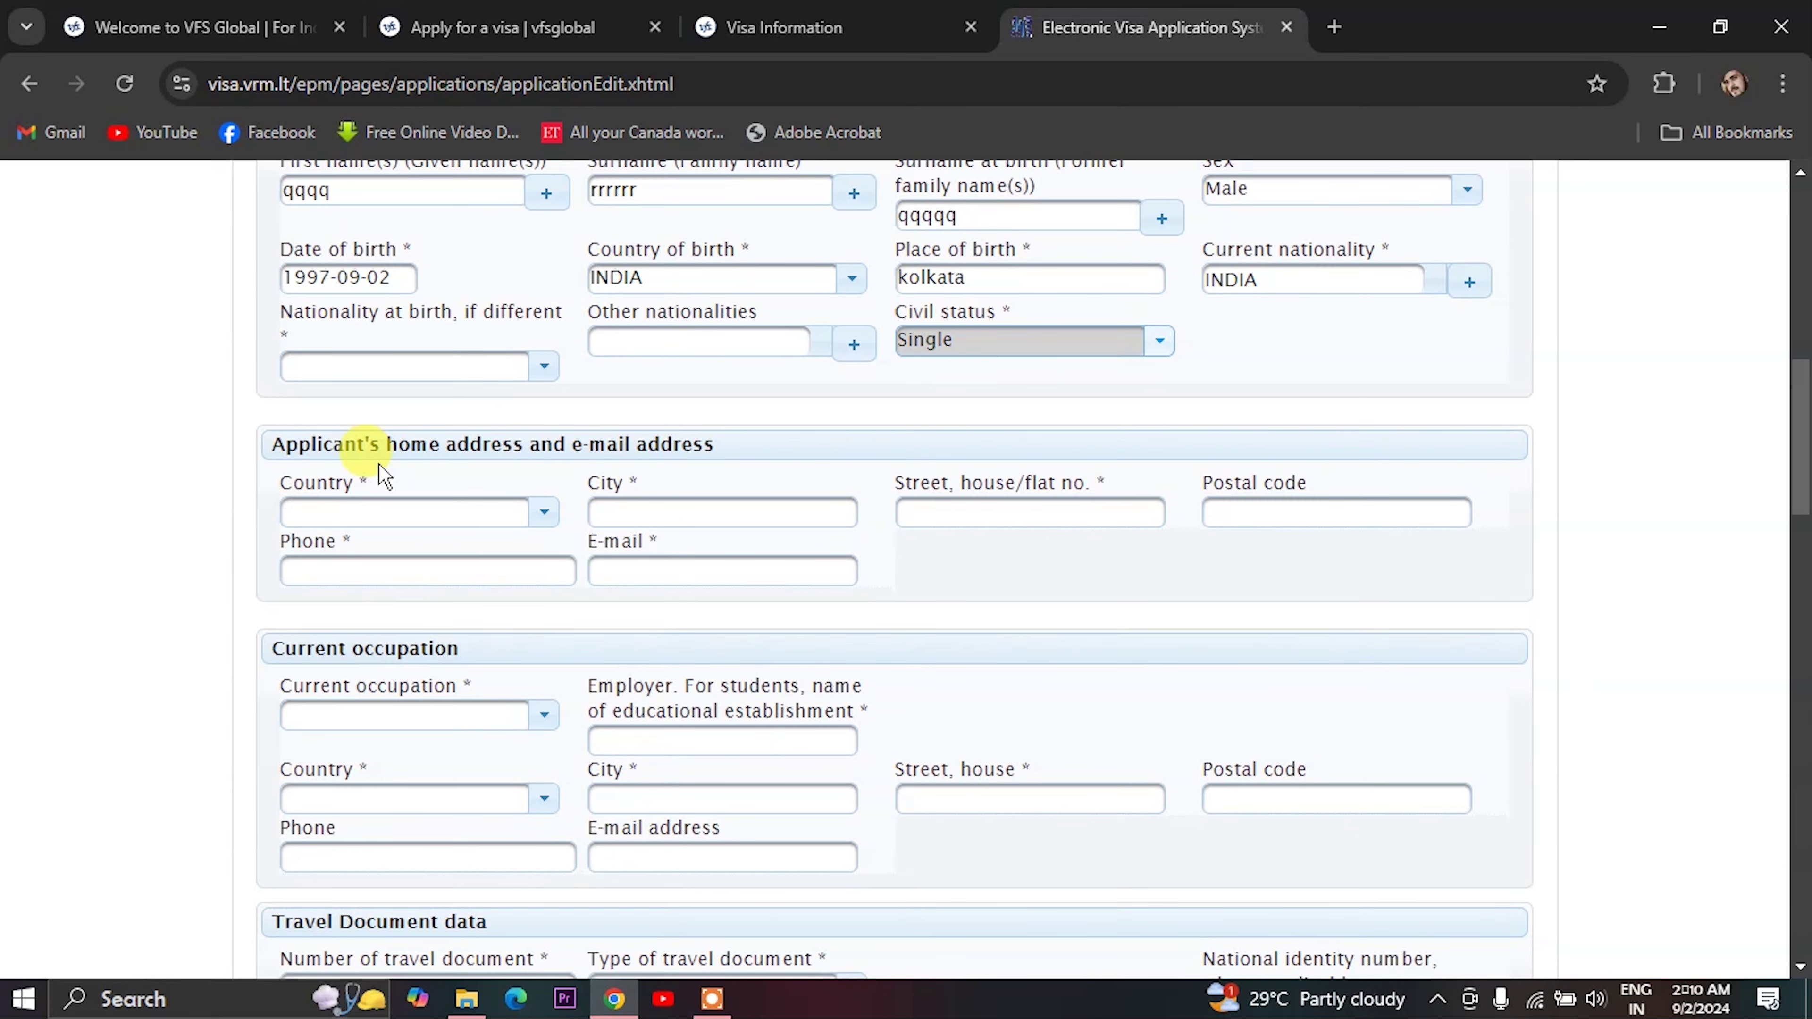
- Set the home address country to INDIA and enter the city kolkata and street
click(368, 515)
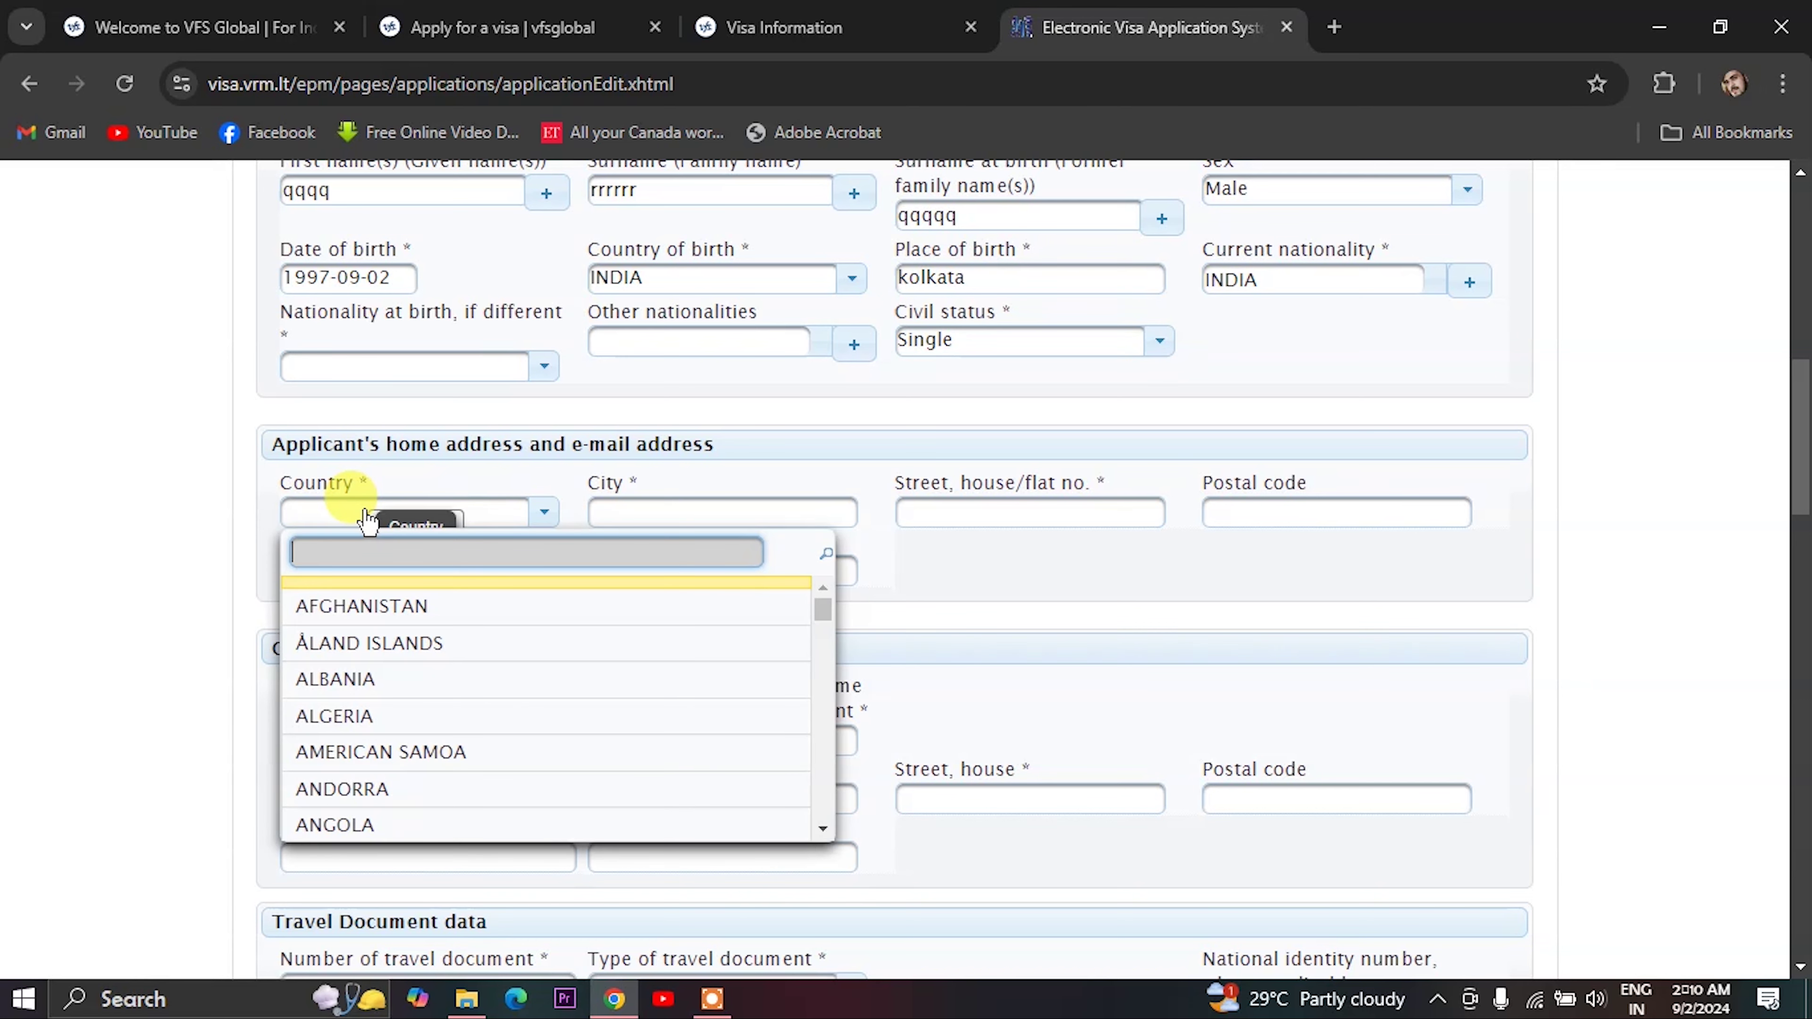
text(I)
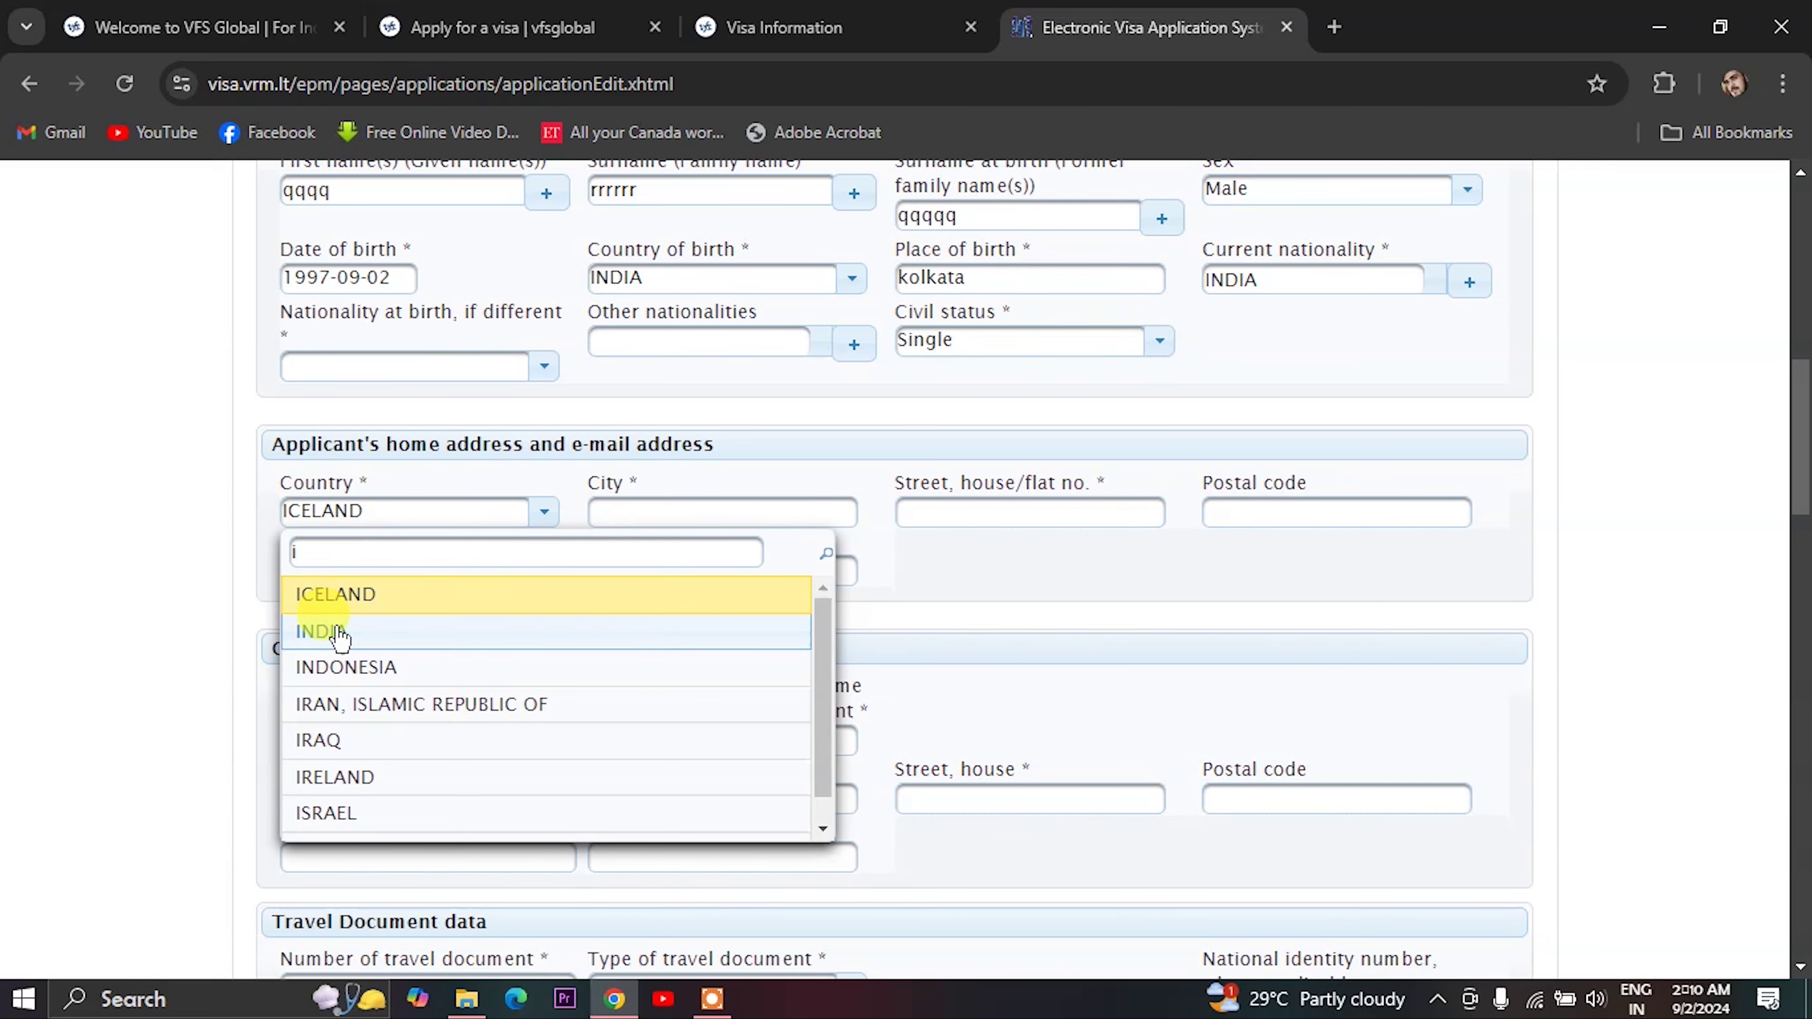
click(336, 634)
click(648, 511)
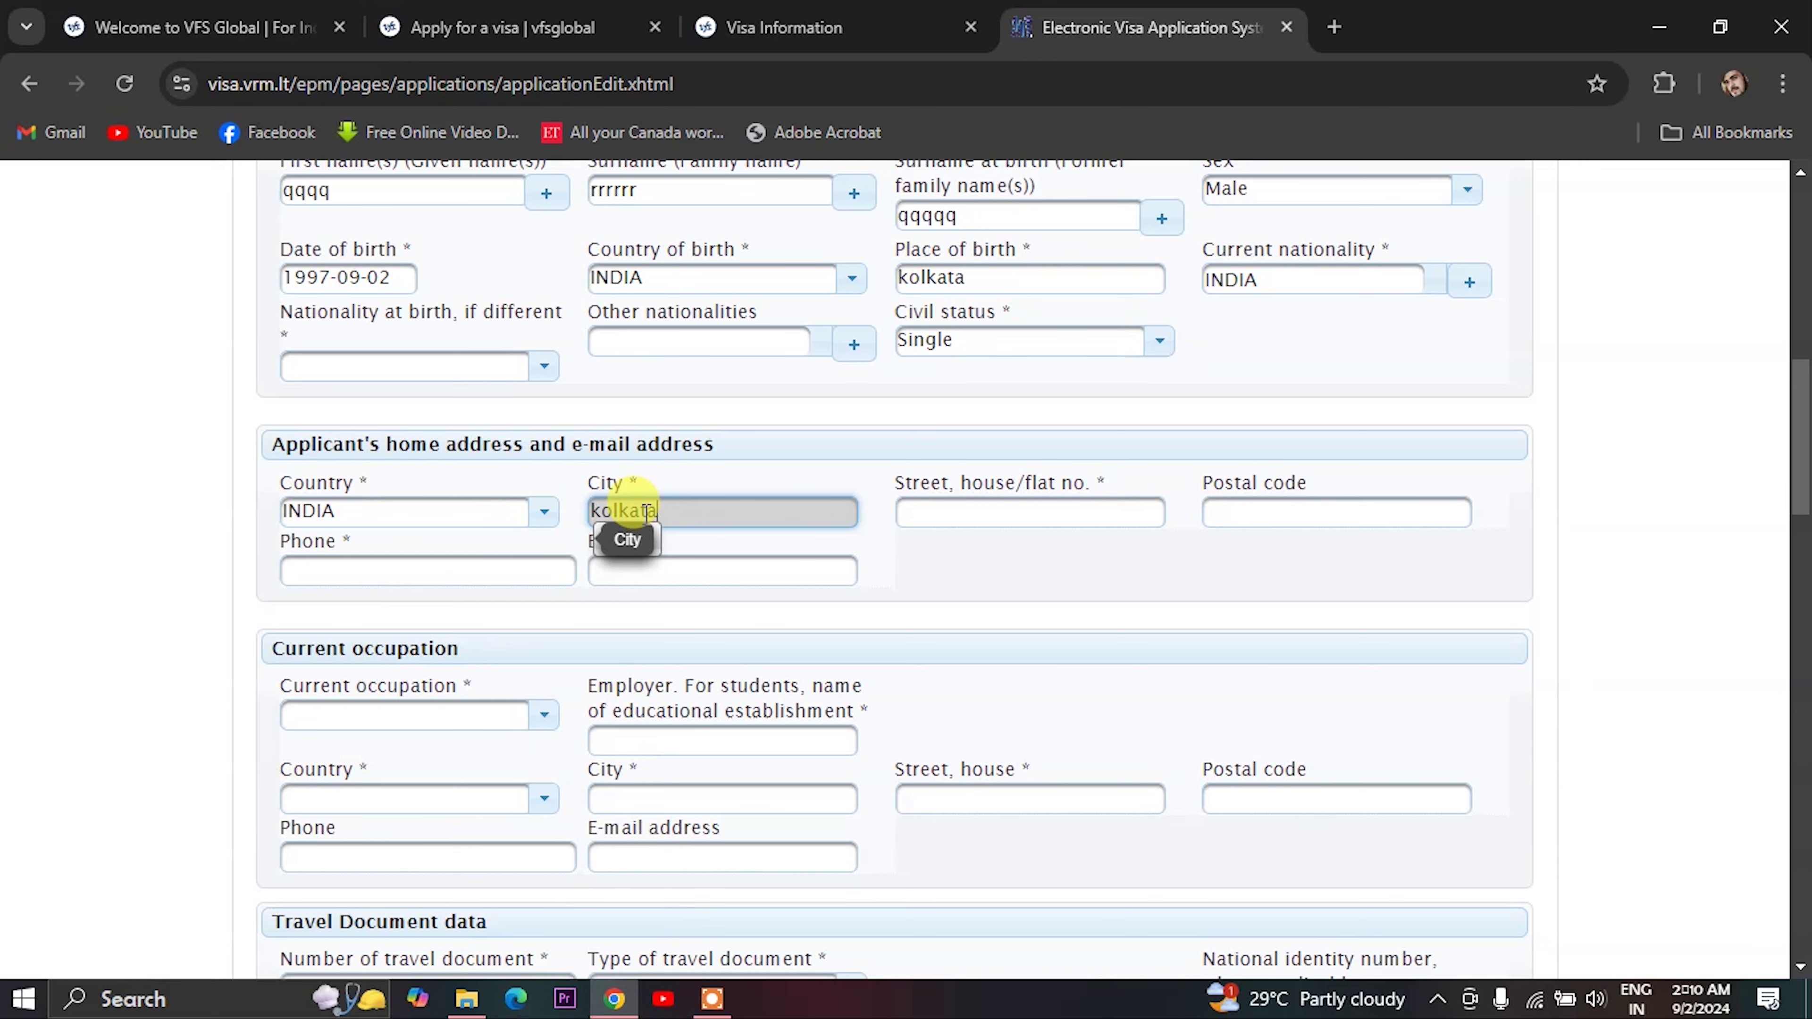
click(949, 514)
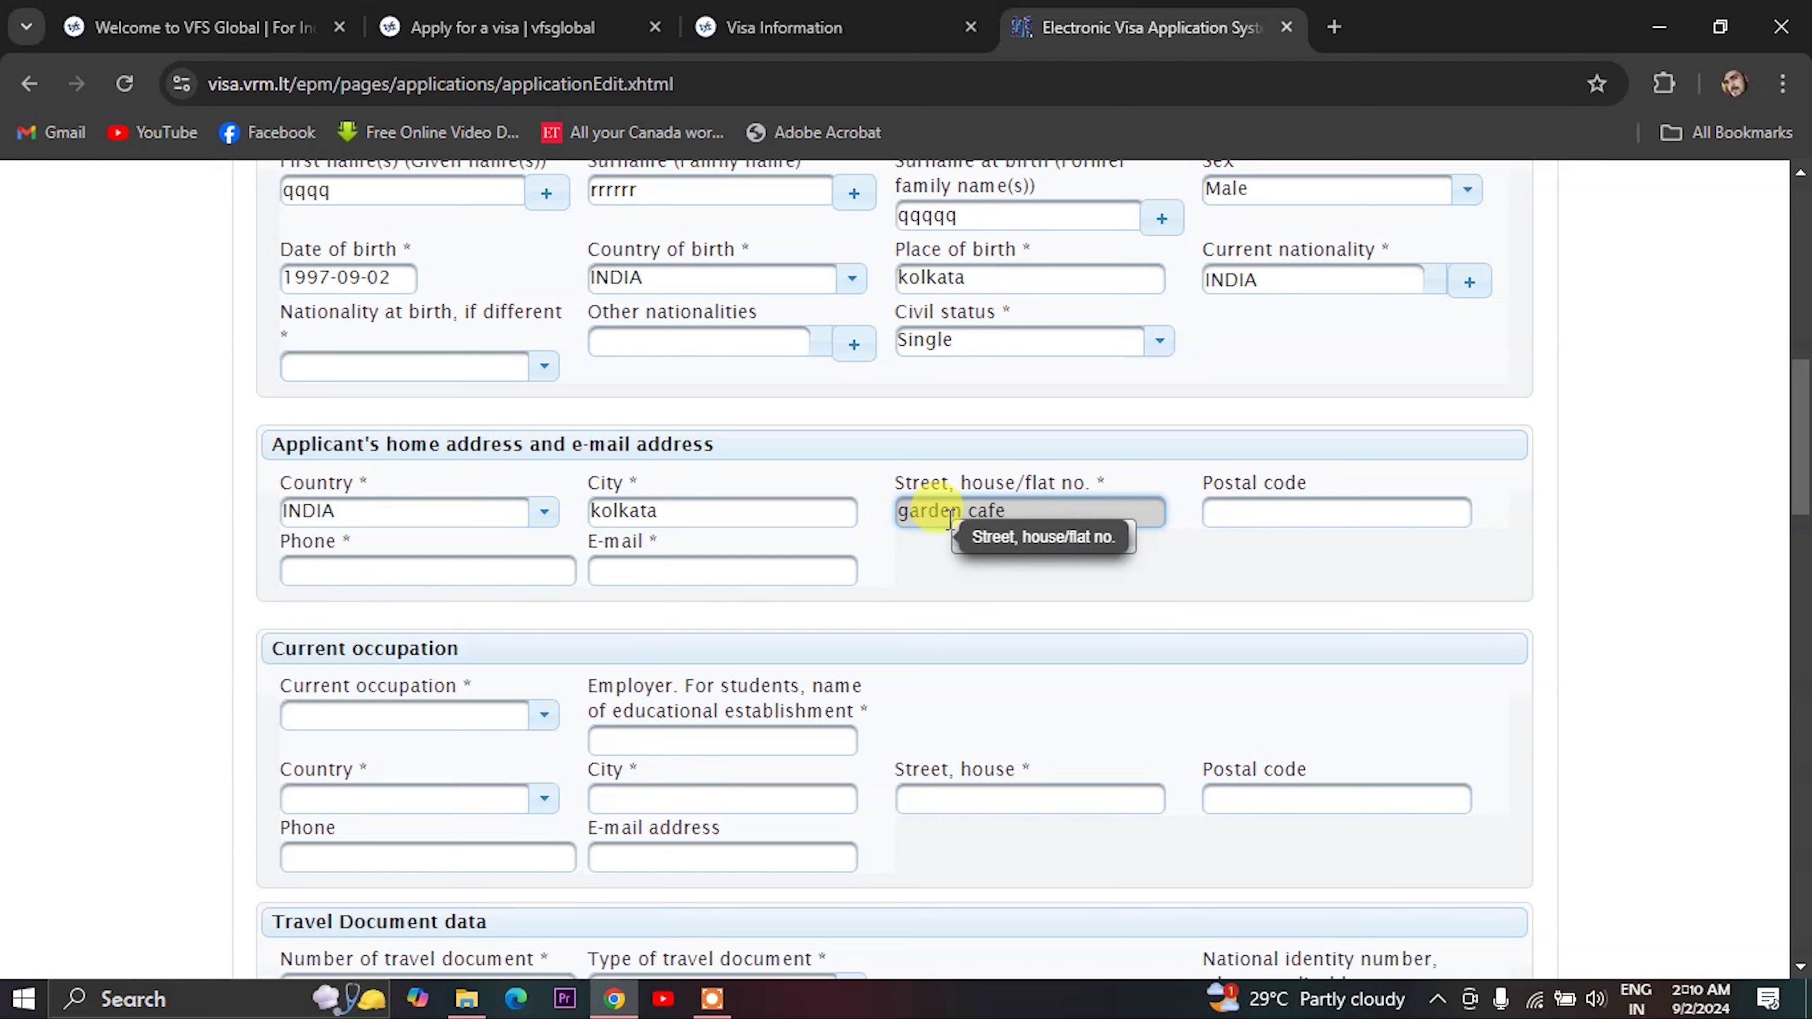
text(garden cafe)
- Fill in the home postal code, phone number and pasted e-mail address
click(1227, 511)
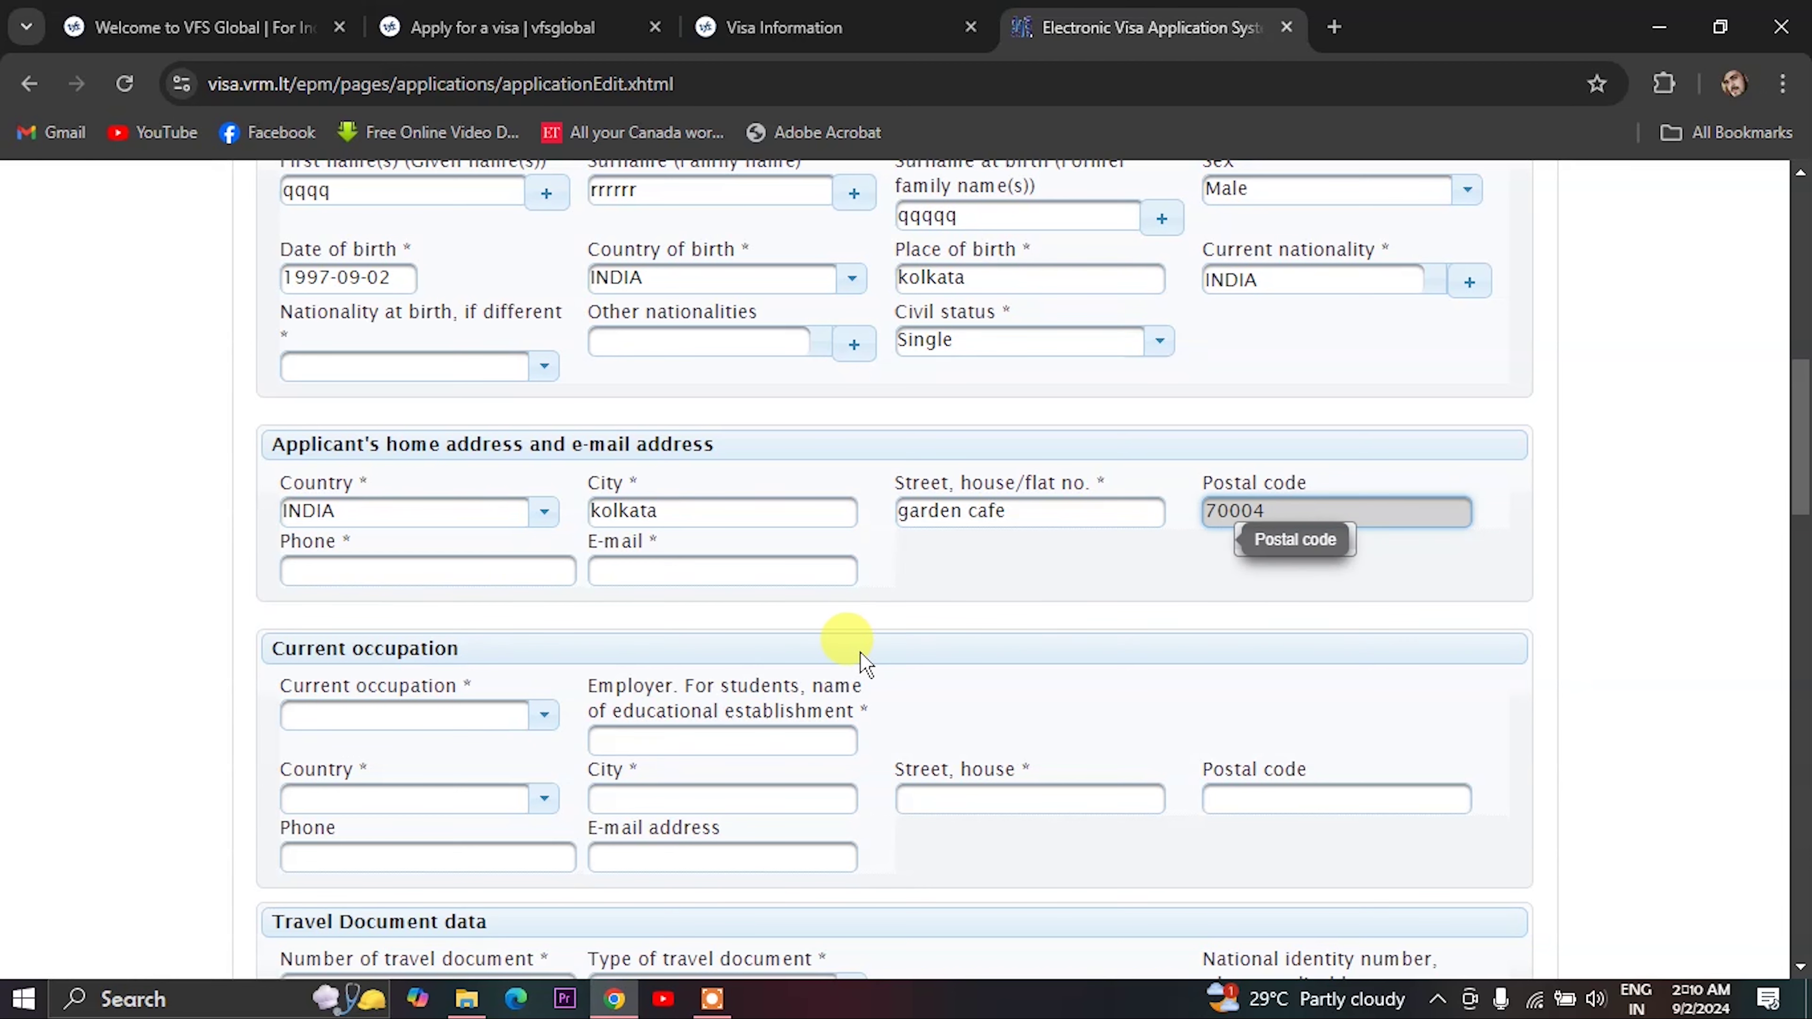
click(335, 568)
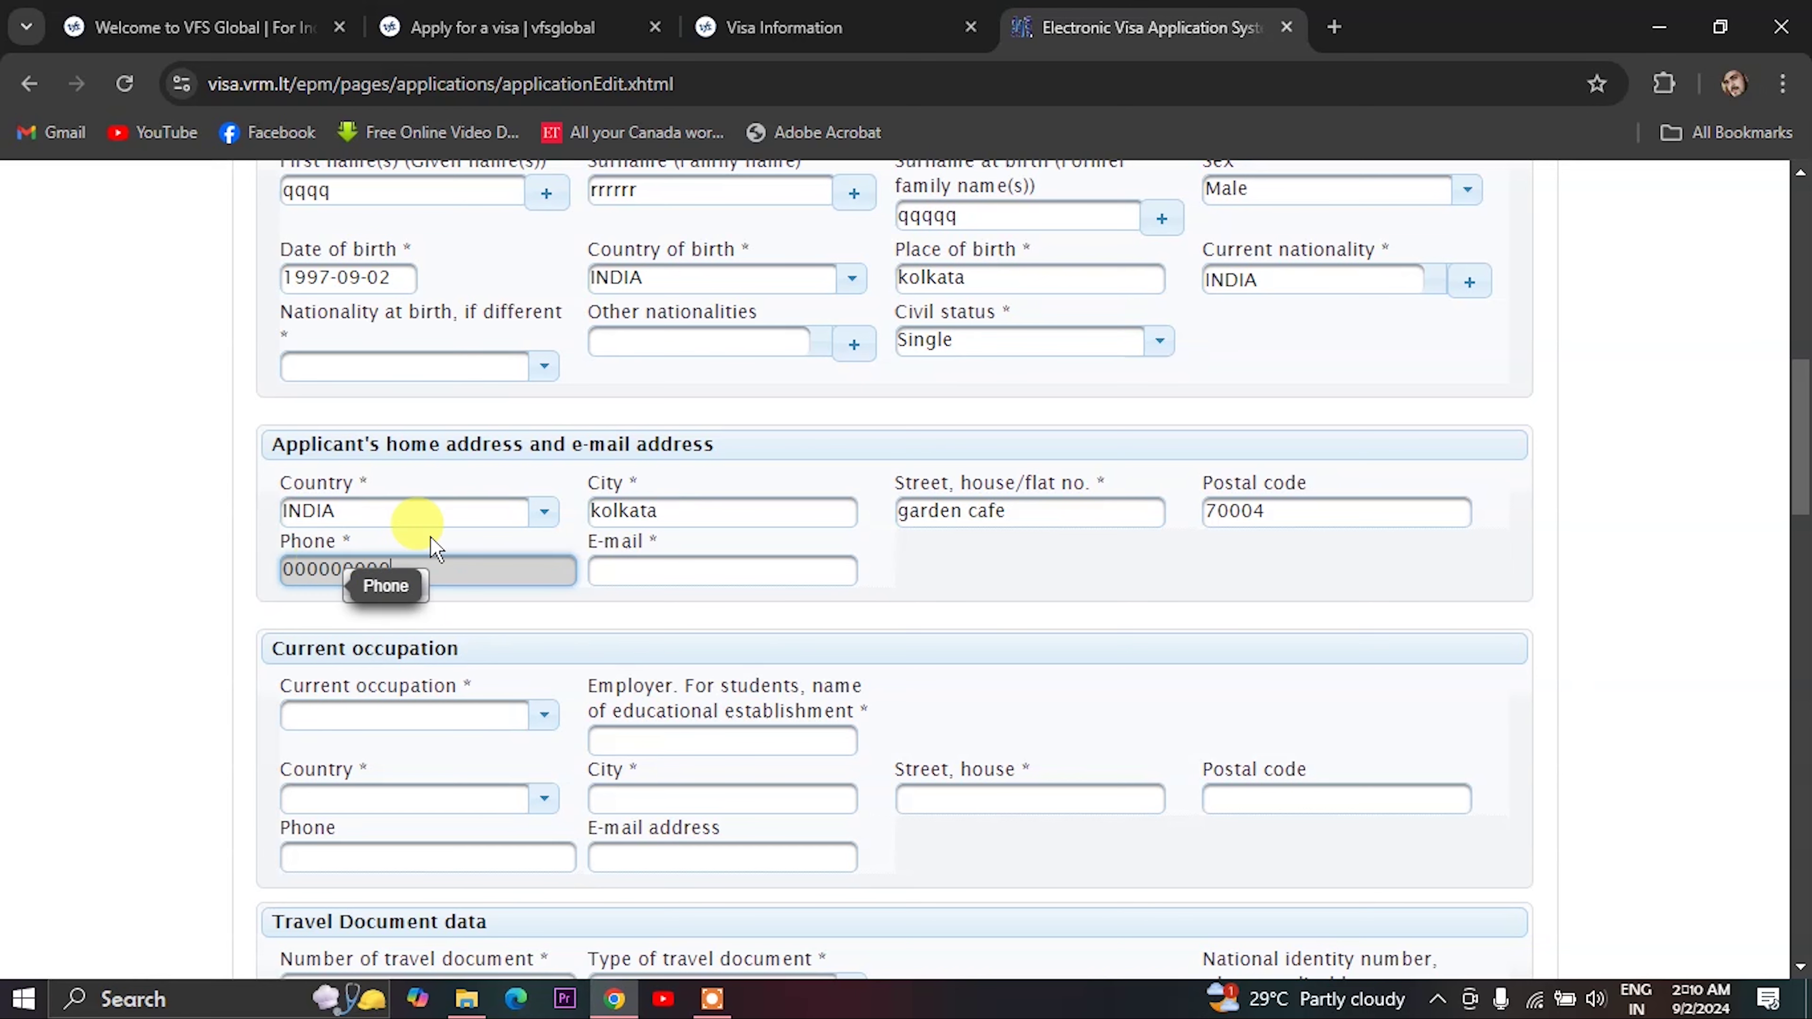
click(624, 569)
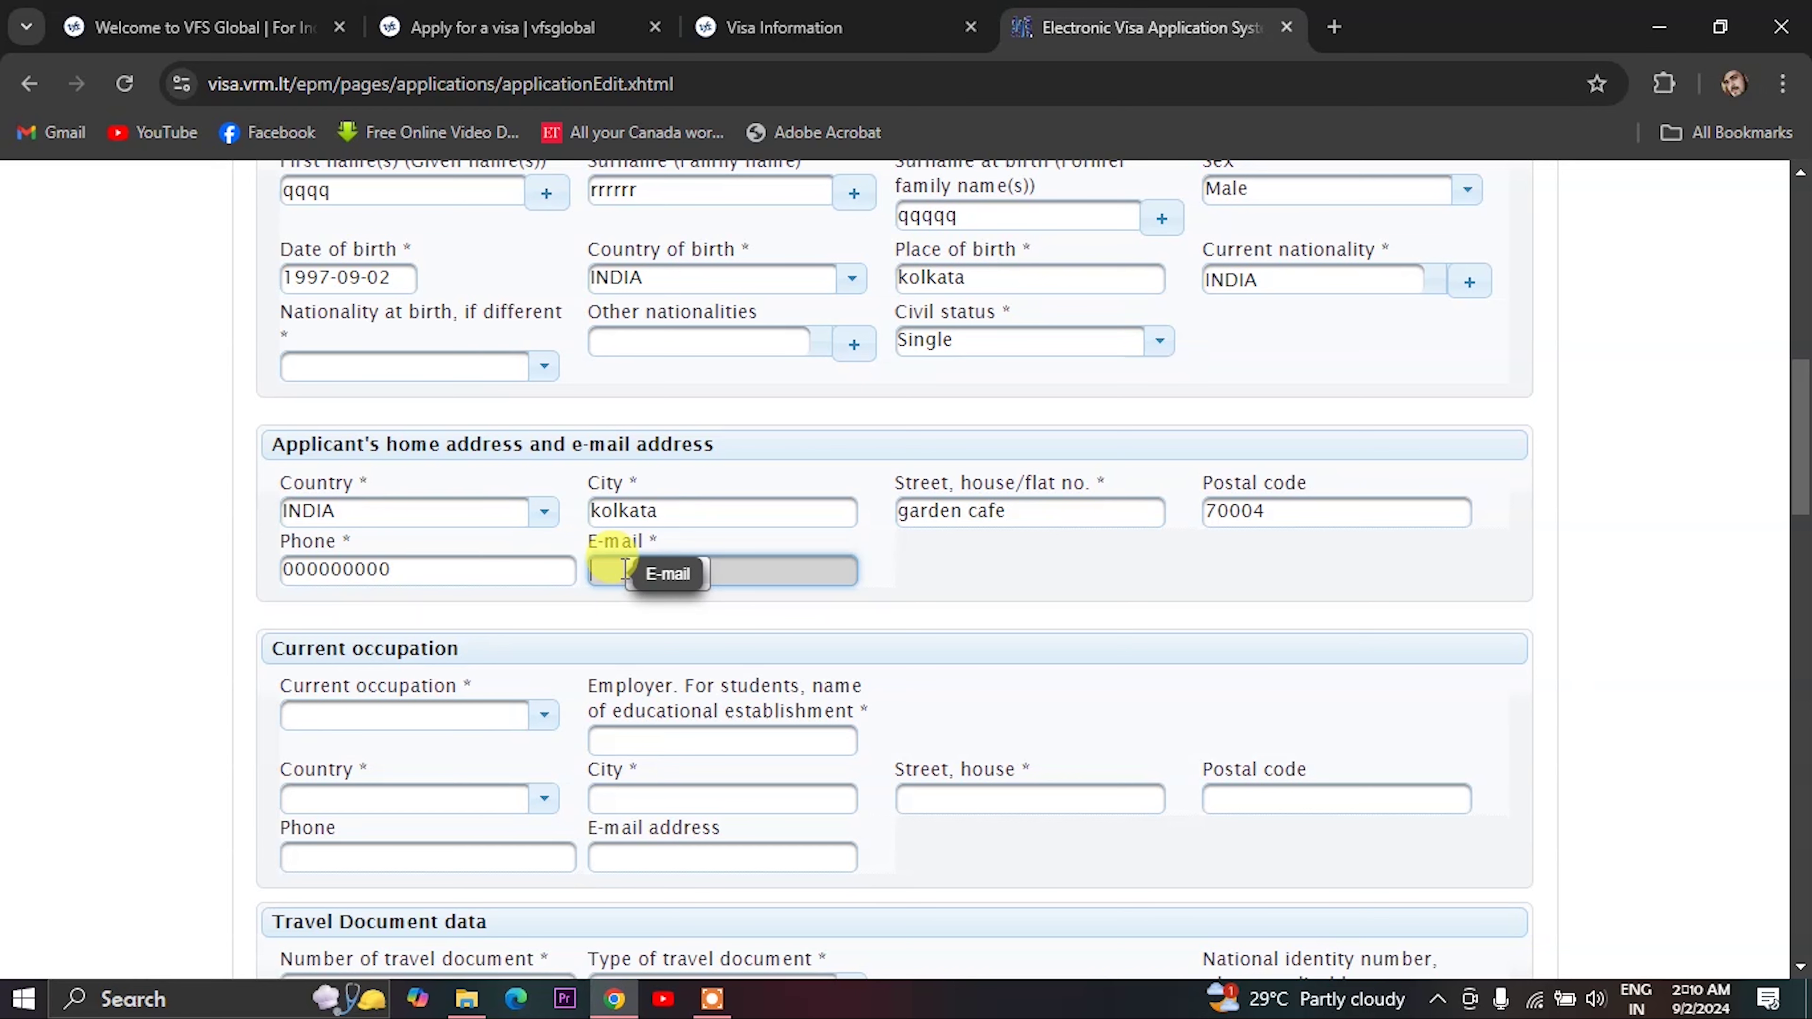
key(ctrl+v)
scroll(304, 670, down, 2)
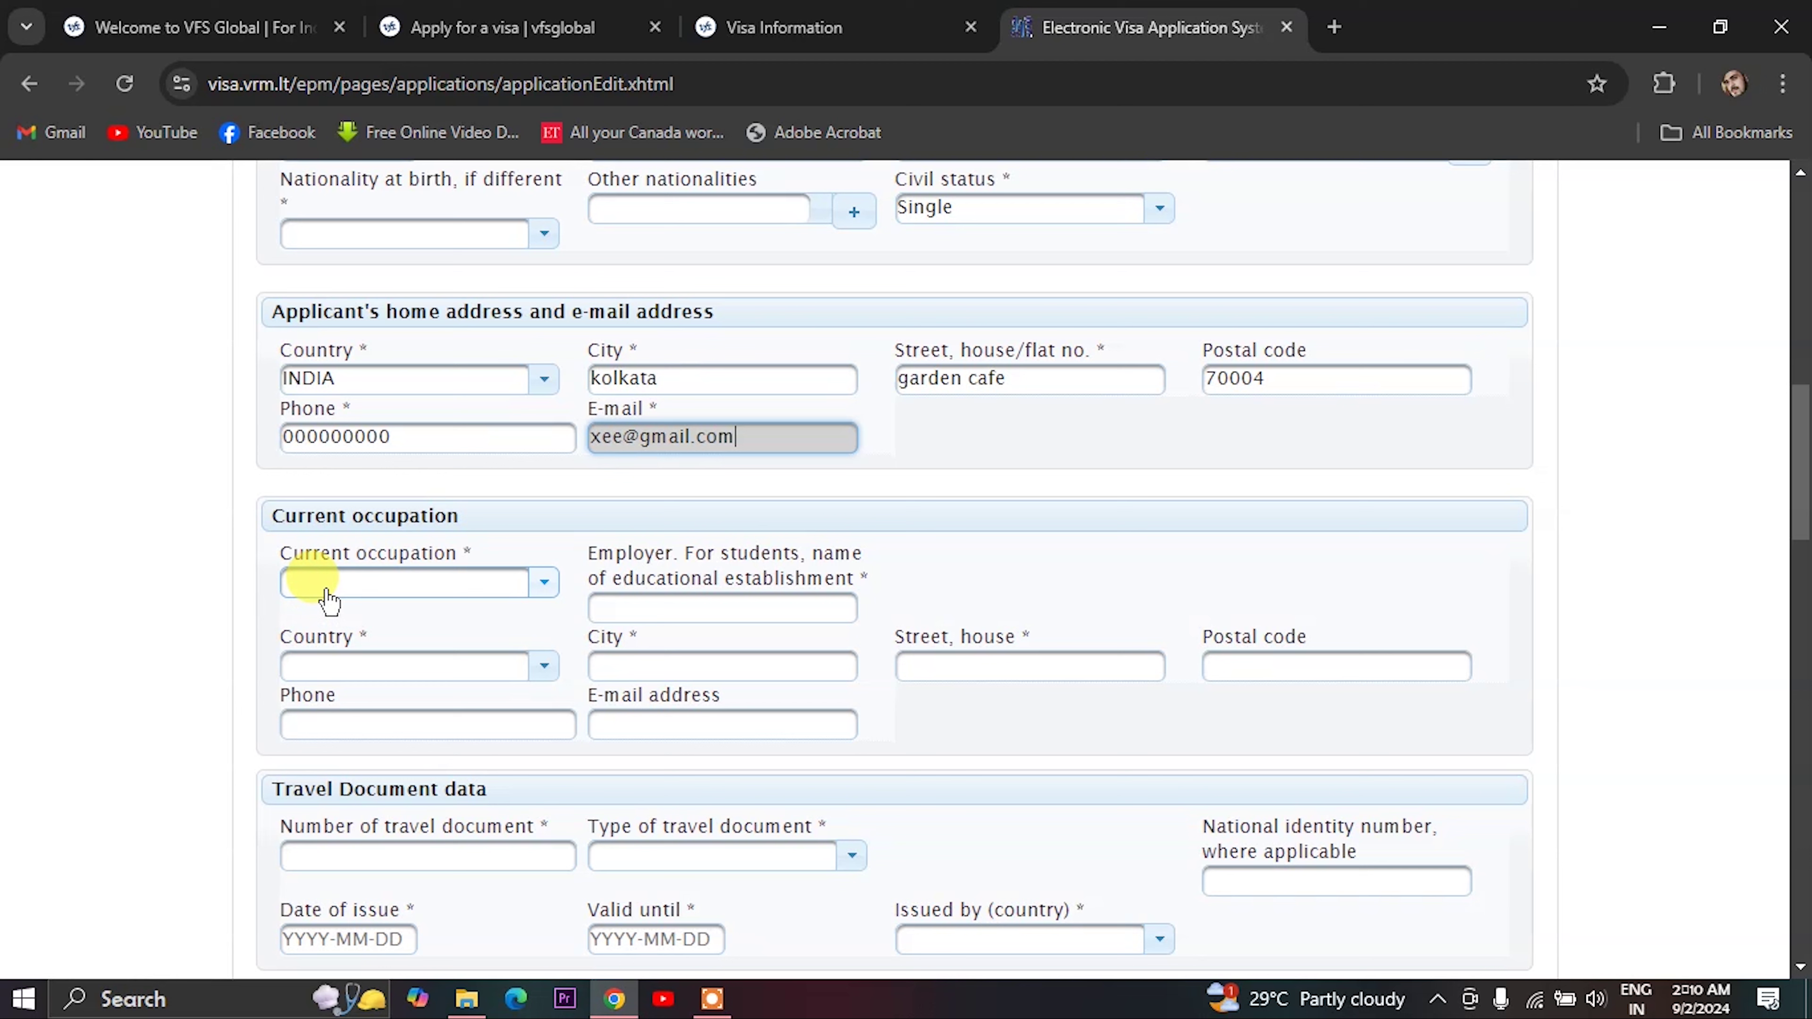
- Select Banker from the Current occupation dropdown list
click(391, 587)
scroll(356, 739, down, 3)
scroll(351, 867, down, 2)
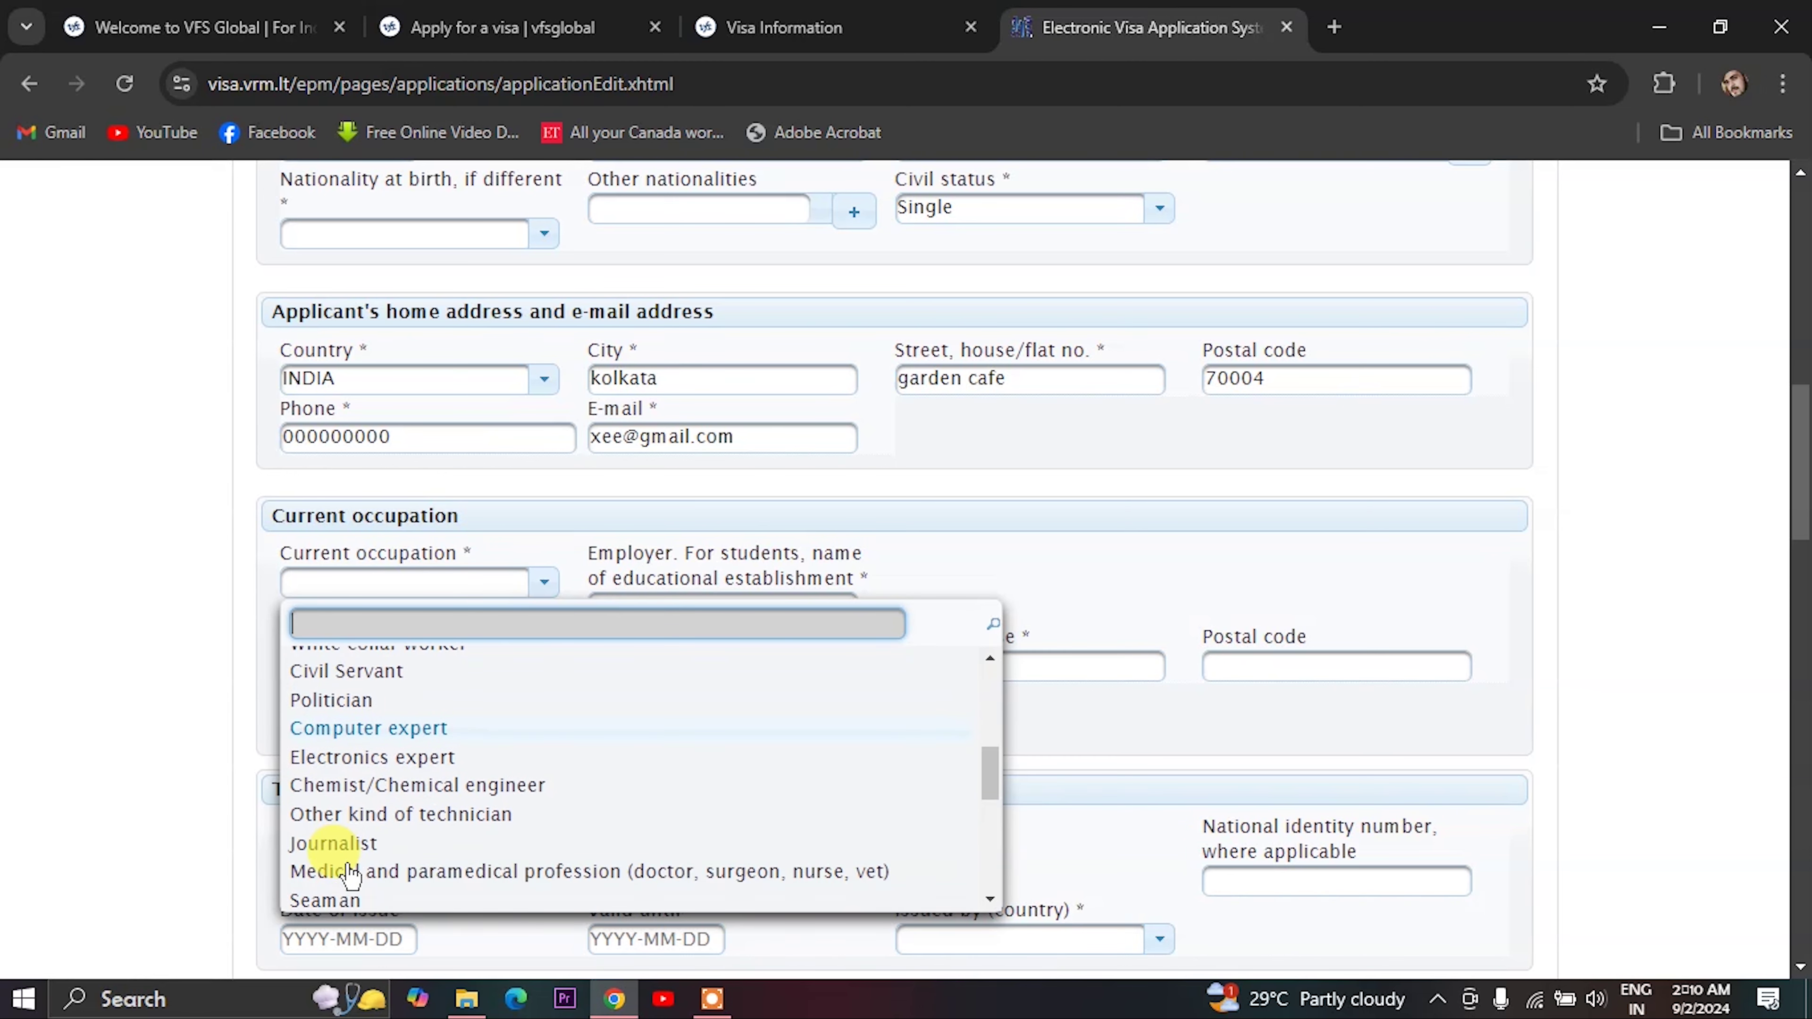
scroll(353, 878, down, 2)
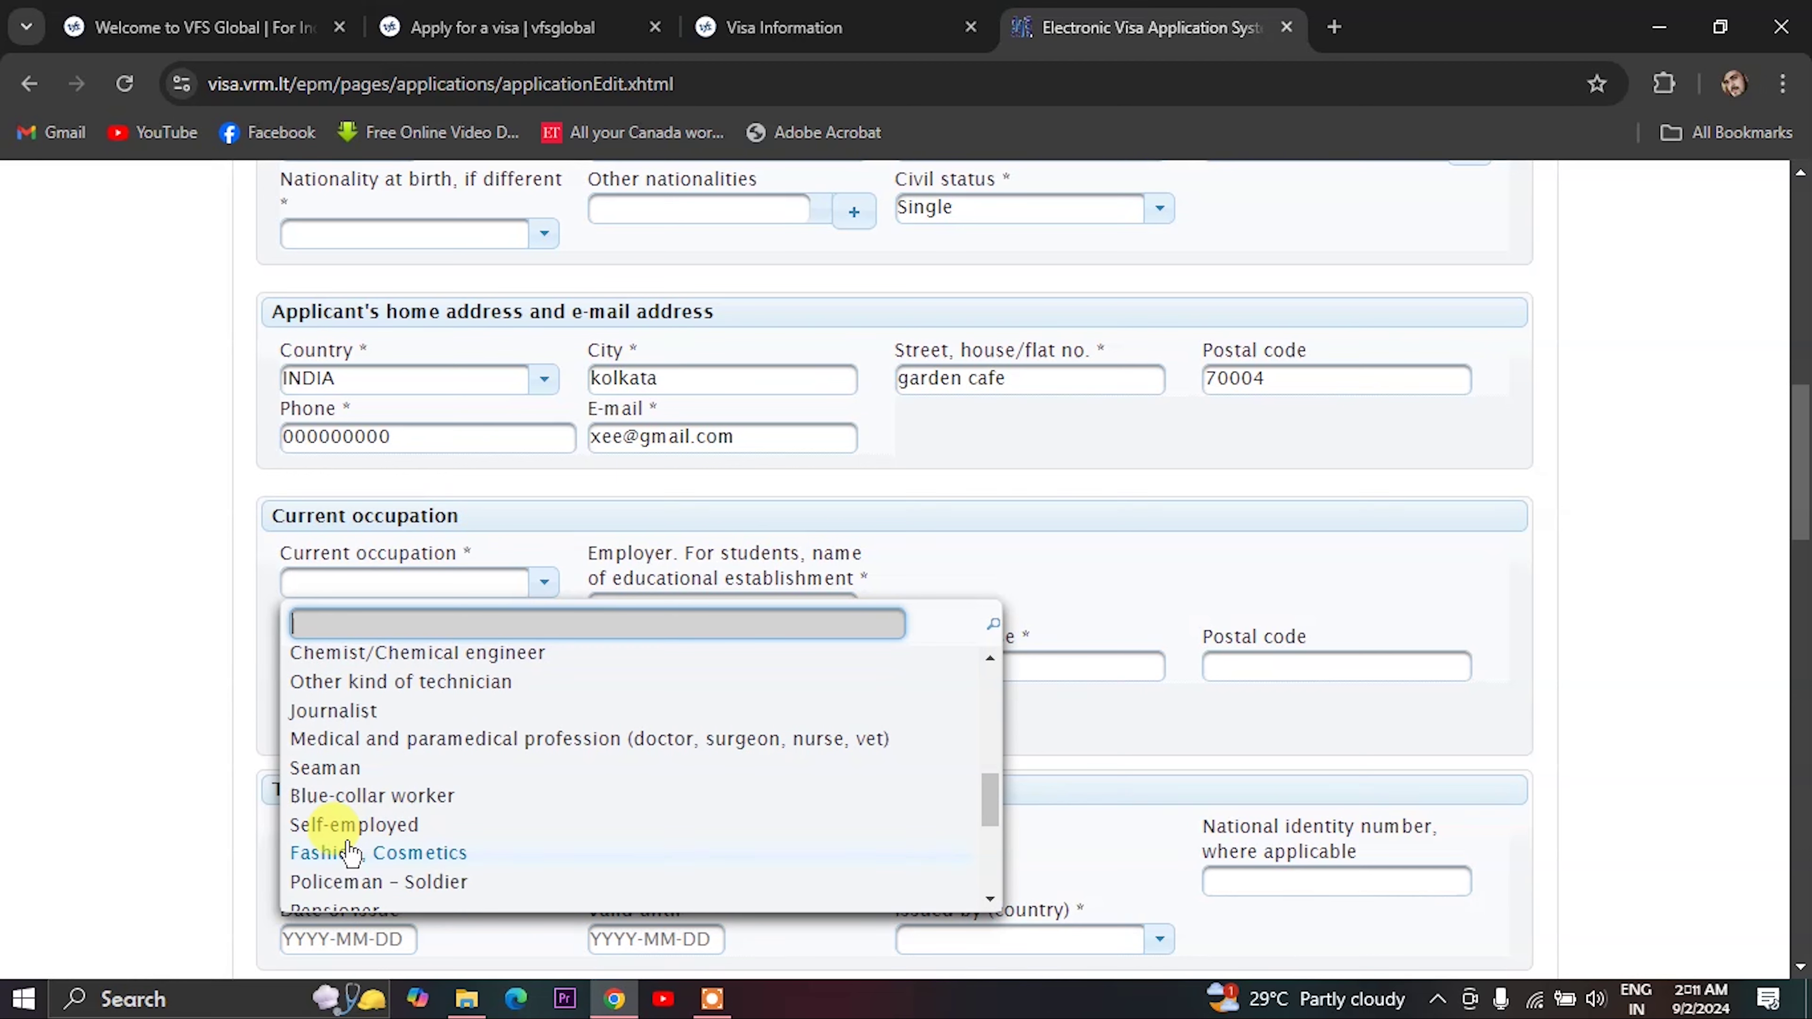
scroll(347, 889, down, 2)
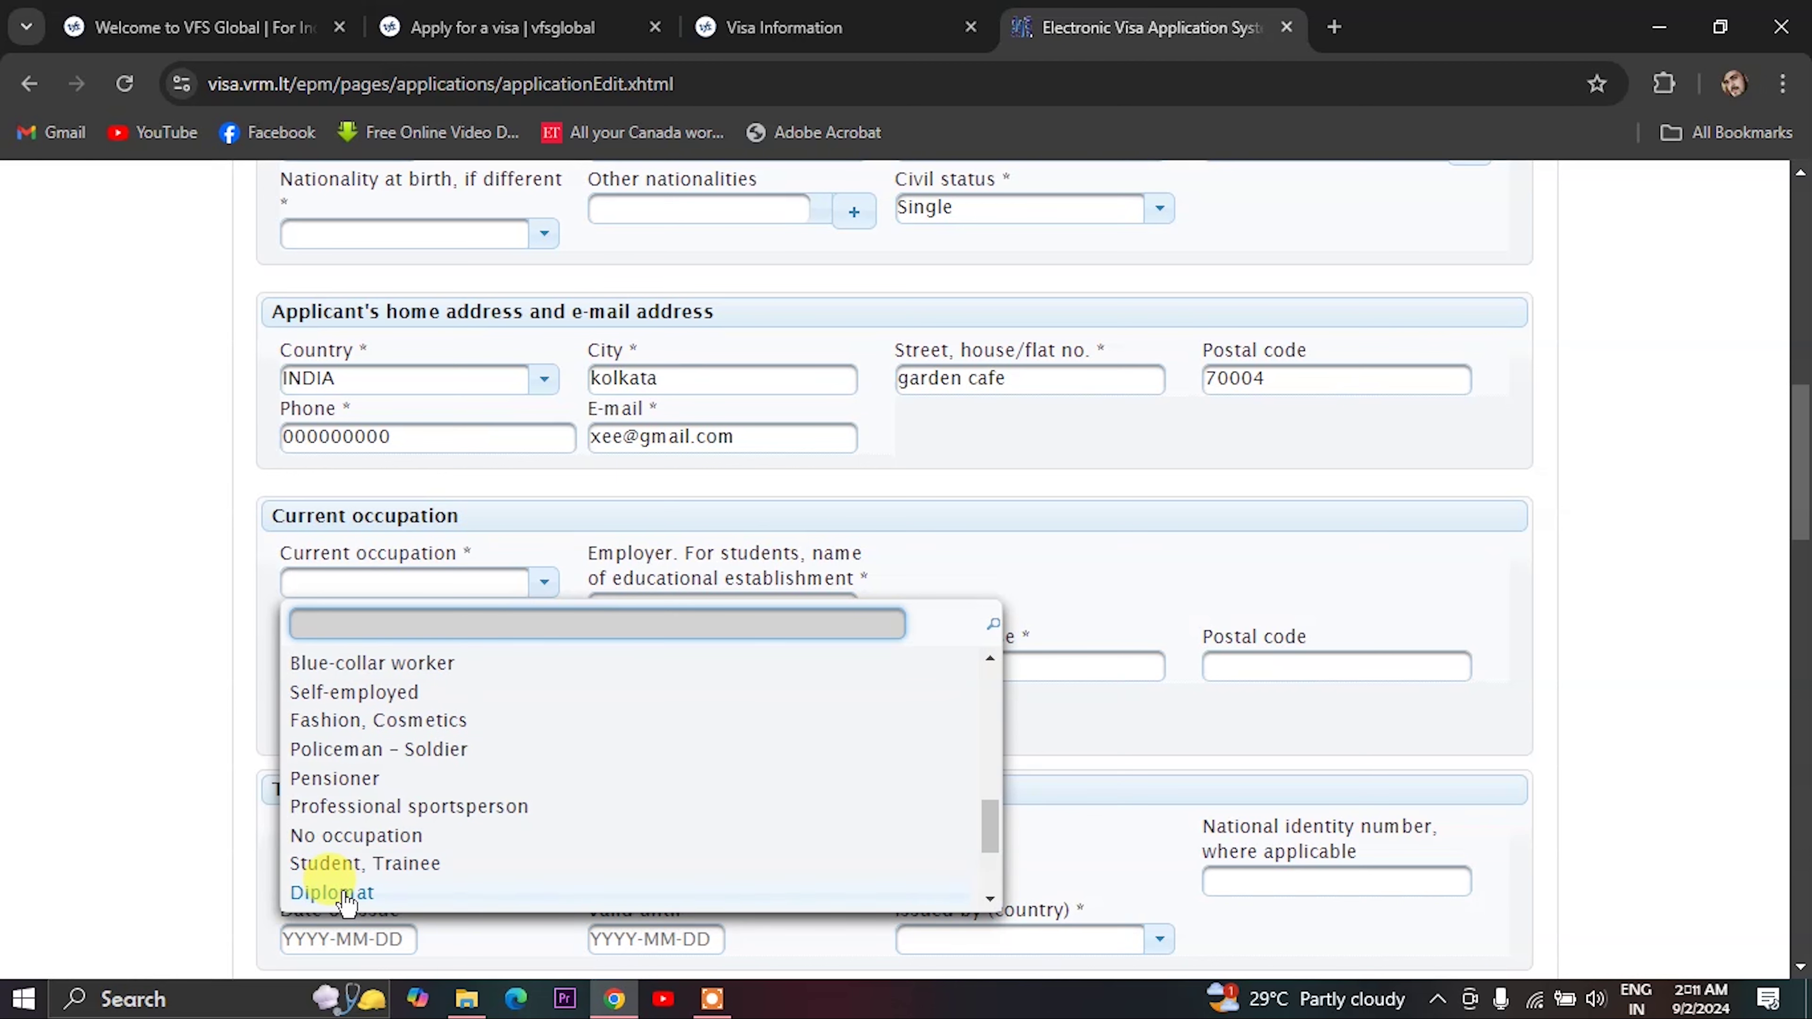
scroll(348, 895, down, 2)
scroll(359, 813, down, 1)
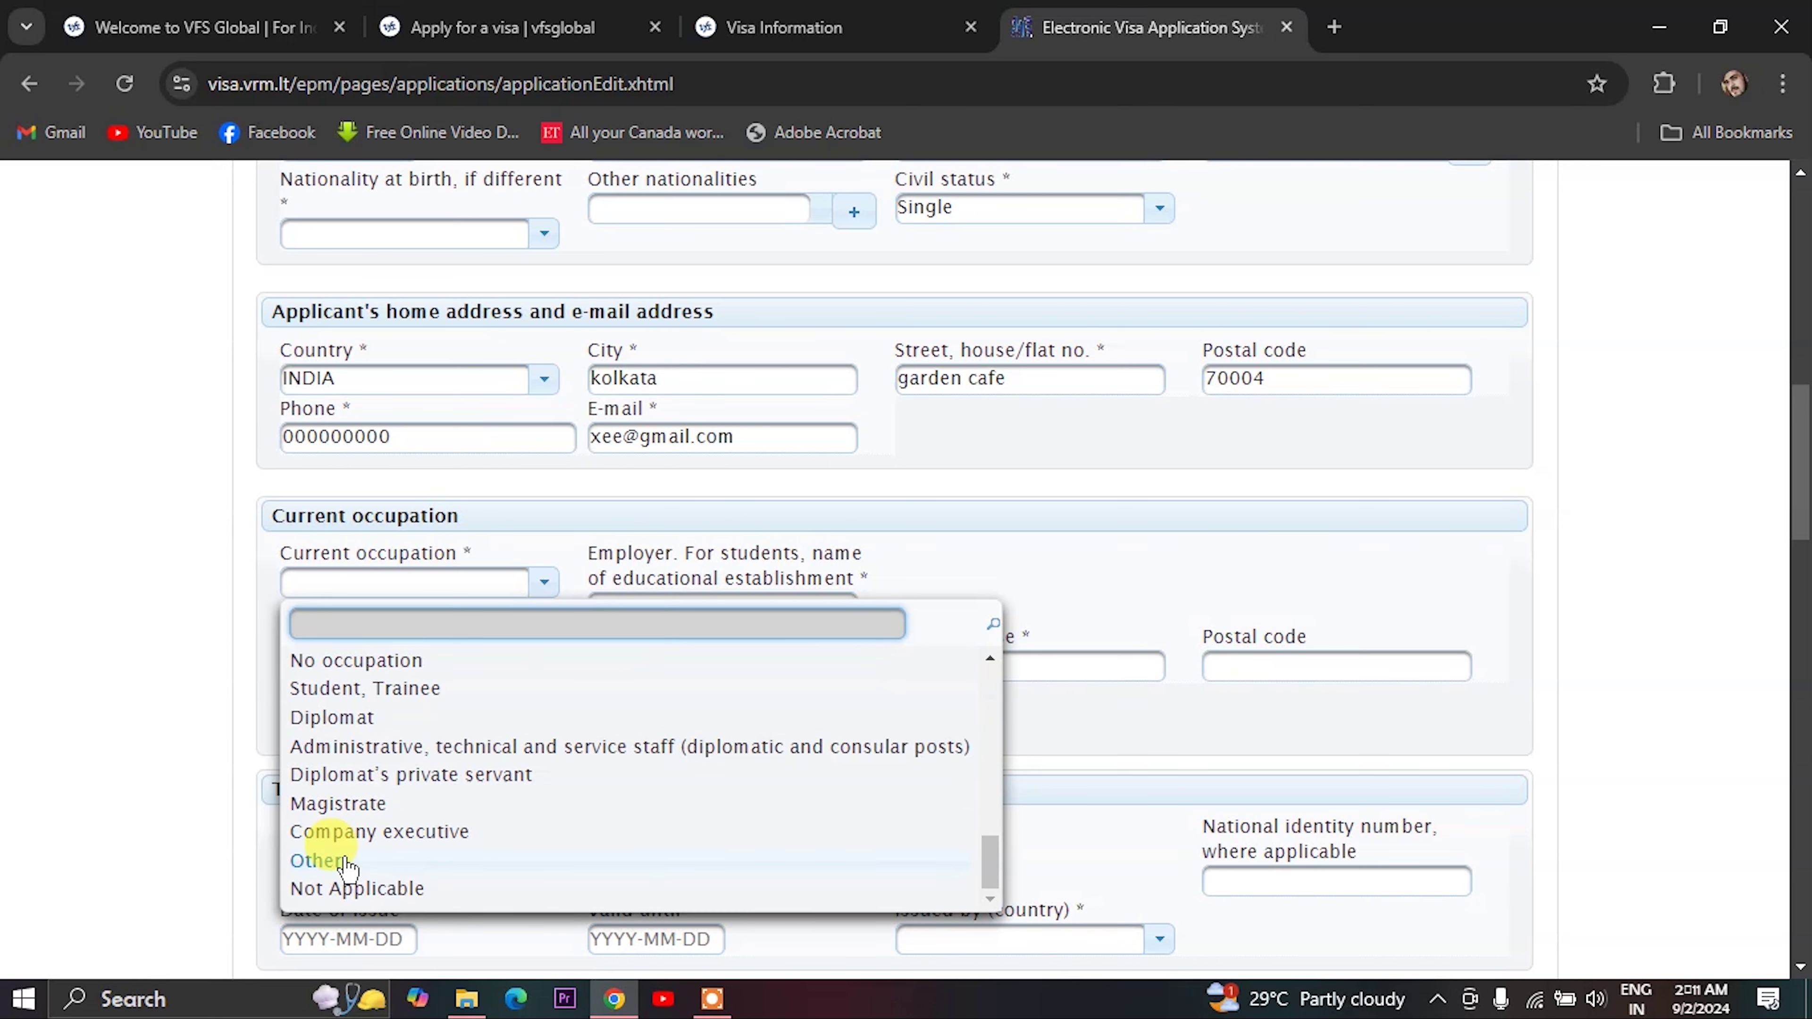
scroll(348, 867, up, 7)
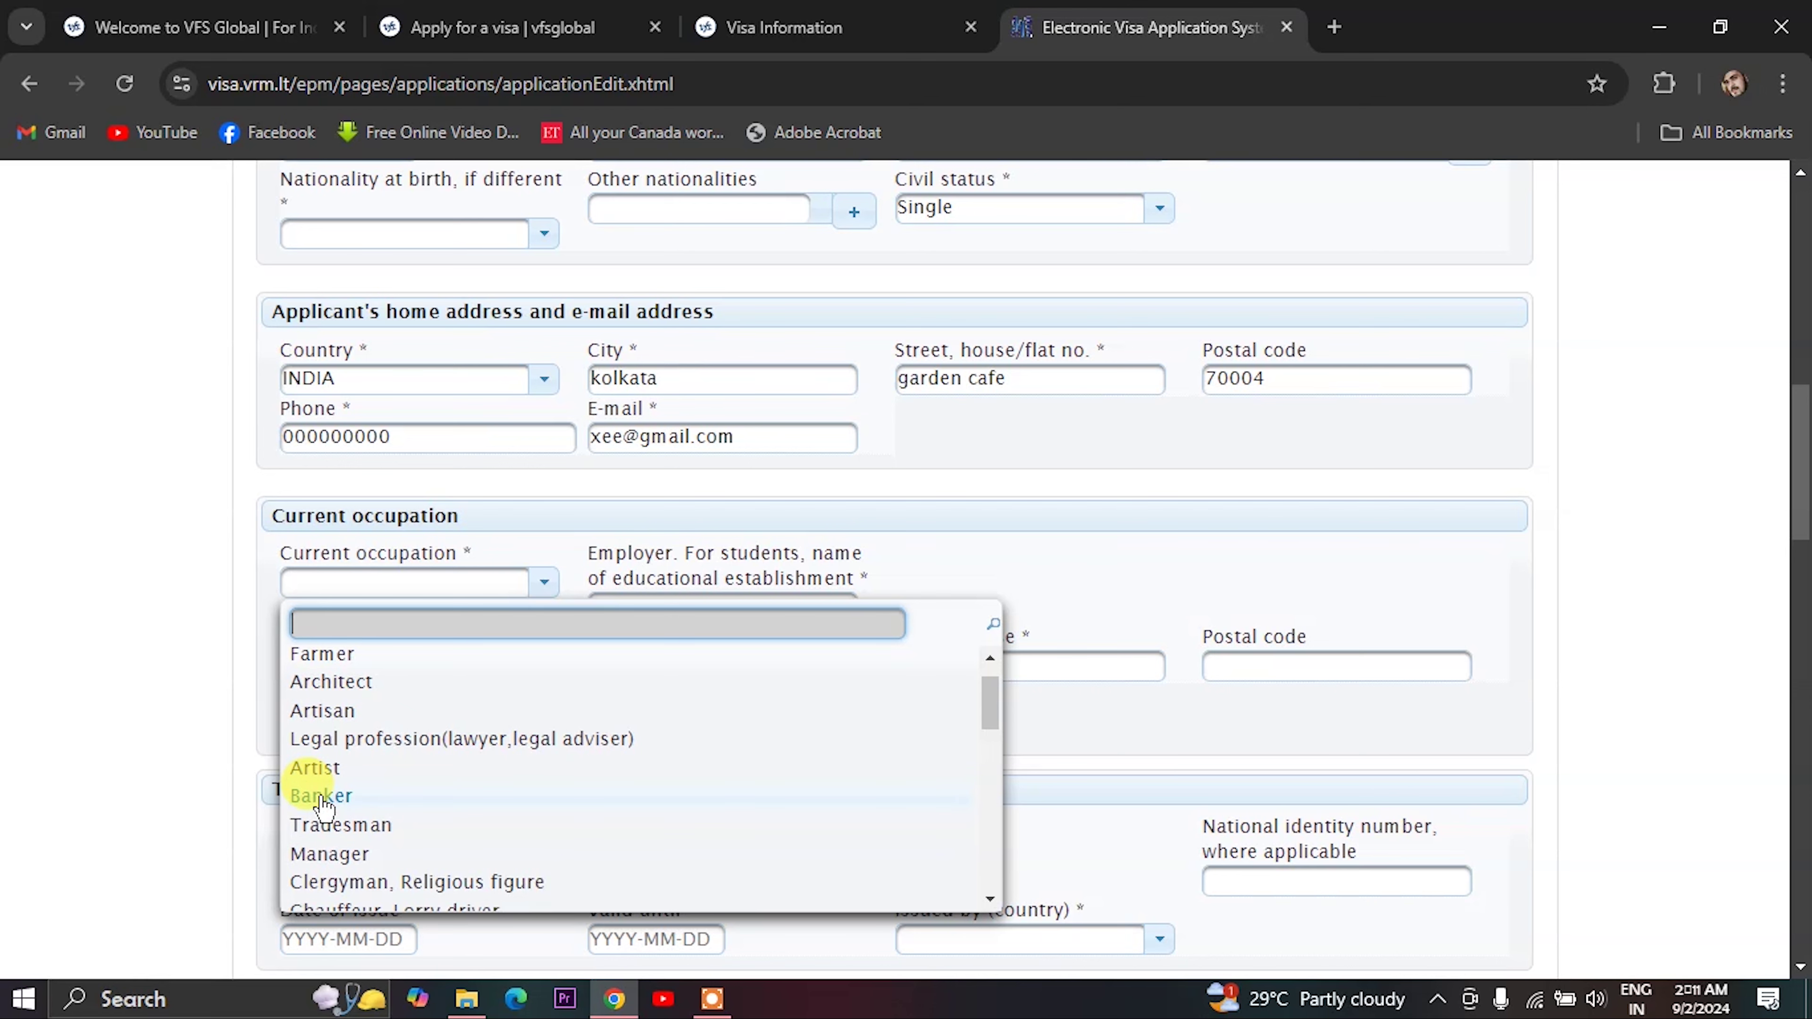
click(322, 796)
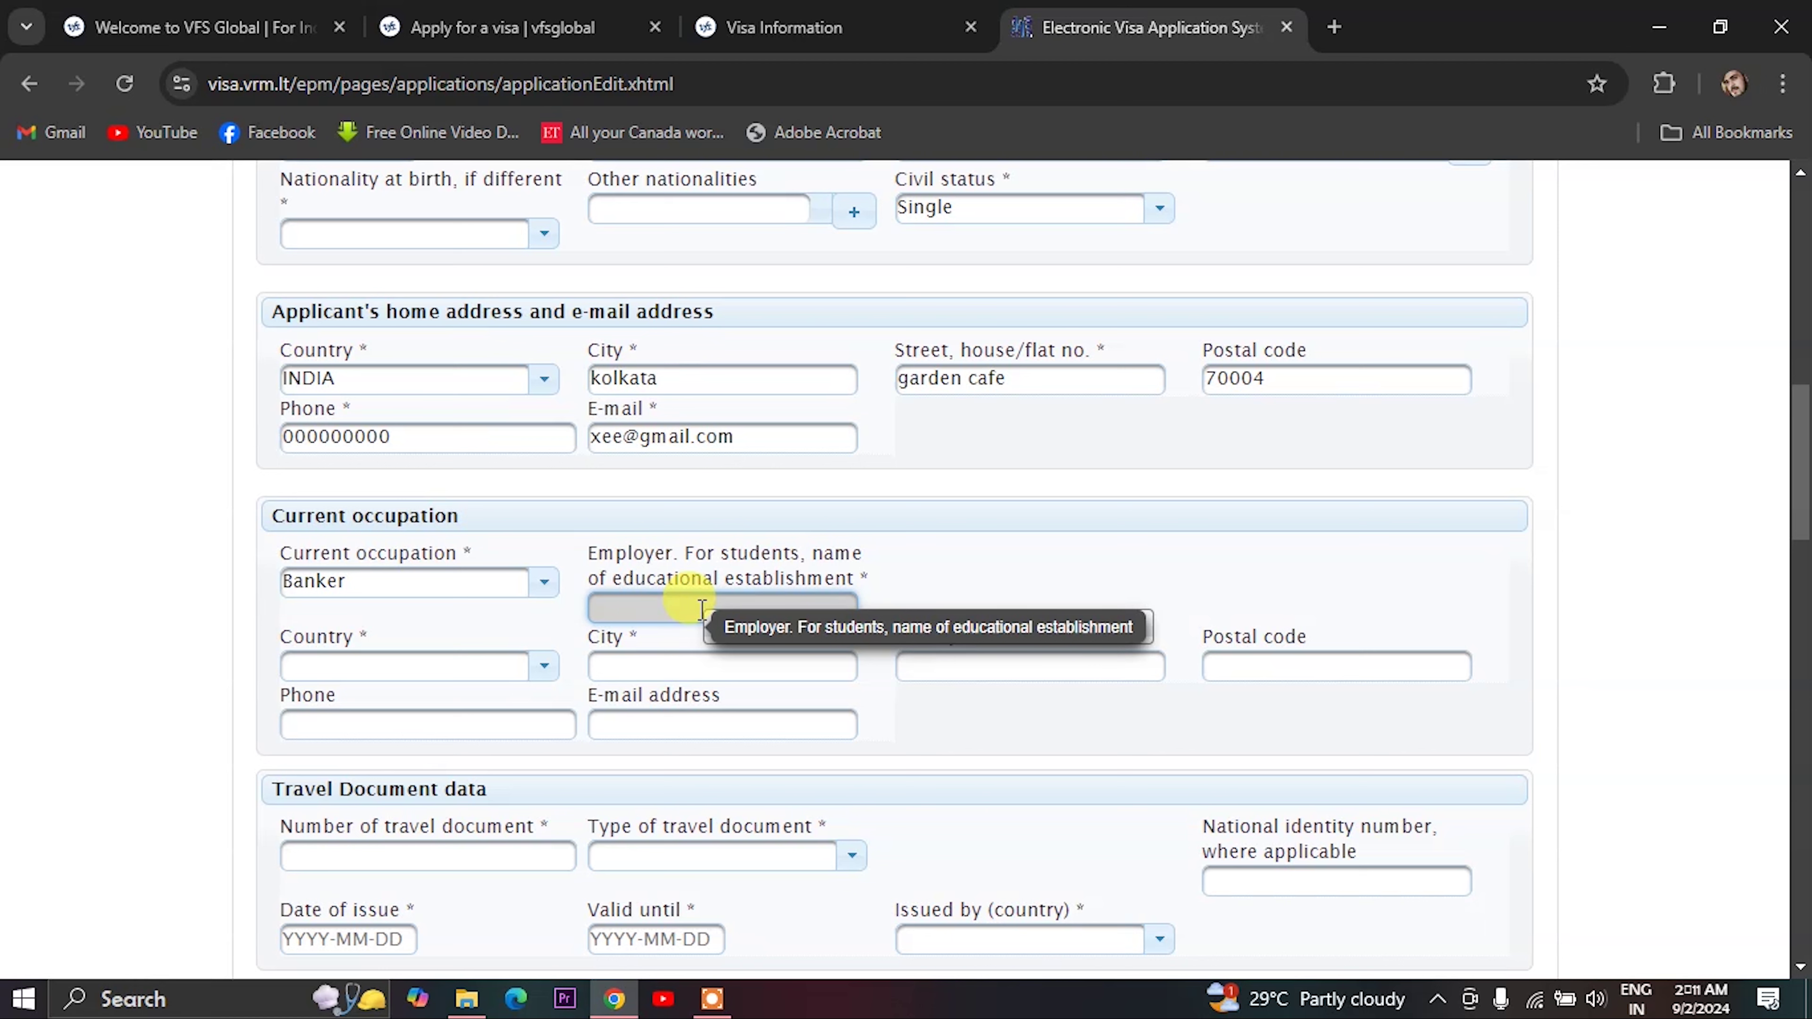
- Set the employer's country to INDIA and enter city kolkata and the street address
text(dfc)
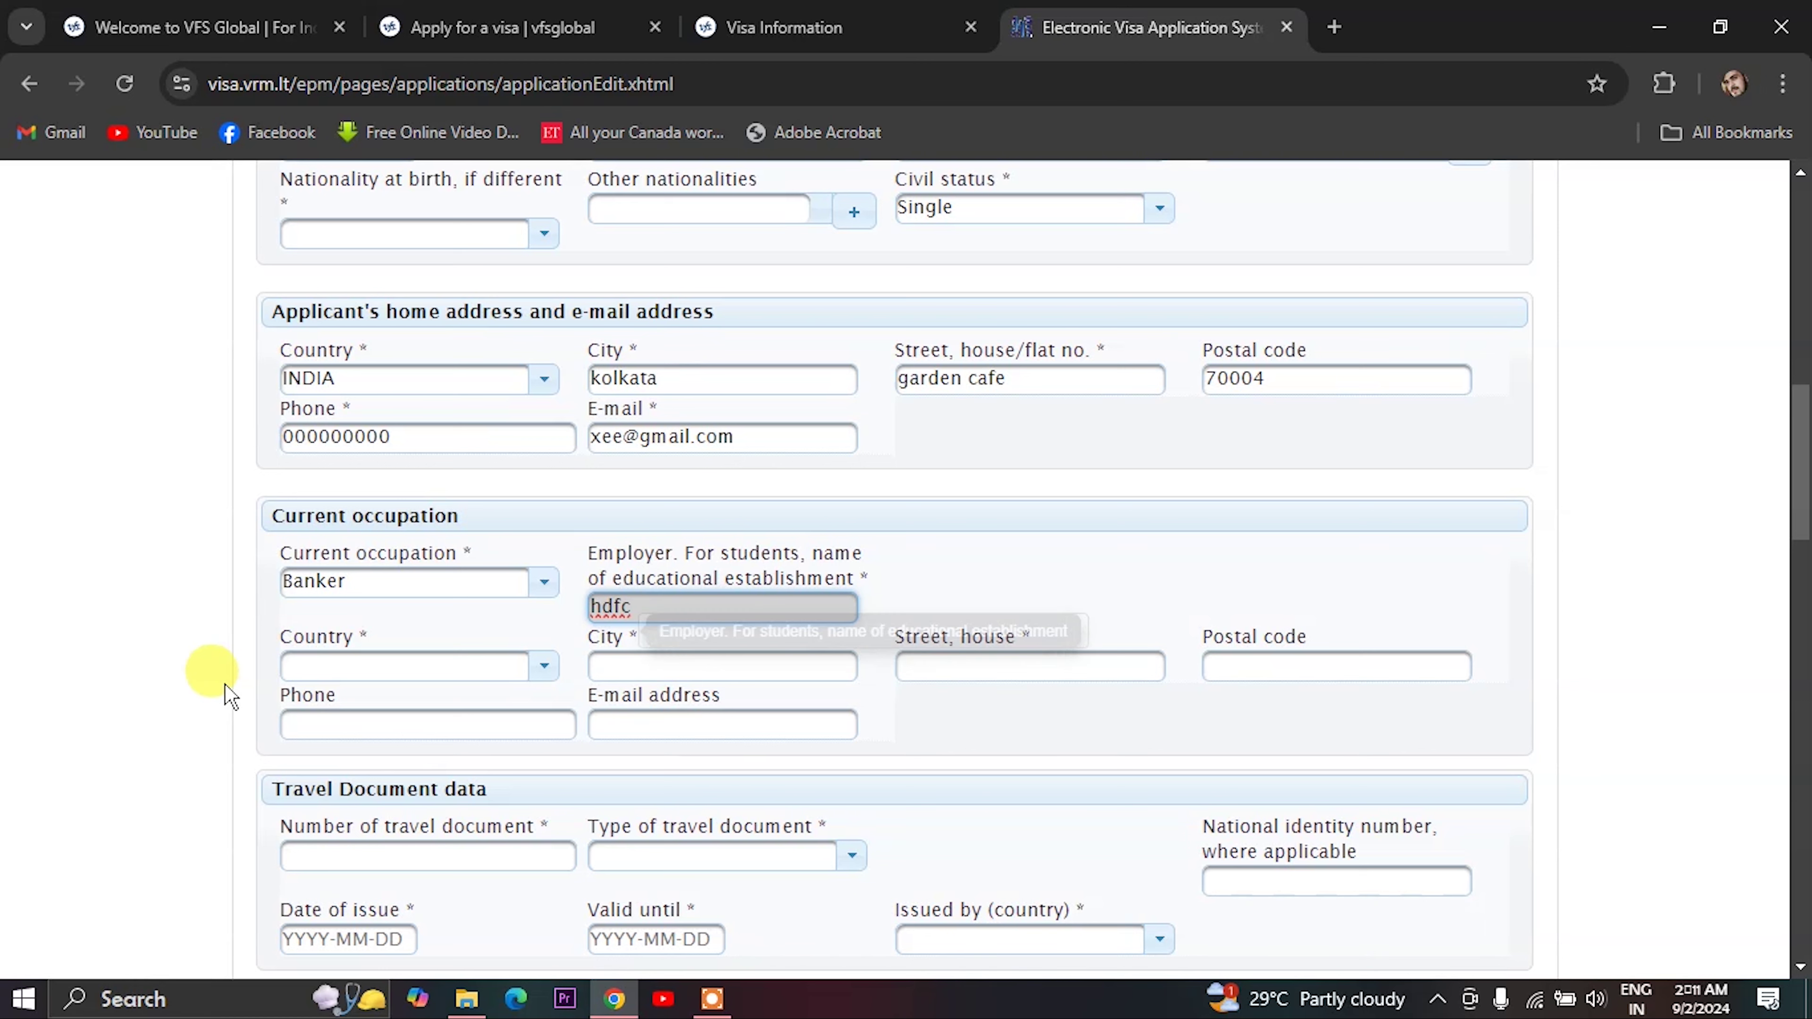
click(368, 673)
key(i)
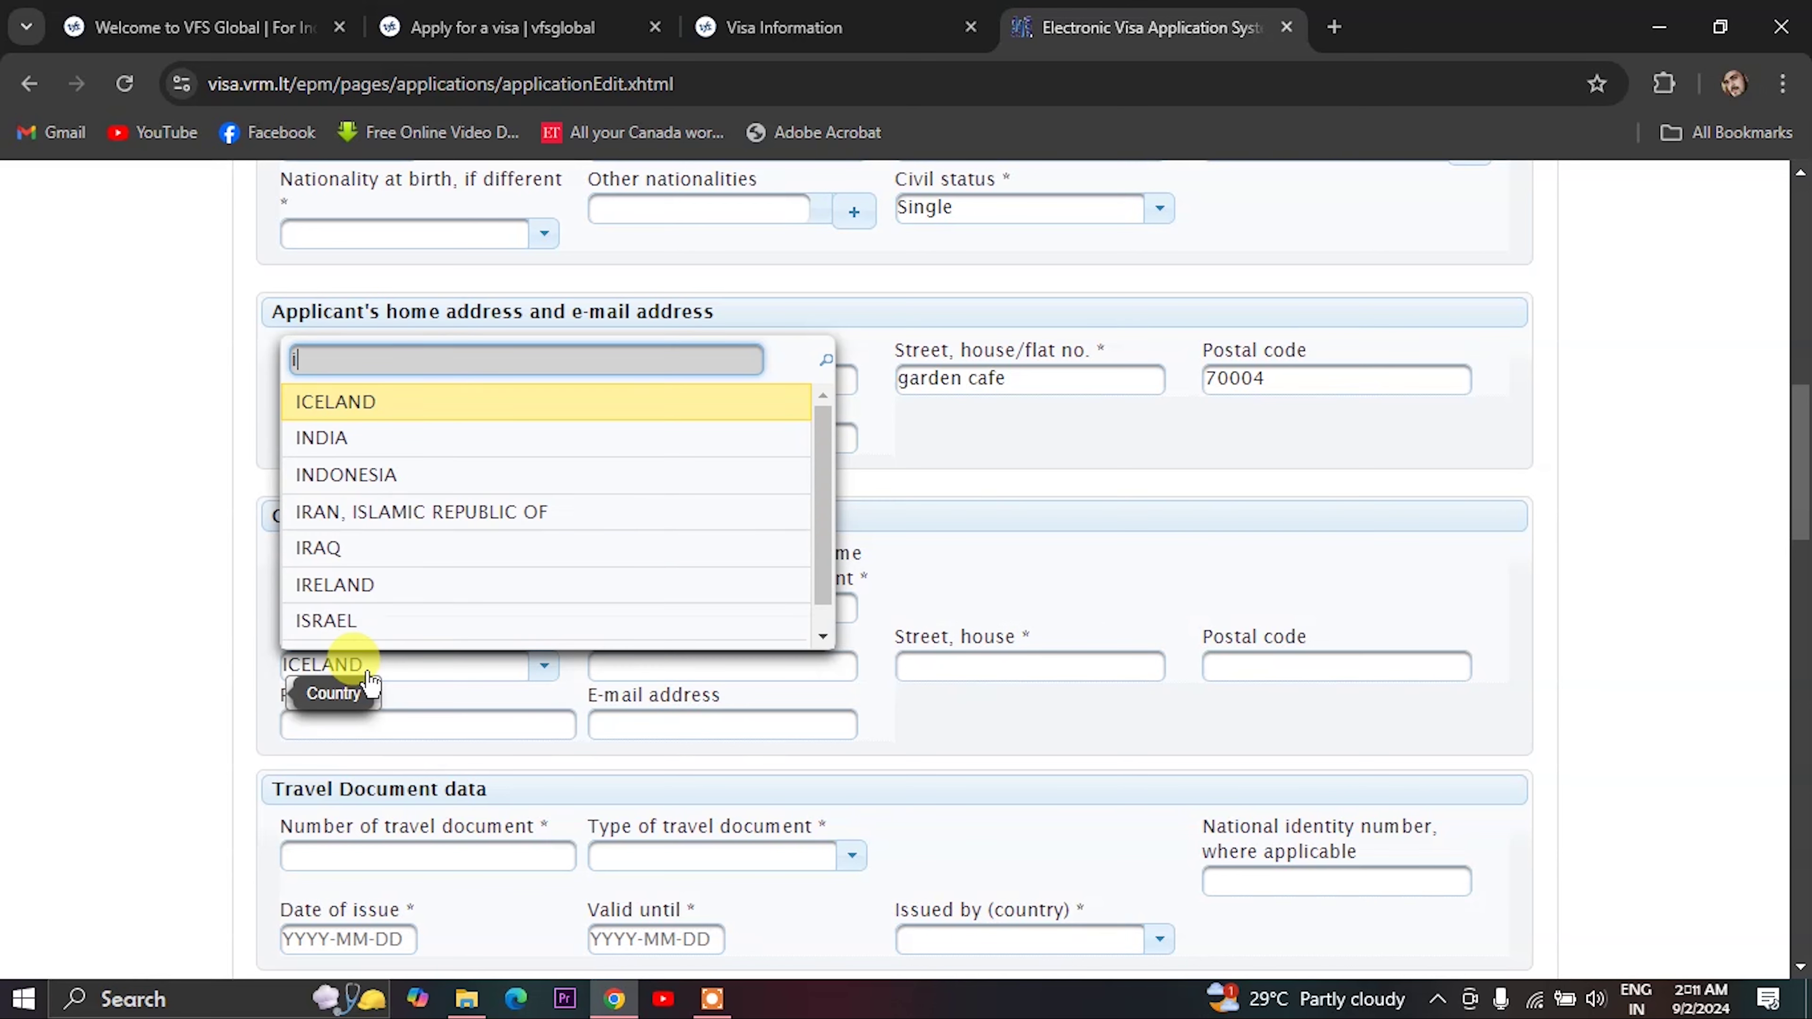
click(349, 437)
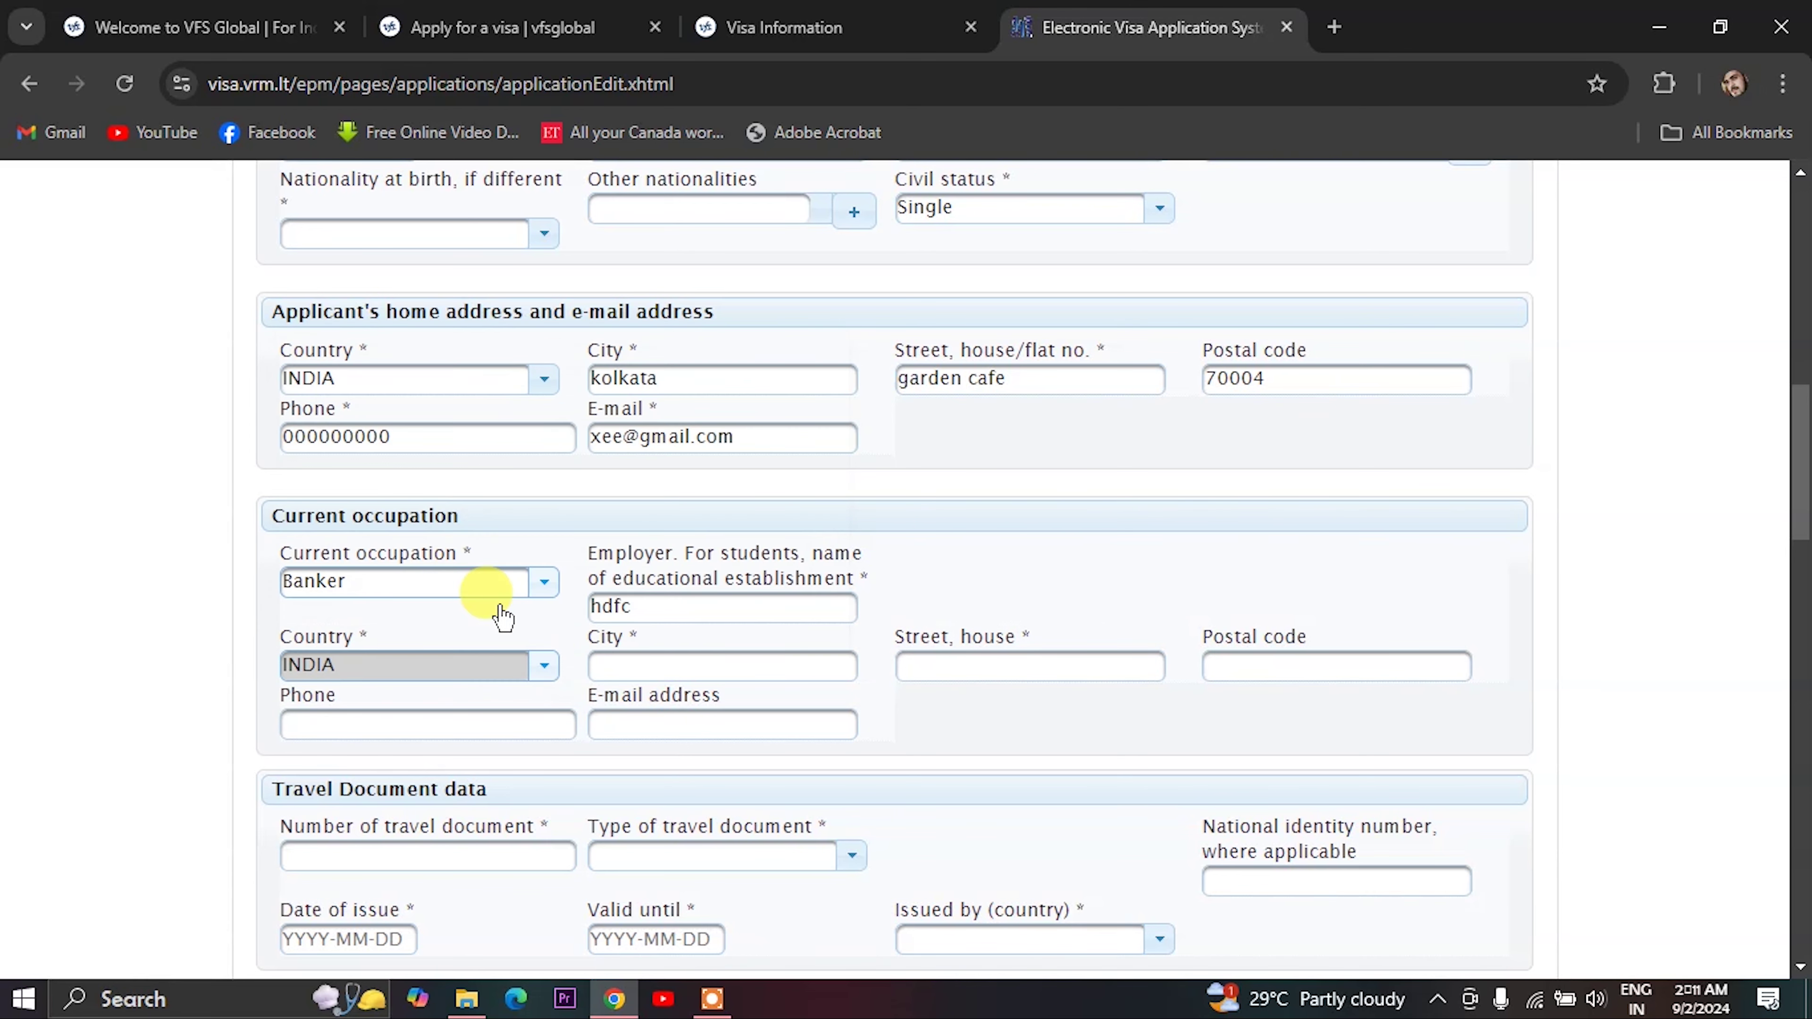
click(633, 663)
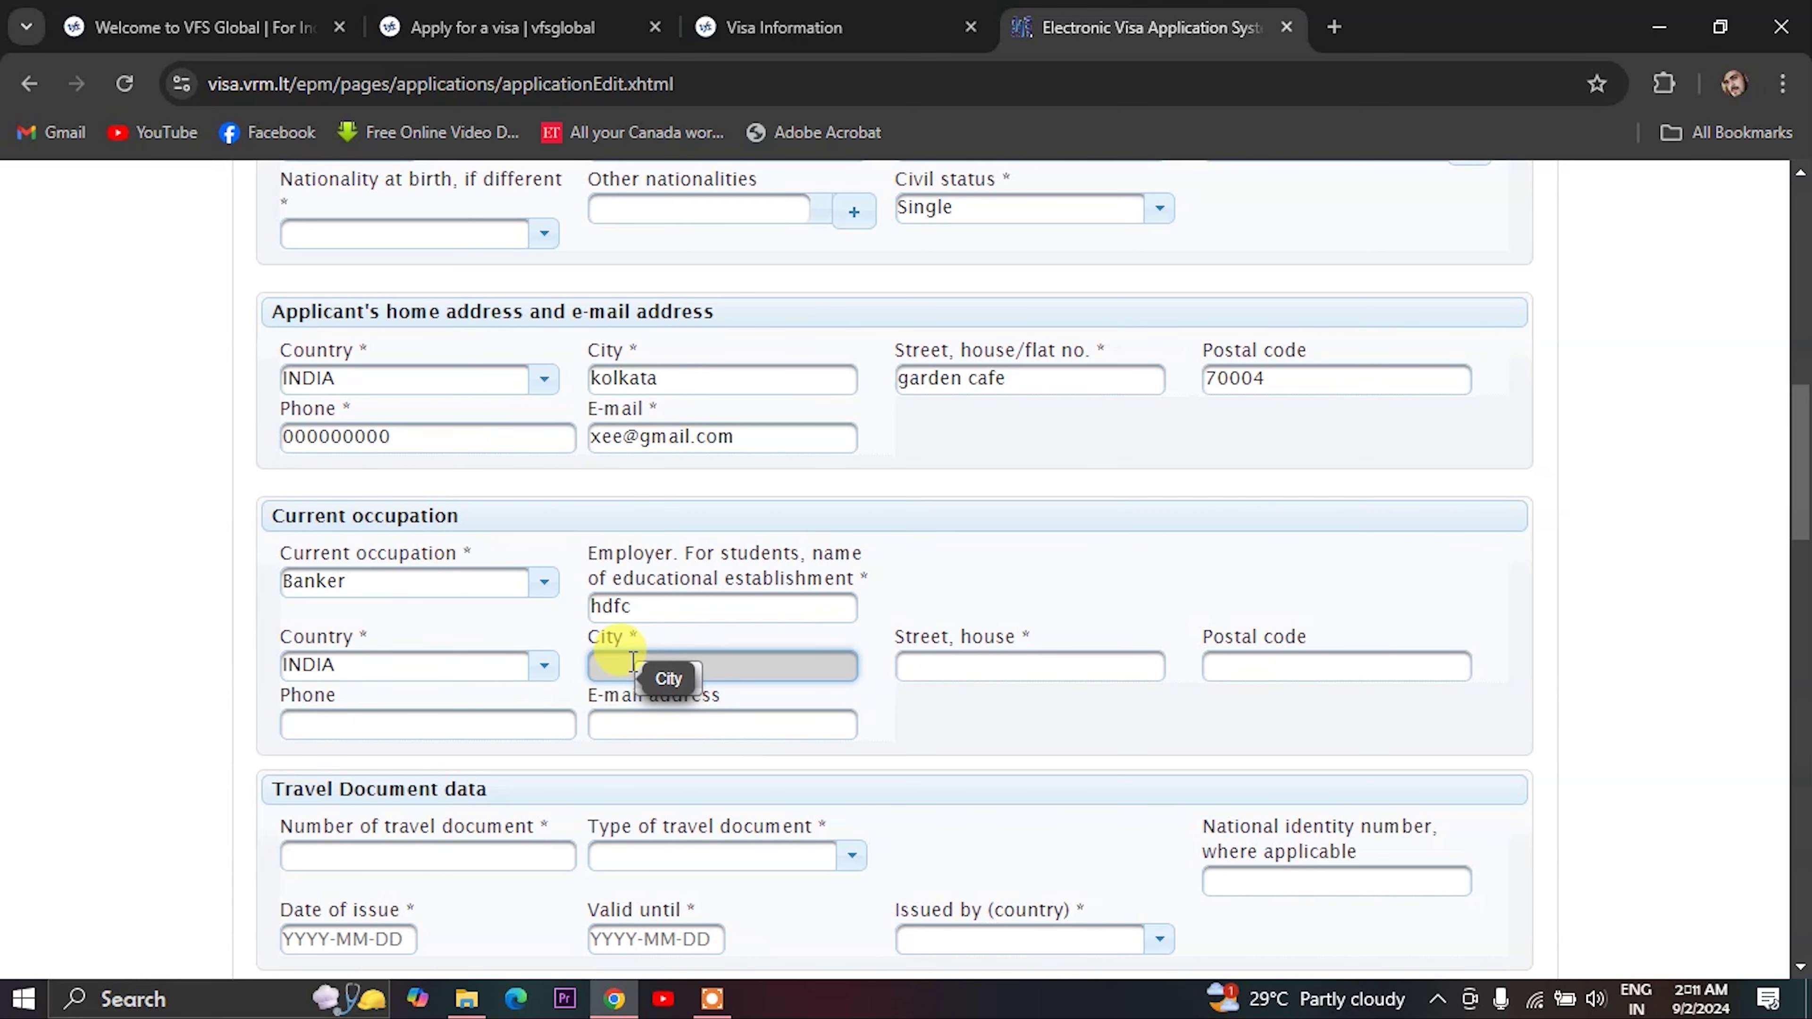
text(kolkata)
click(926, 664)
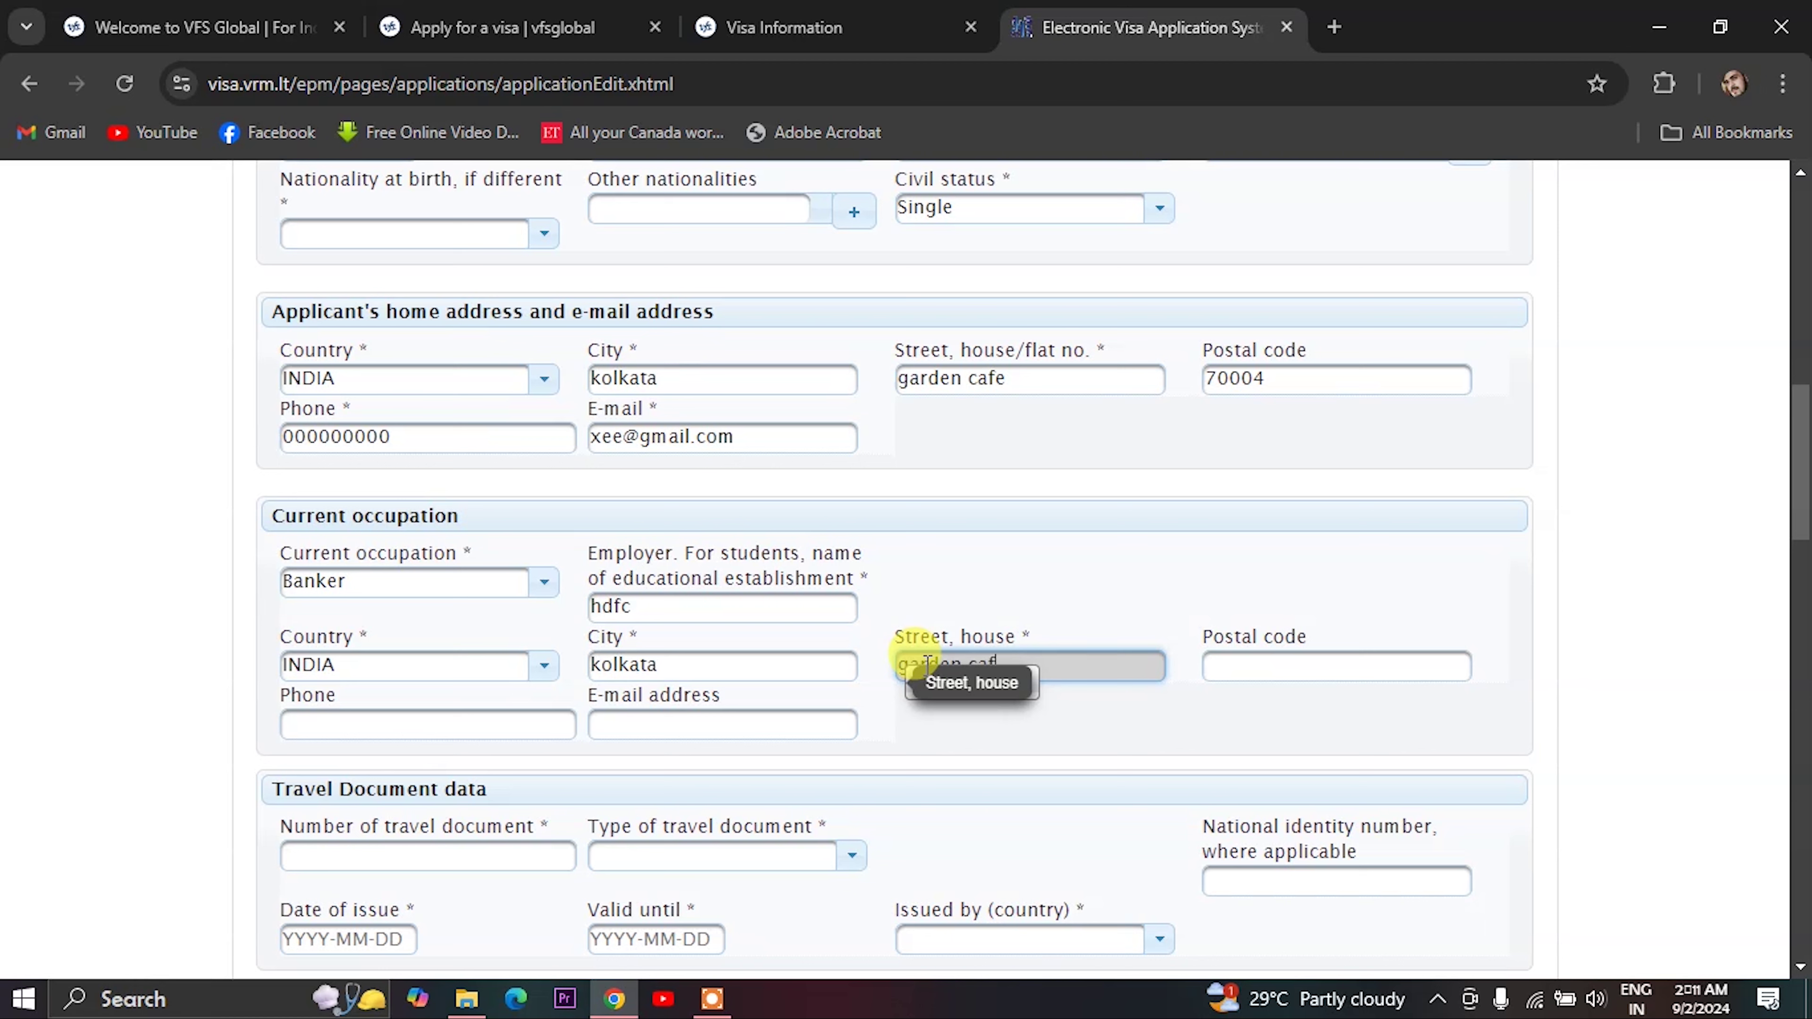
text(garden cafe)
- Enter the employer's postal code, phone number and e-mail address
click(1212, 664)
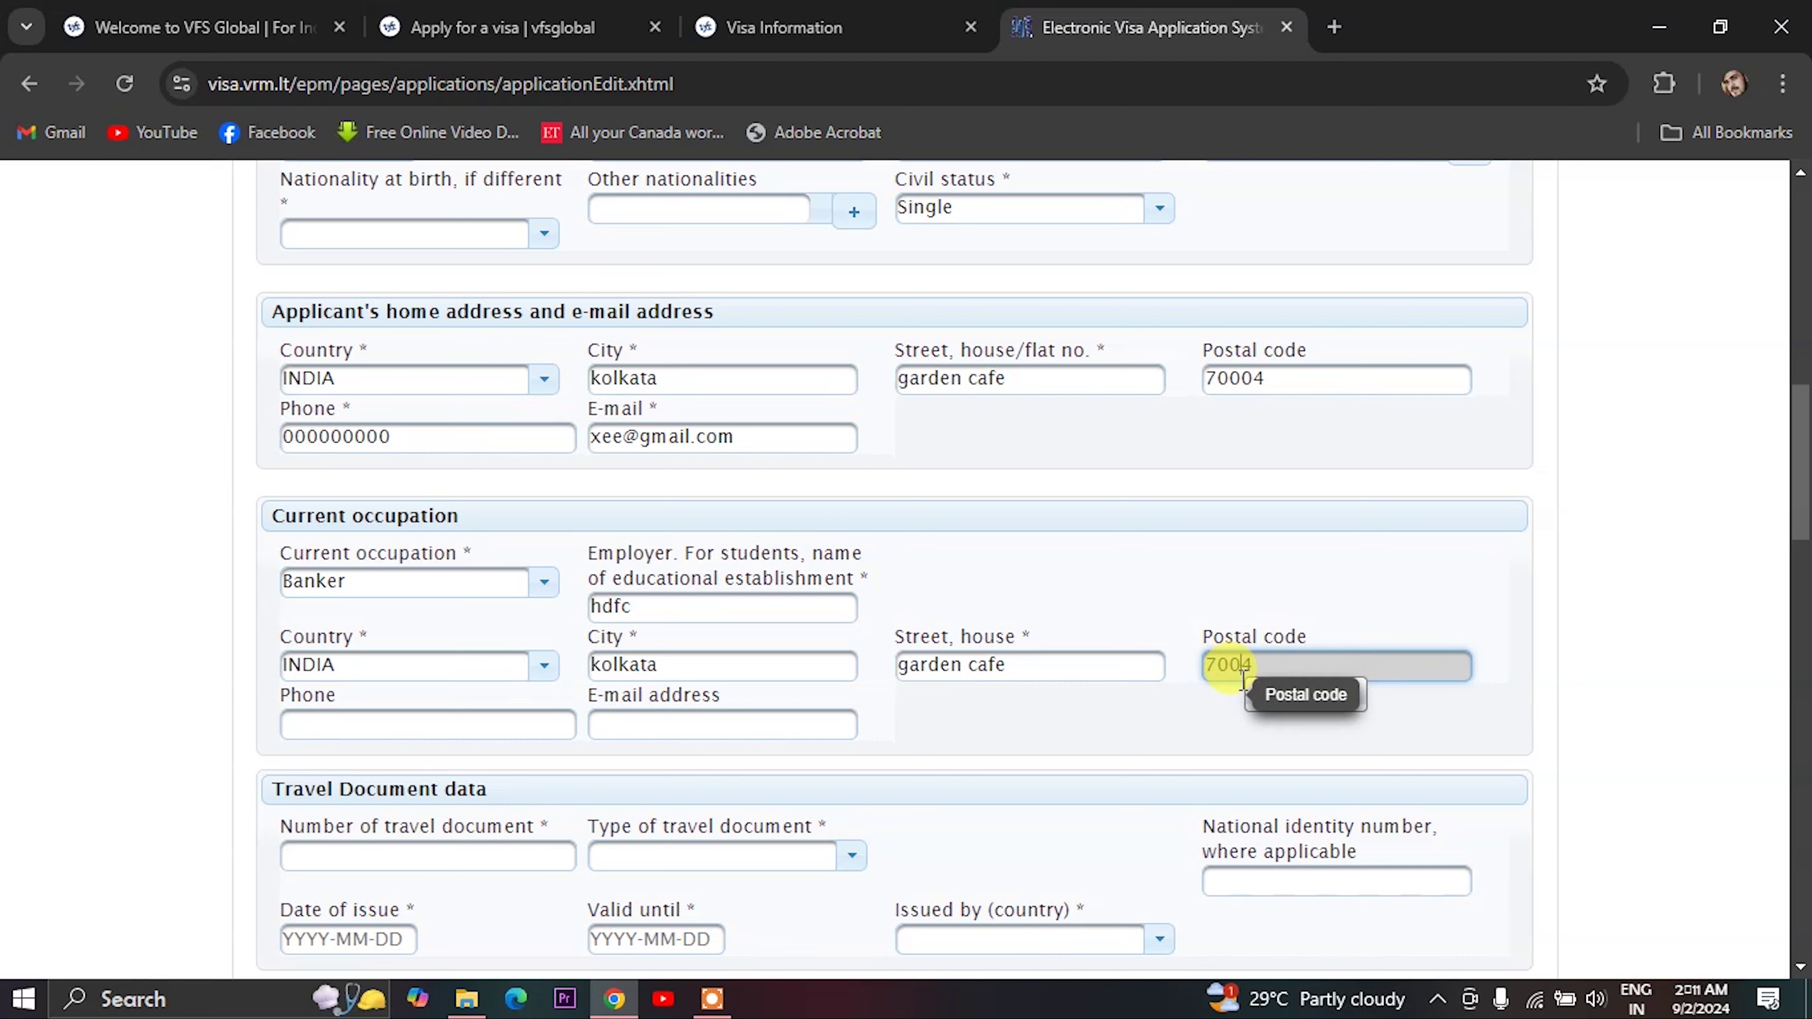
text(0)
click(375, 720)
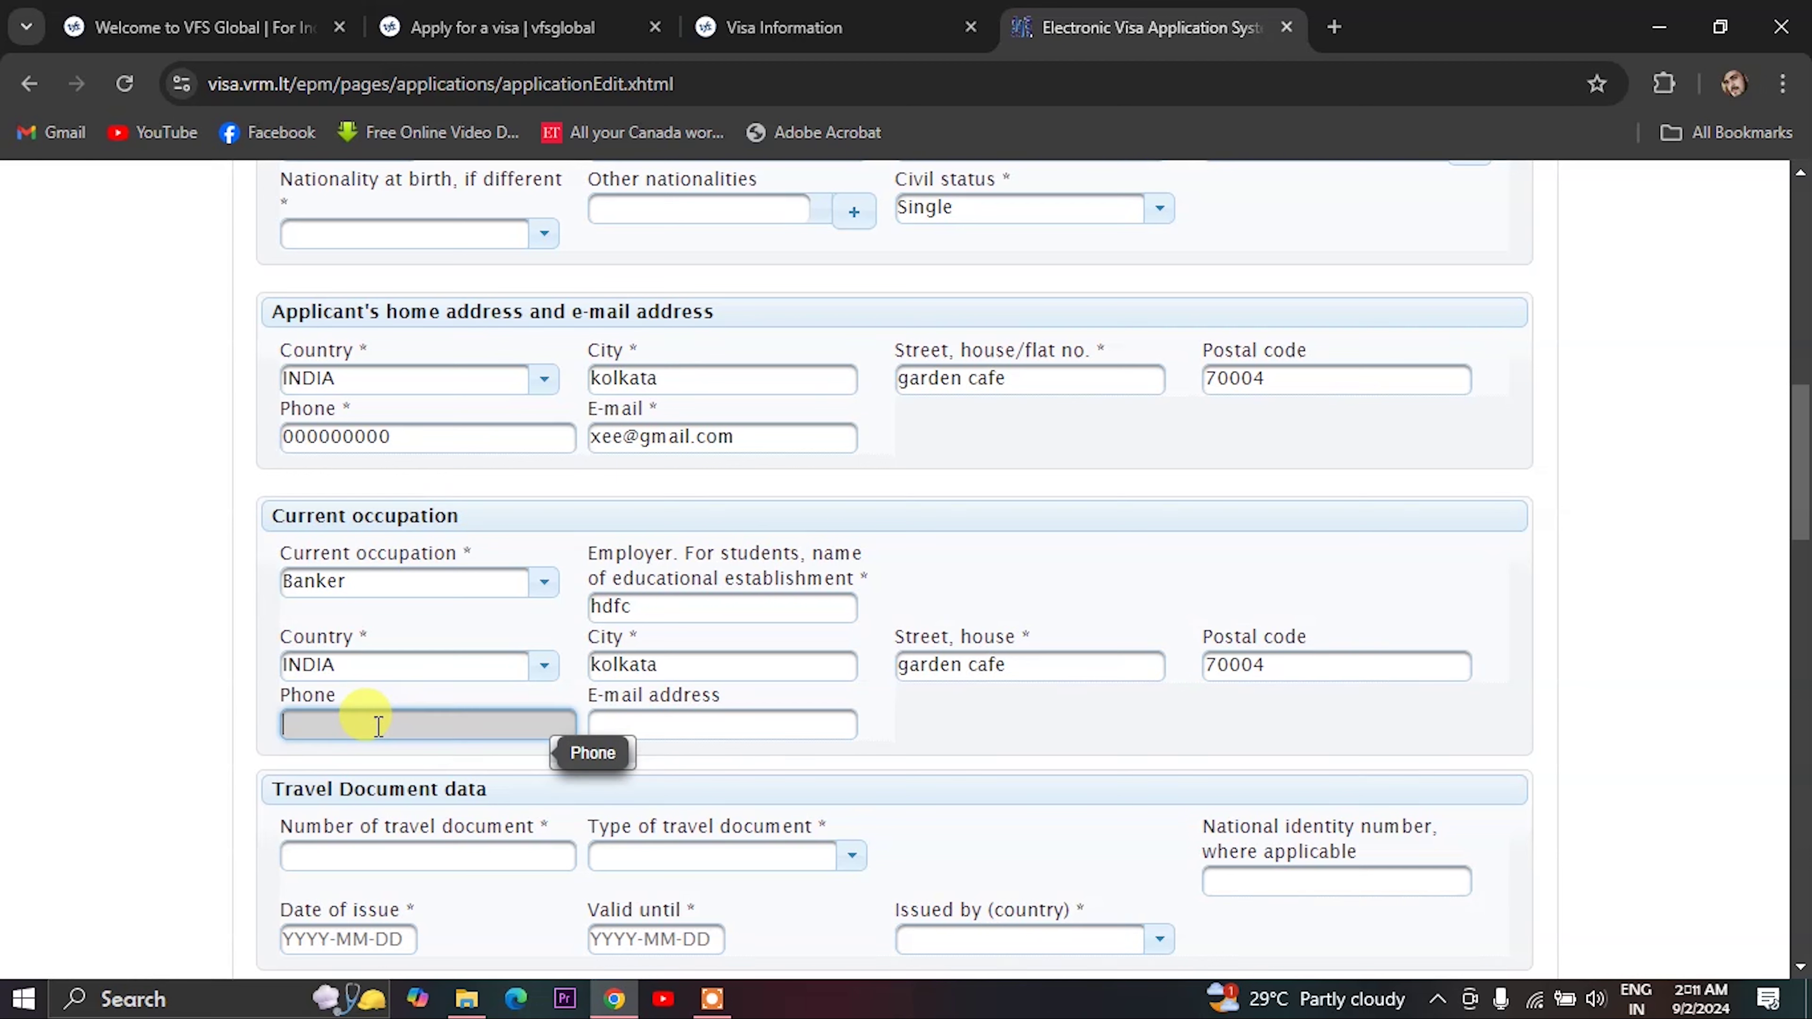
text(000000000)
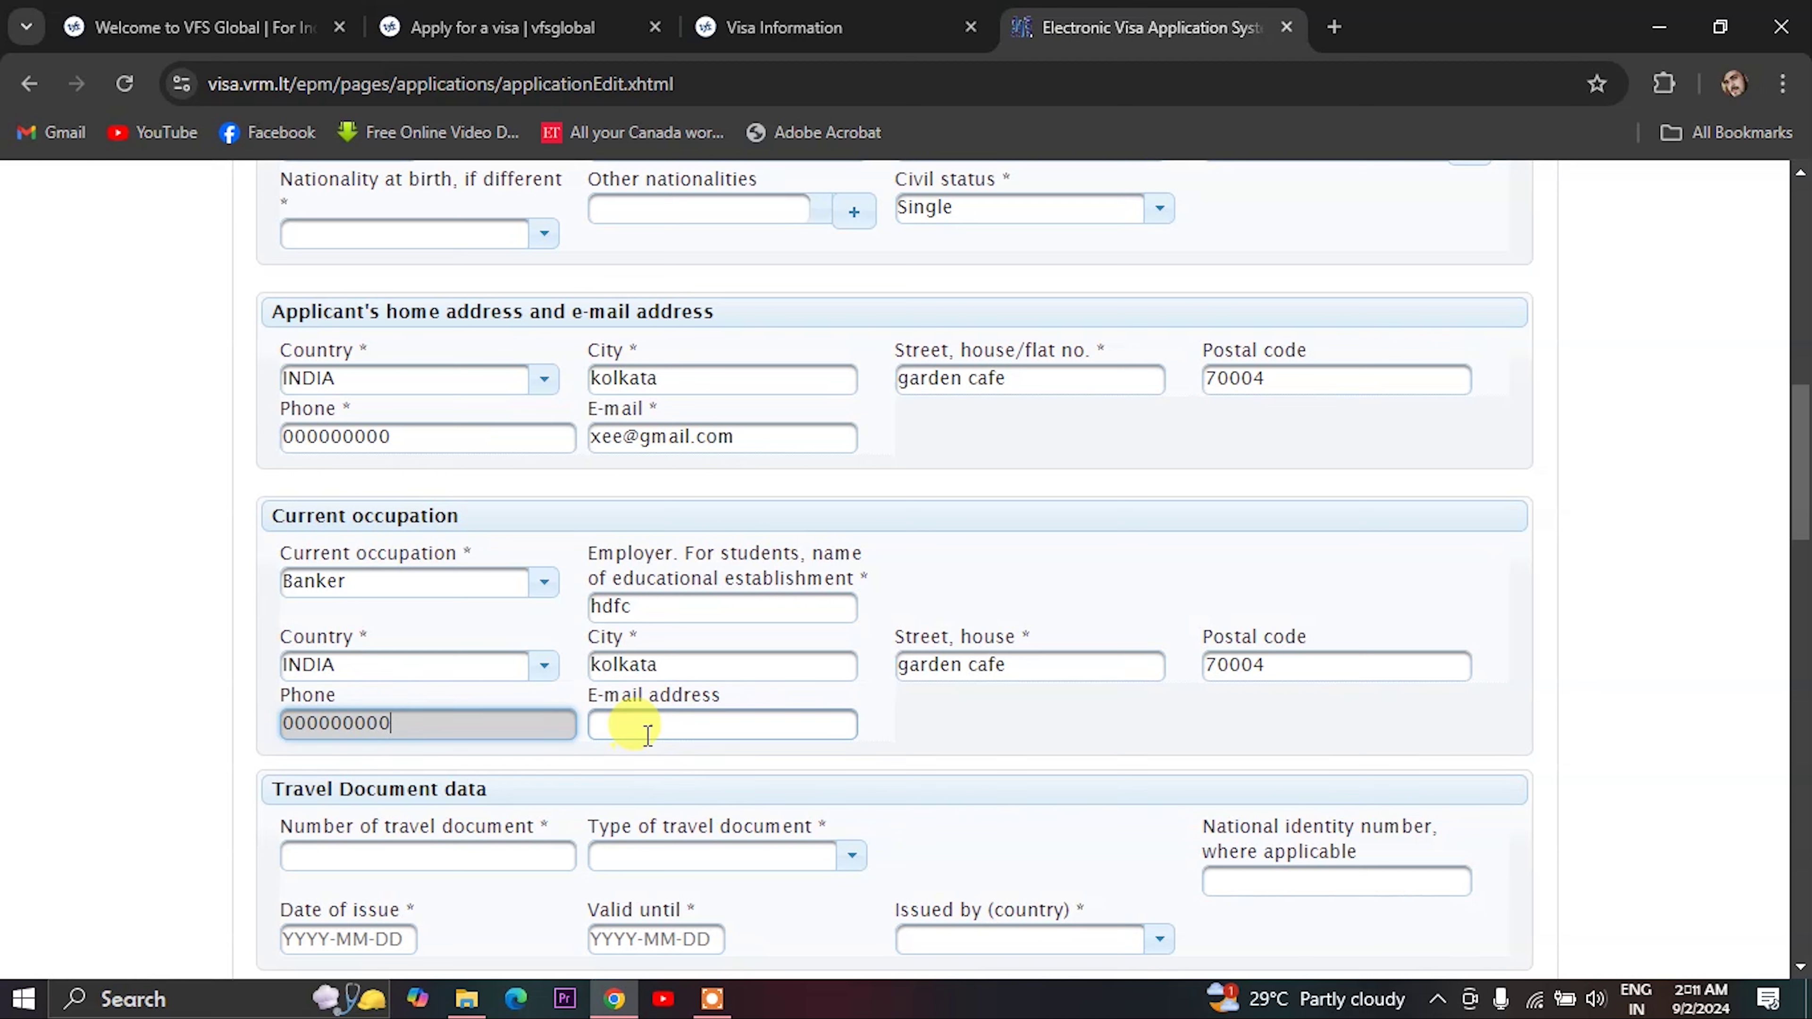
click(646, 725)
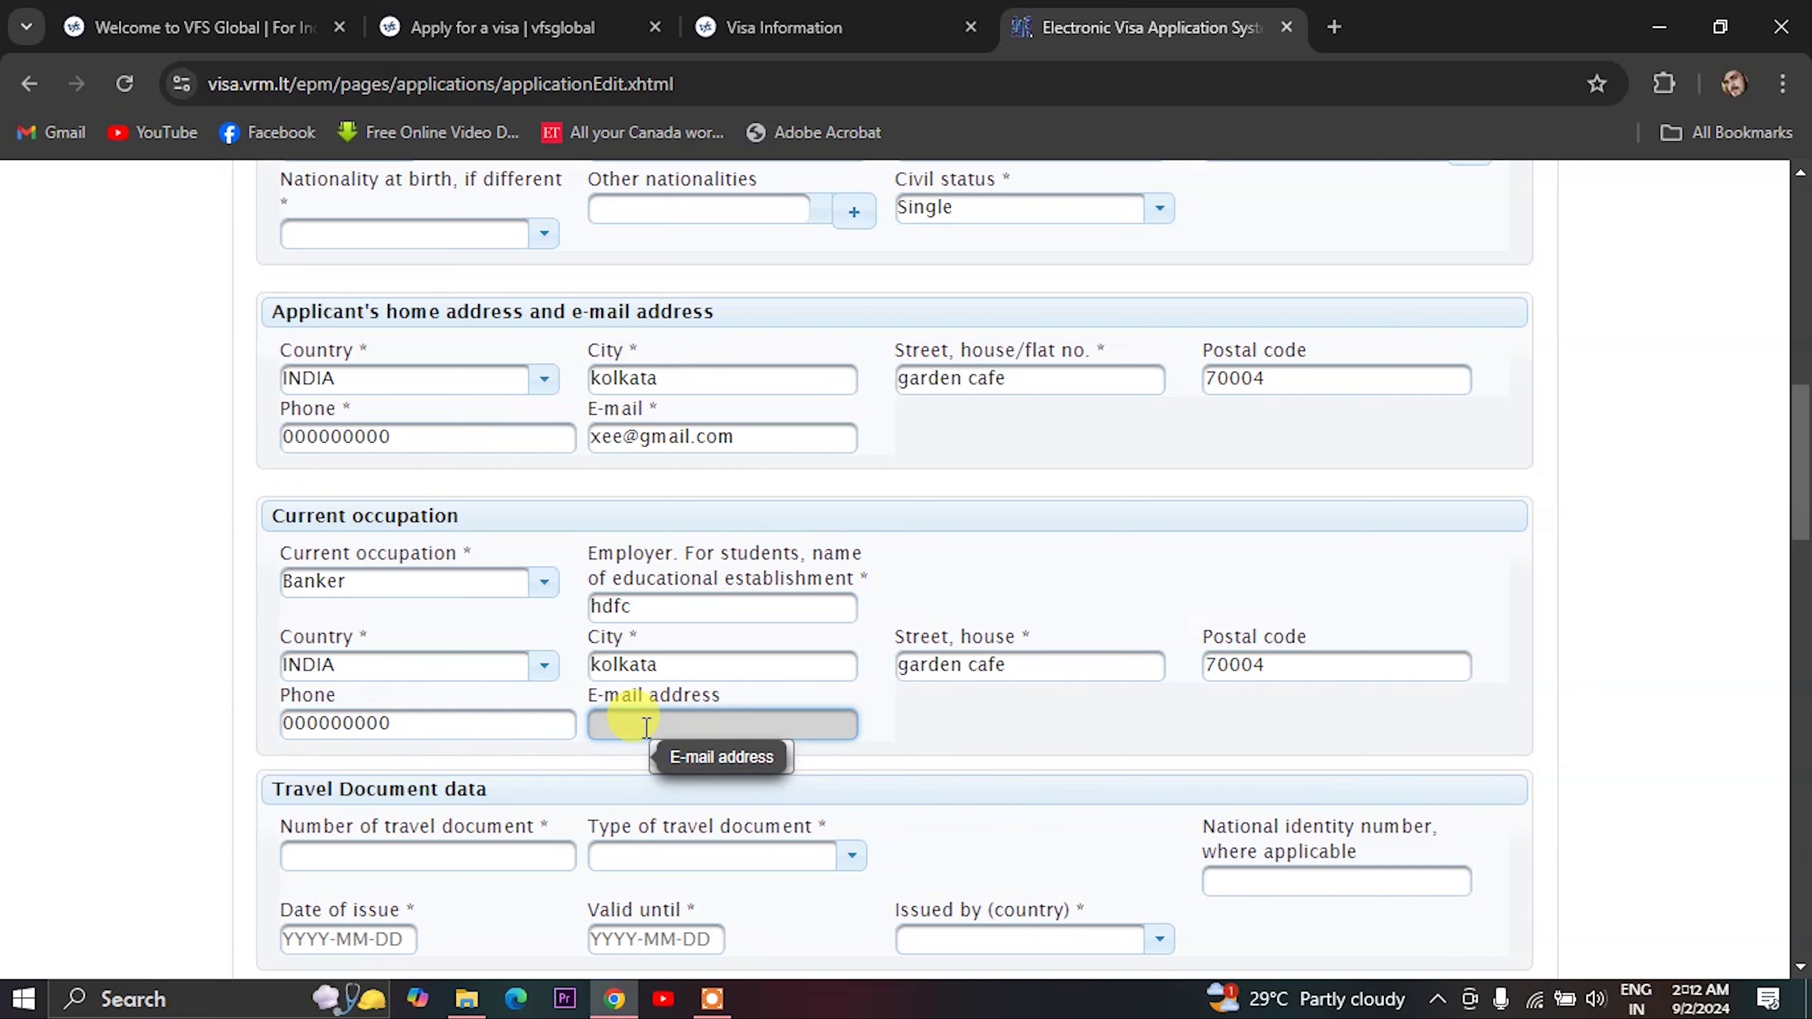
scroll(428, 714, down, 3)
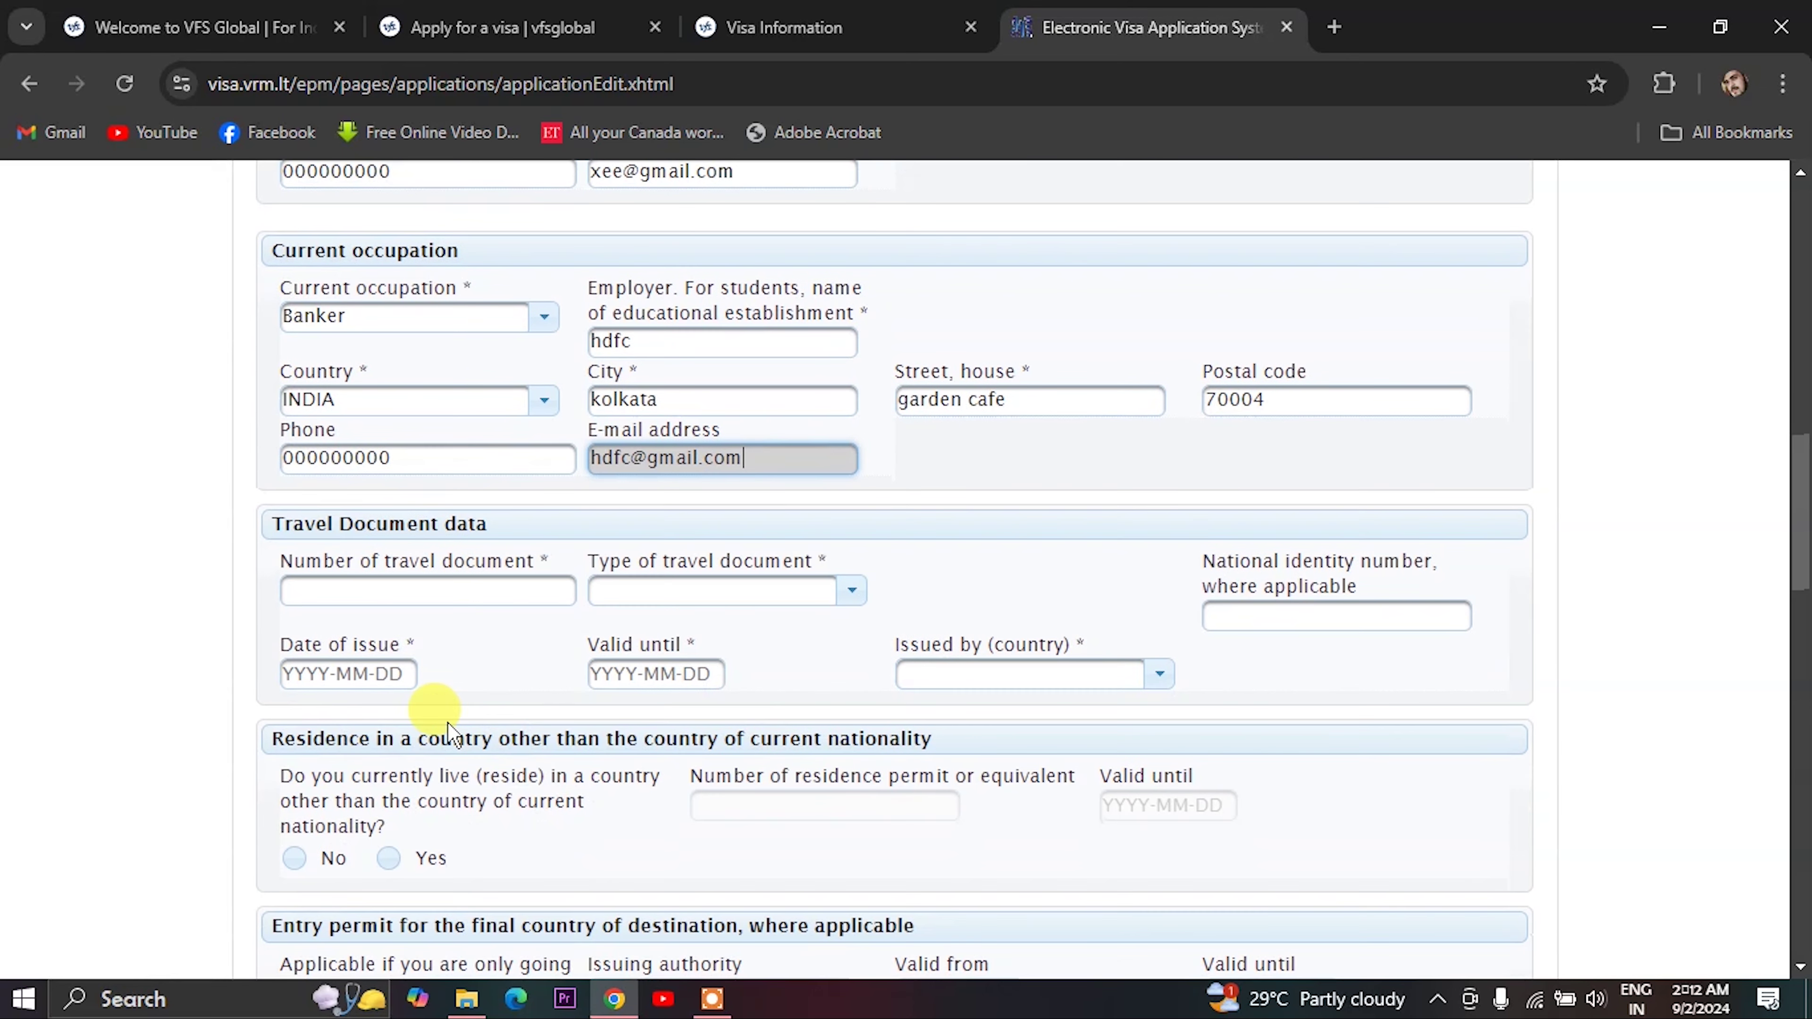
- Enter the travel document number and set the document type to Ordinary passport
click(366, 590)
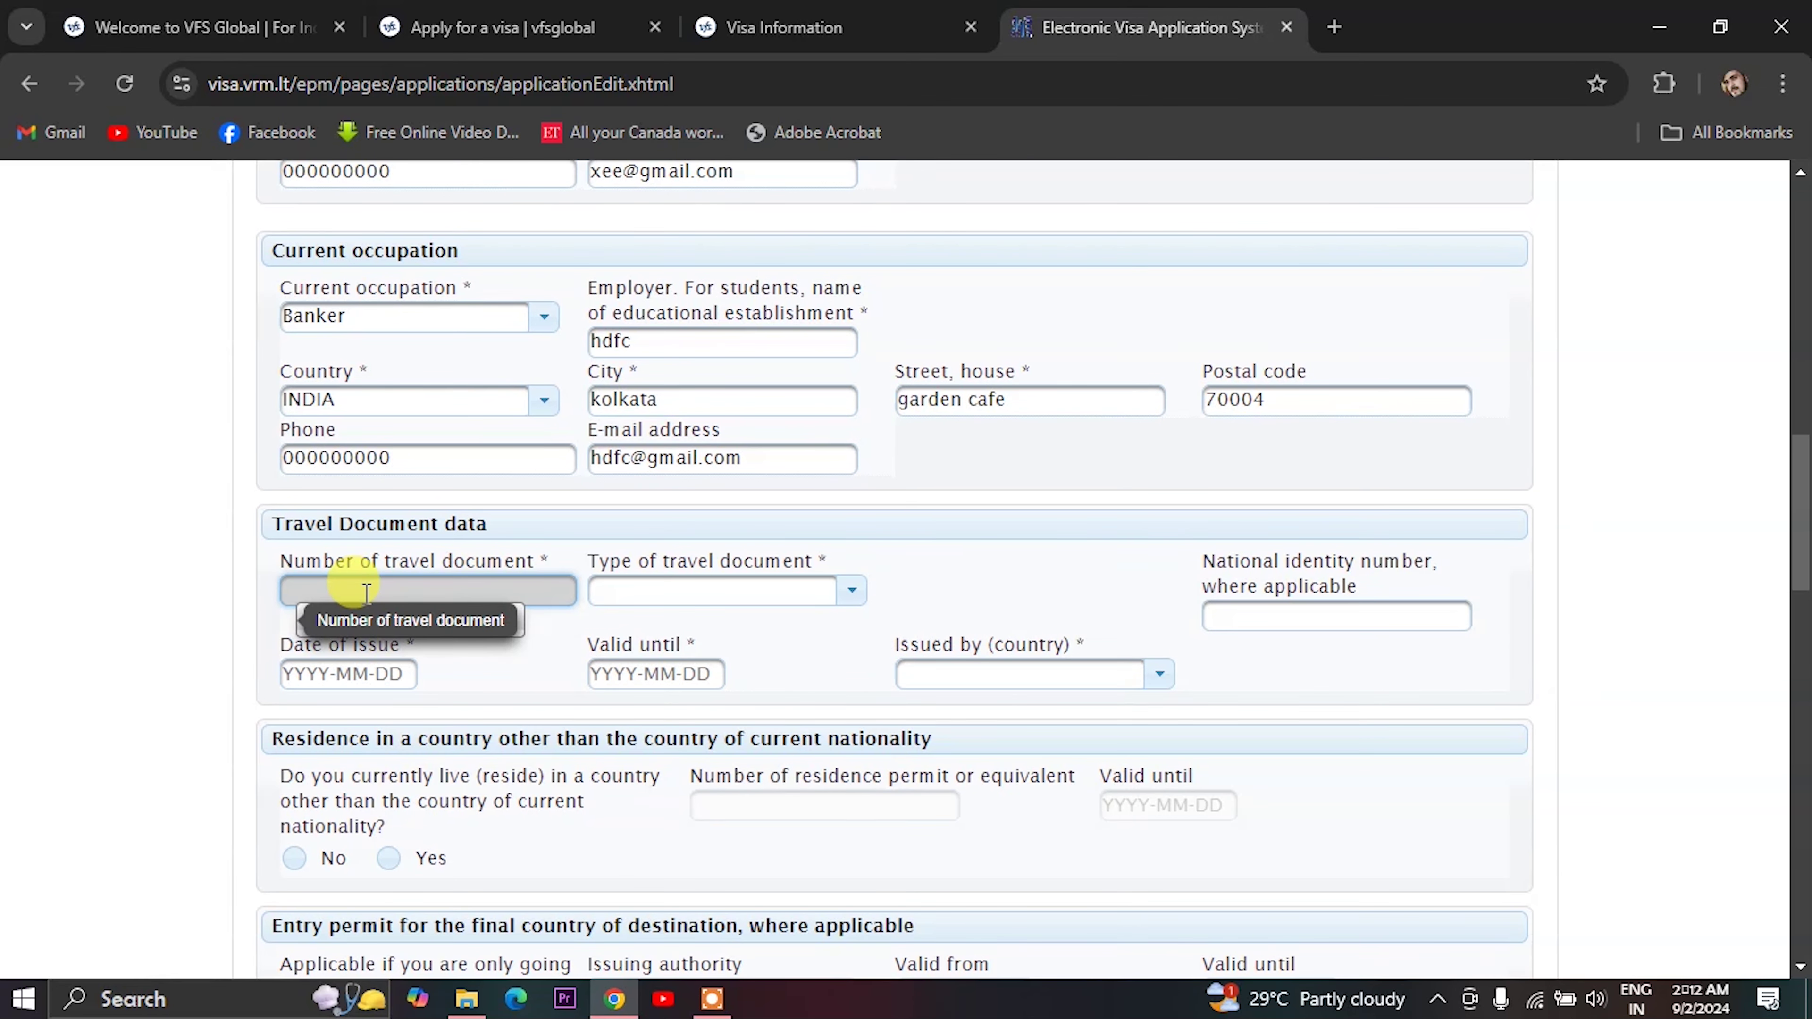
text(0000000)
key(BackSpace)
key(BackSpace)
key(BackSpace)
click(695, 591)
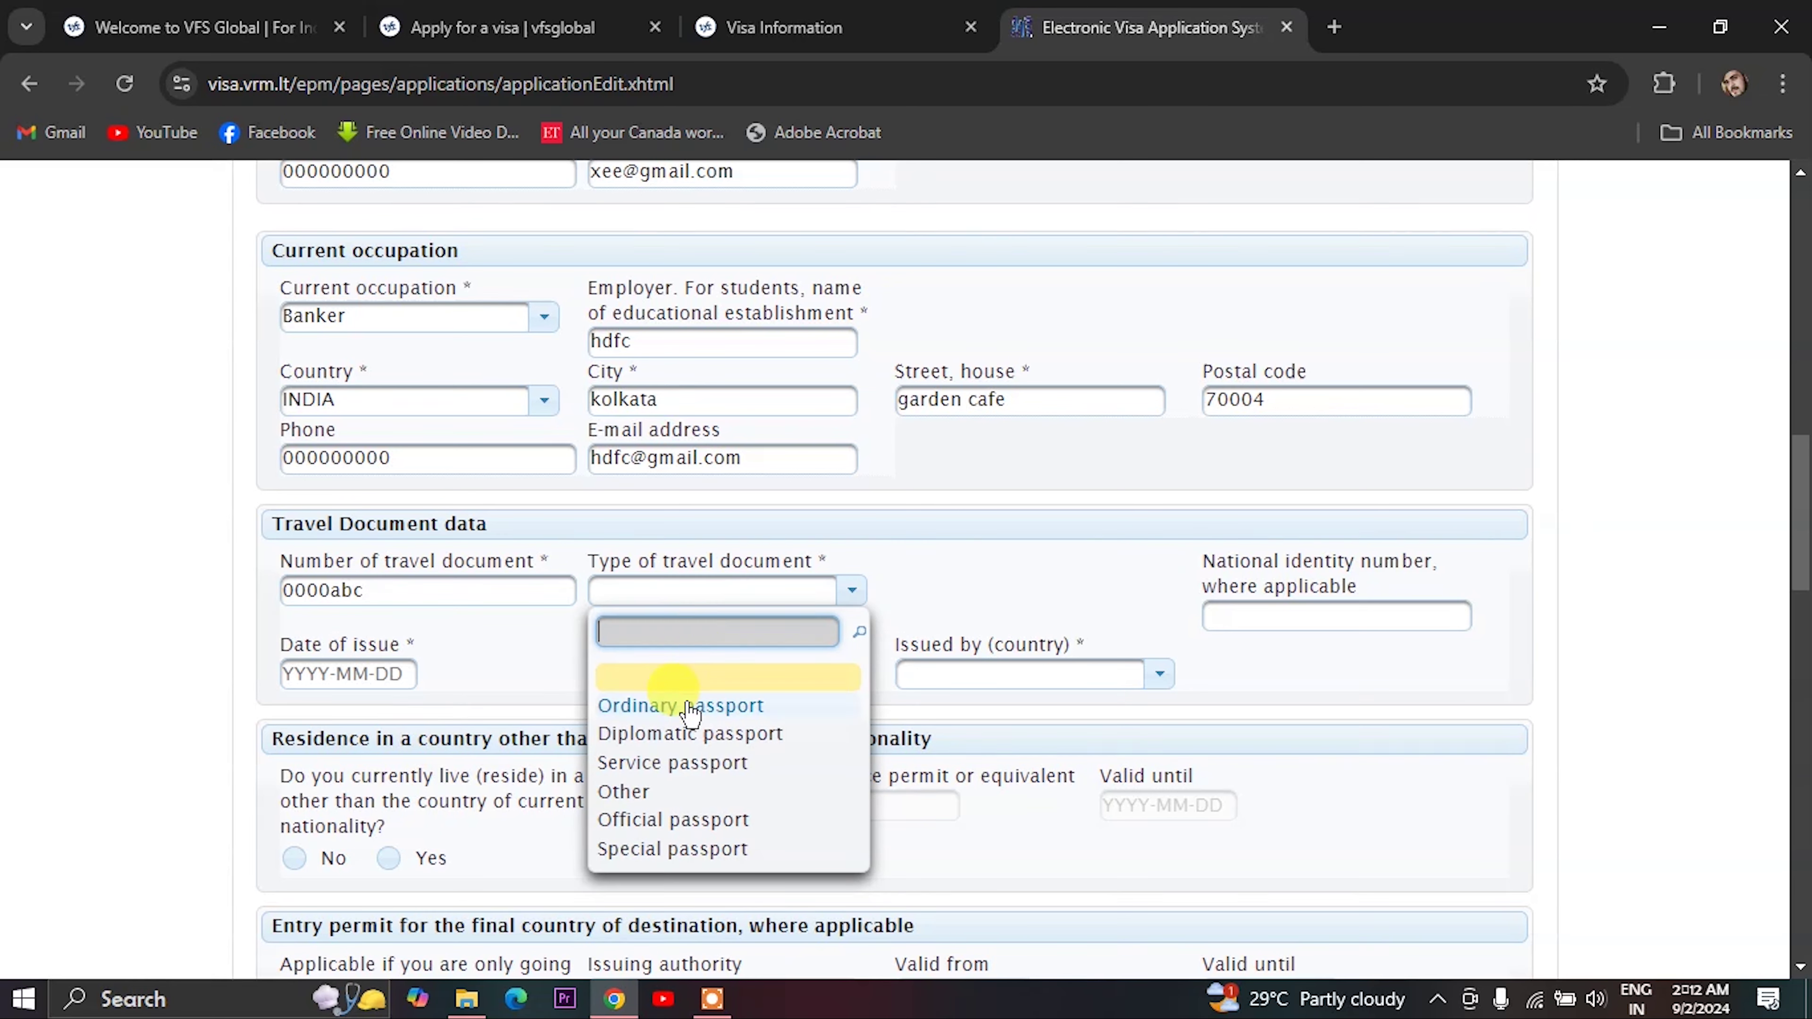
click(652, 706)
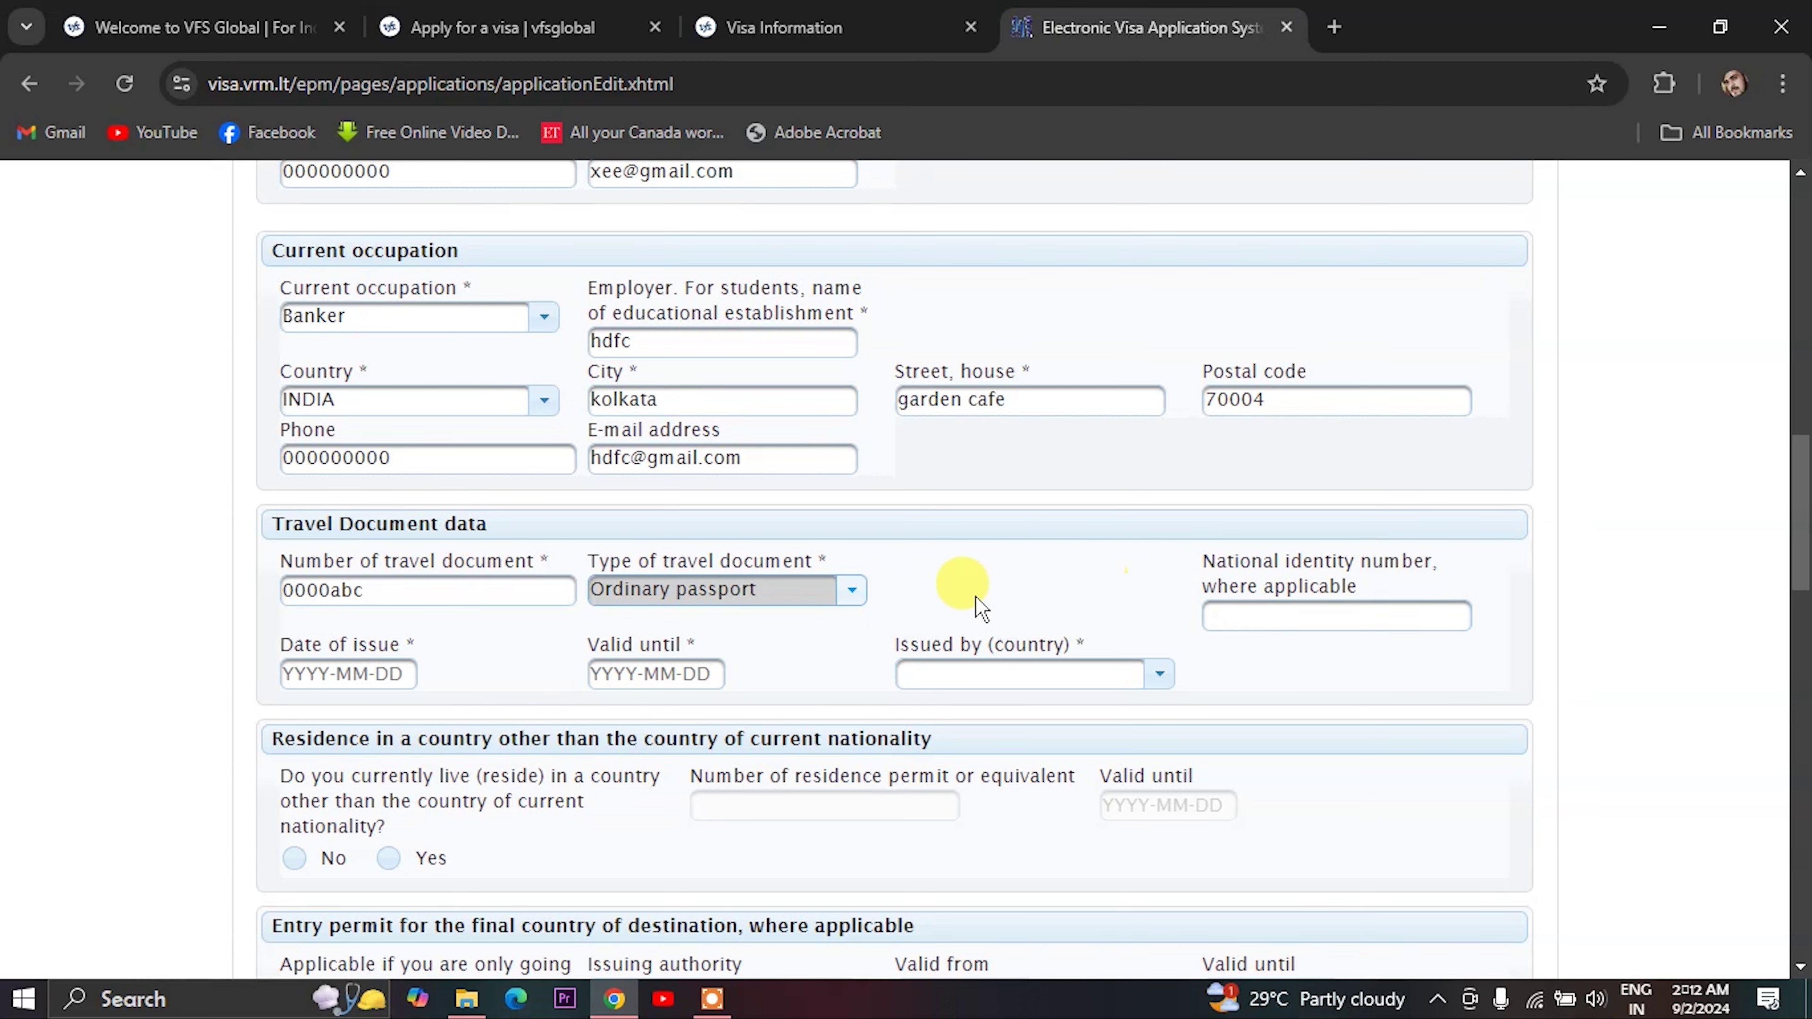
- Set the passport issue date to 2019-09-10 and validity to 2029-09-01
click(315, 674)
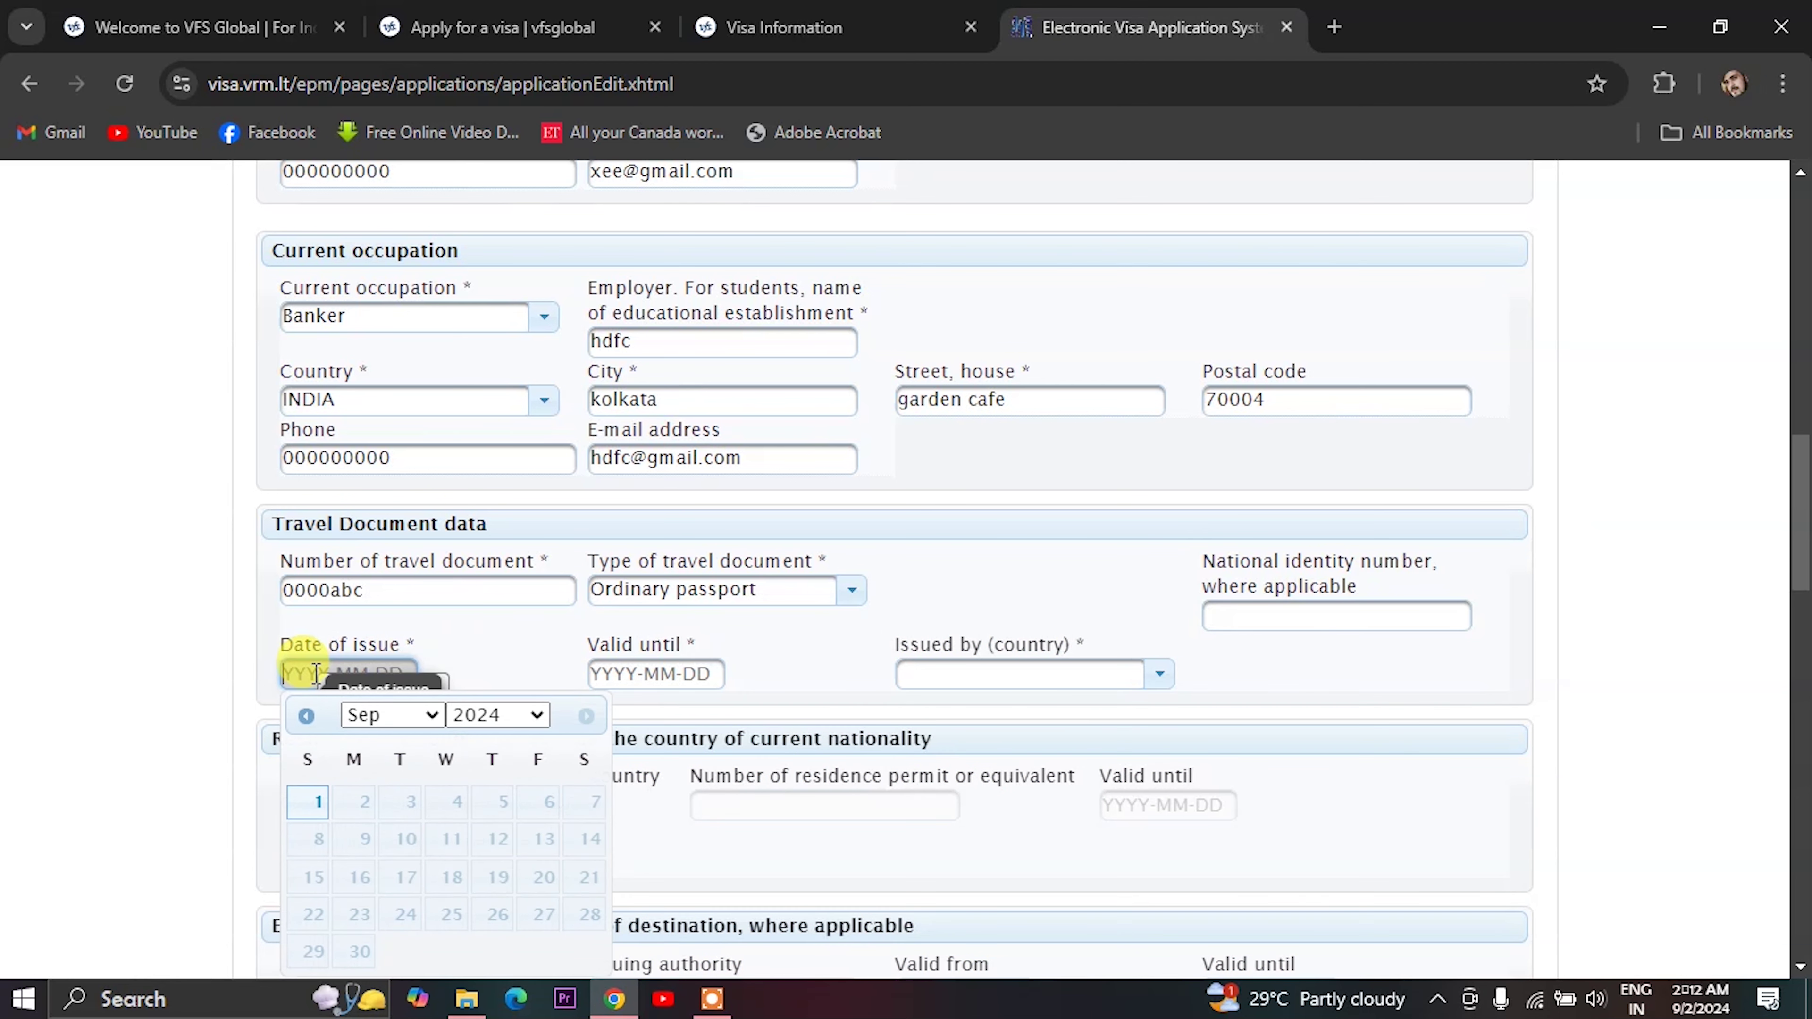
click(517, 716)
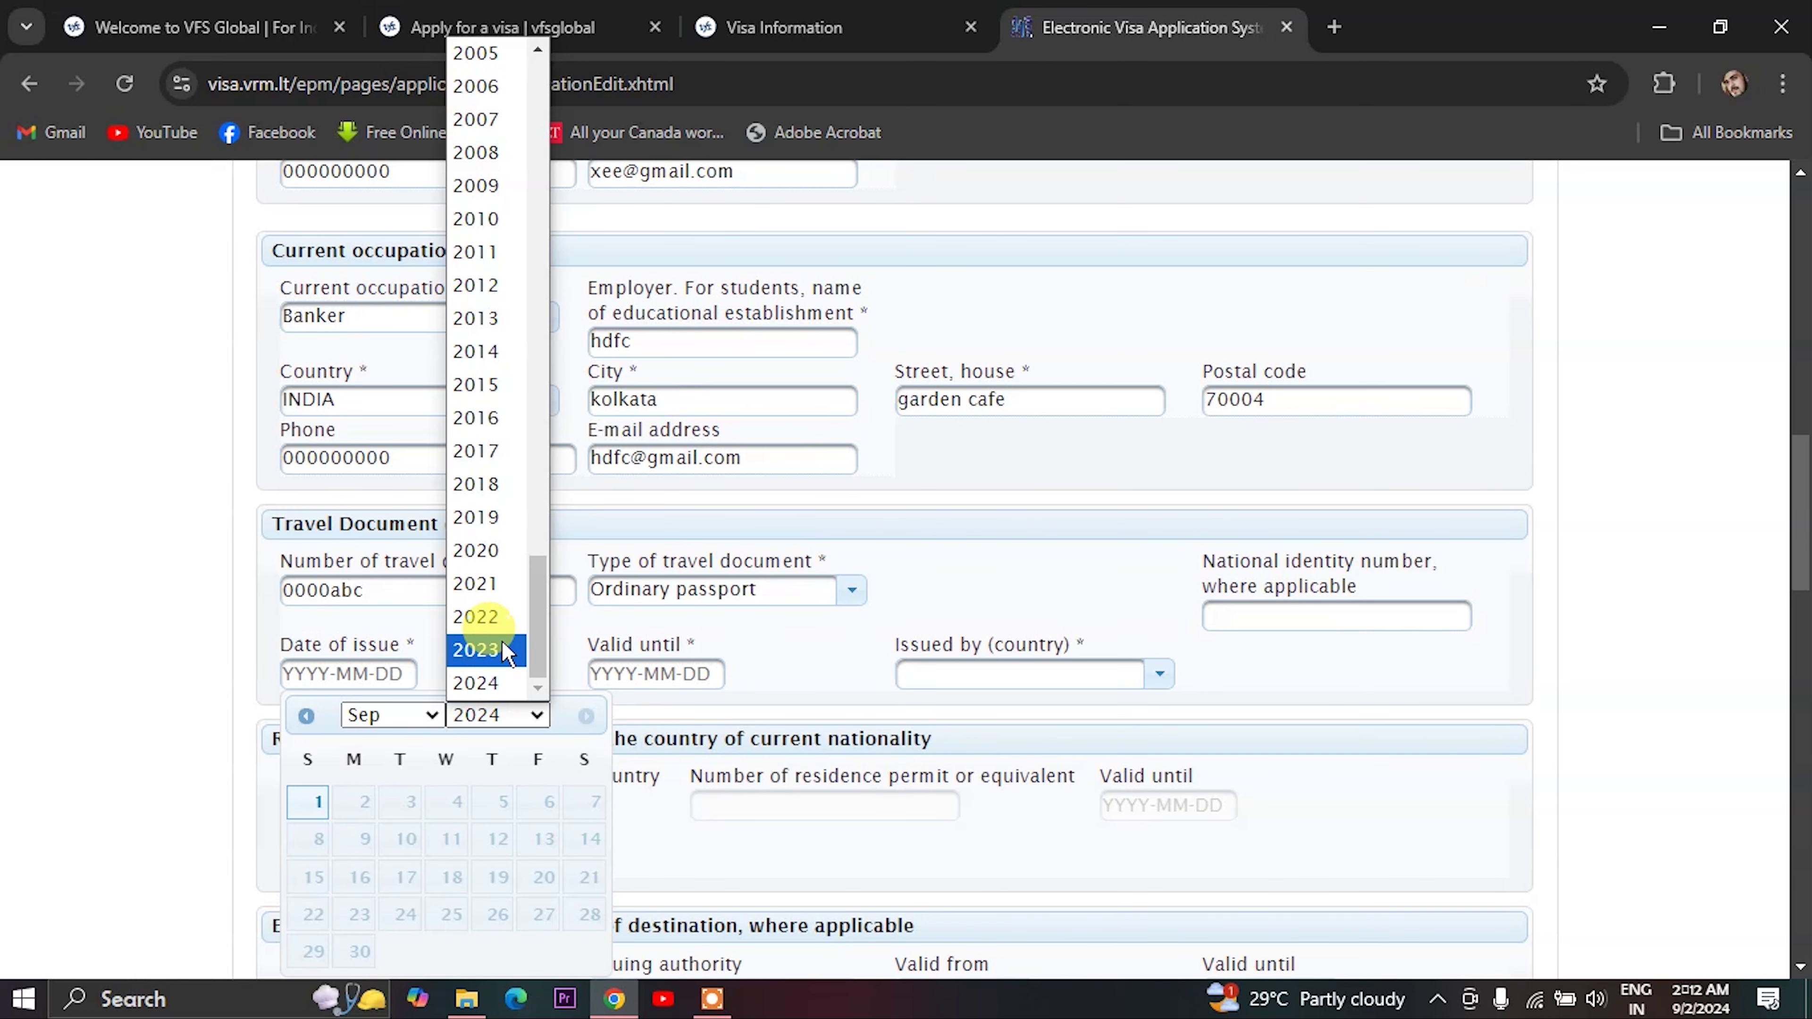
click(502, 528)
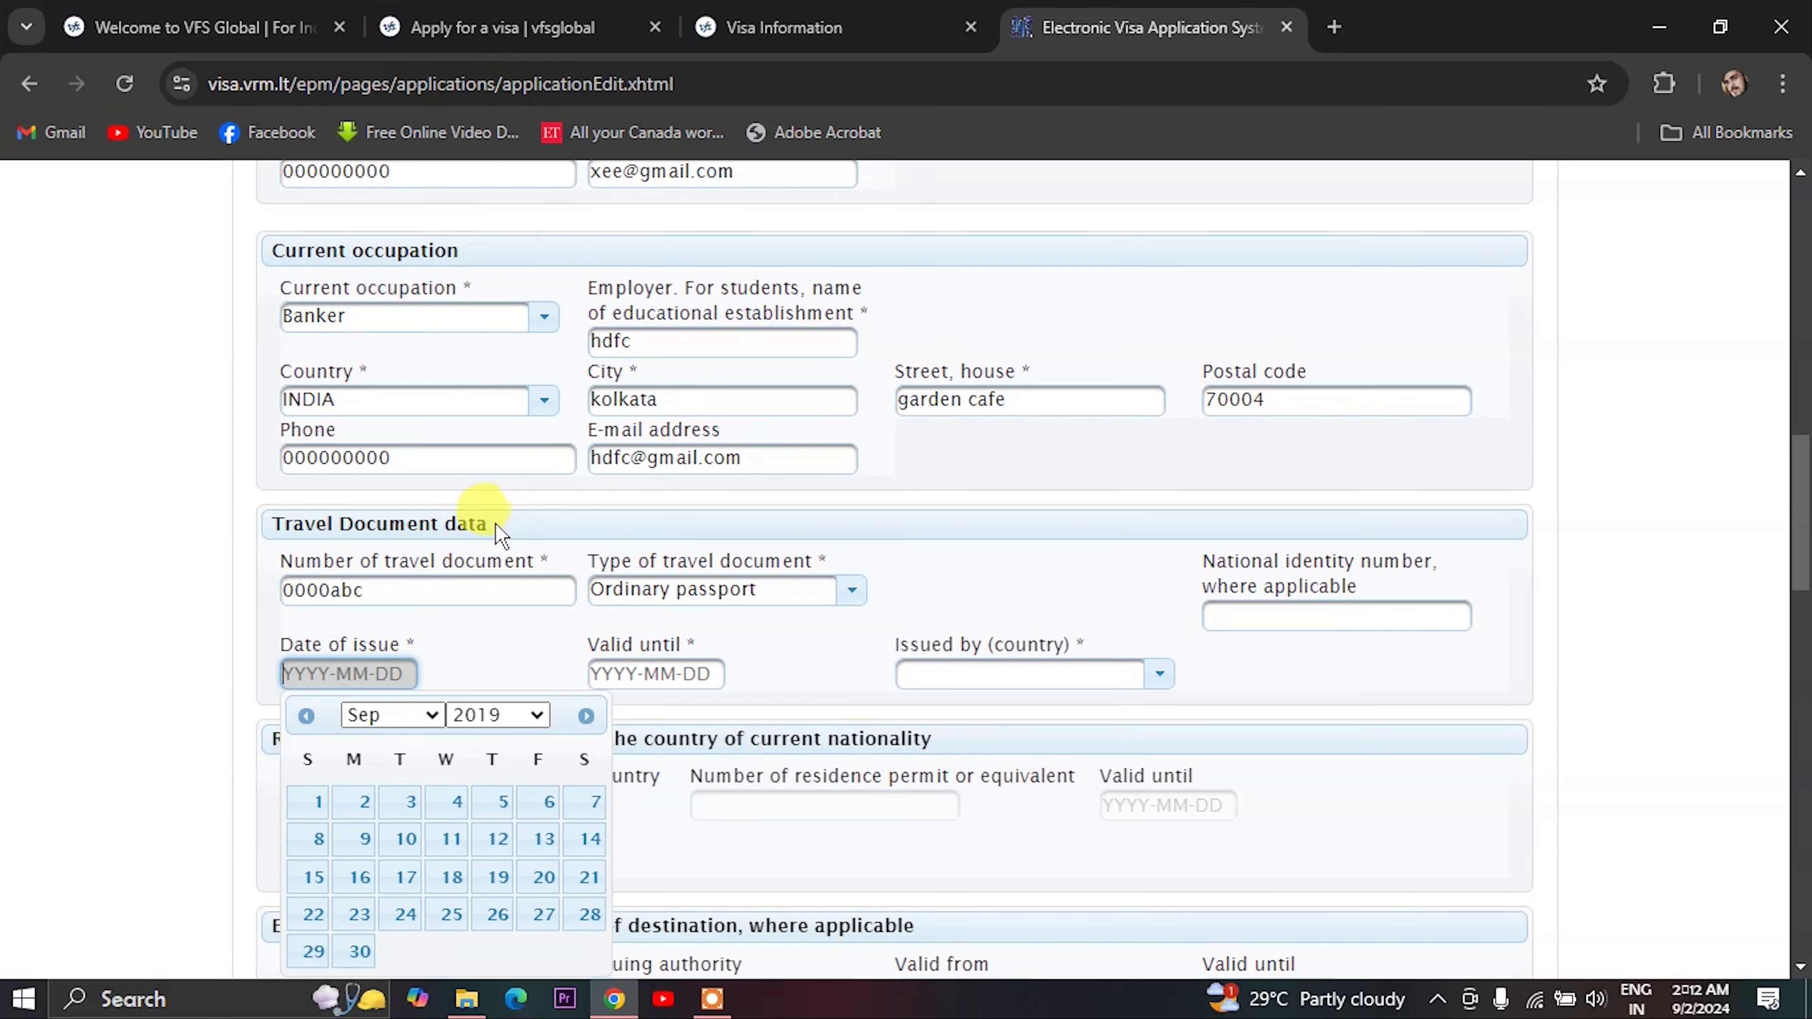
click(400, 841)
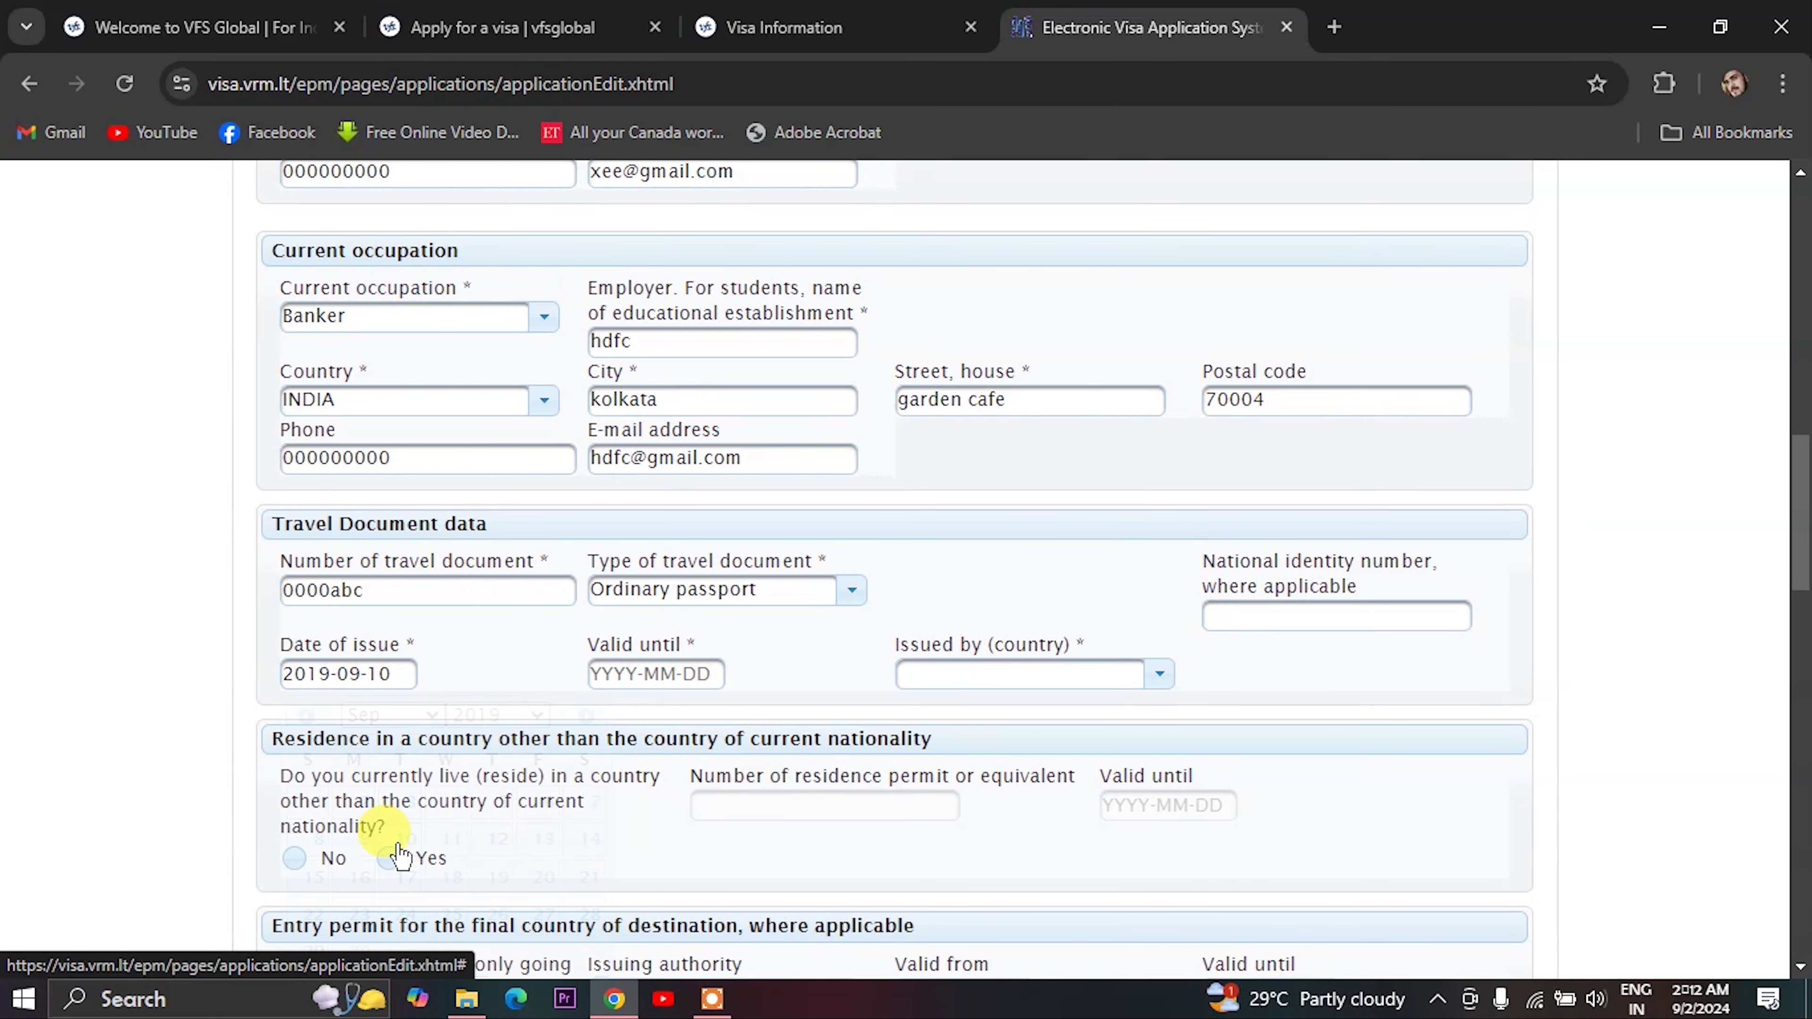
click(667, 674)
click(805, 715)
scroll(788, 603, down, 3)
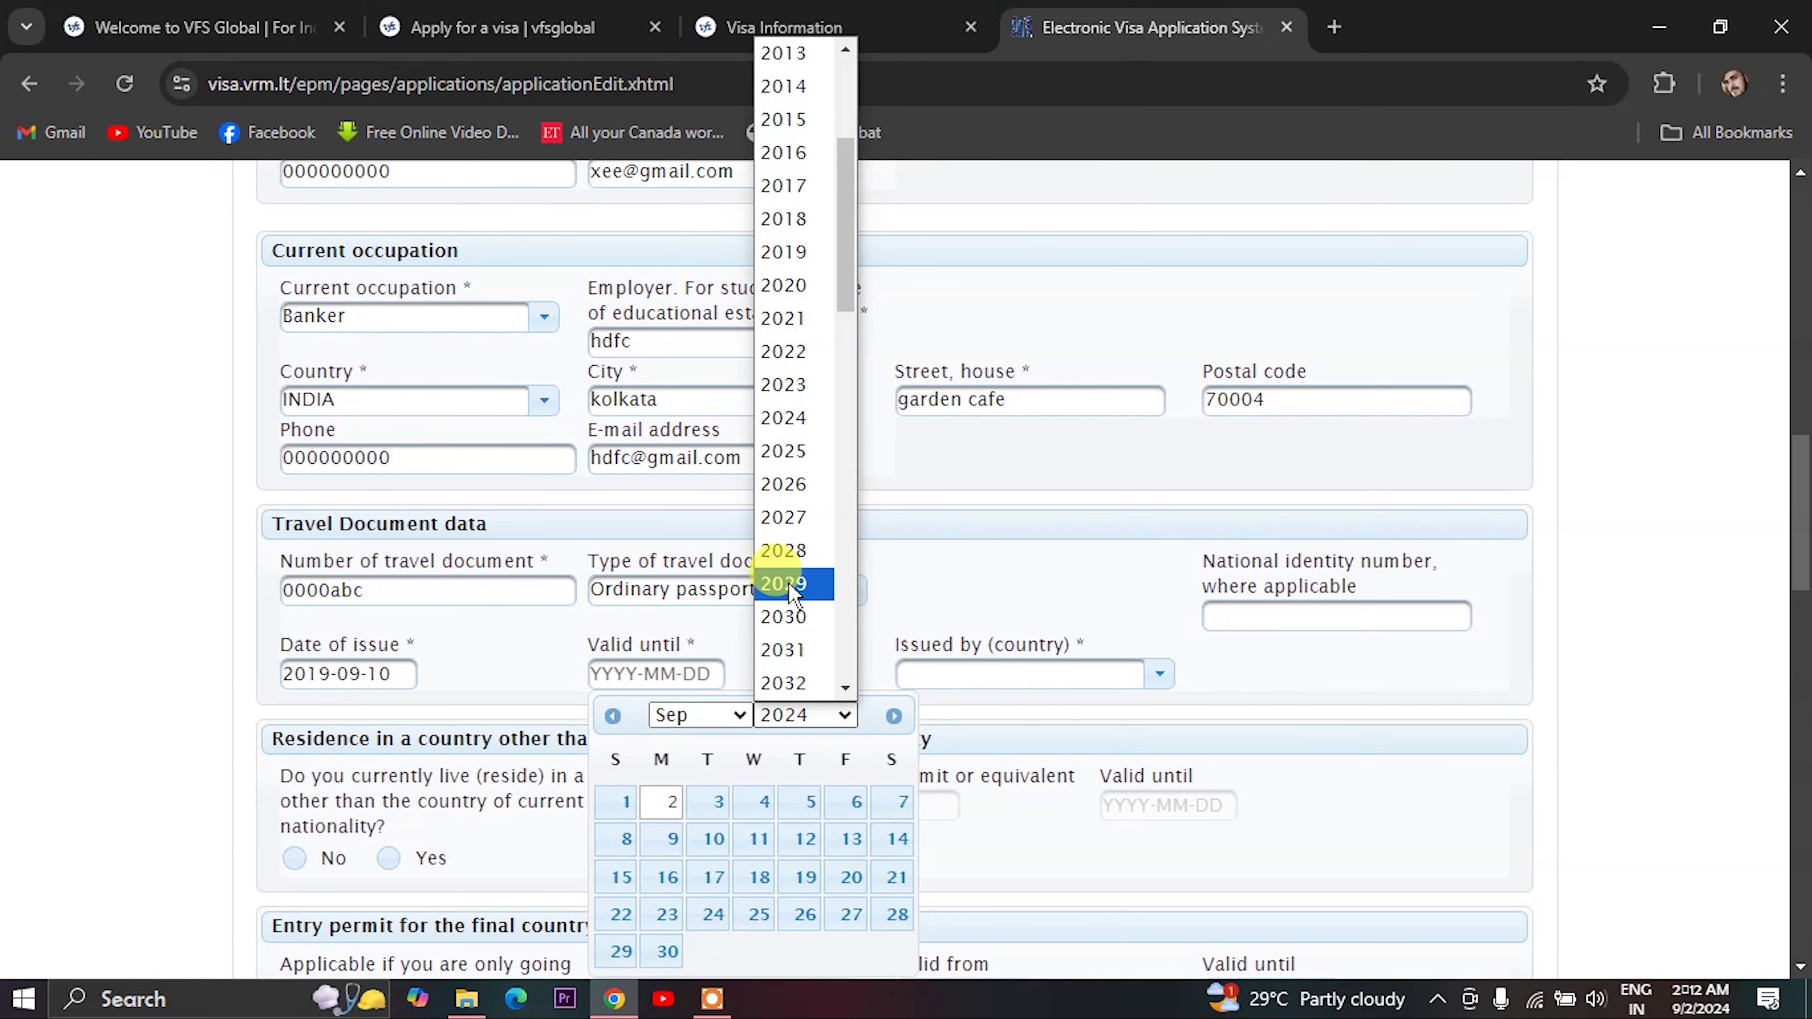
click(792, 583)
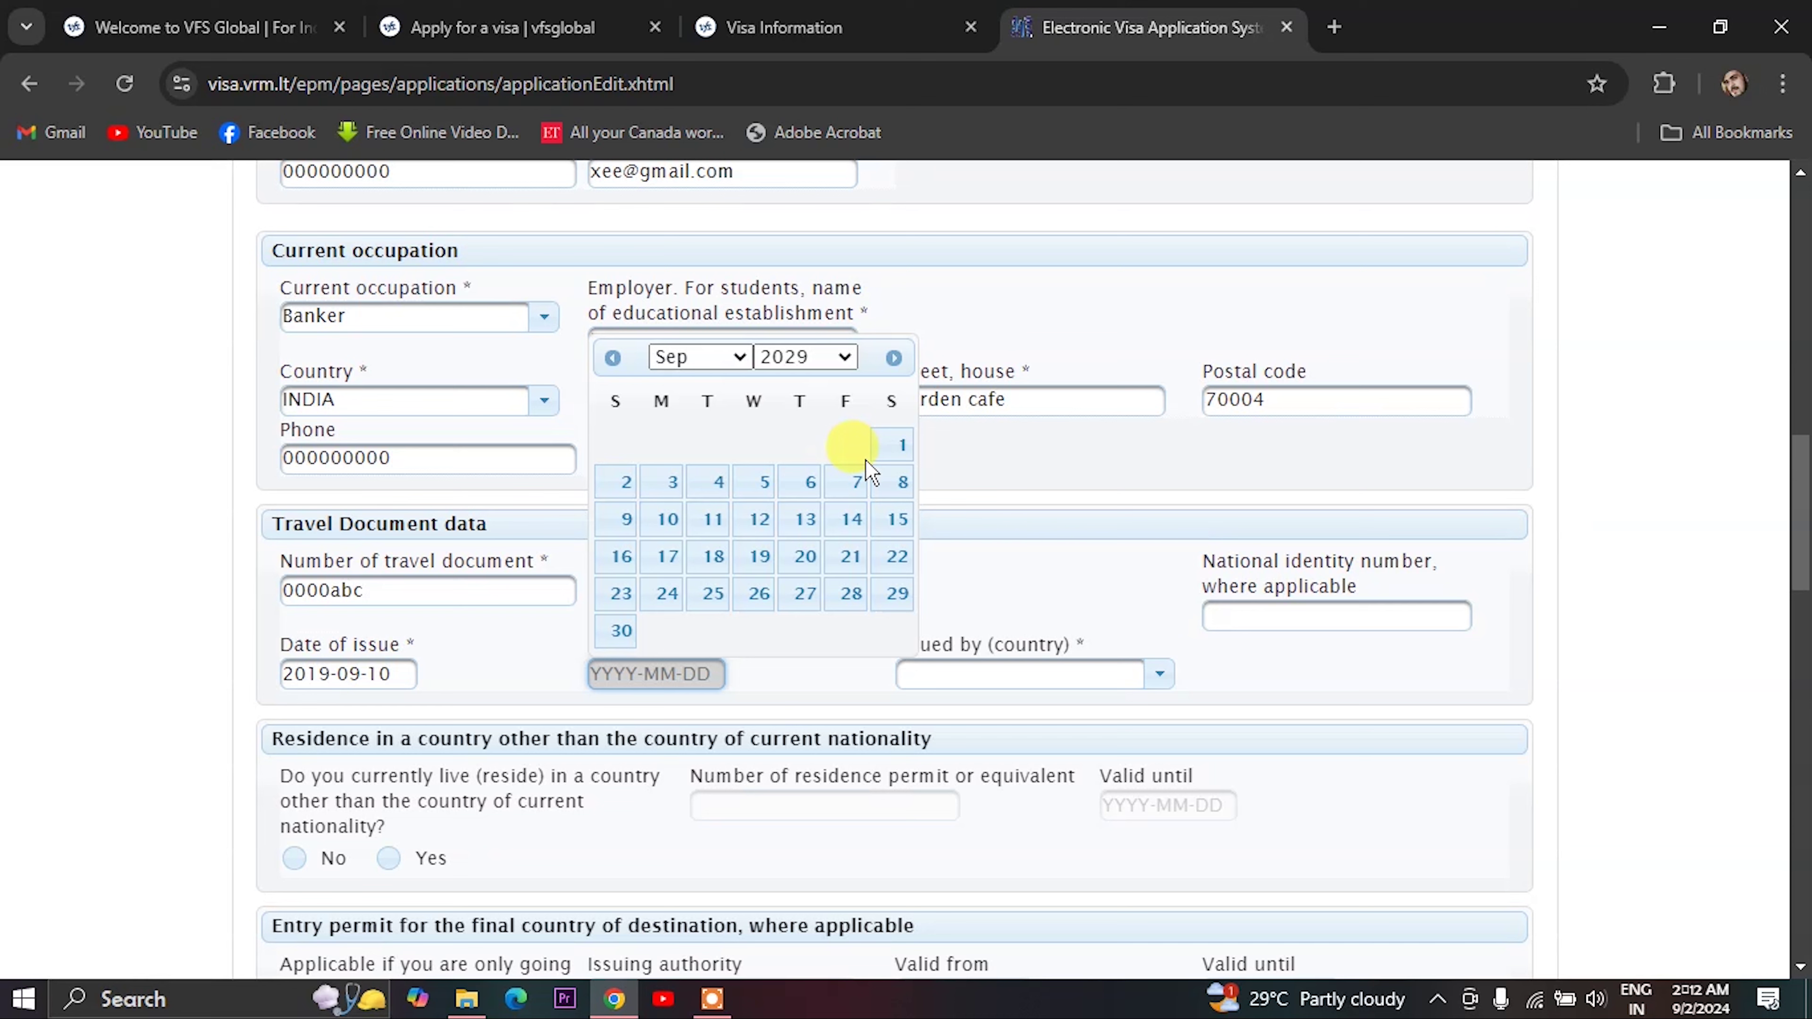
click(900, 444)
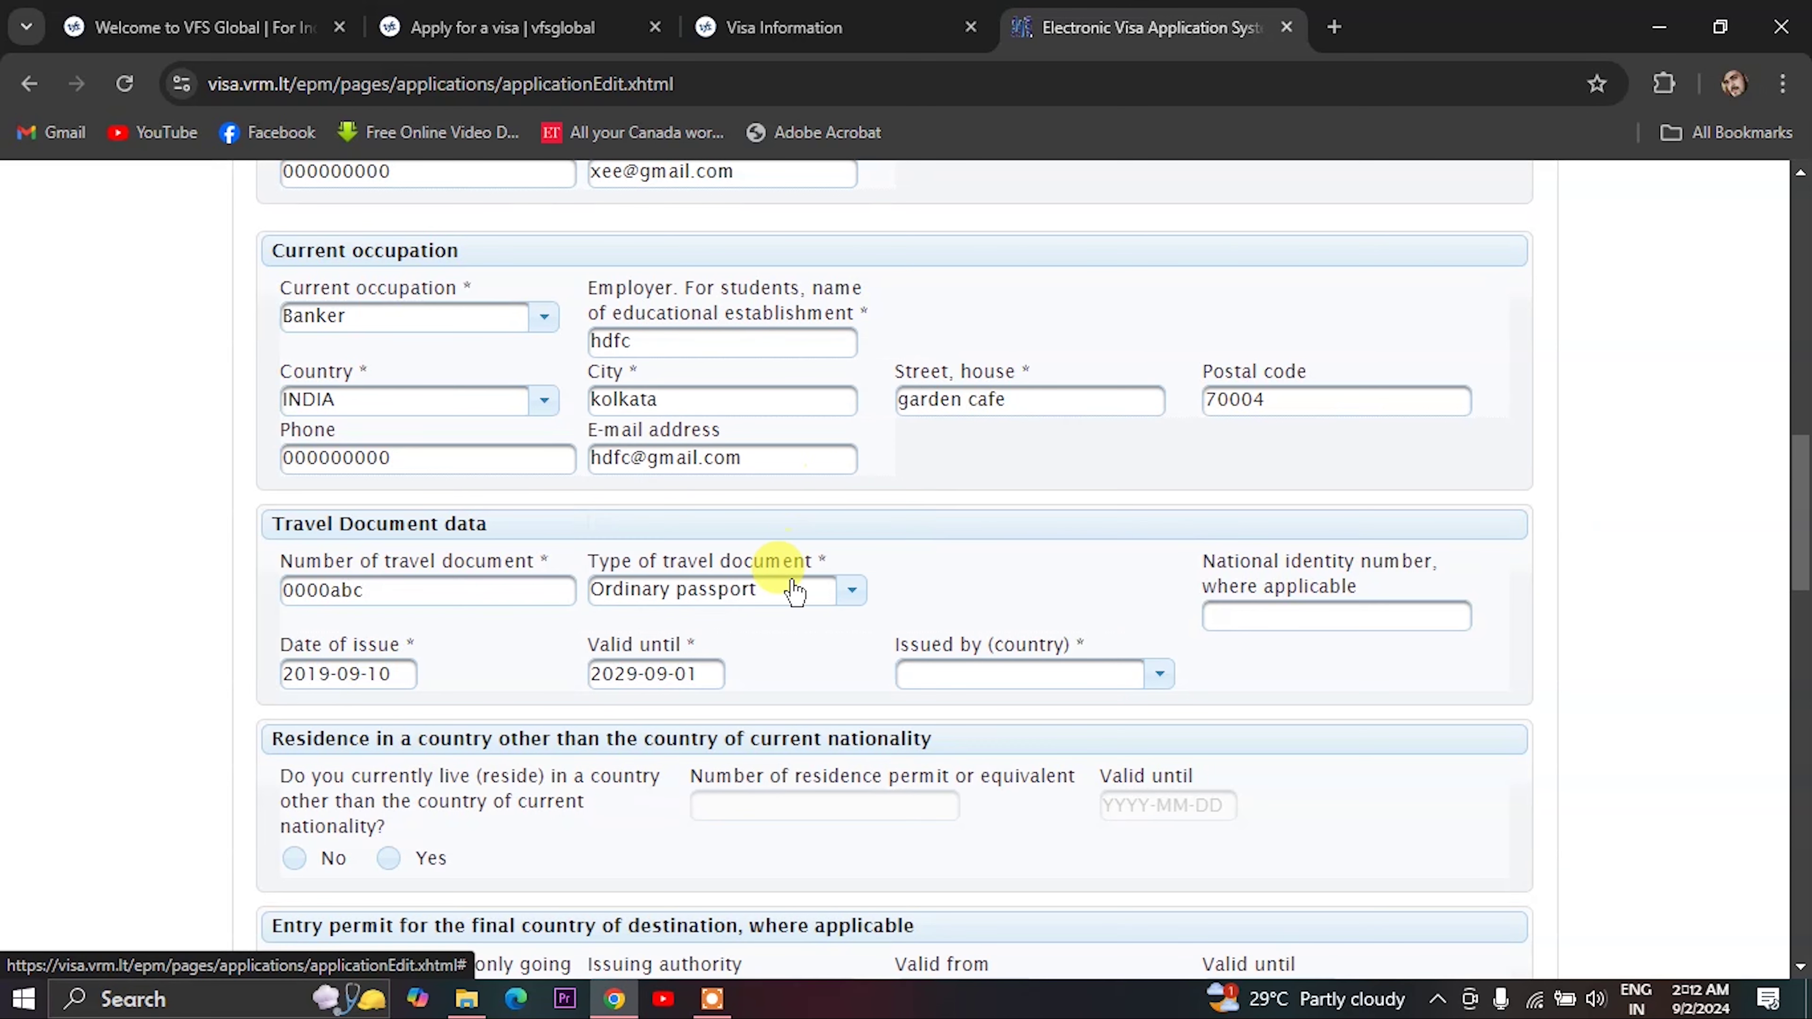
- Set the issuing country to INDIA and enter the national identity number
scroll(777, 660, down, 1)
scroll(777, 660, down, 2)
click(984, 549)
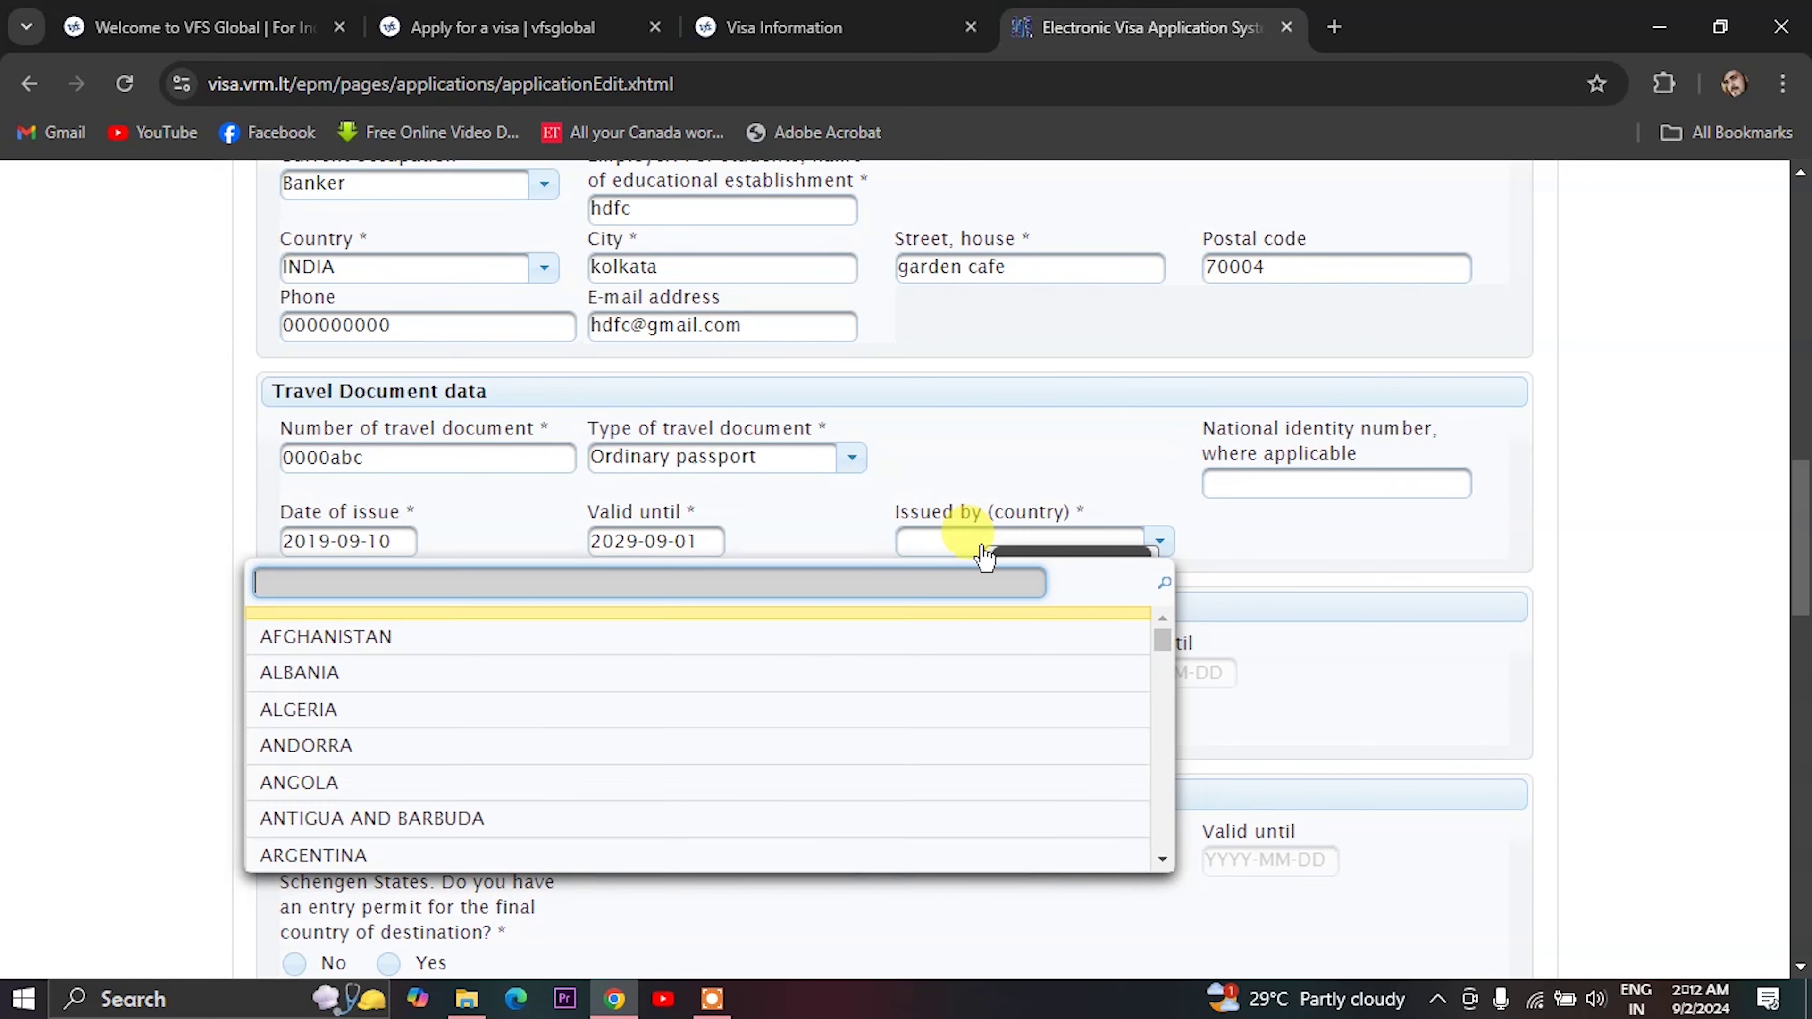
text(in)
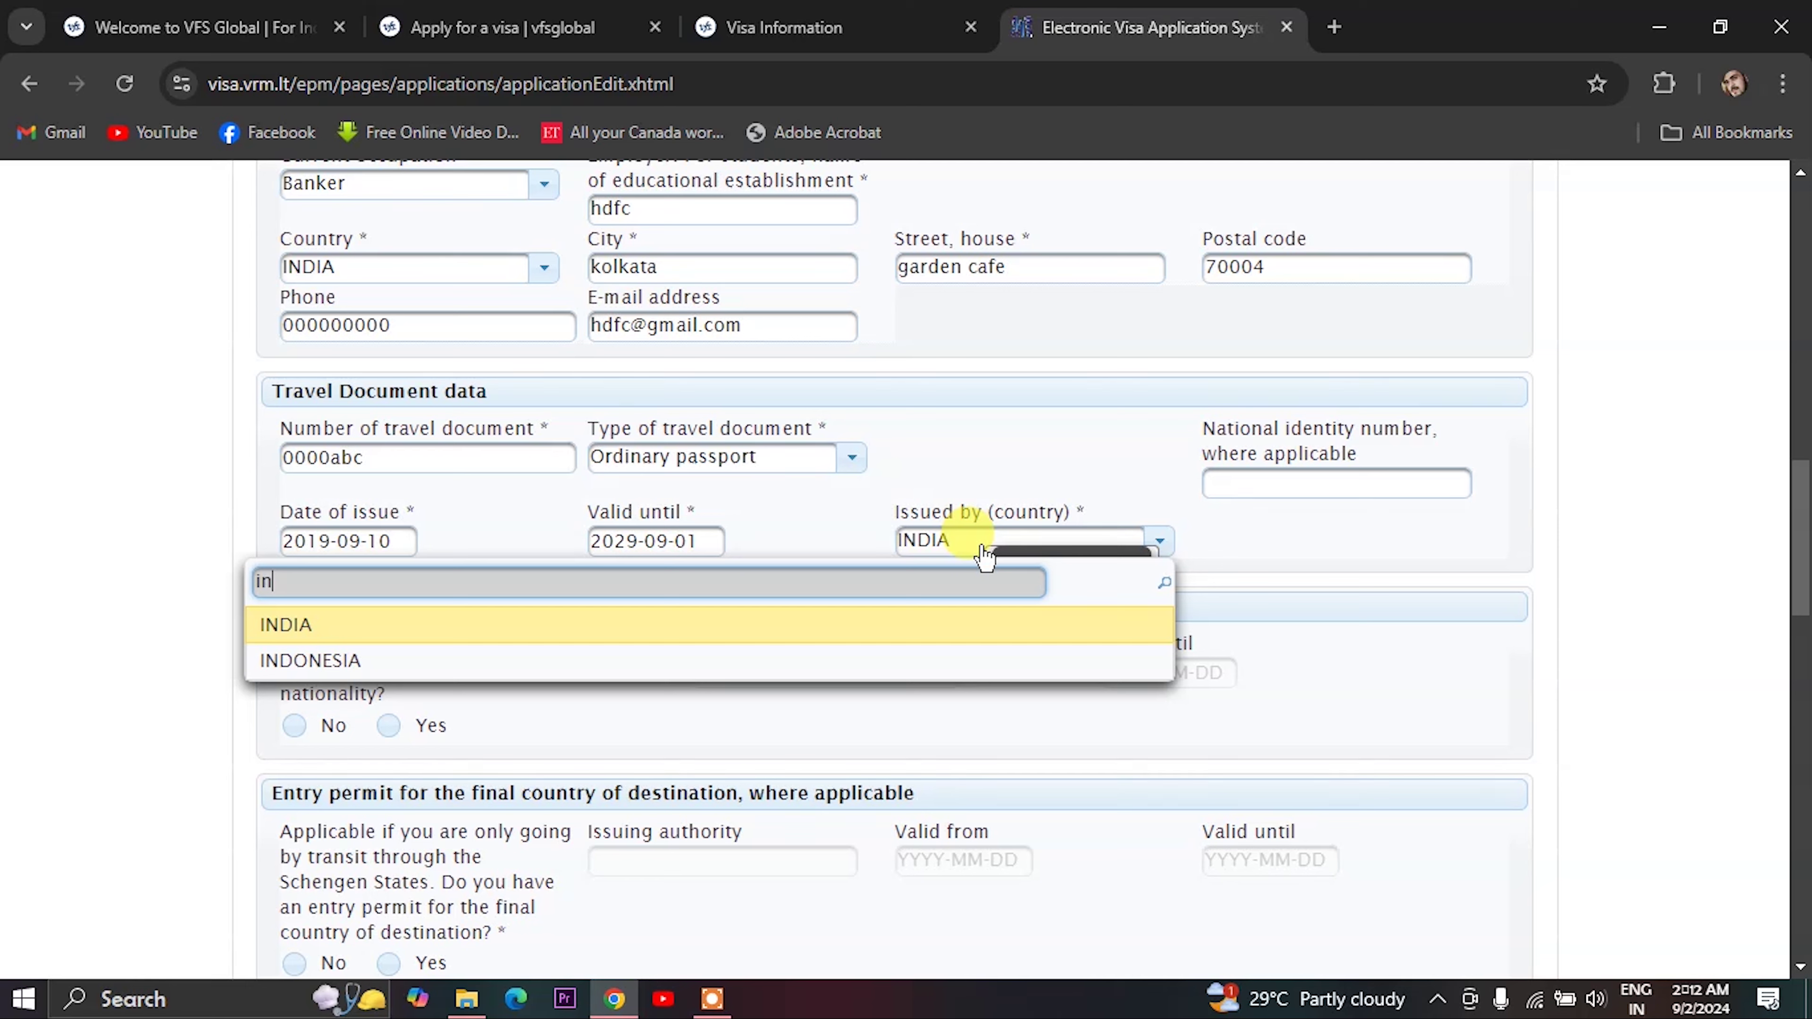
key(Return)
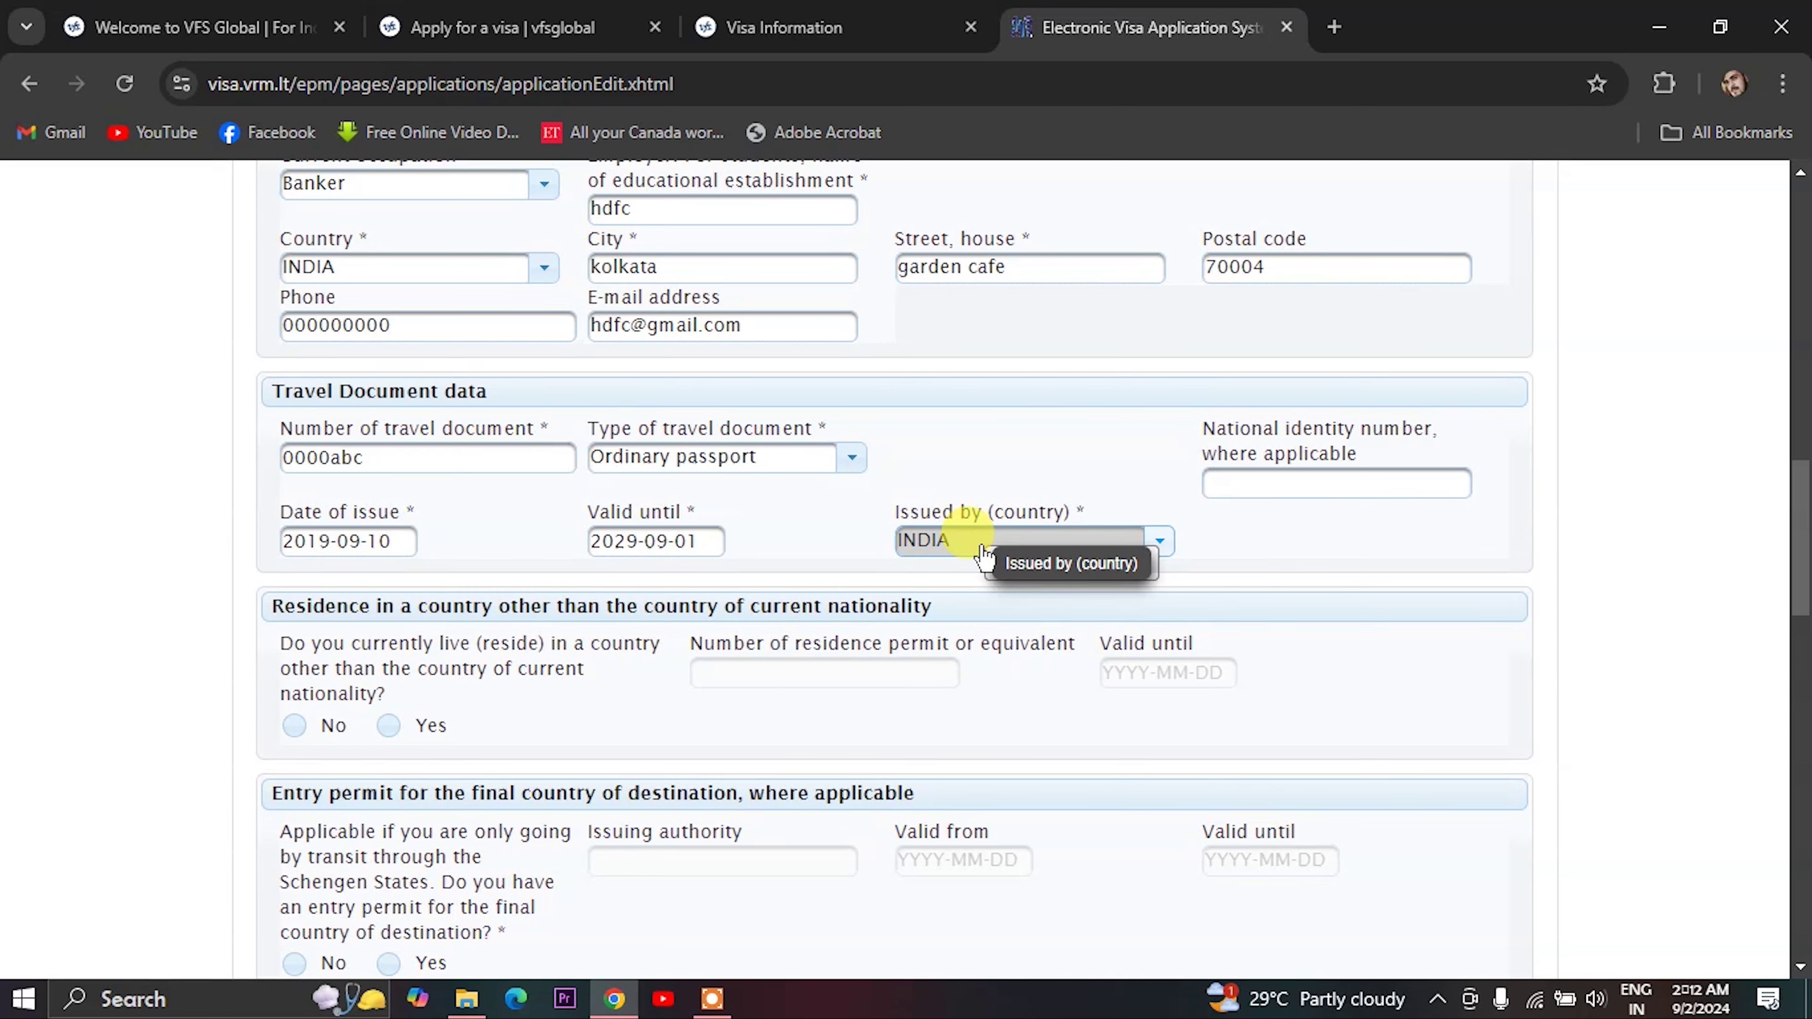
click(1234, 484)
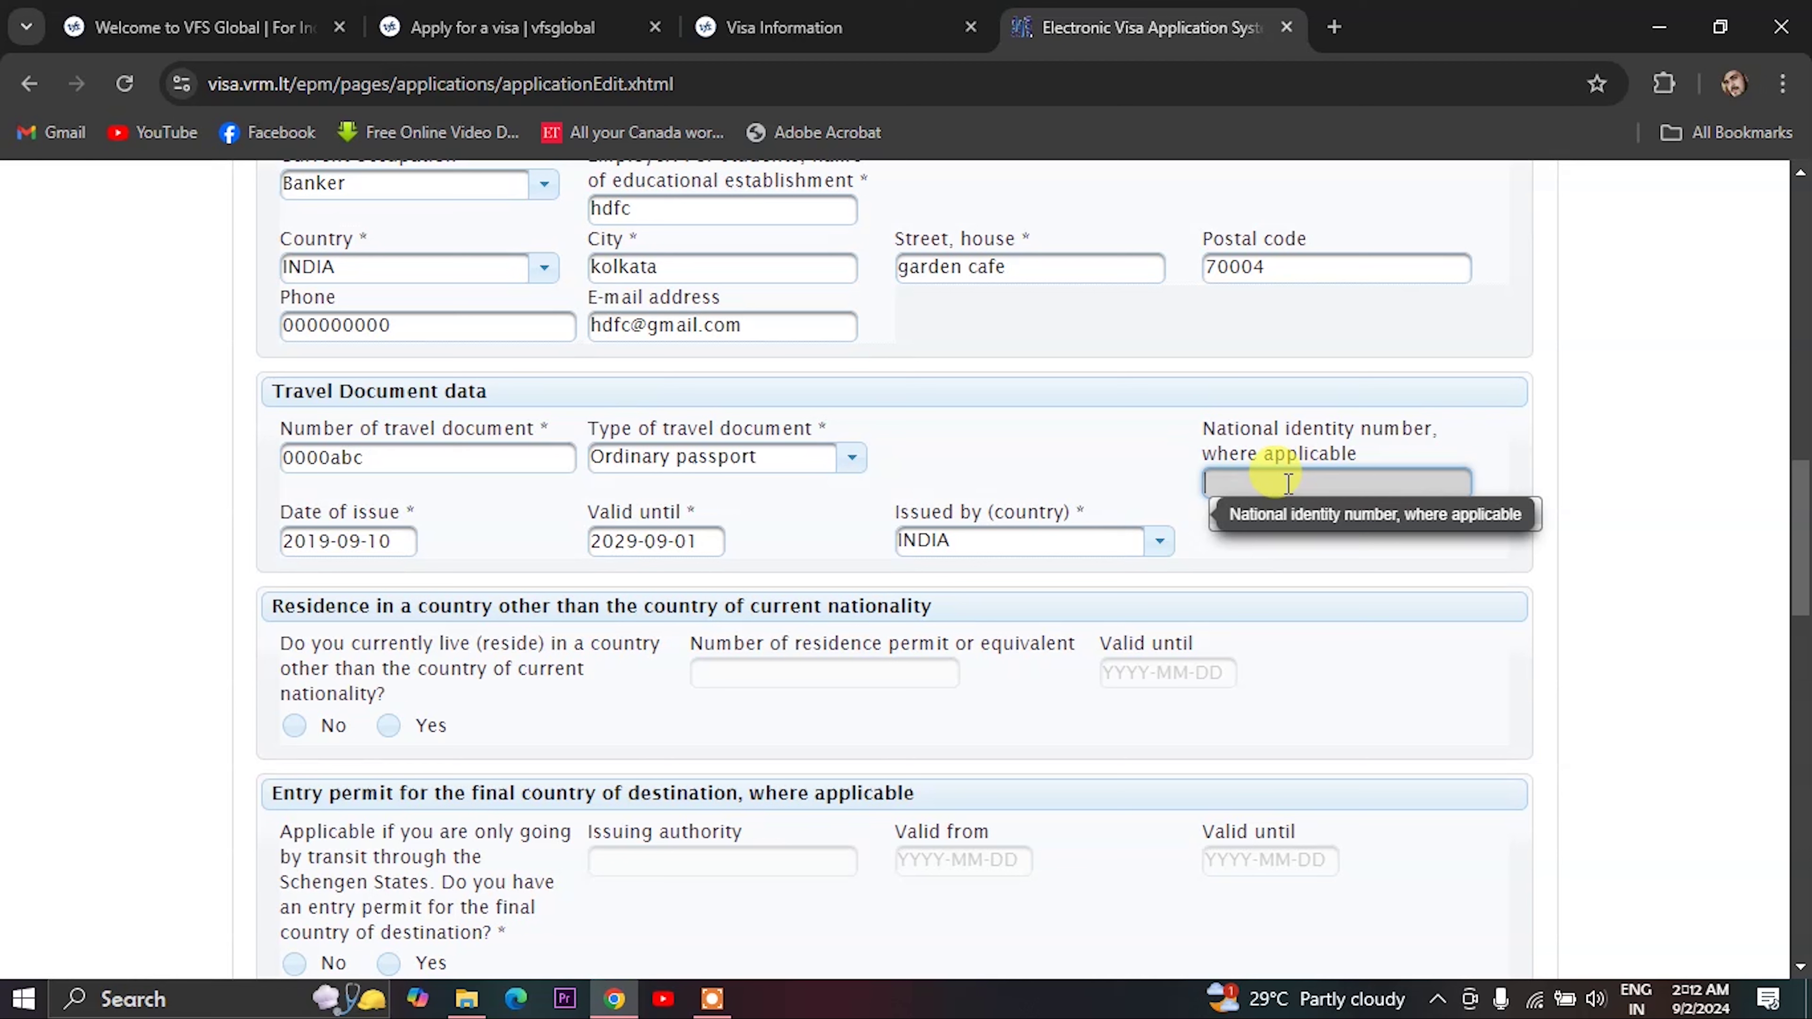
text(00000000000)
scroll(962, 671, down, 2)
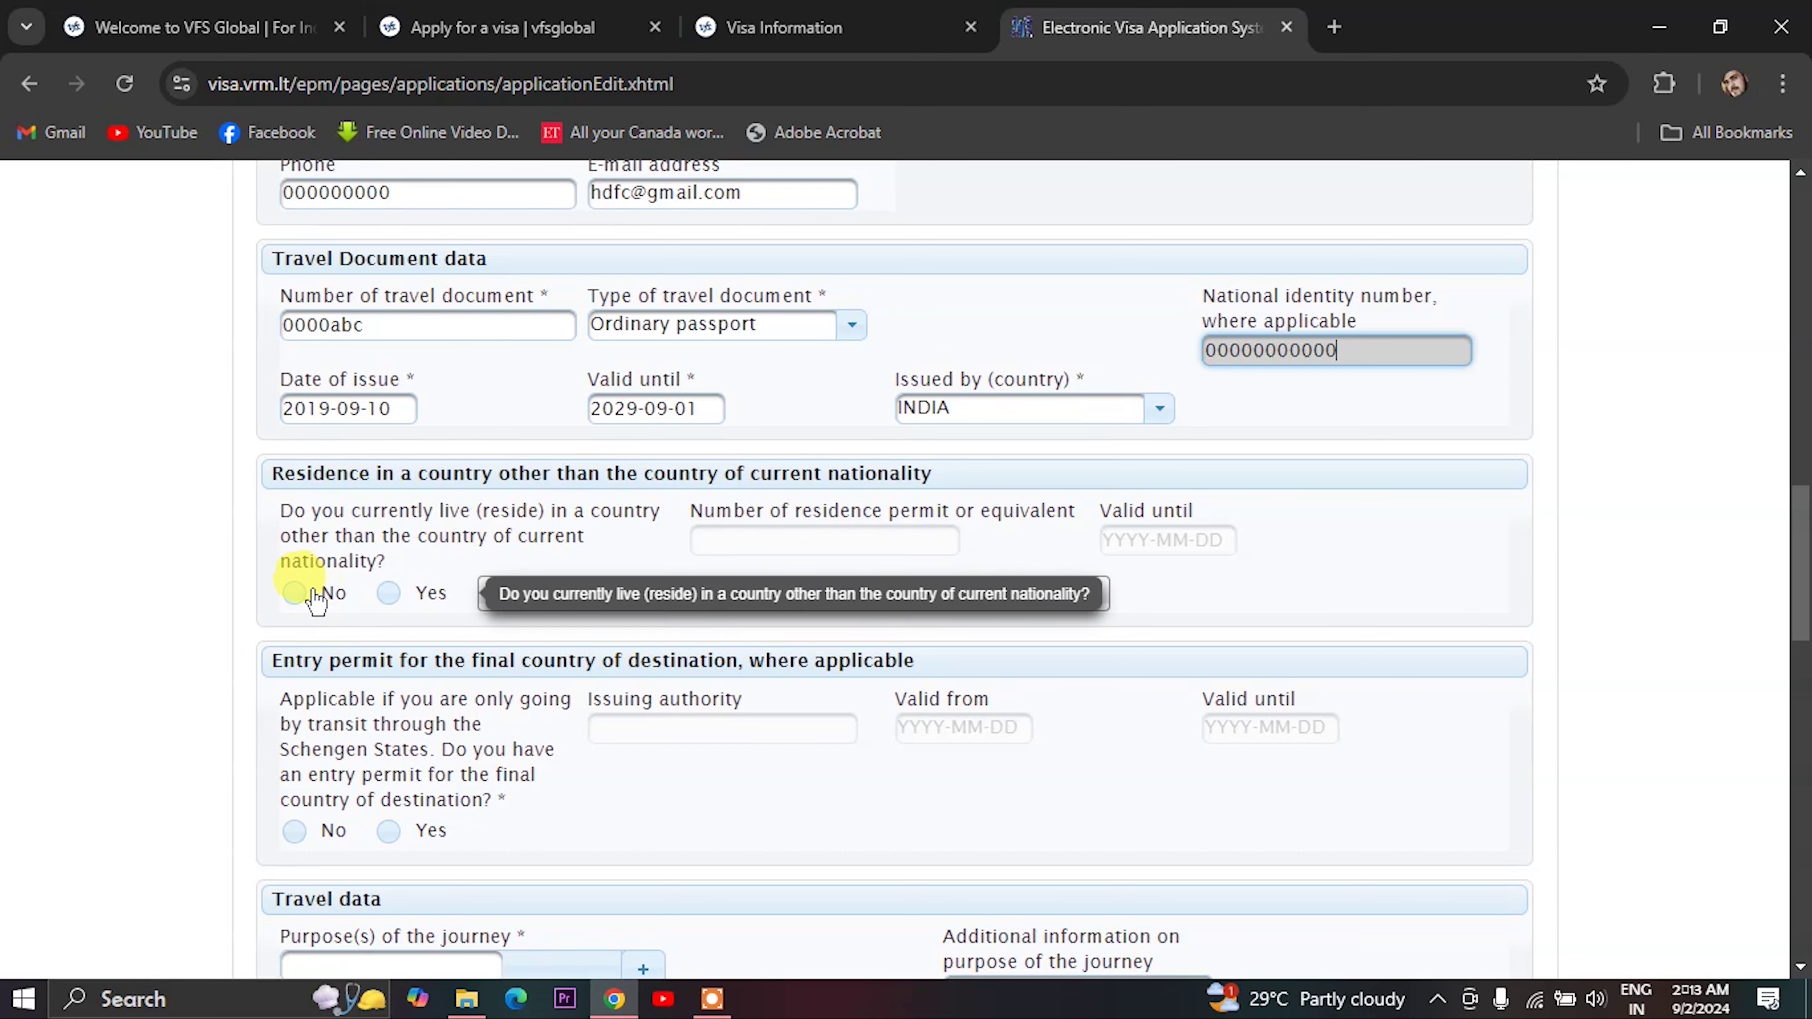
- Mark No for residing outside the nationality country, then bring up the journey purpose list
click(296, 593)
scroll(312, 635, down, 3)
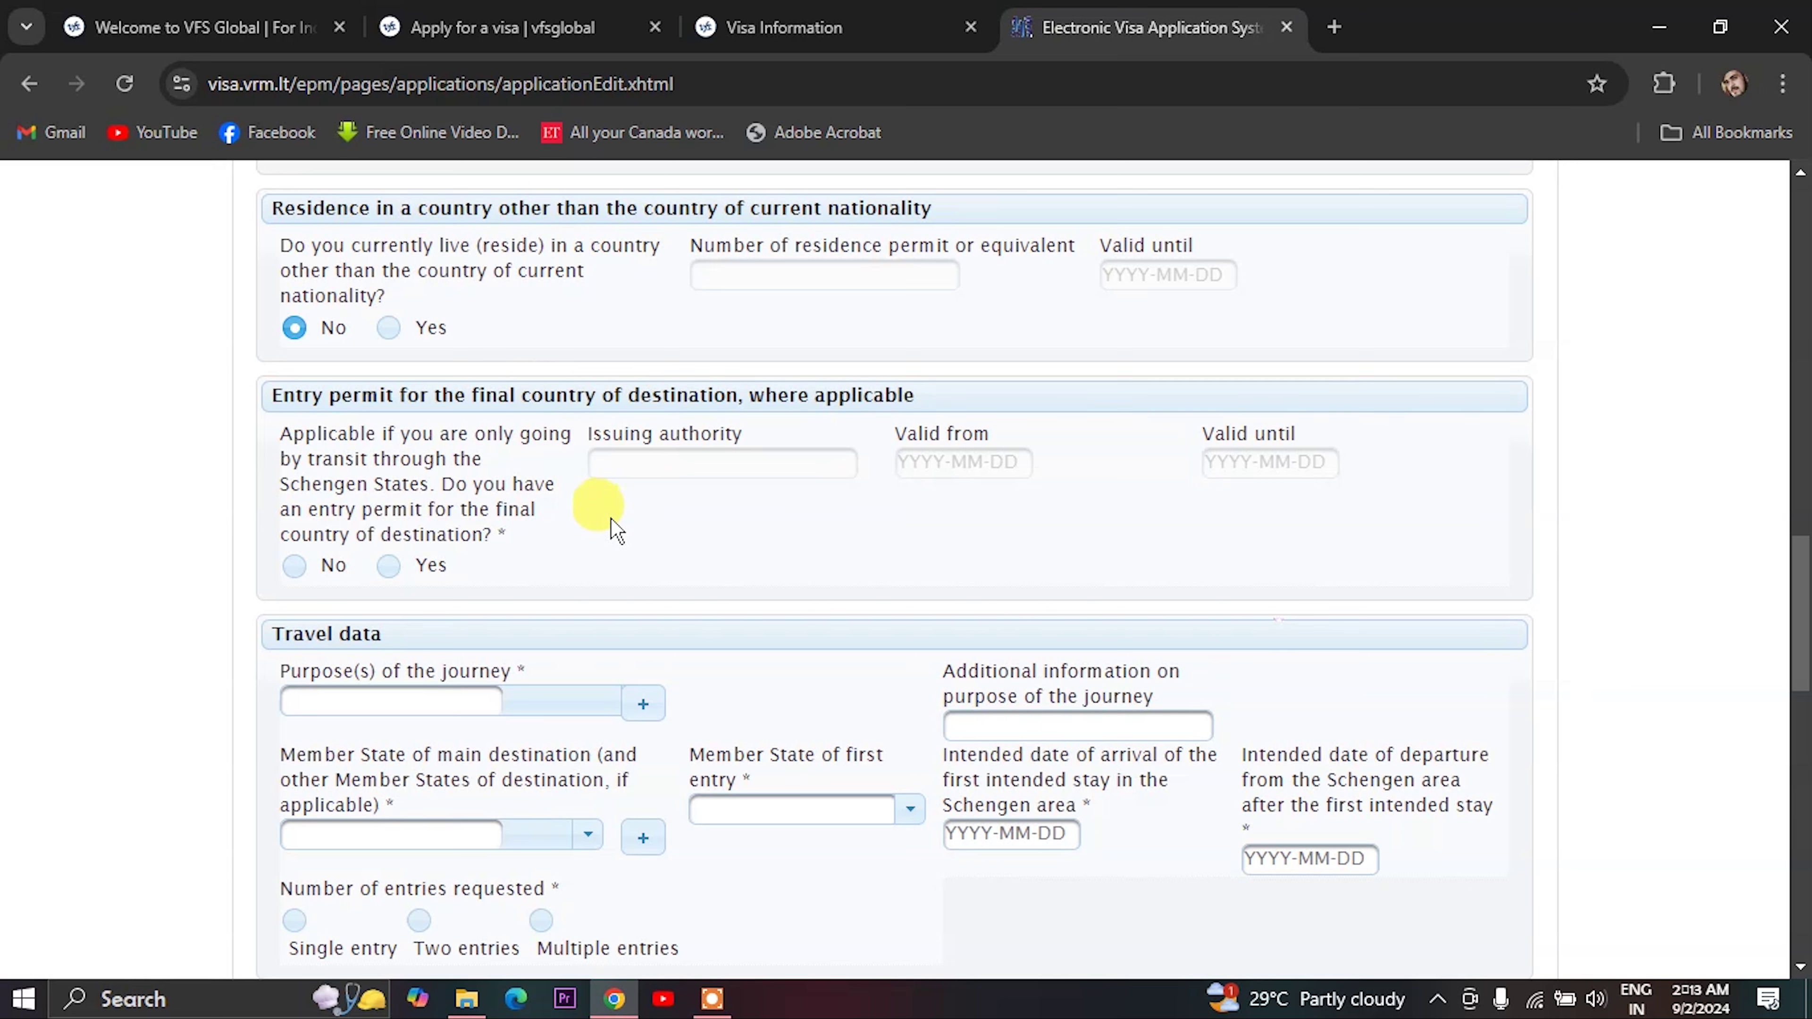
scroll(602, 550, down, 2)
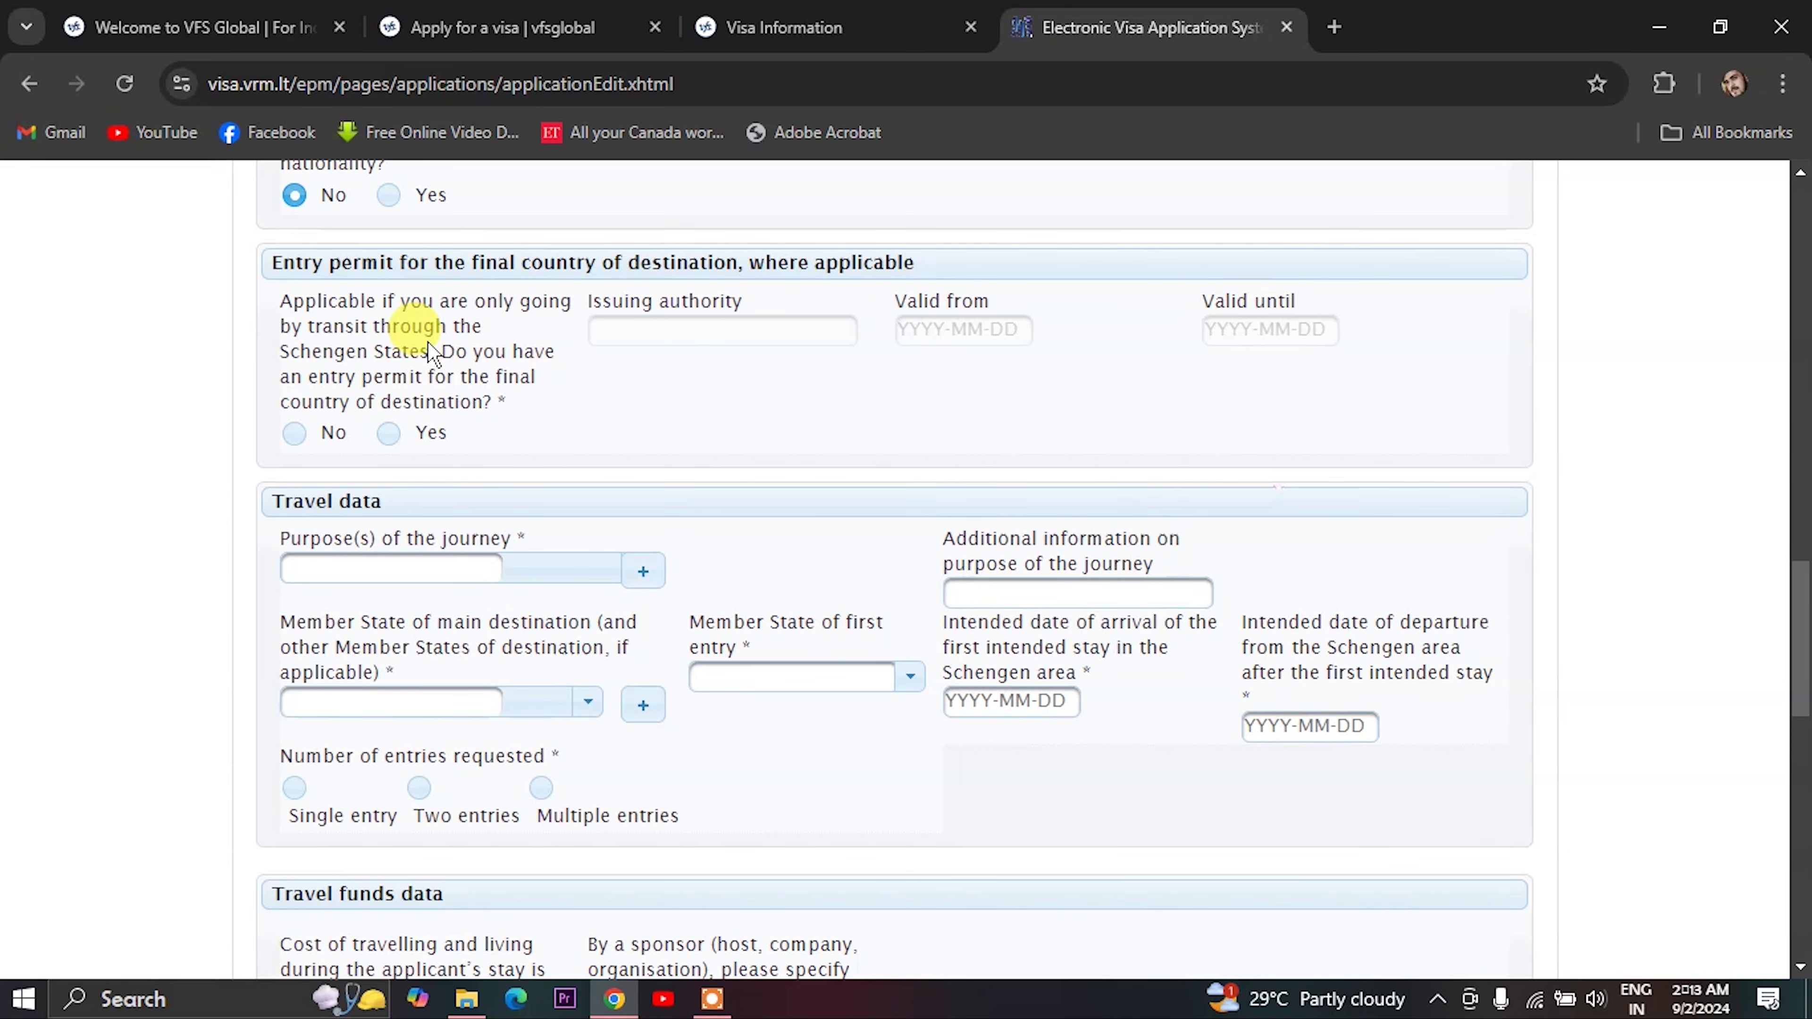
scroll(303, 437, down, 2)
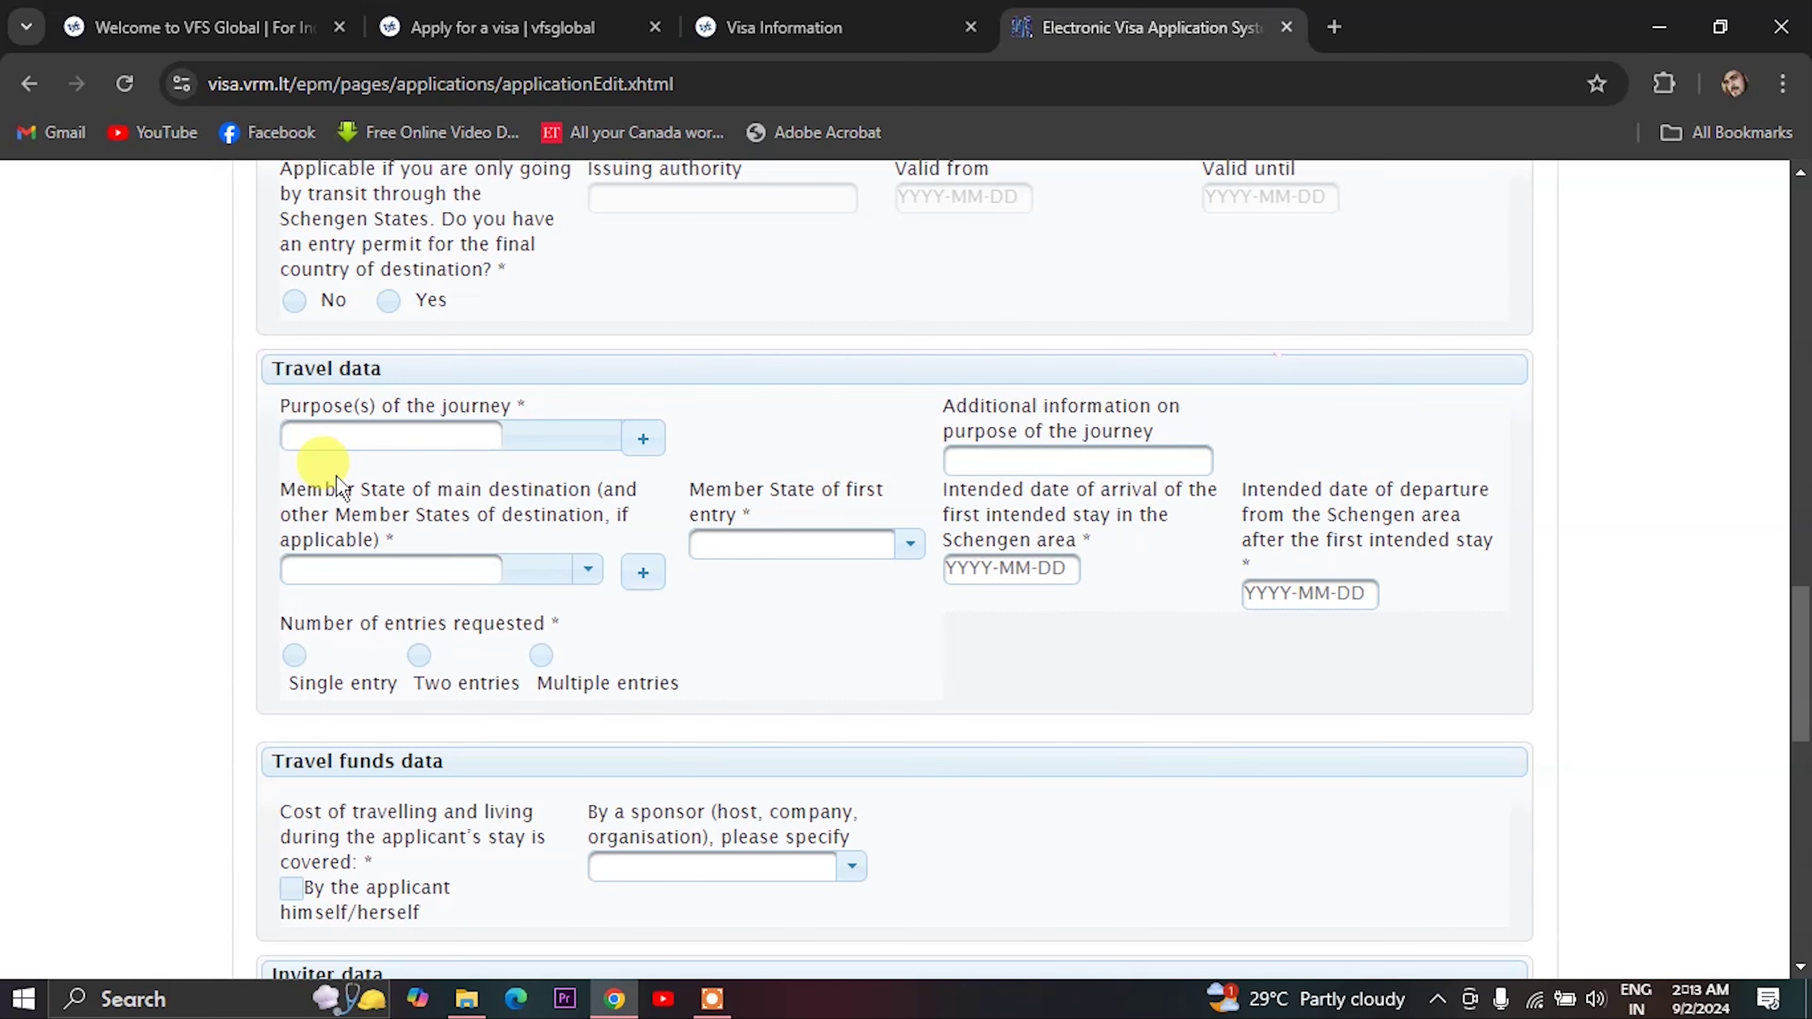
click(383, 437)
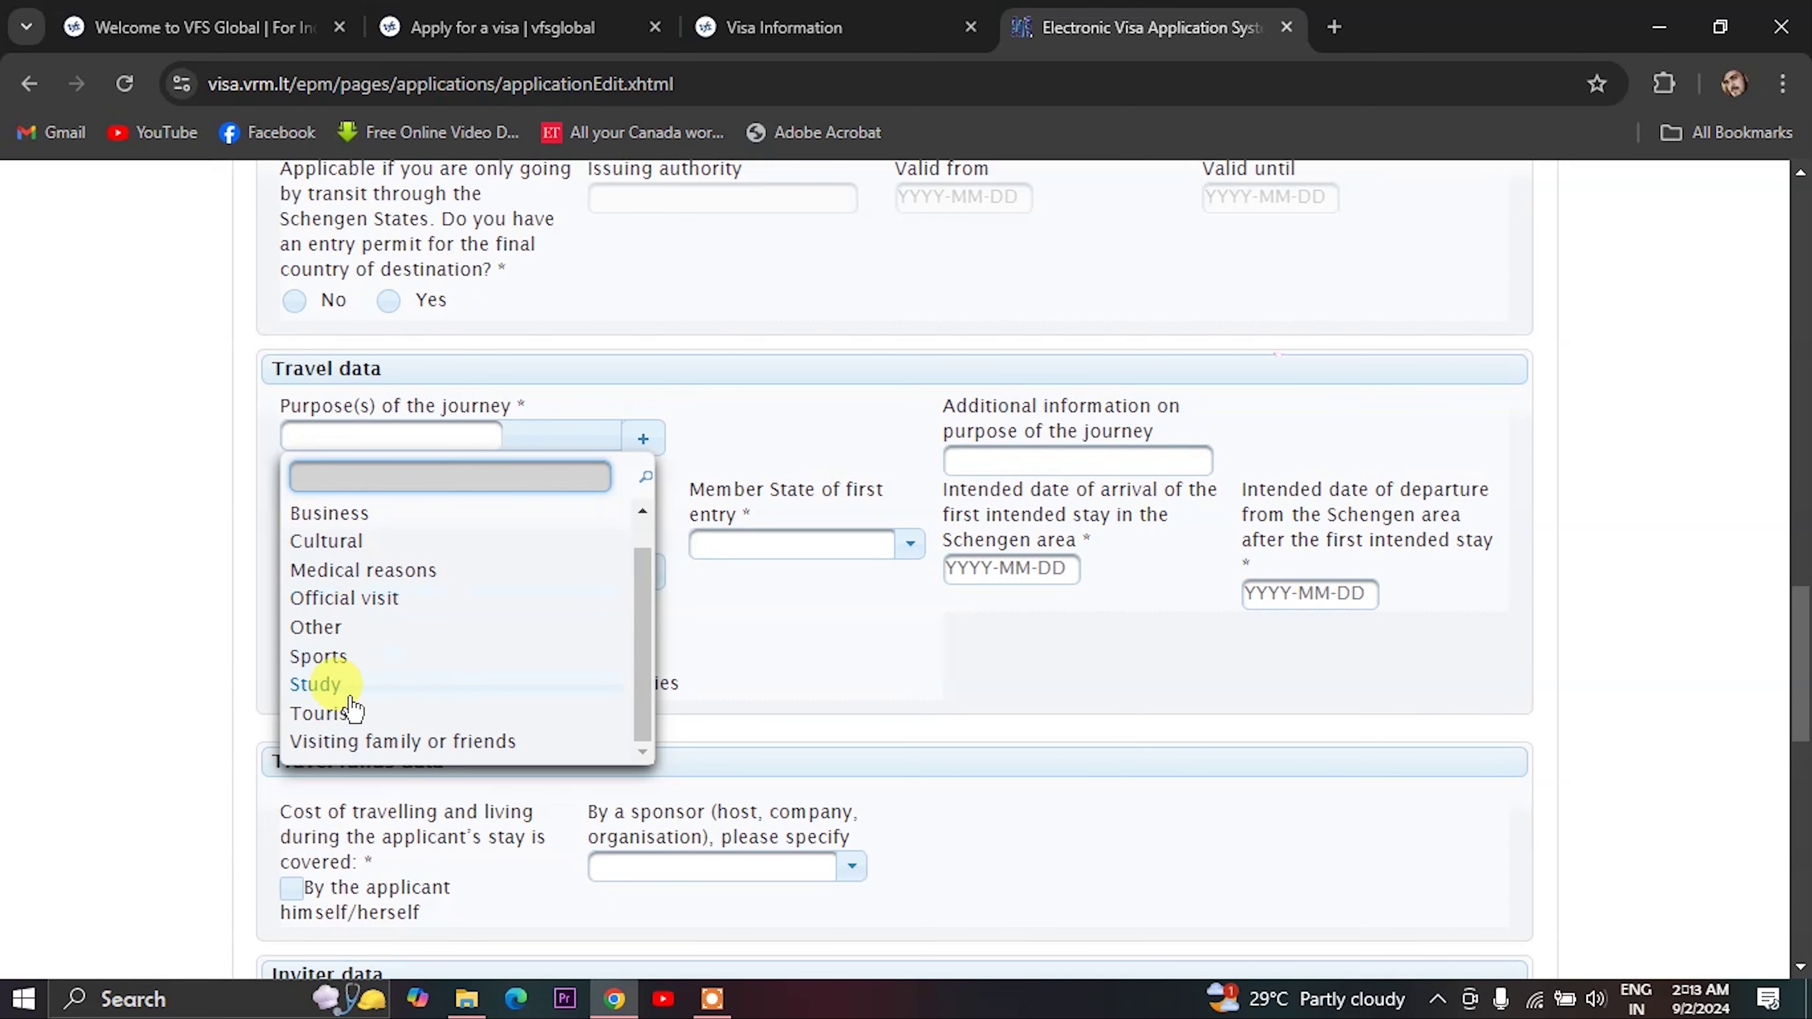
- Choose Tourism as the journey purpose, with Lithuania as both main destination and first-entry state
click(341, 713)
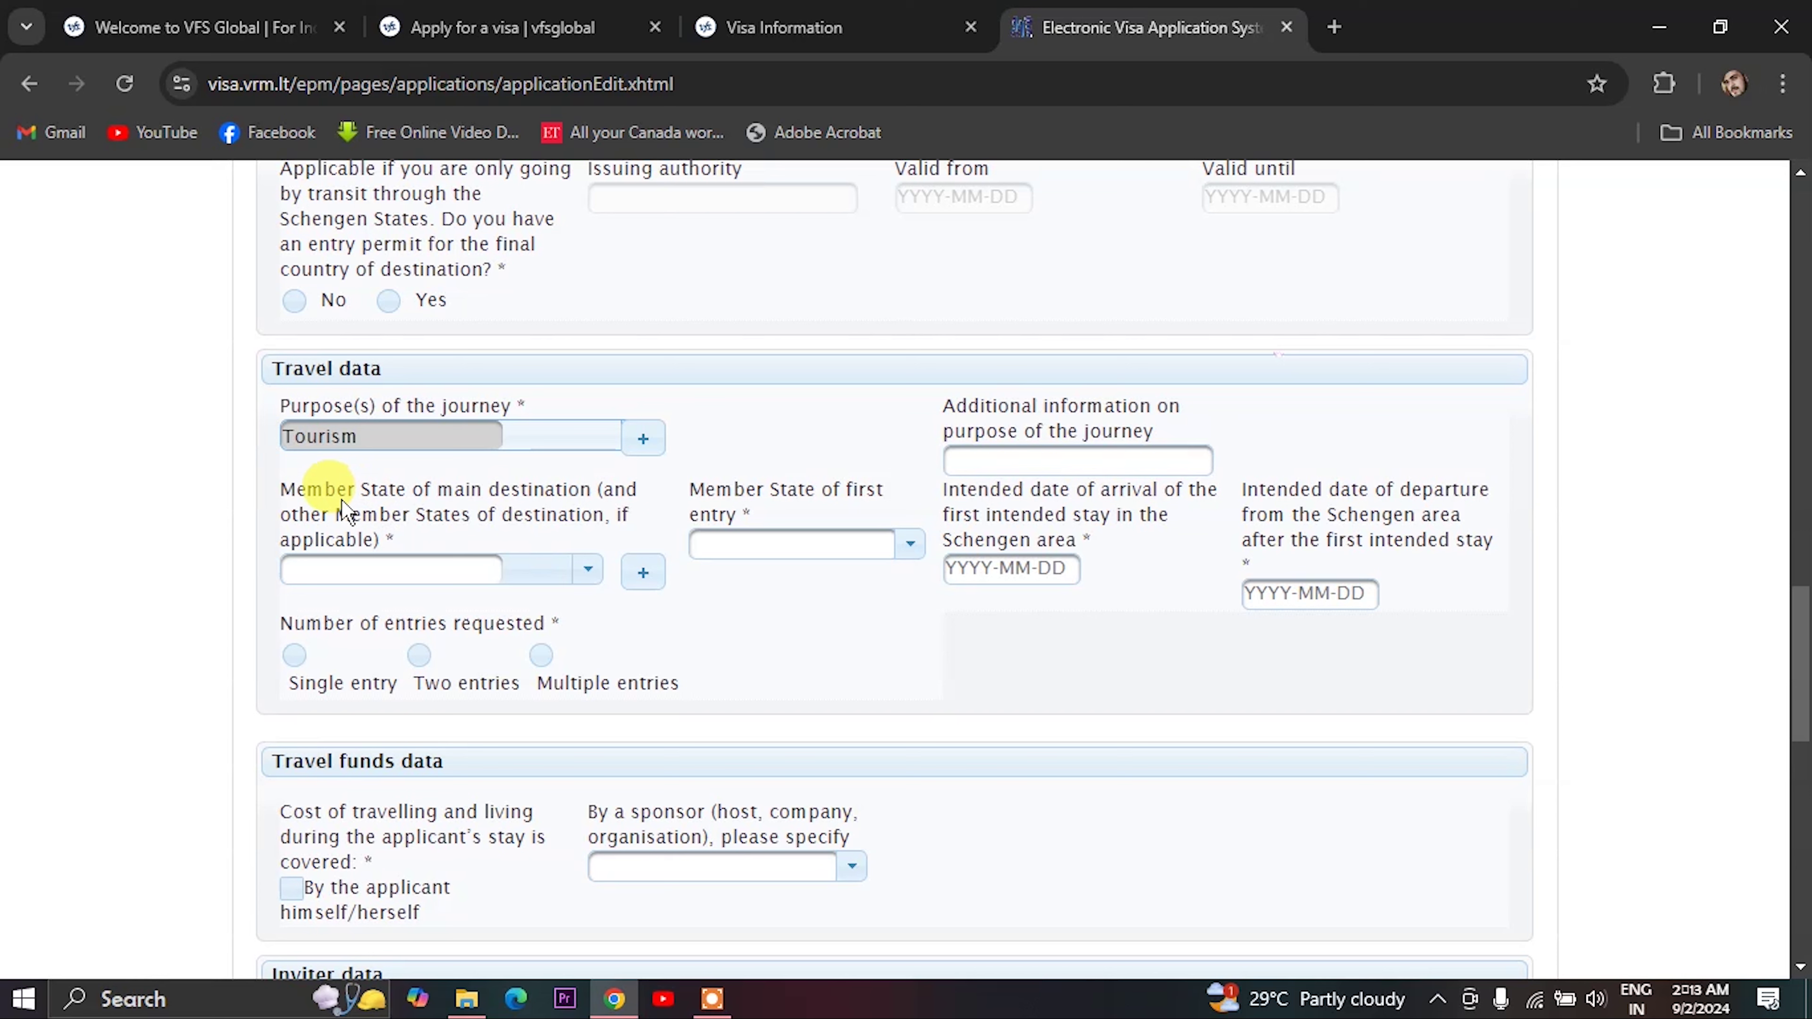
click(499, 574)
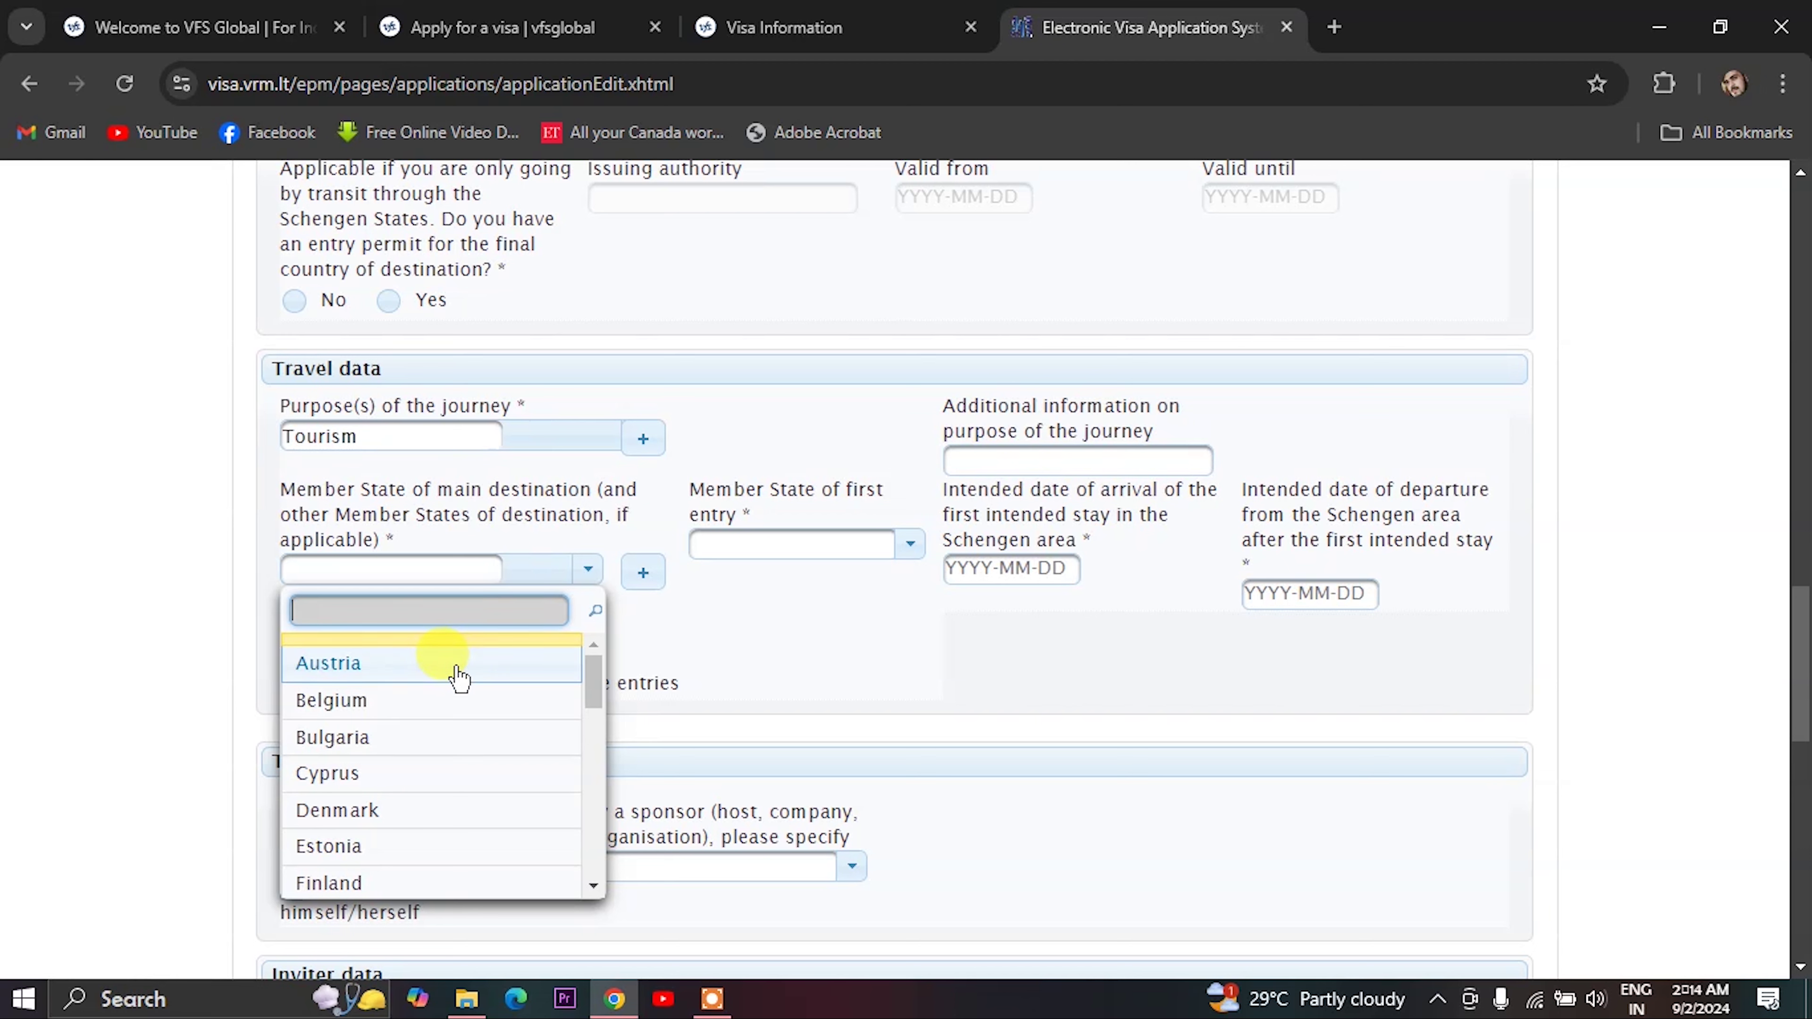
text(l)
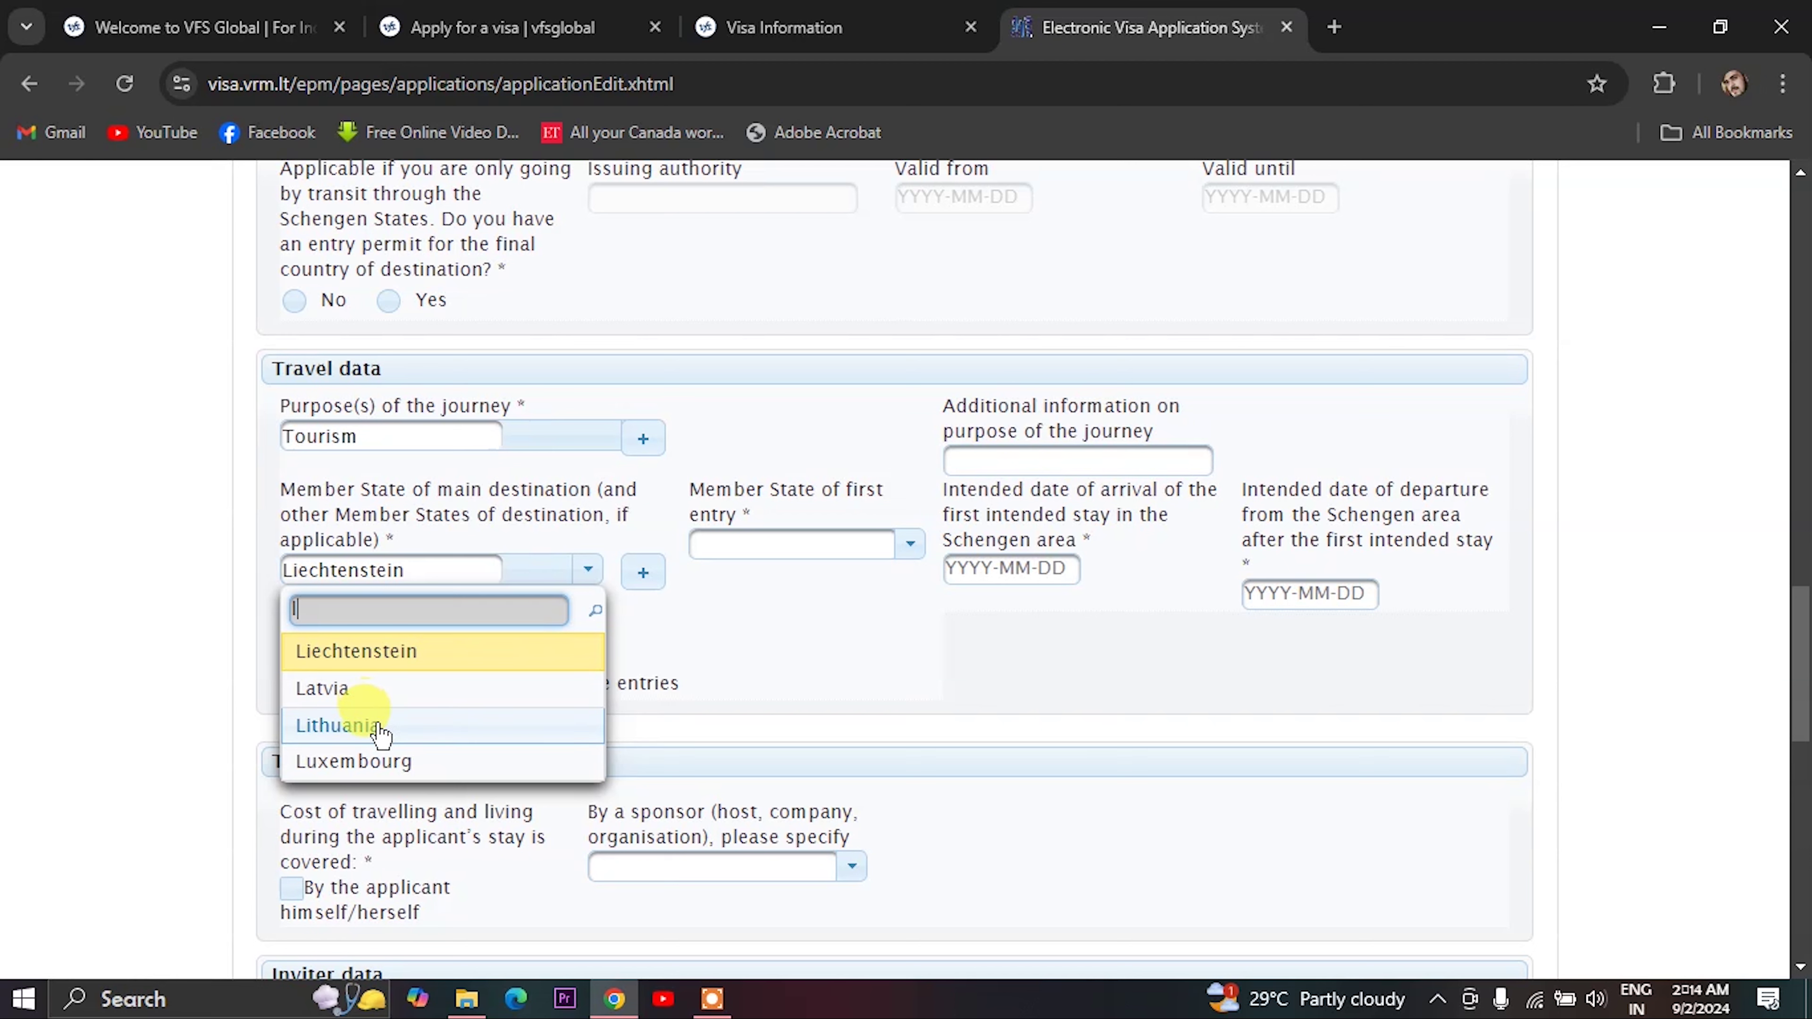
click(376, 727)
click(770, 547)
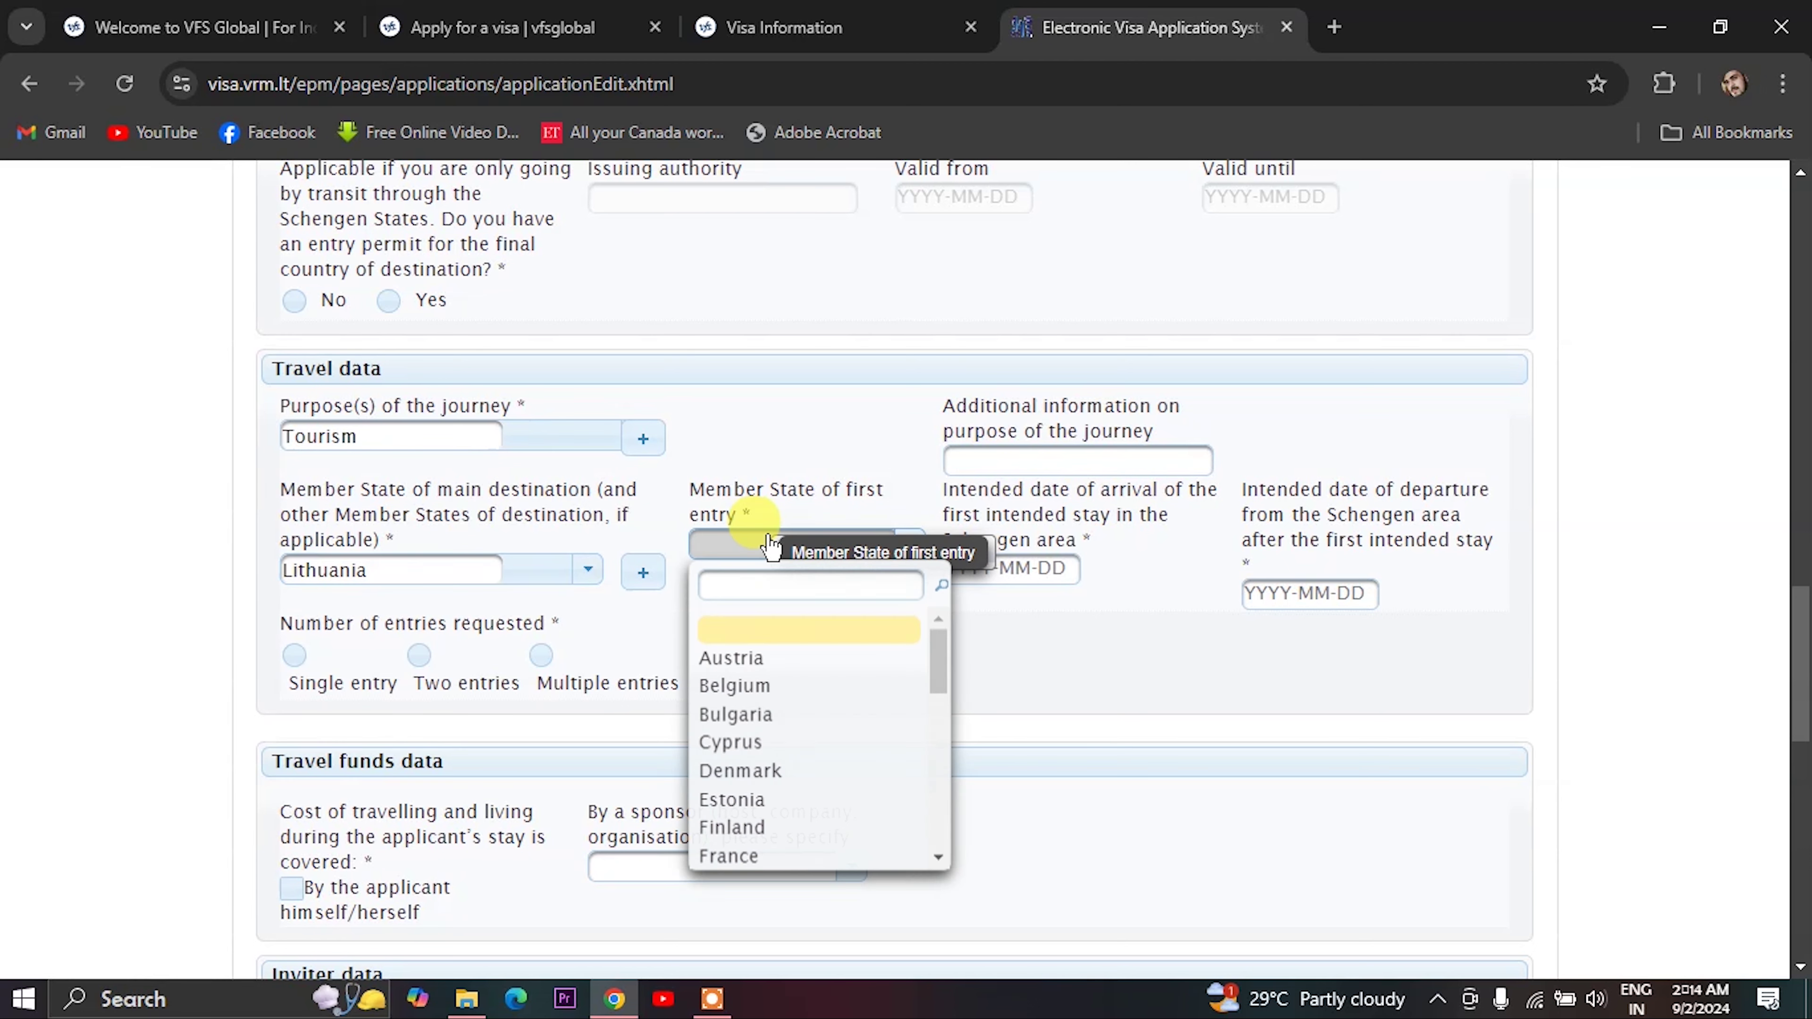
text(l)
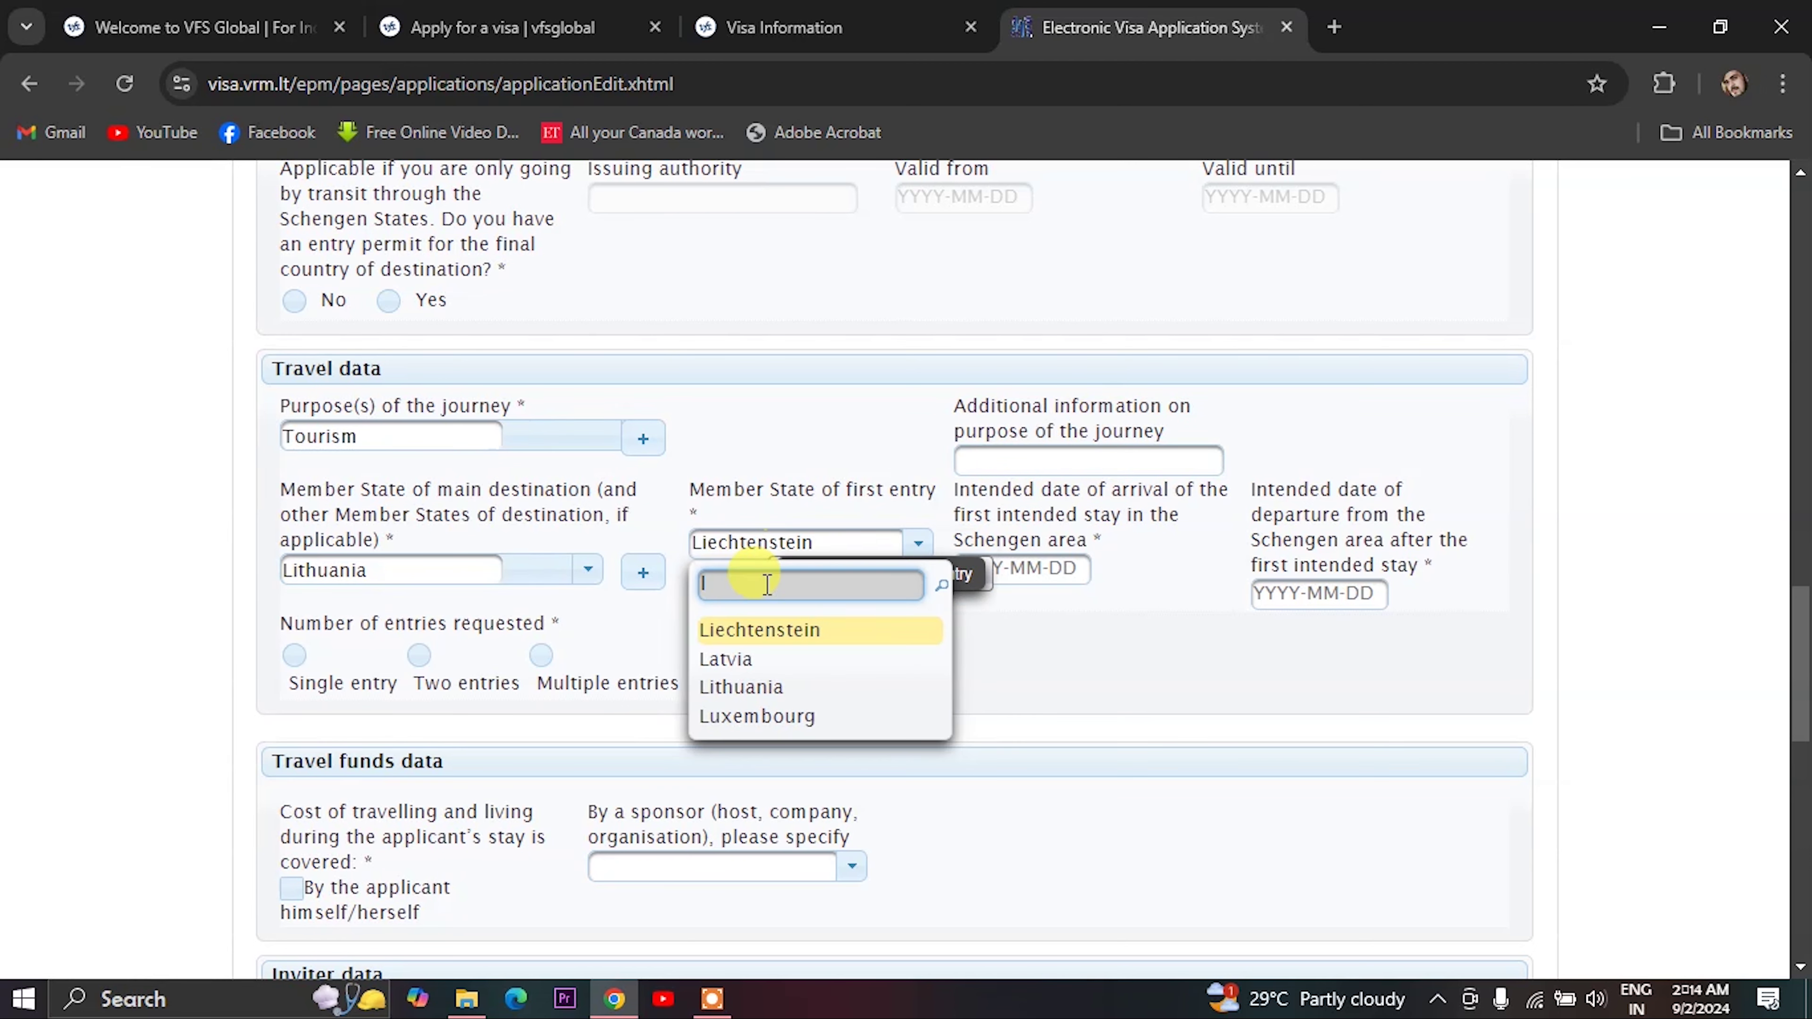
click(757, 688)
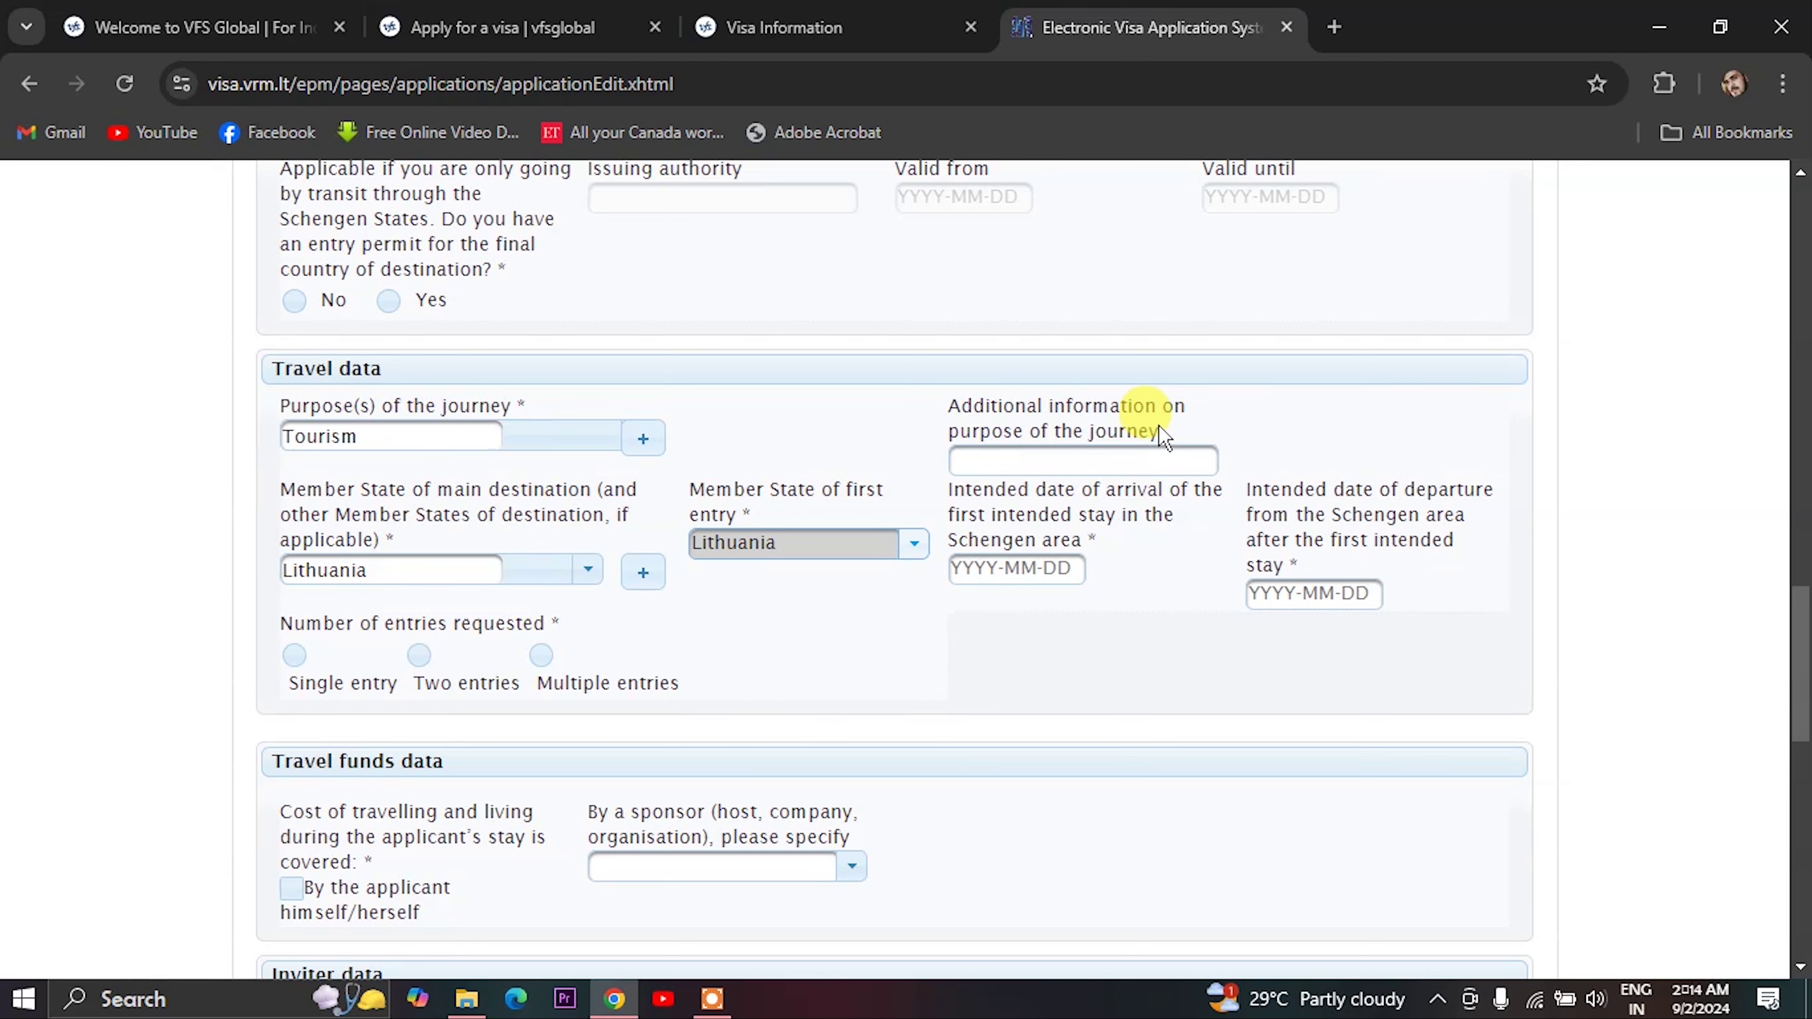
- Enter 'tourism' as additional information on the journey purpose
click(1015, 458)
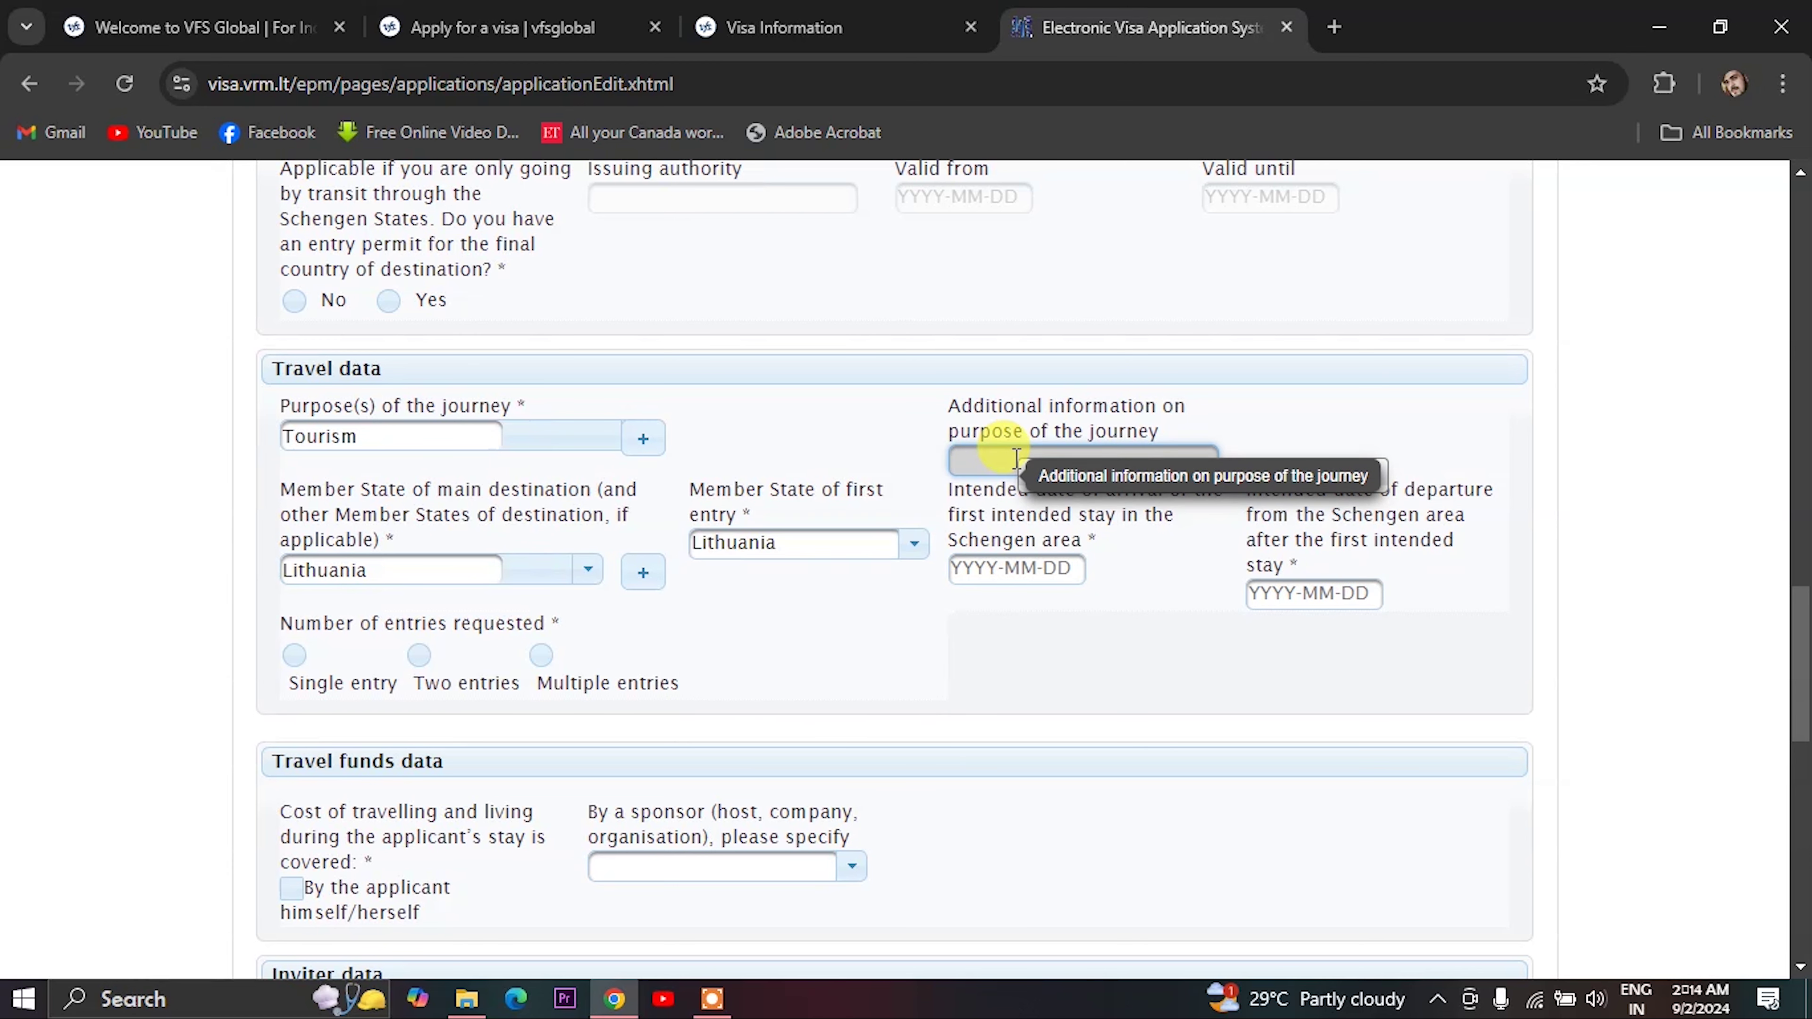
text(tourism)
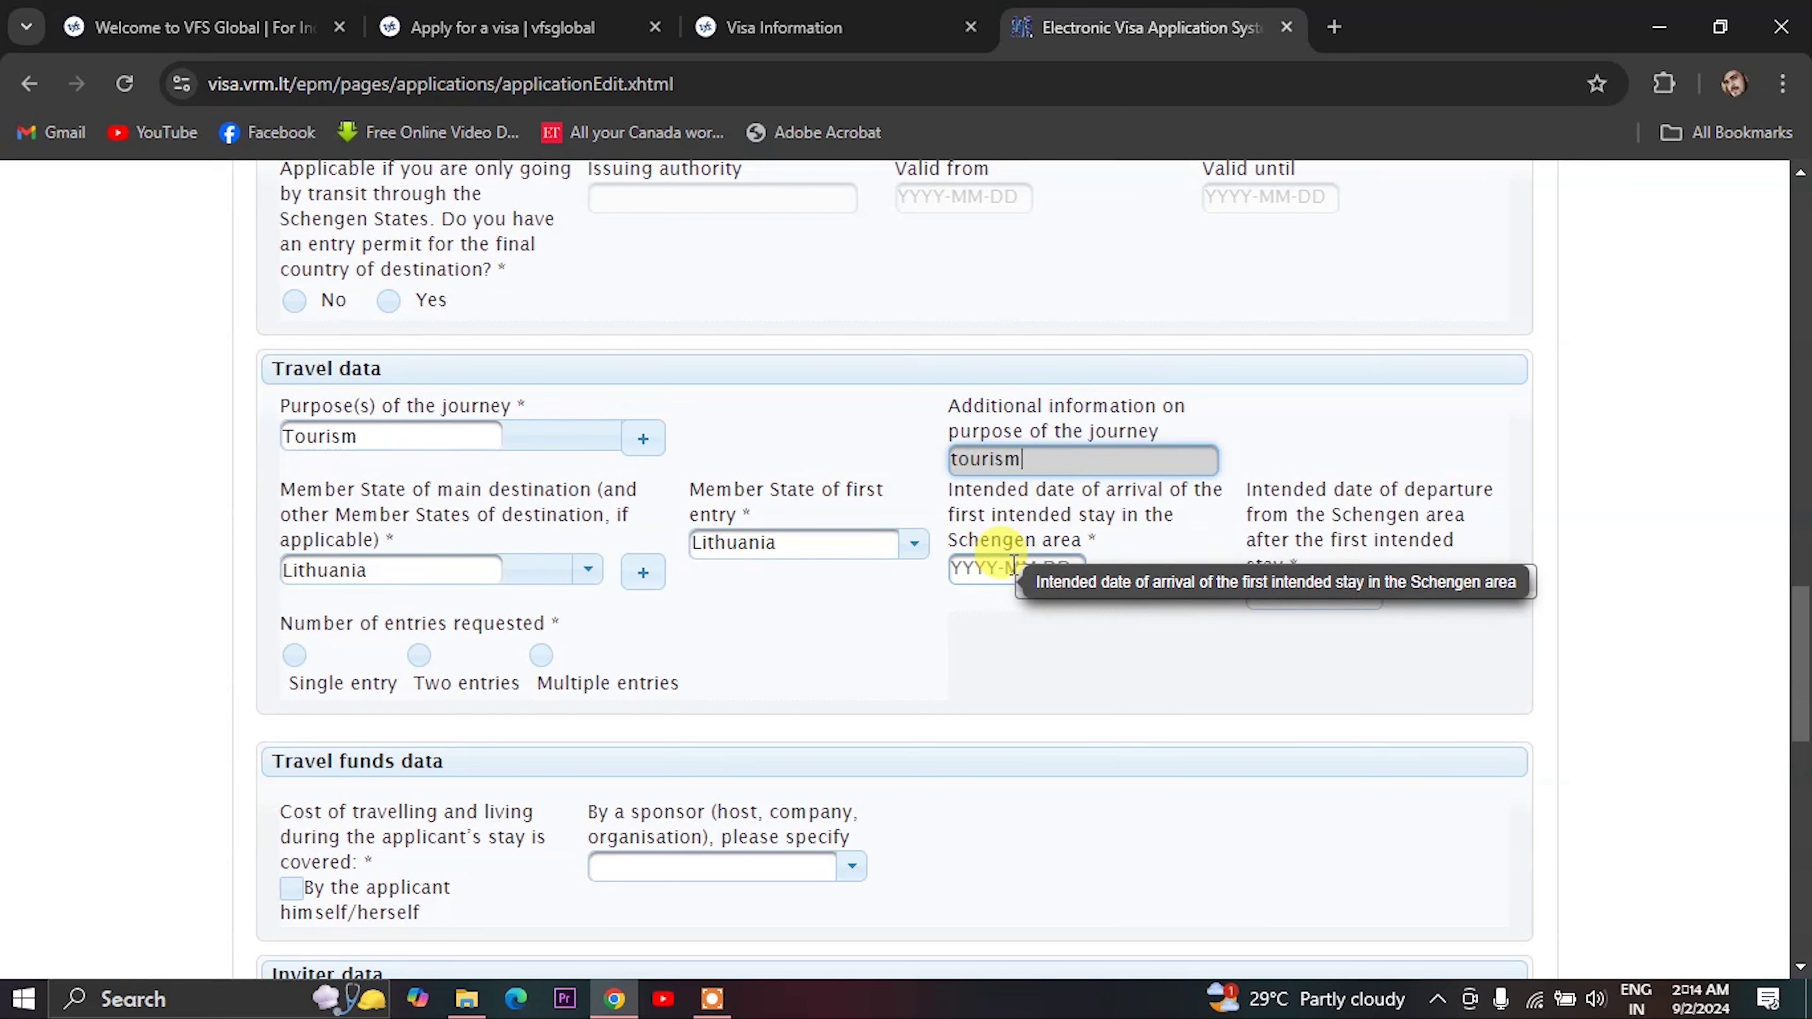
click(1013, 563)
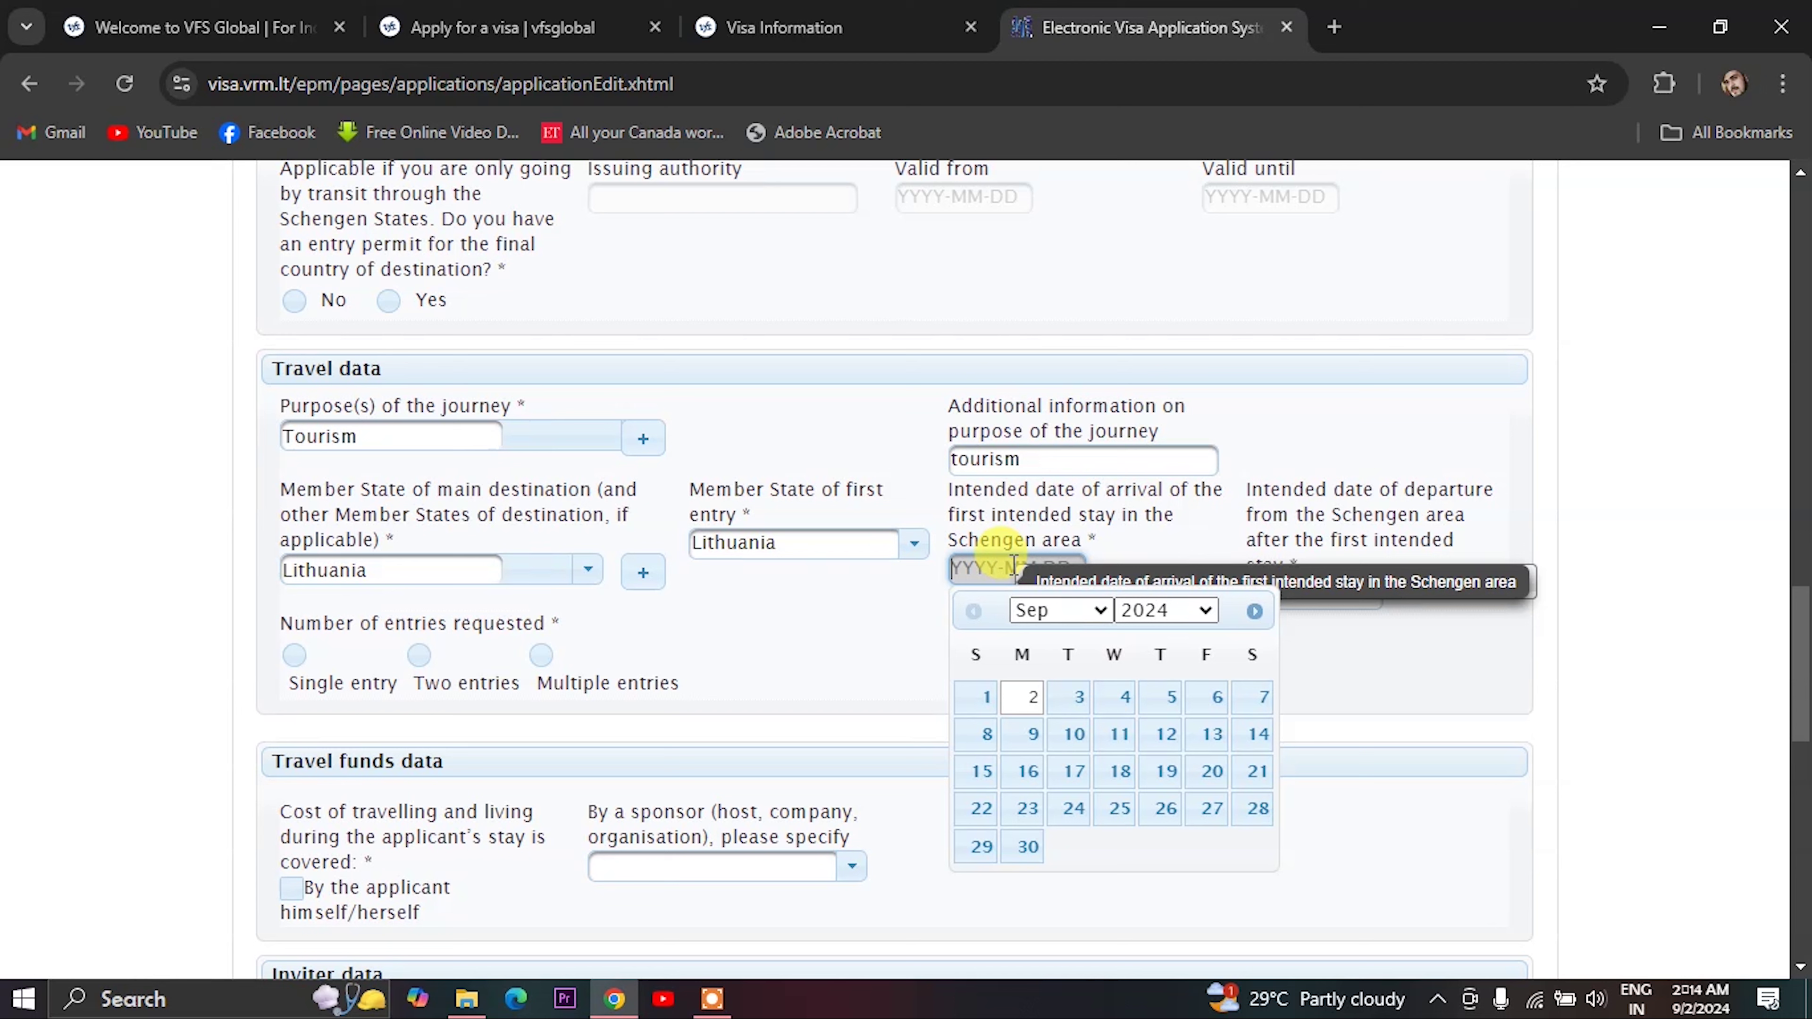
- Set the intended arrival date to 12 November 2024
click(1162, 612)
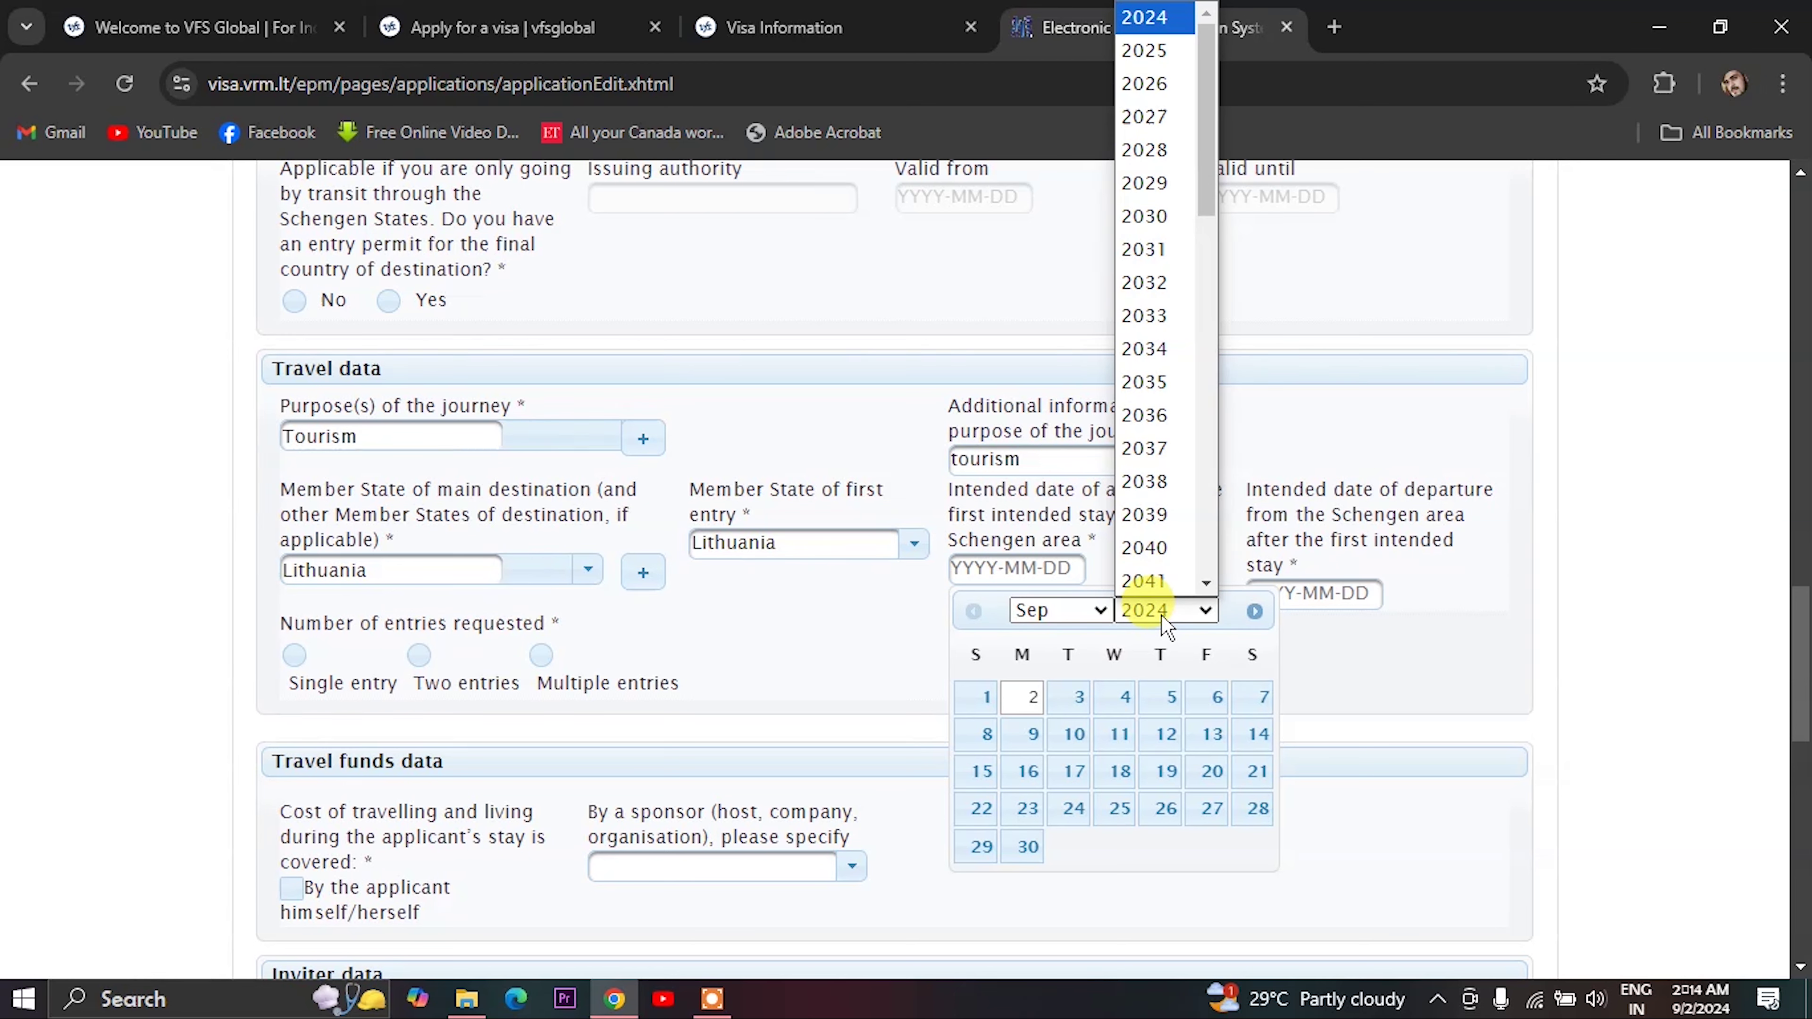
click(1049, 610)
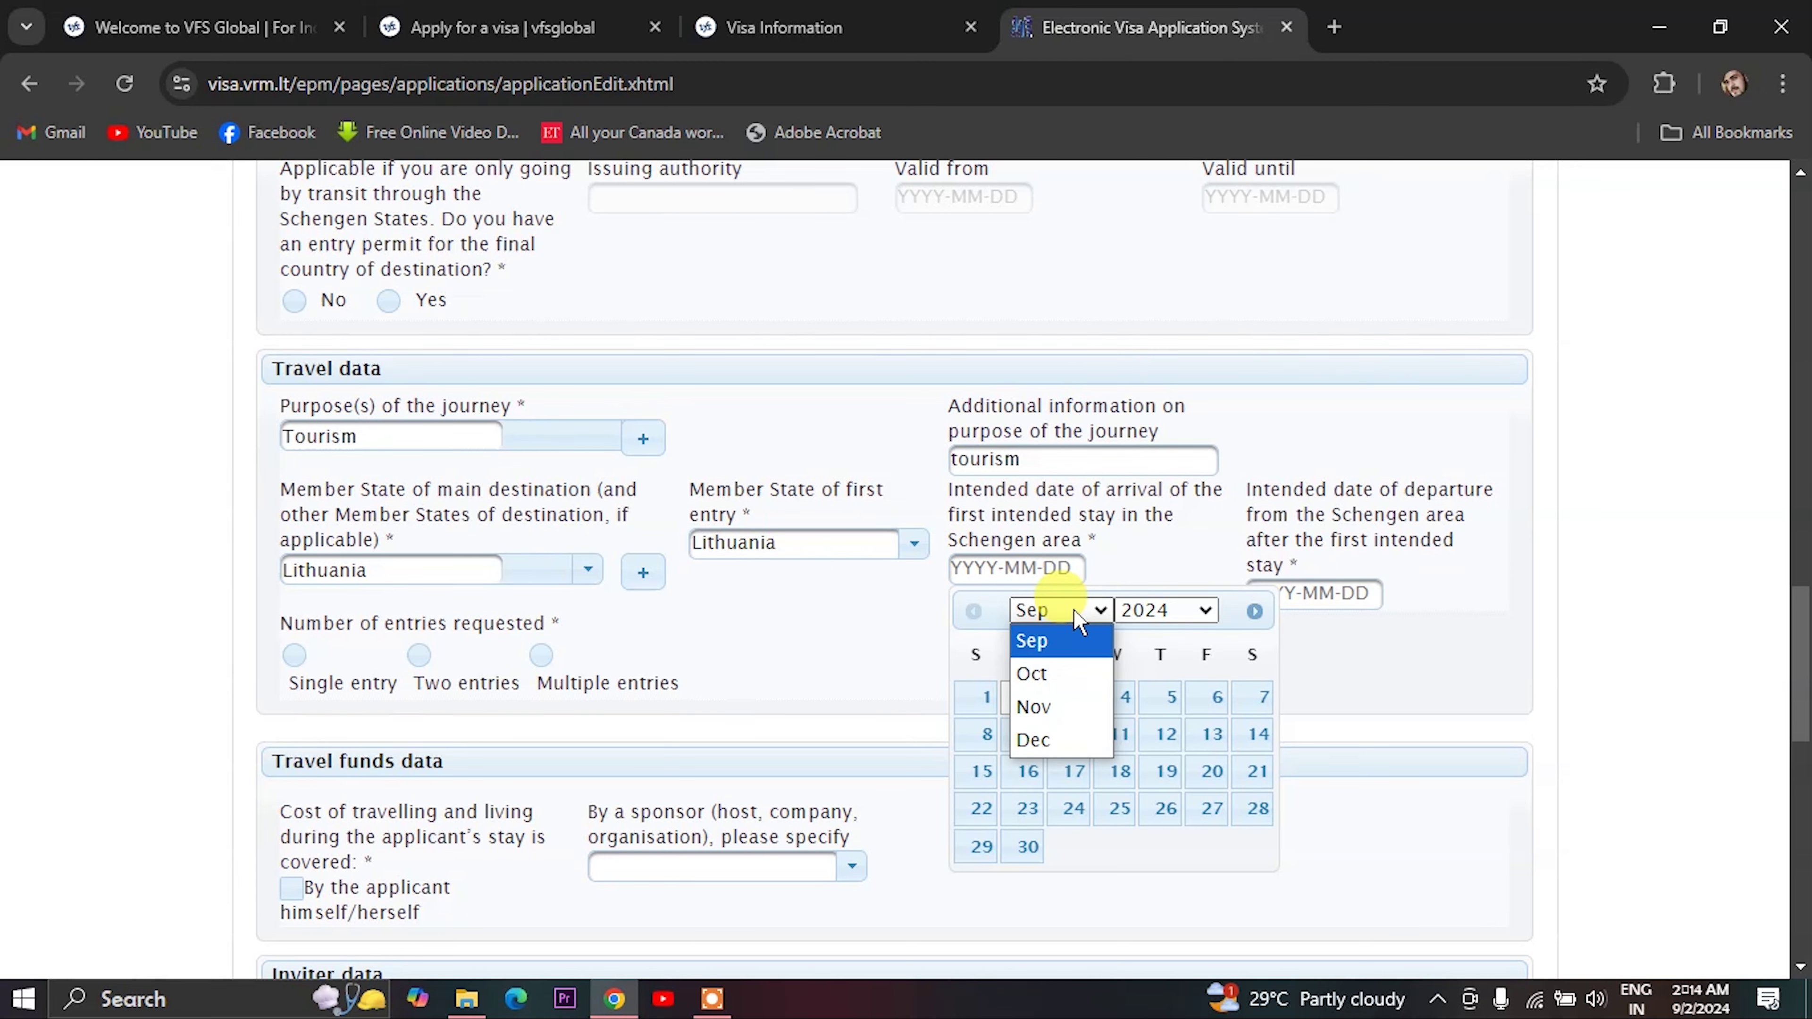
click(1054, 709)
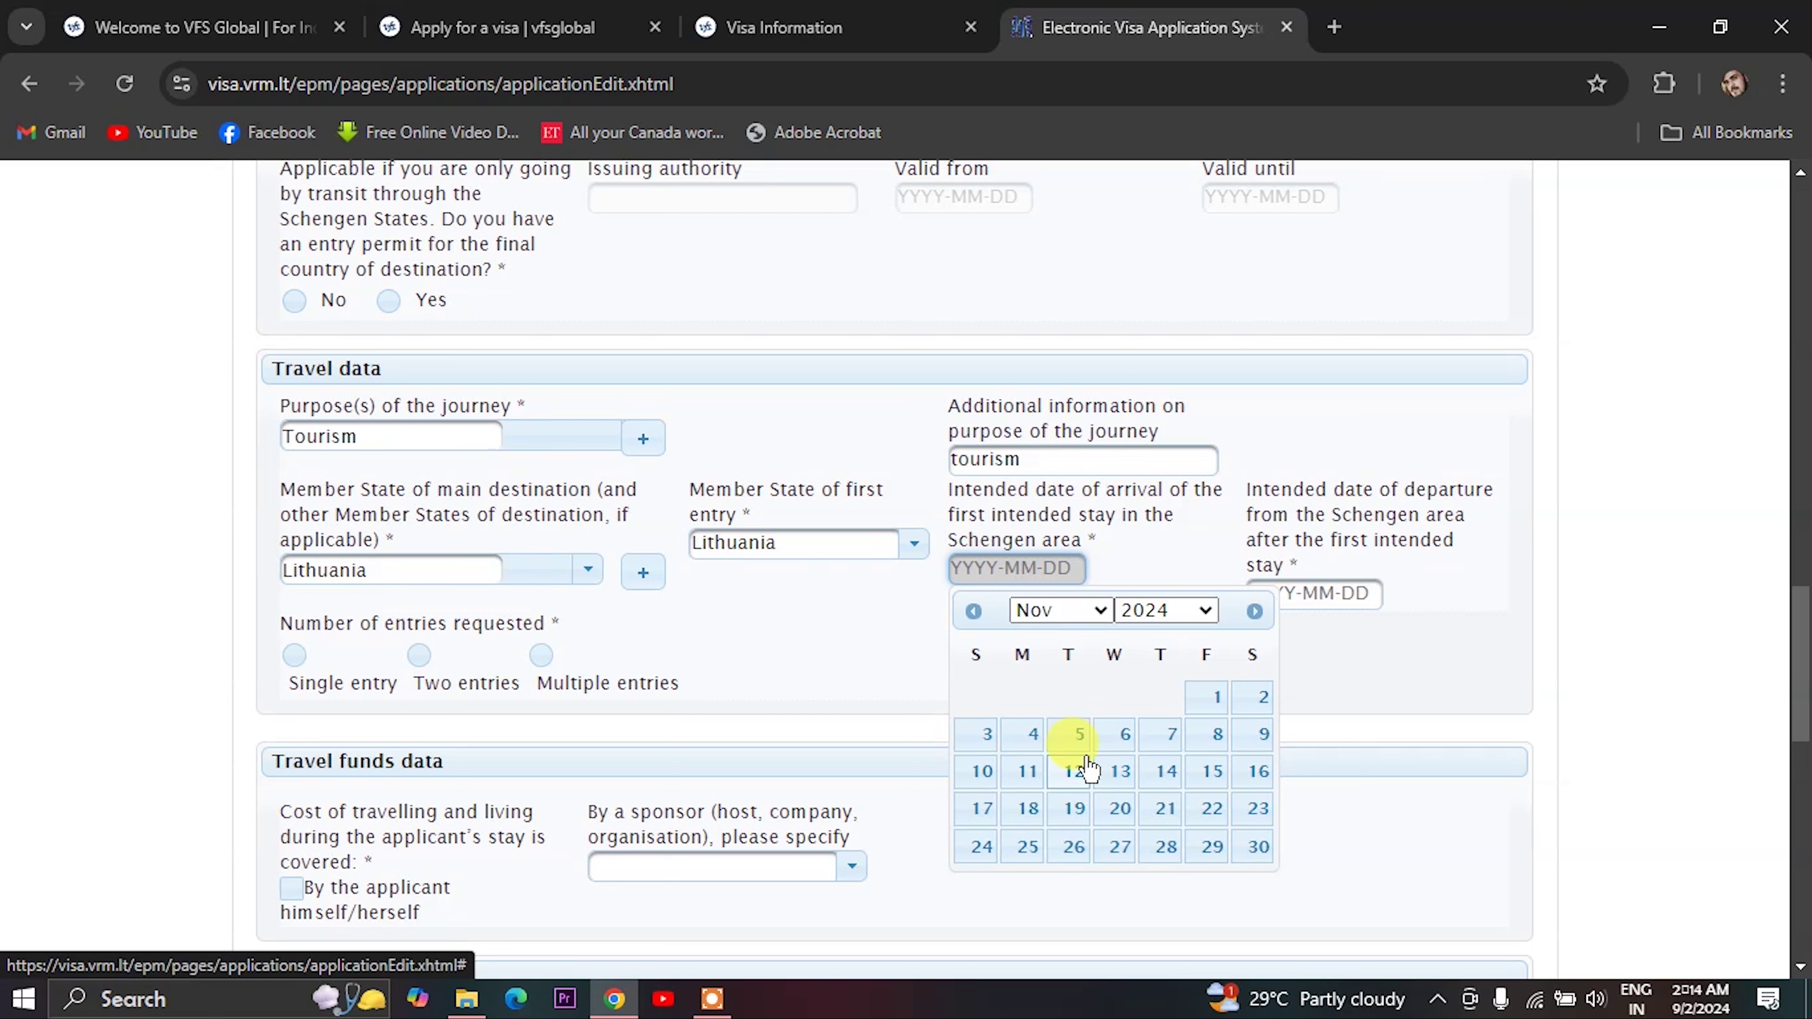
click(1082, 785)
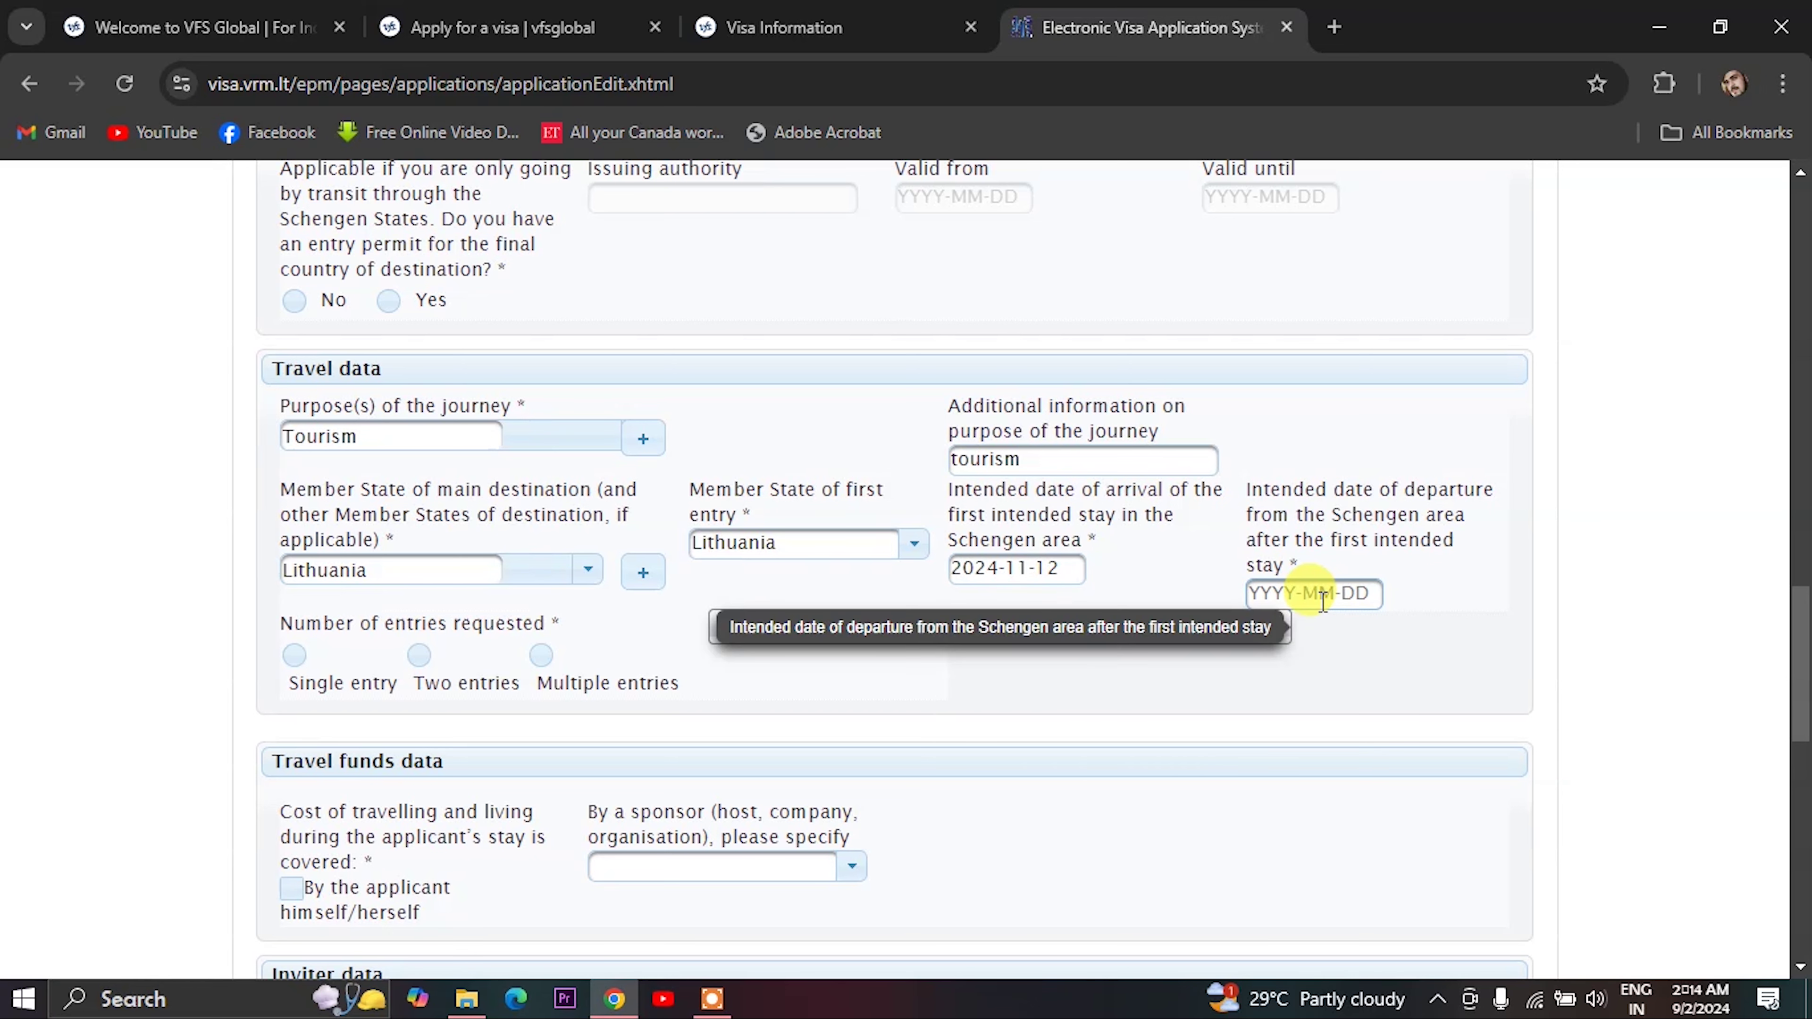
- Set the intended departure date to 29 November 2024
click(1321, 599)
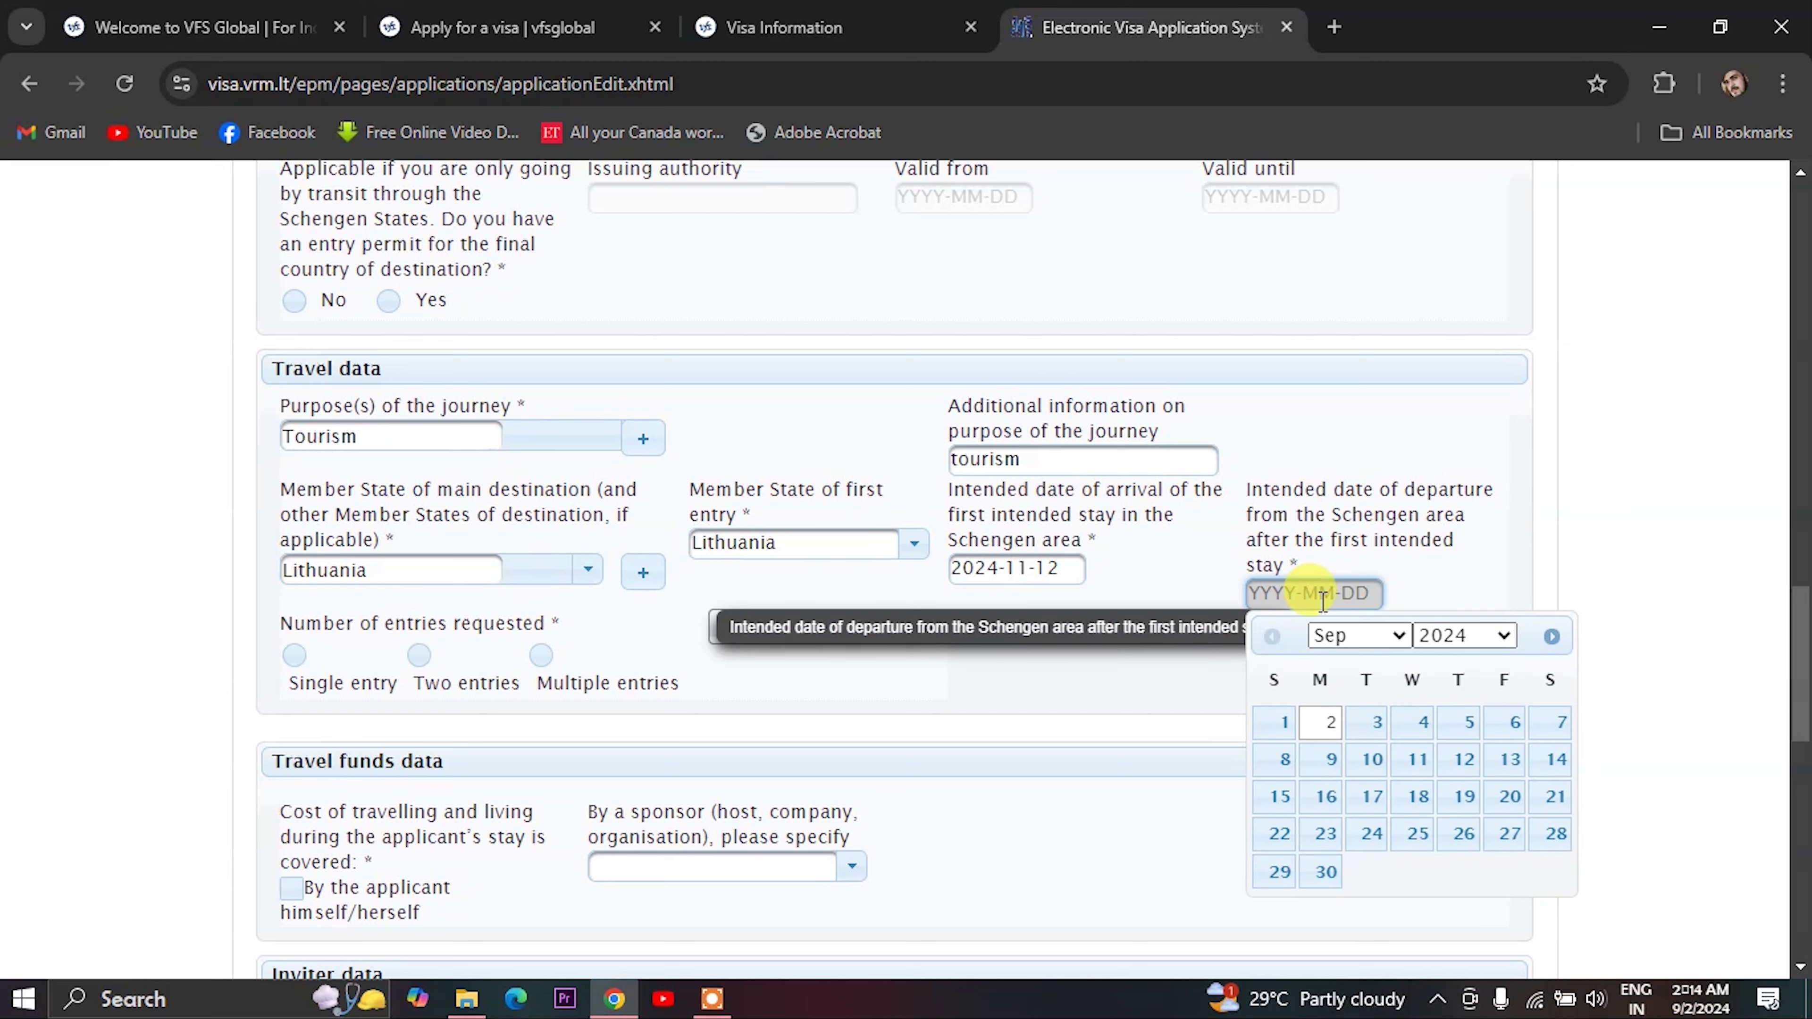
click(1340, 636)
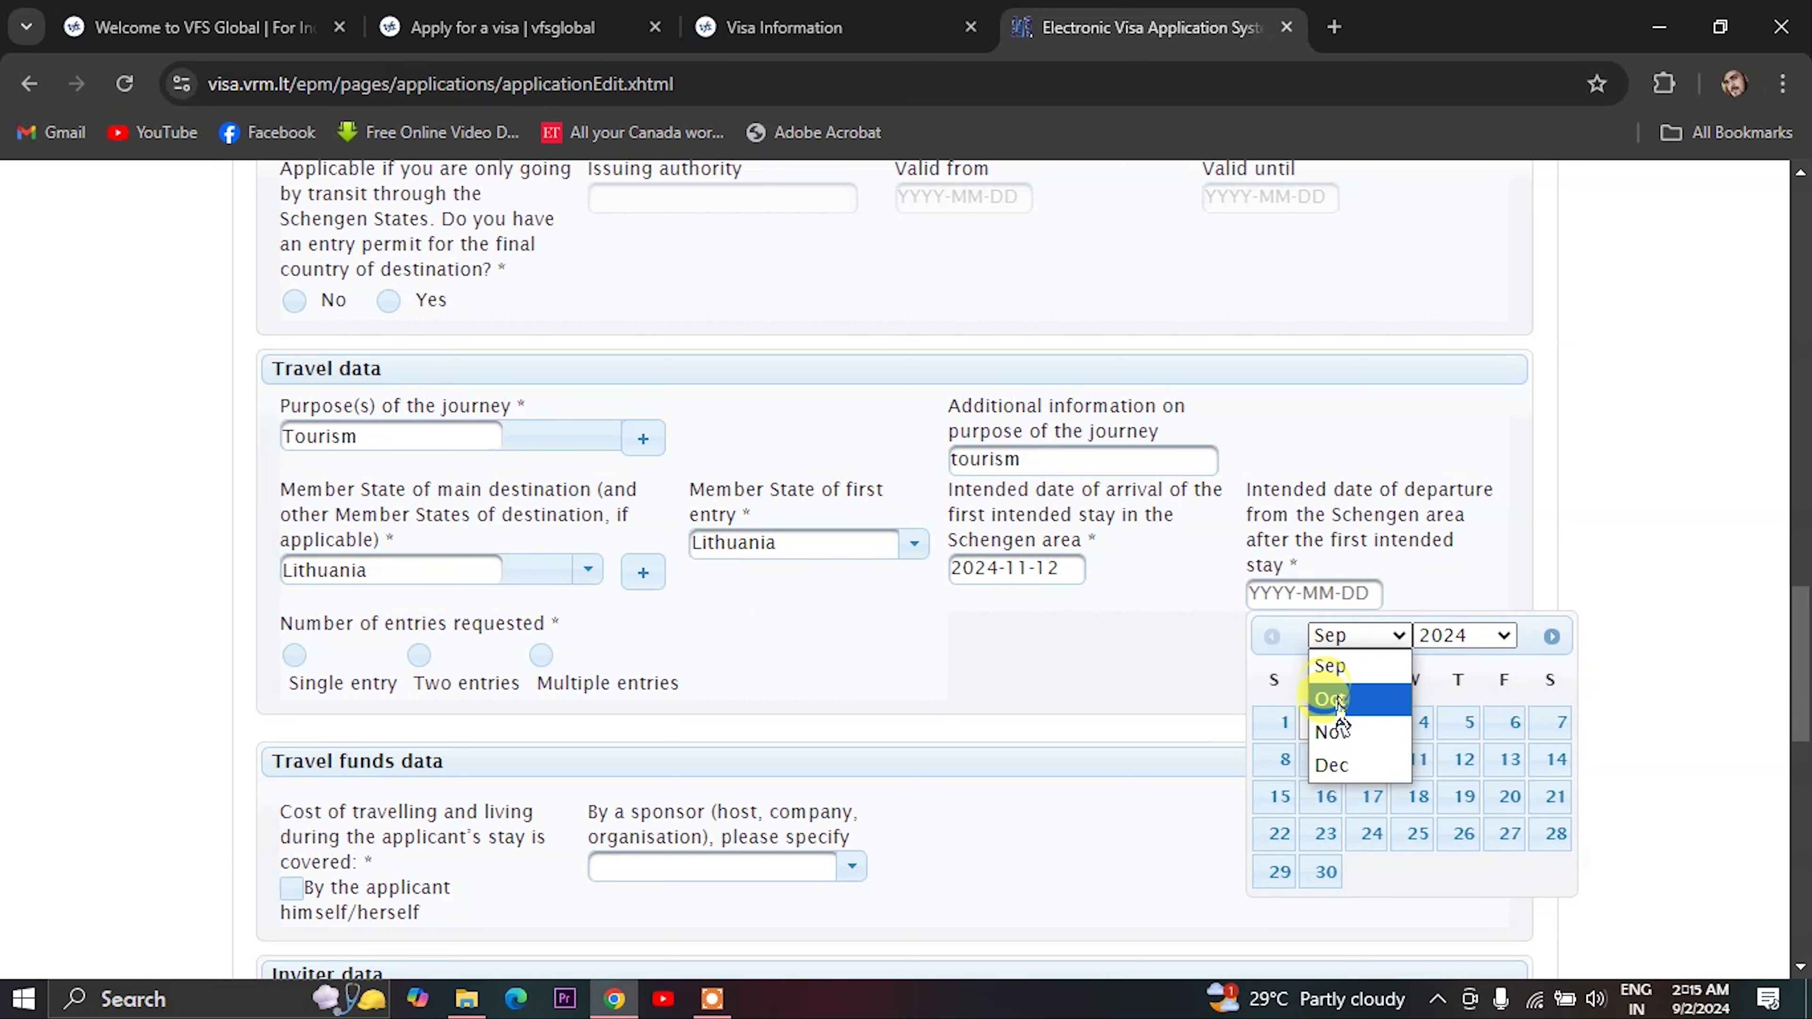
click(1332, 731)
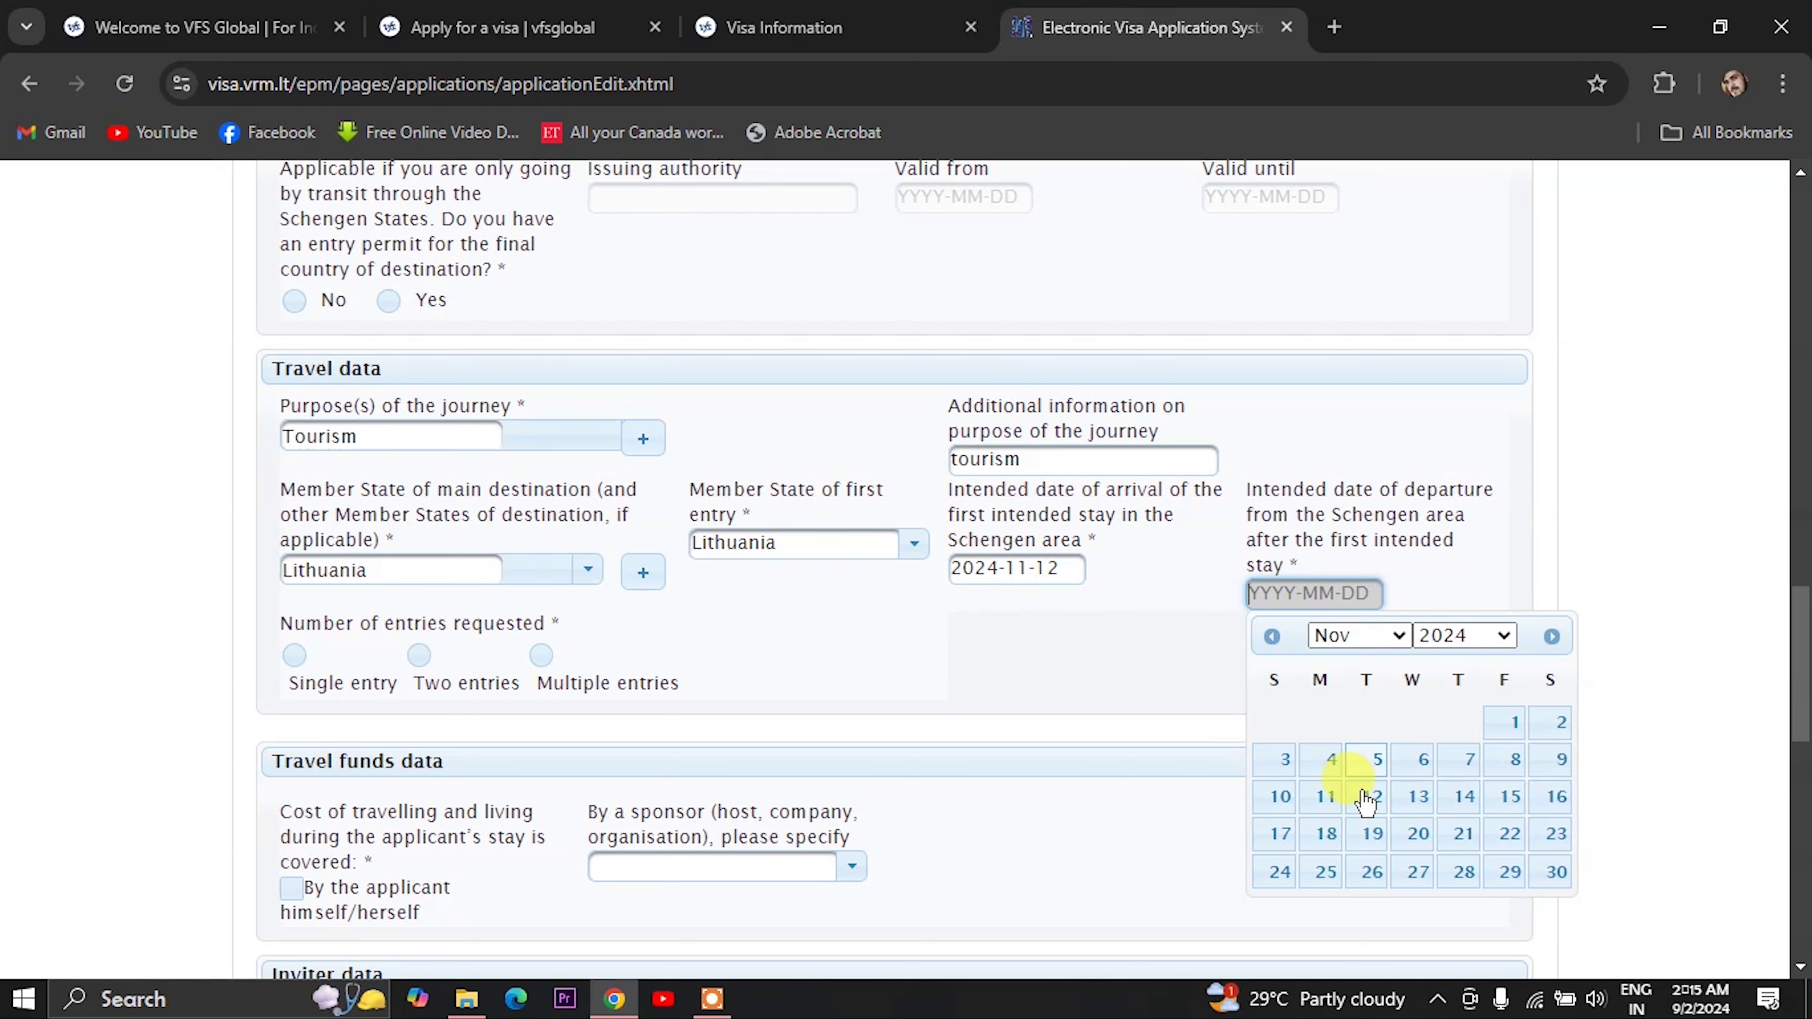
click(1498, 876)
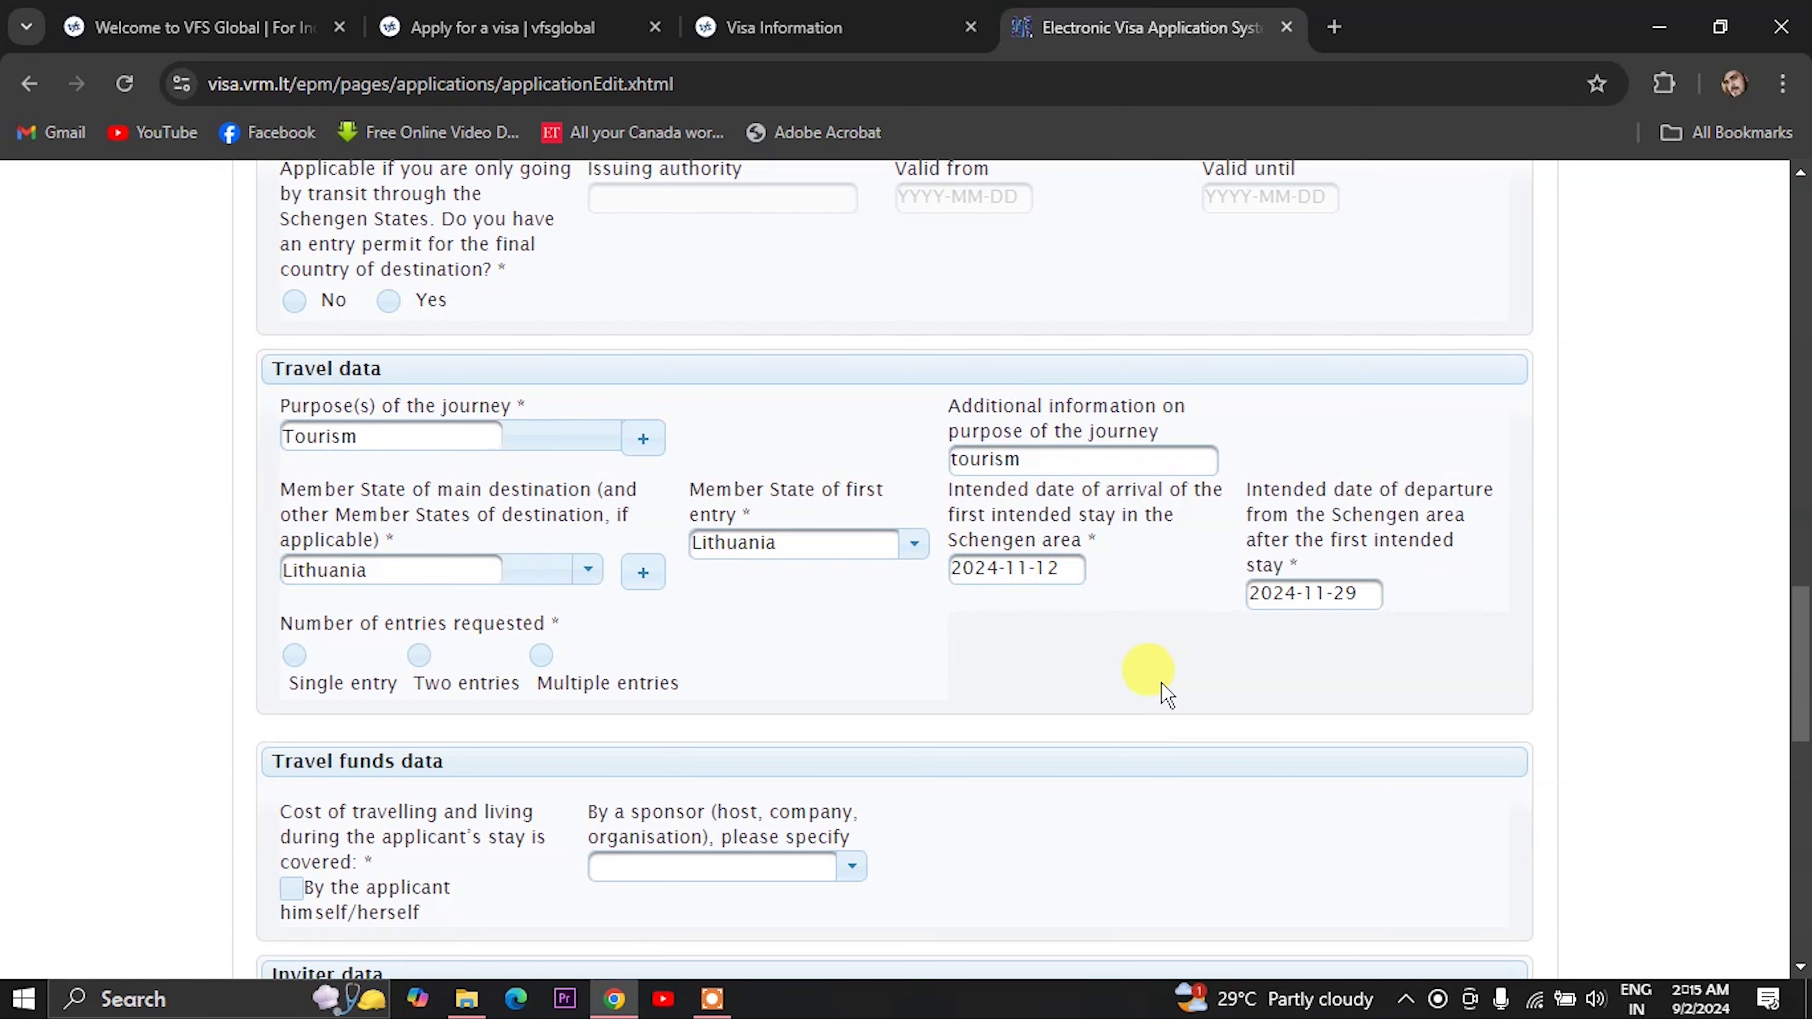
scroll(1166, 694, down, 2)
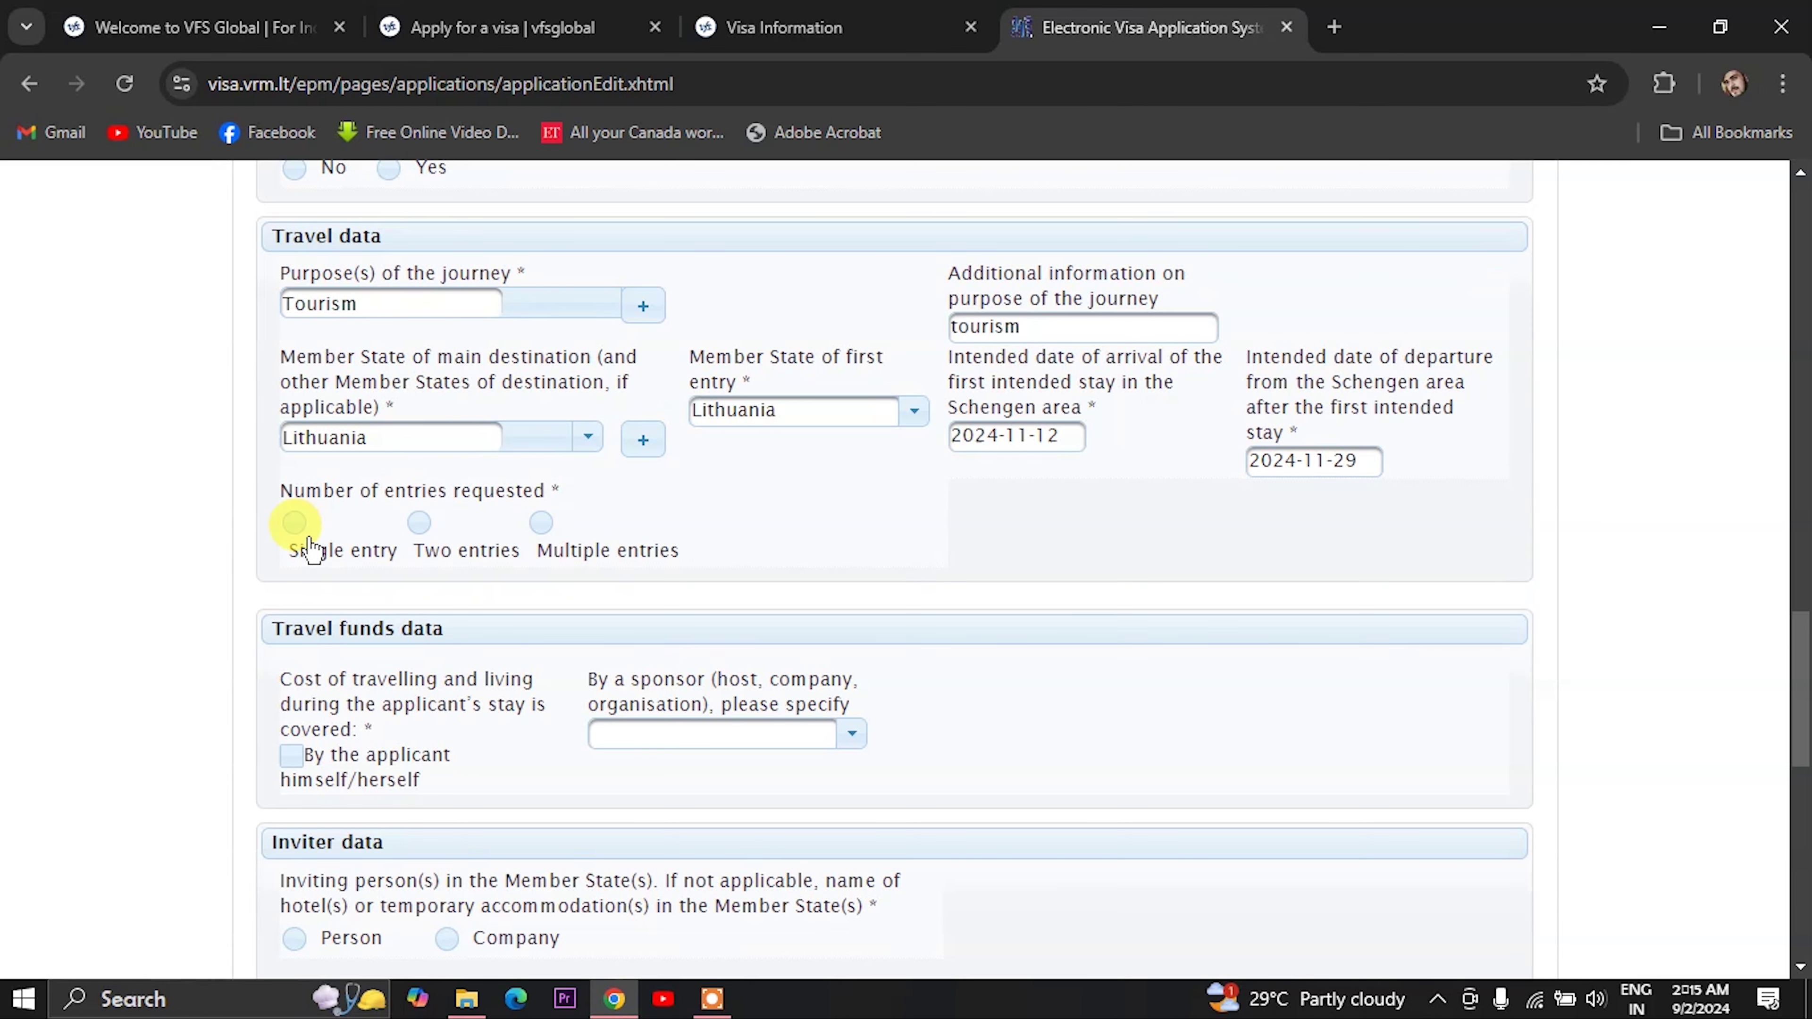
- Request a single entry and declare the costs covered by the applicant himself/herself
click(294, 522)
scroll(371, 585, down, 3)
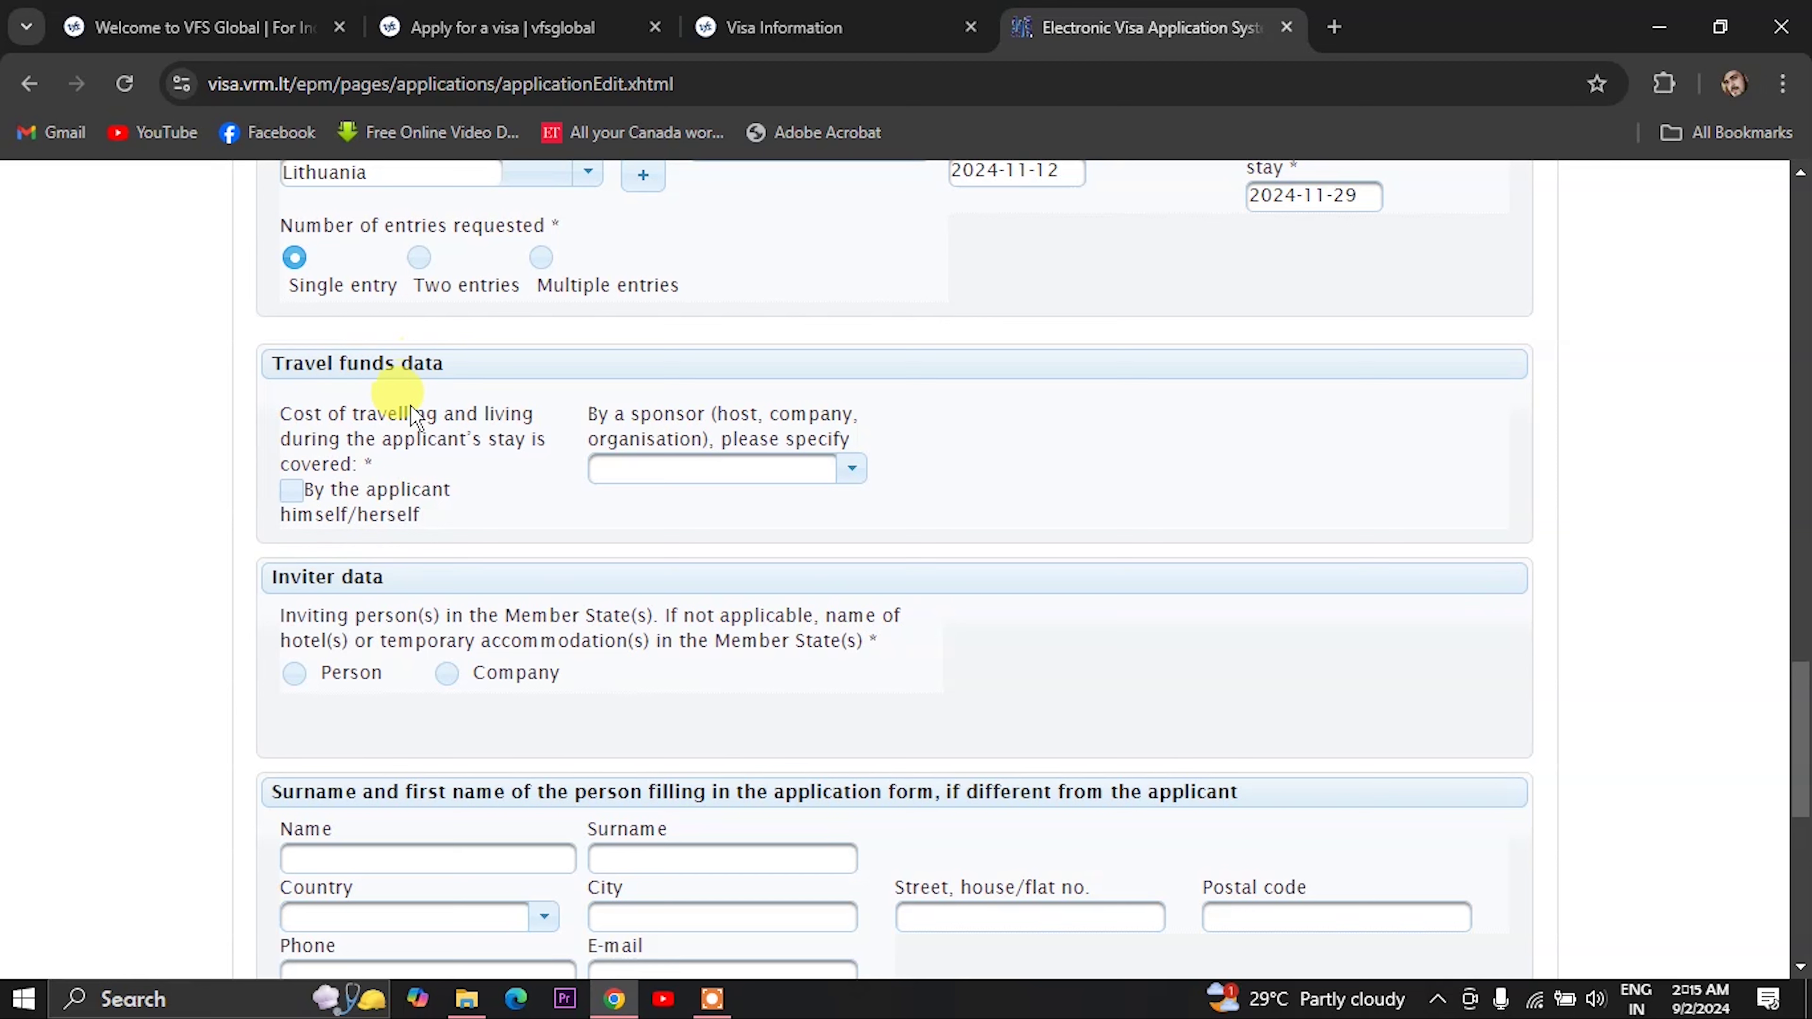
click(292, 491)
scroll(309, 534, down, 2)
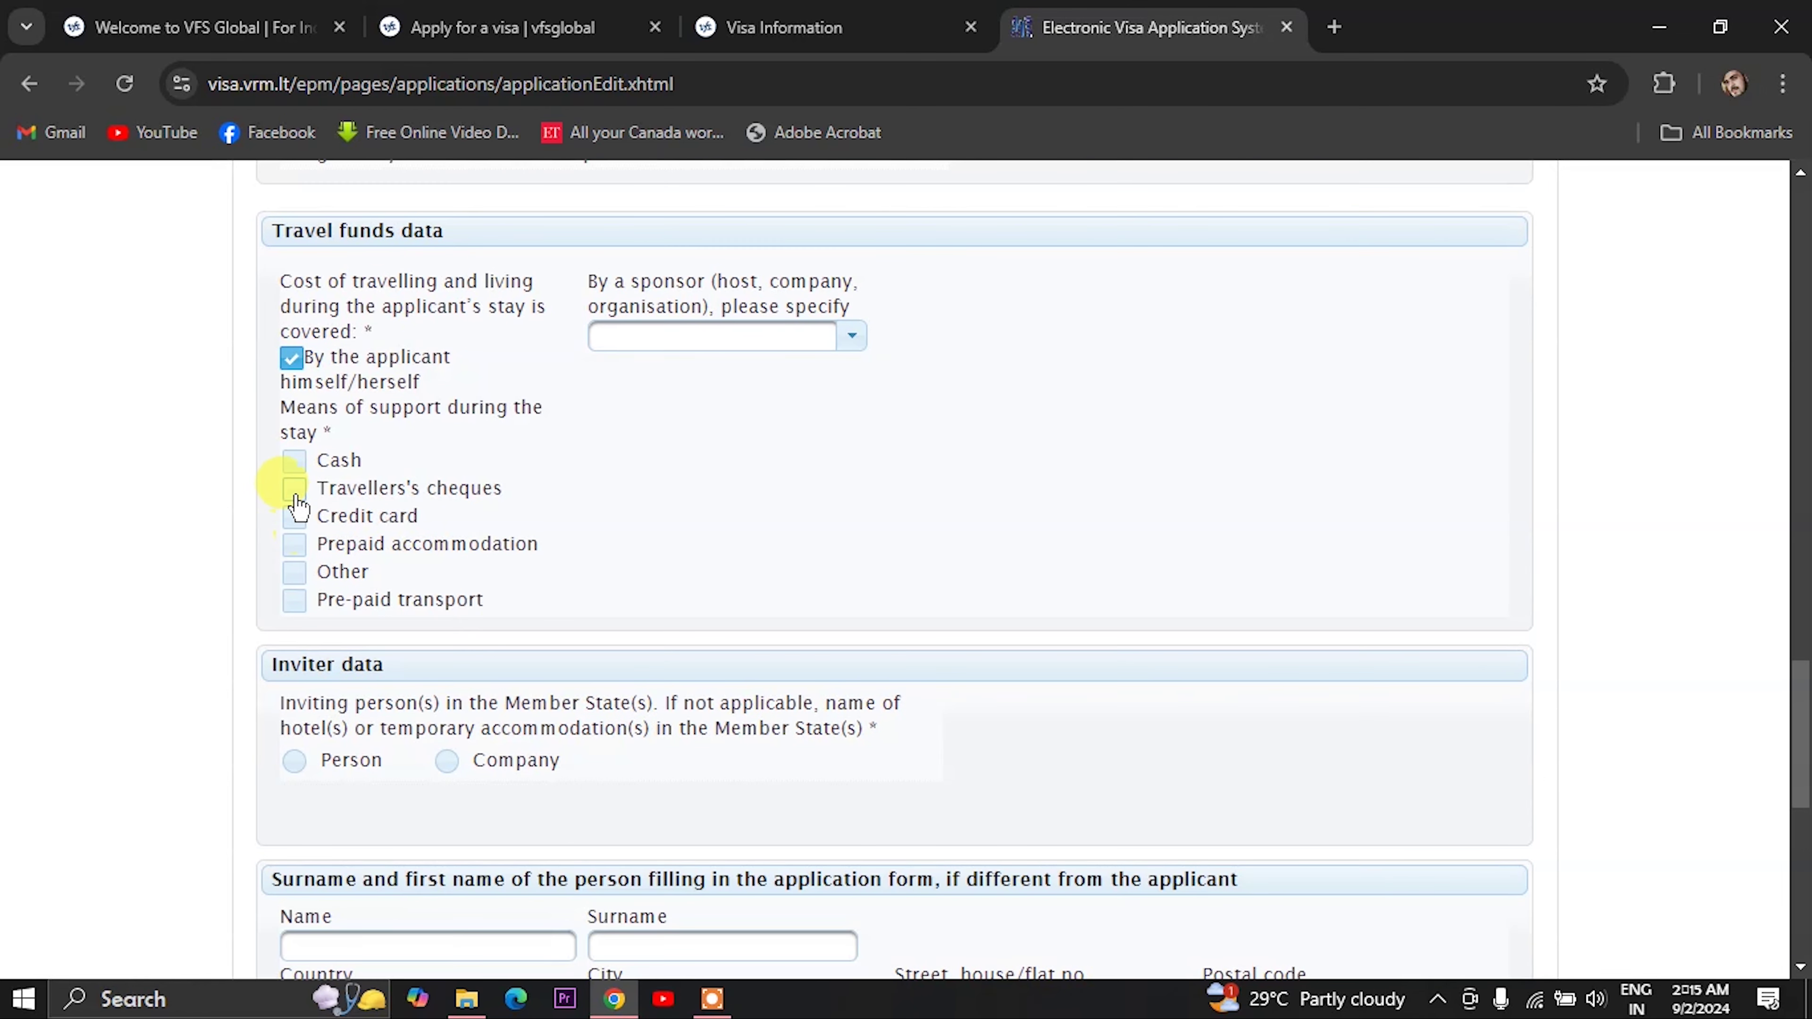
- Tick Cash, Credit card, Prepaid accommodation and Other, describing Other as 'debit card travel insurance'
click(296, 462)
click(294, 517)
click(298, 545)
click(298, 573)
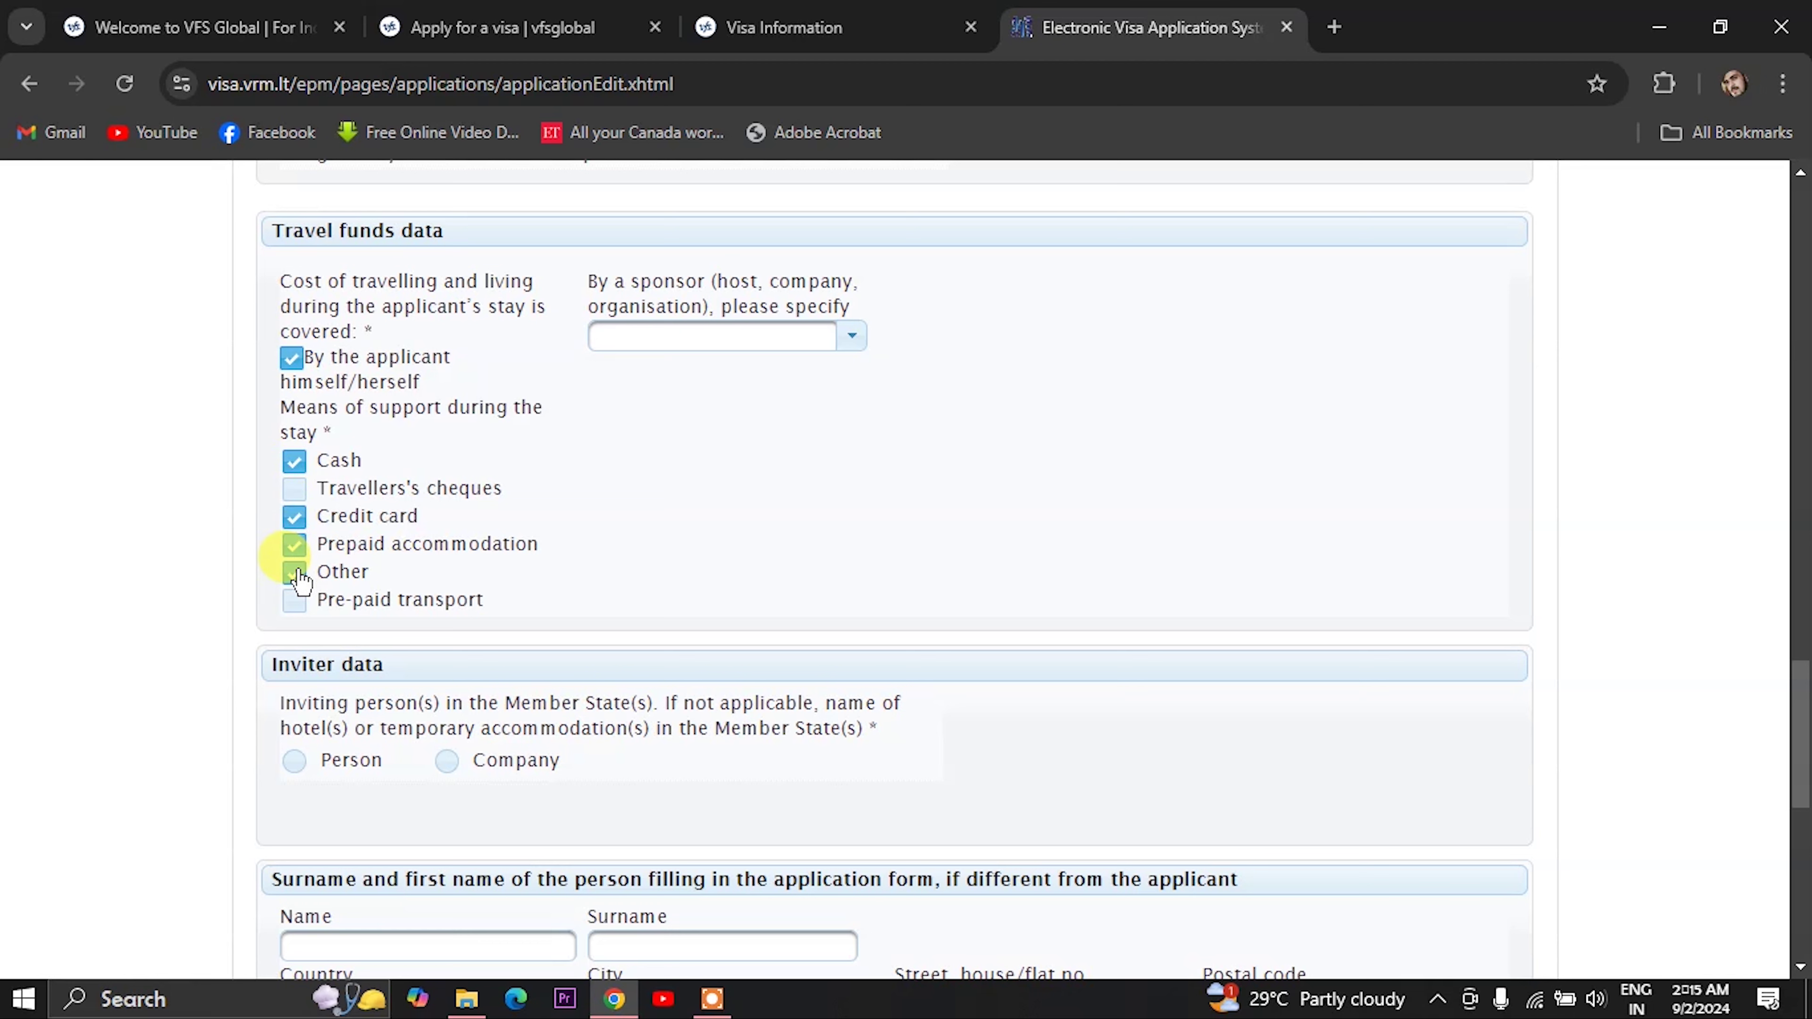
click(303, 629)
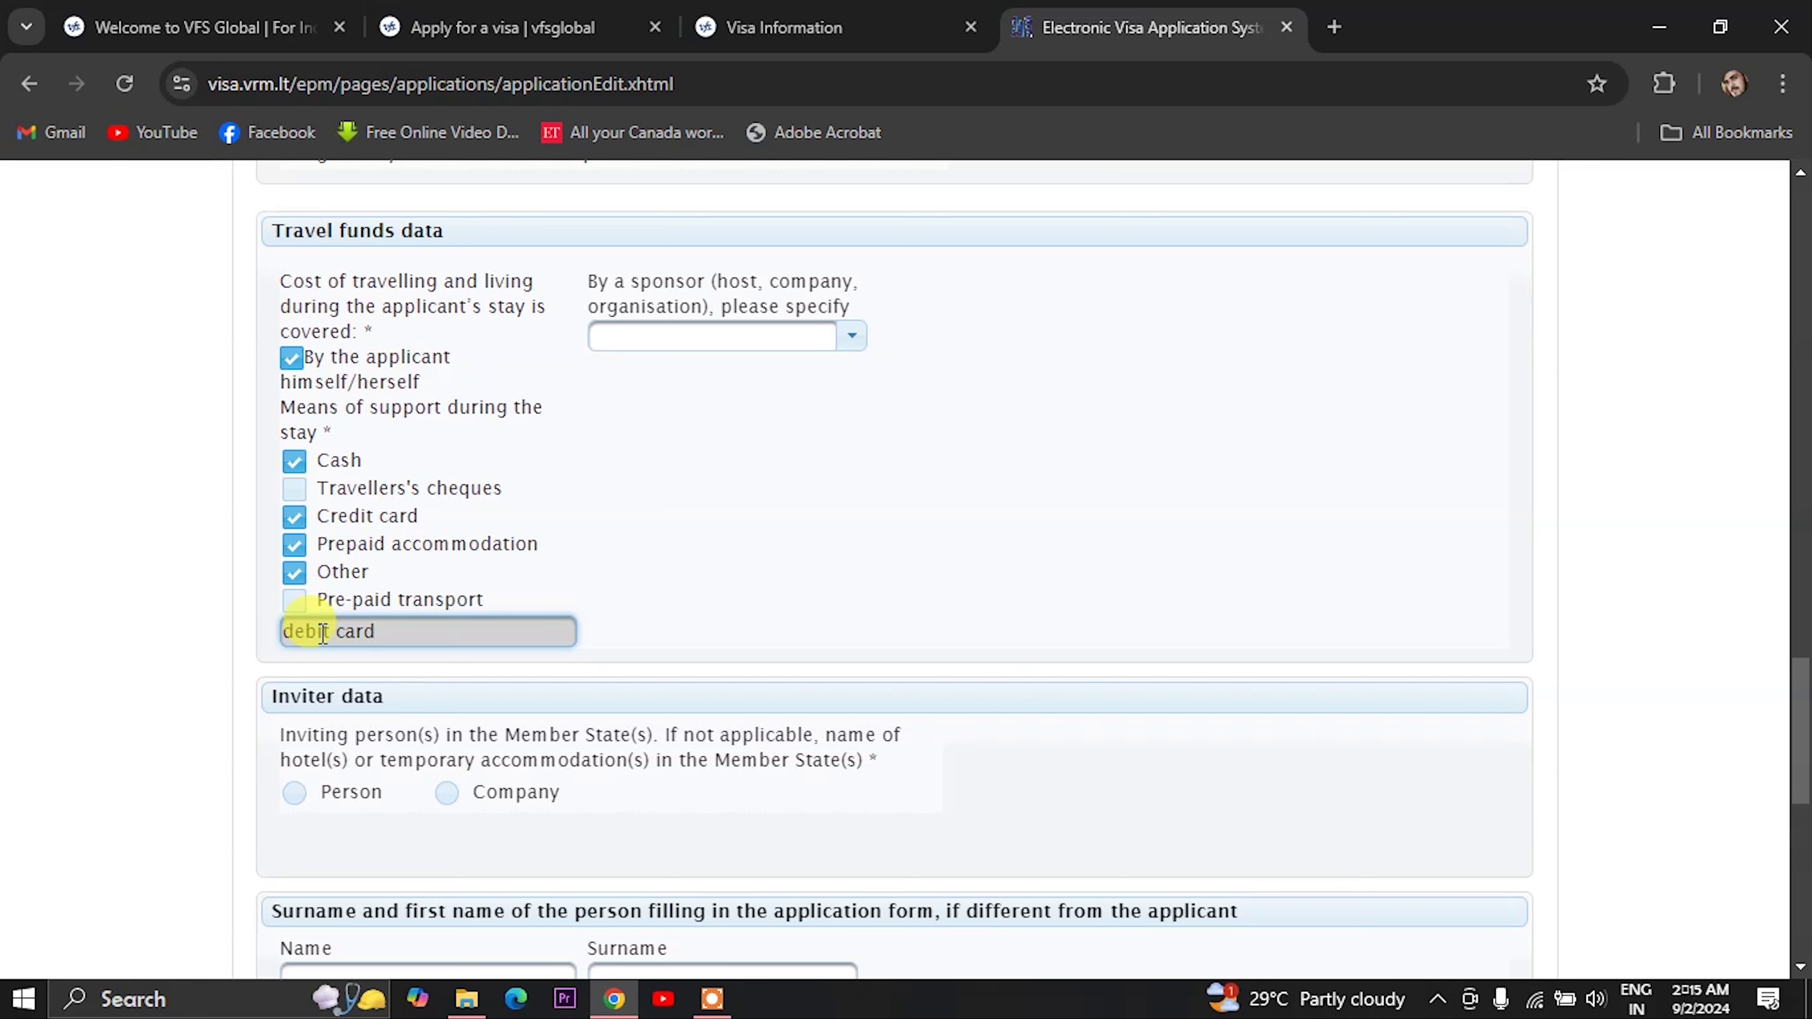
text(insurance)
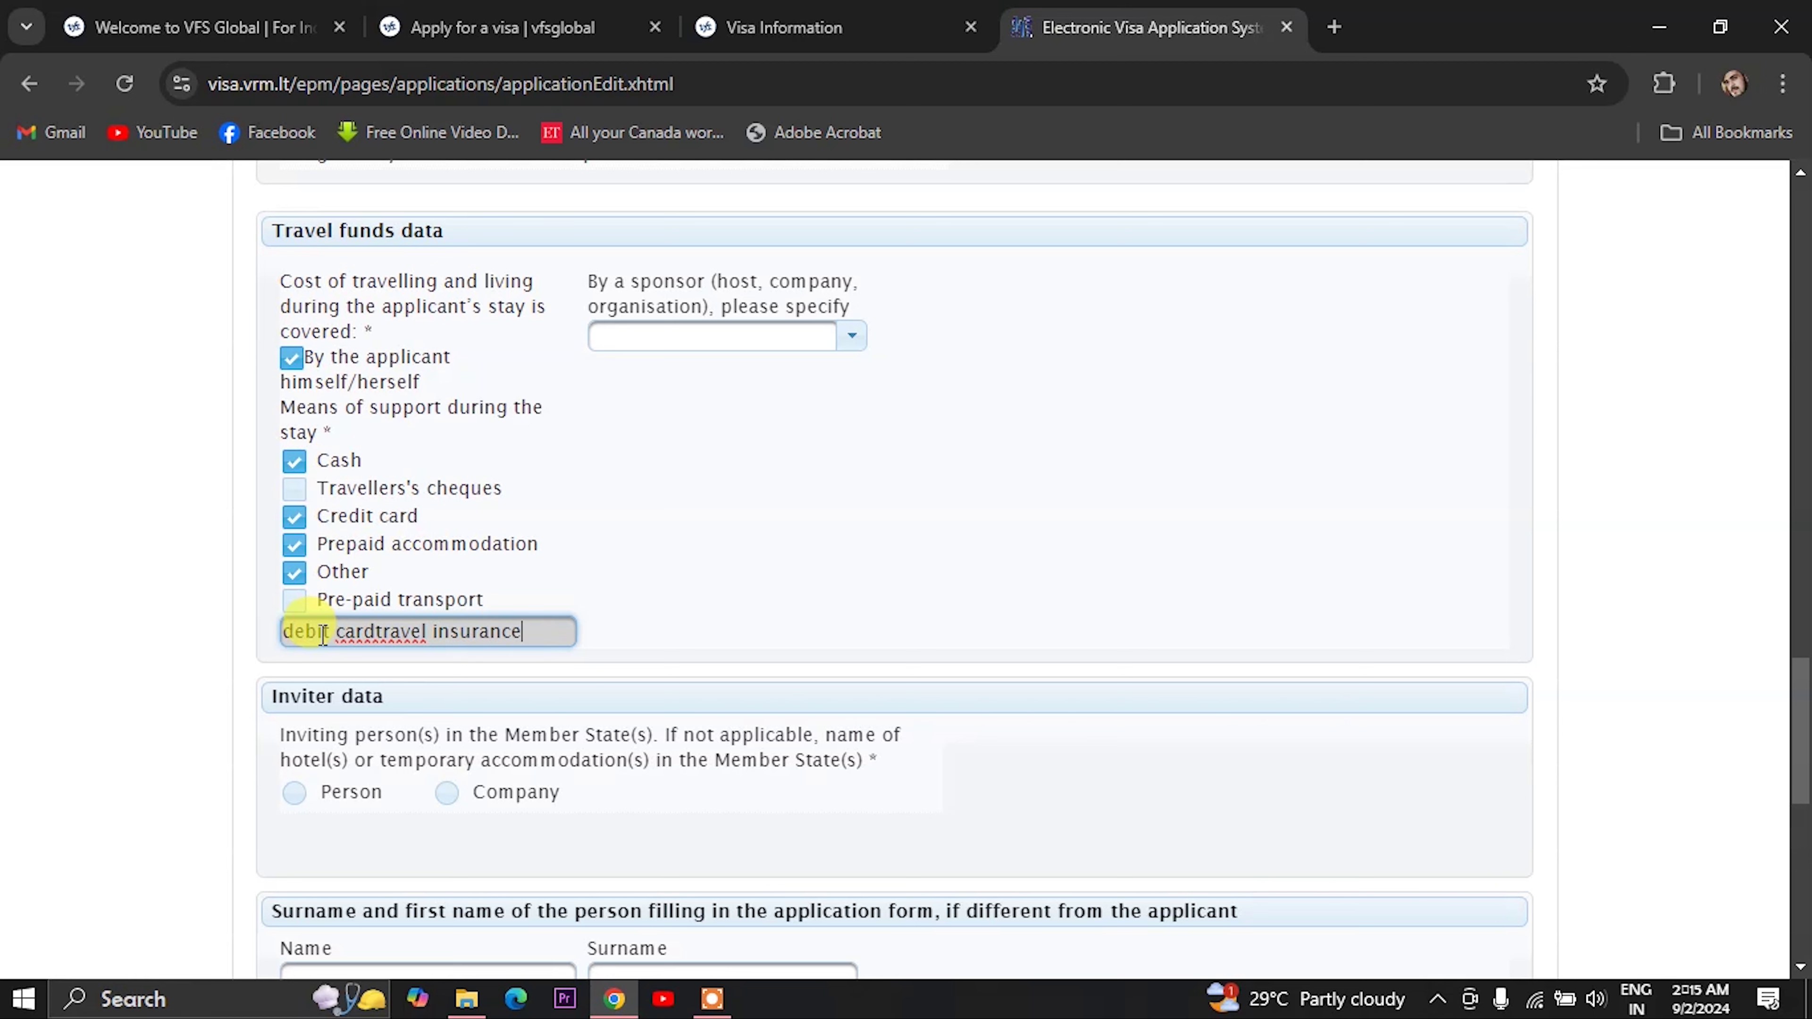
click(388, 632)
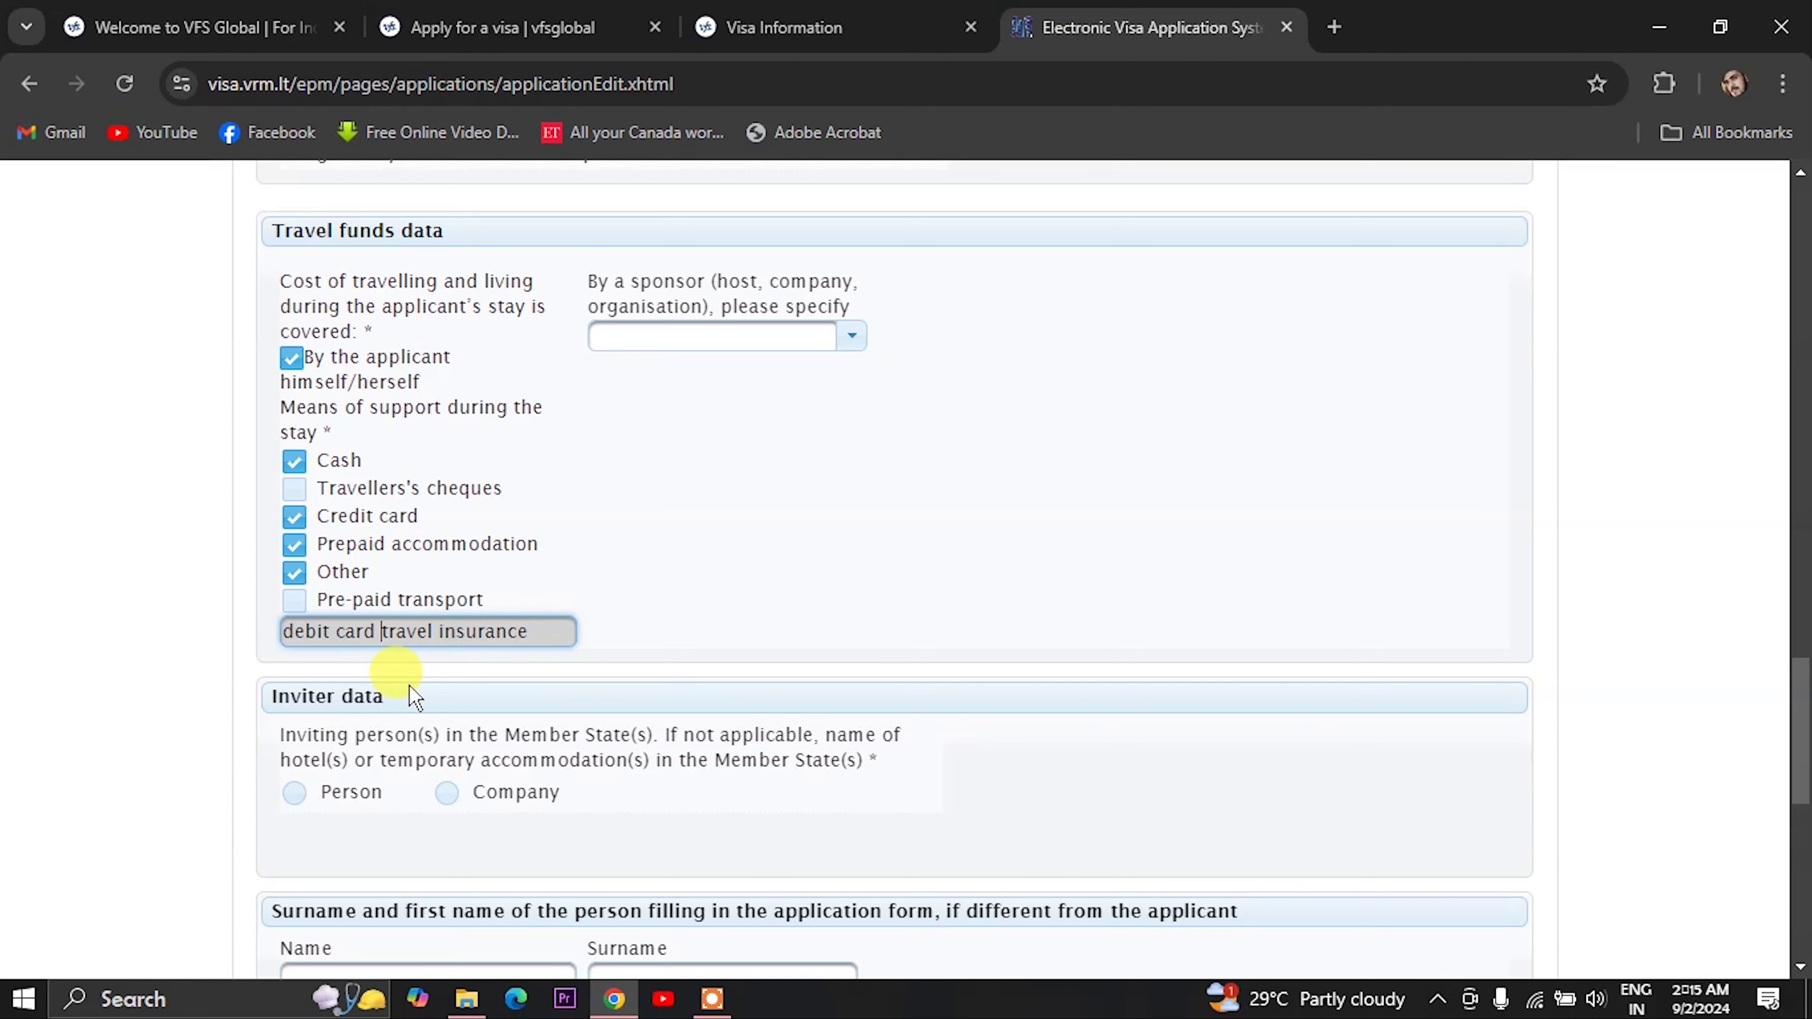
scroll(403, 717, down, 2)
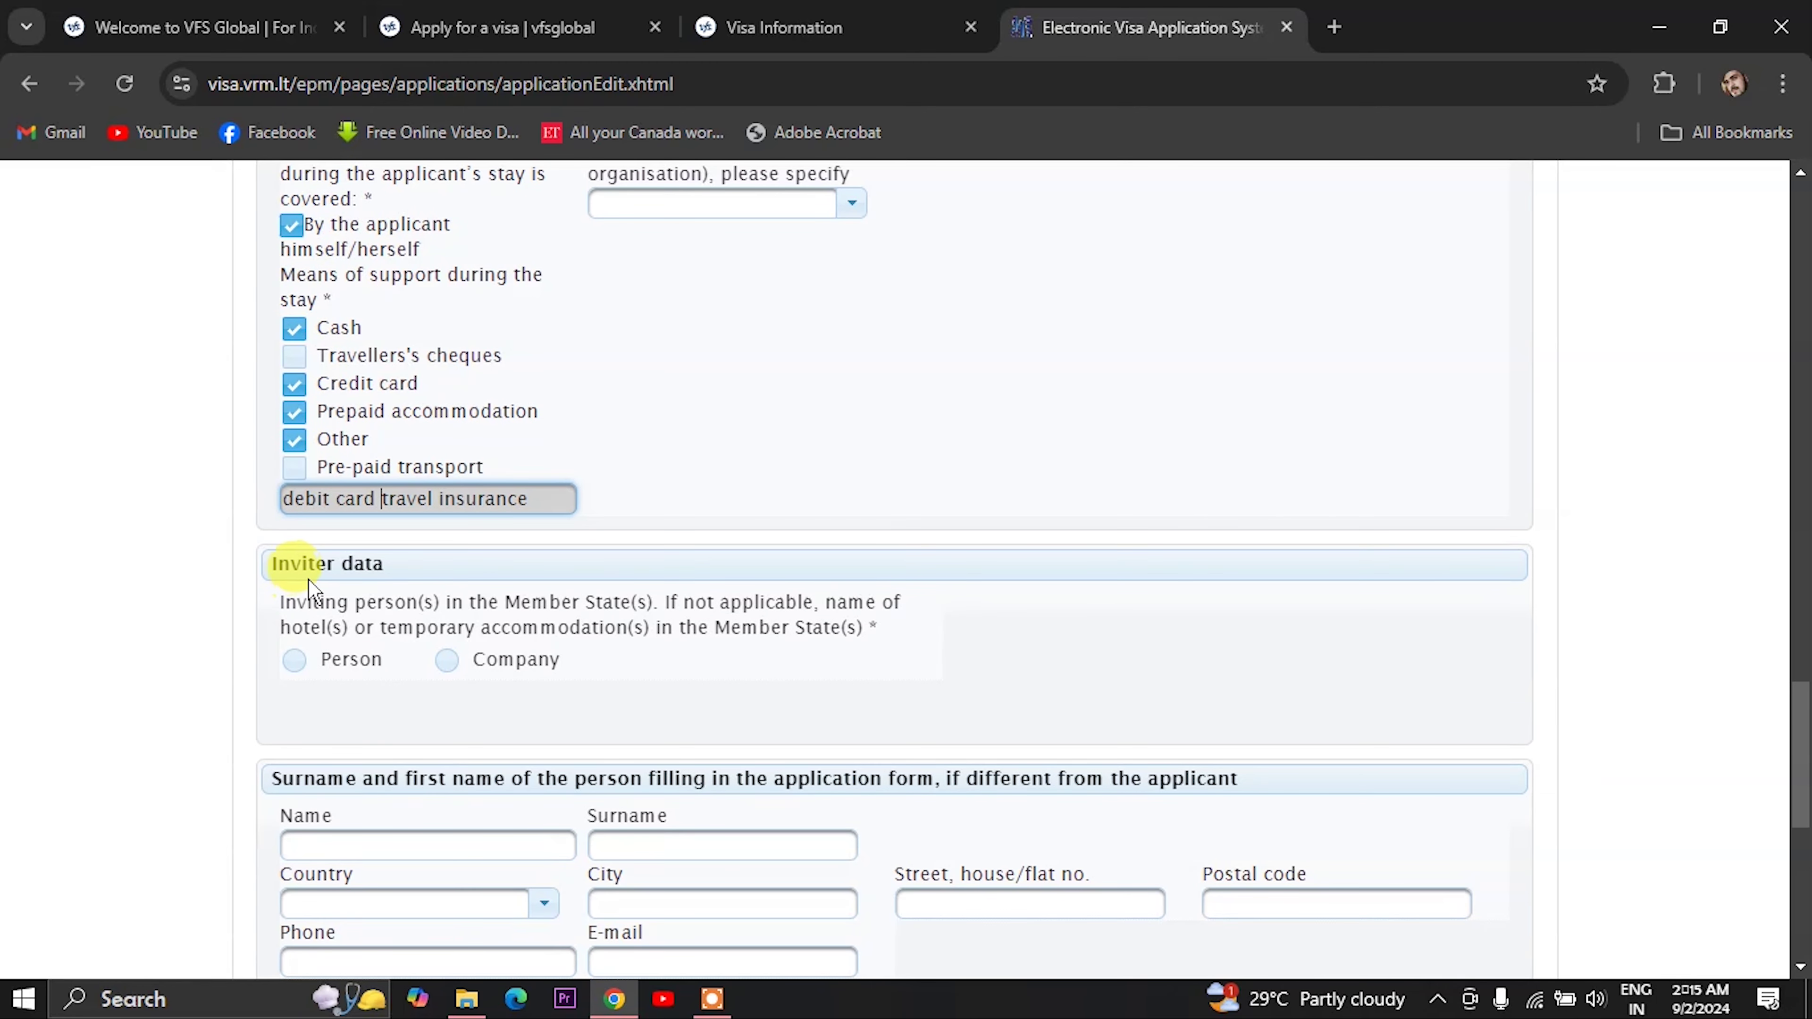
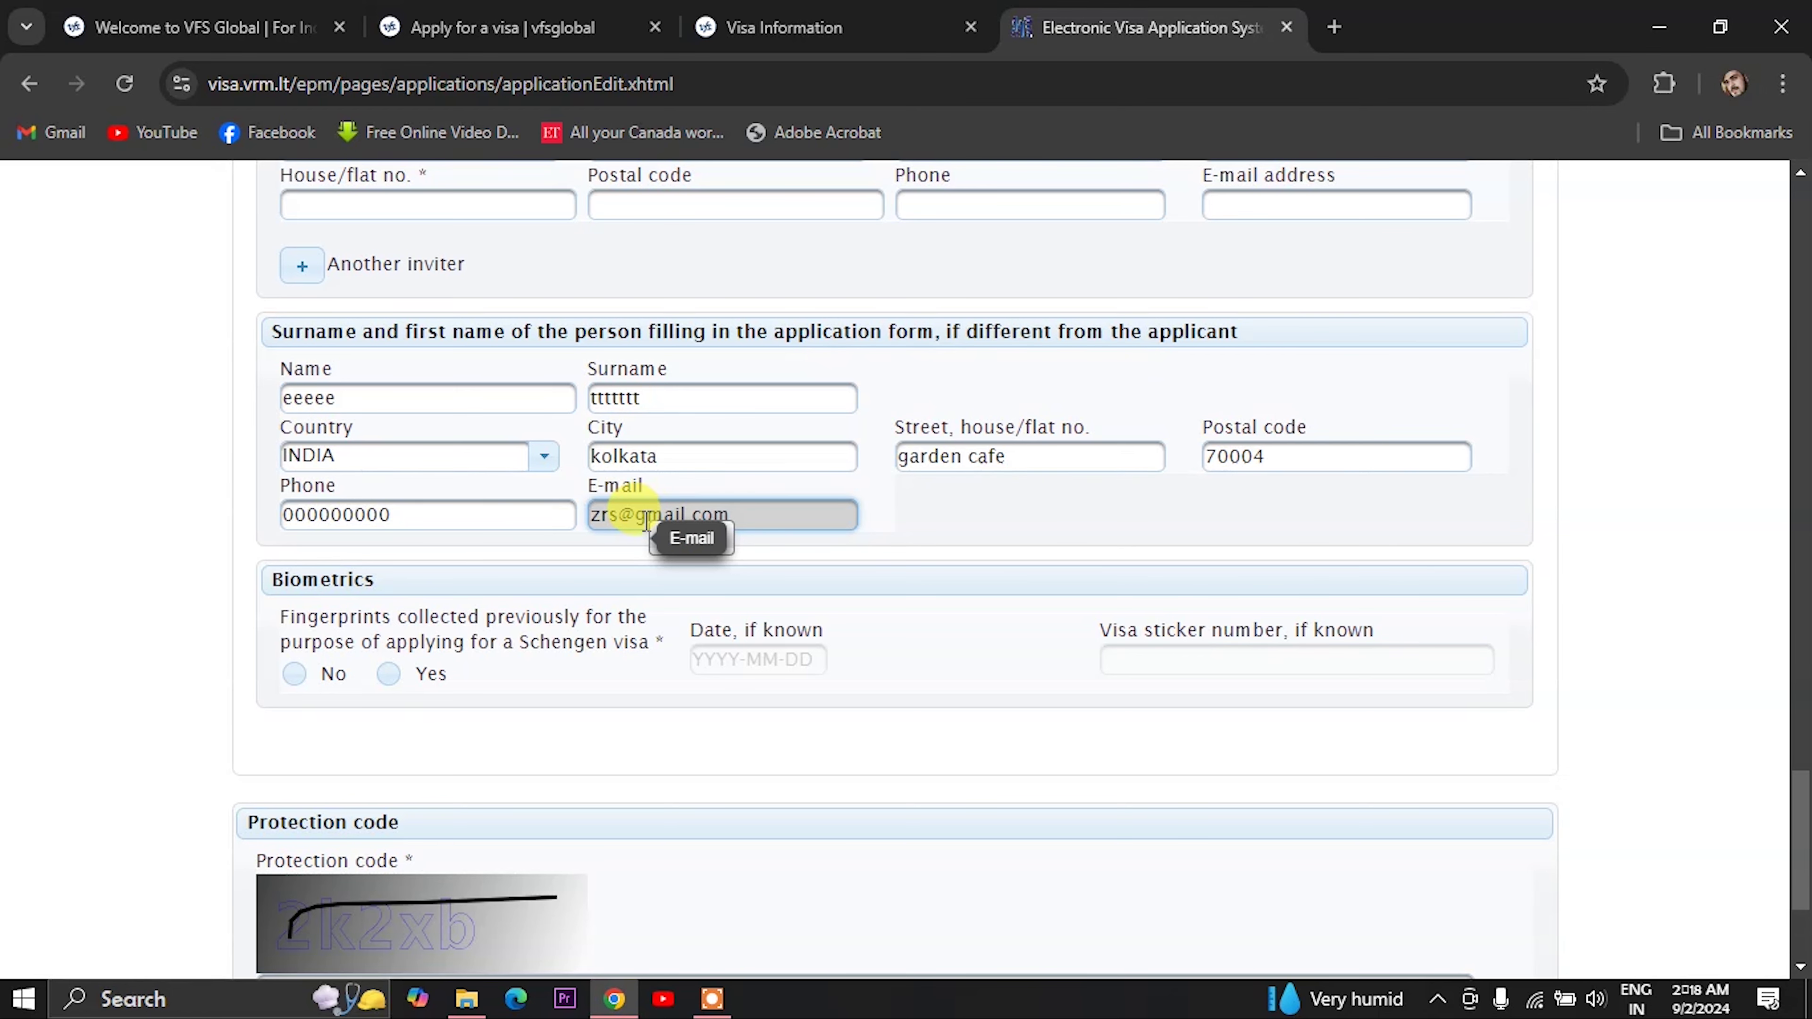
- Answer No to previous Schengen fingerprints, enter the protection code, and save the application
scroll(606, 457, down, 3)
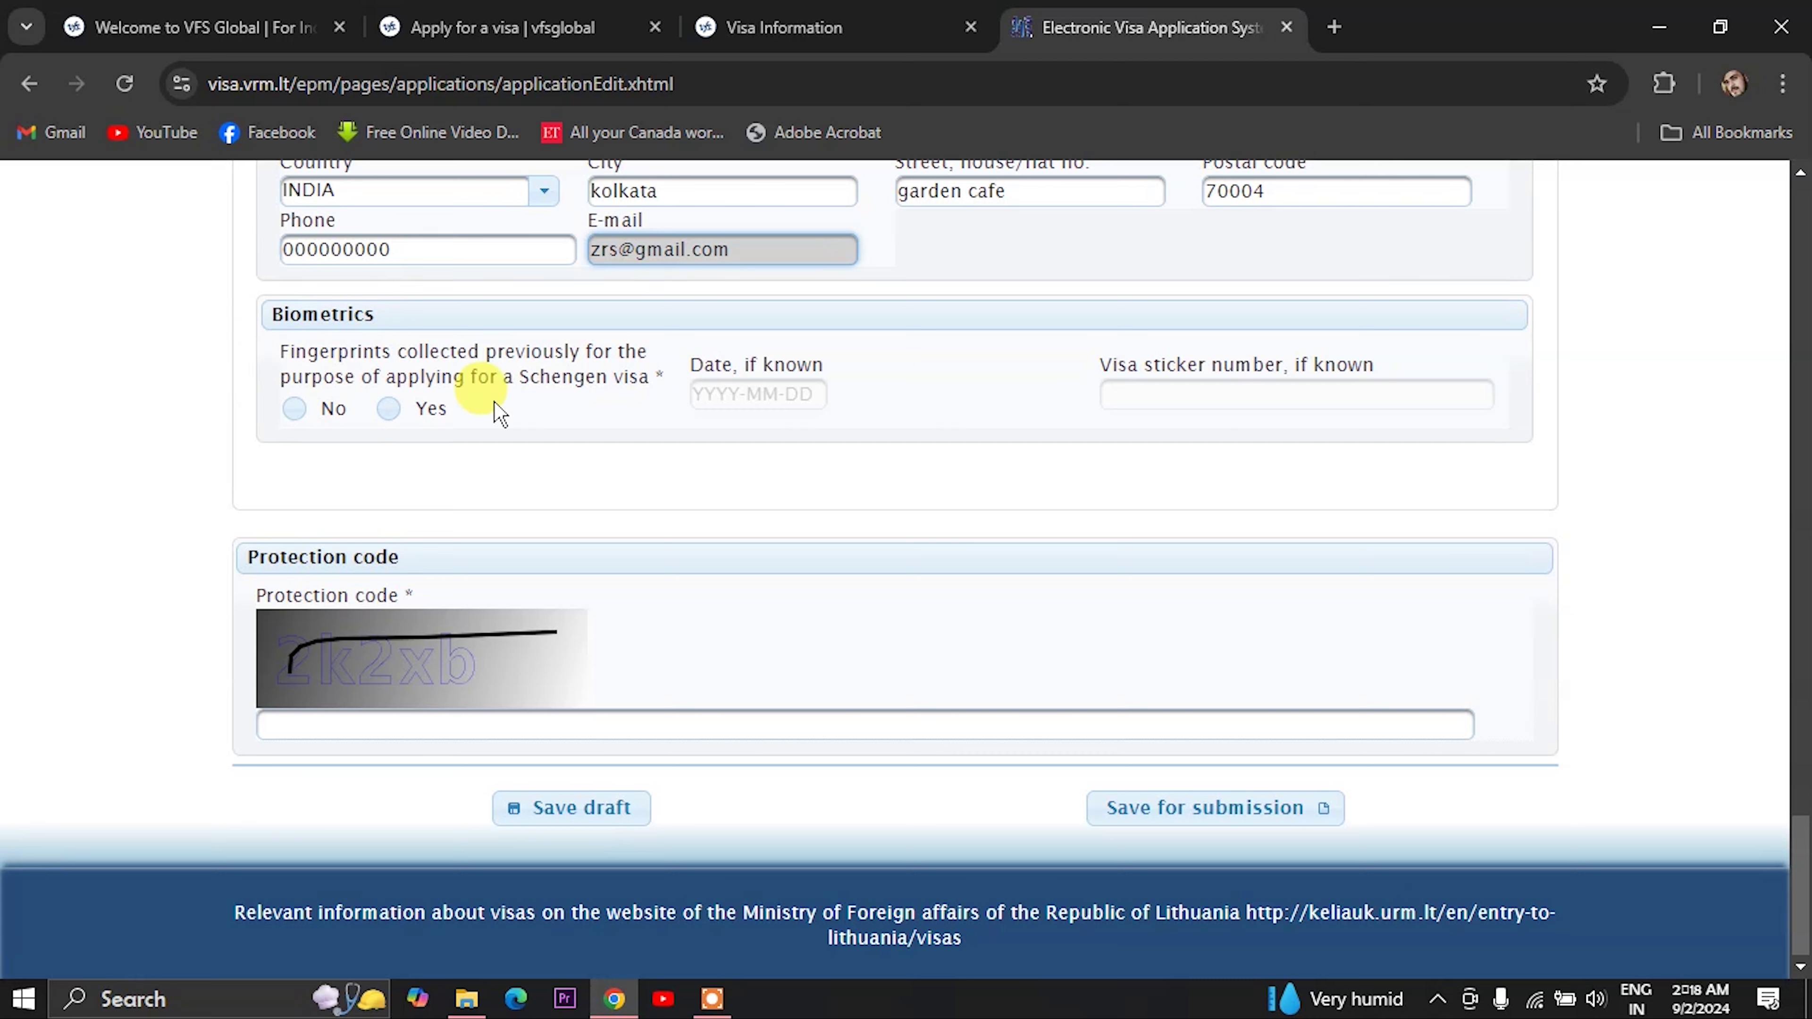
click(387, 408)
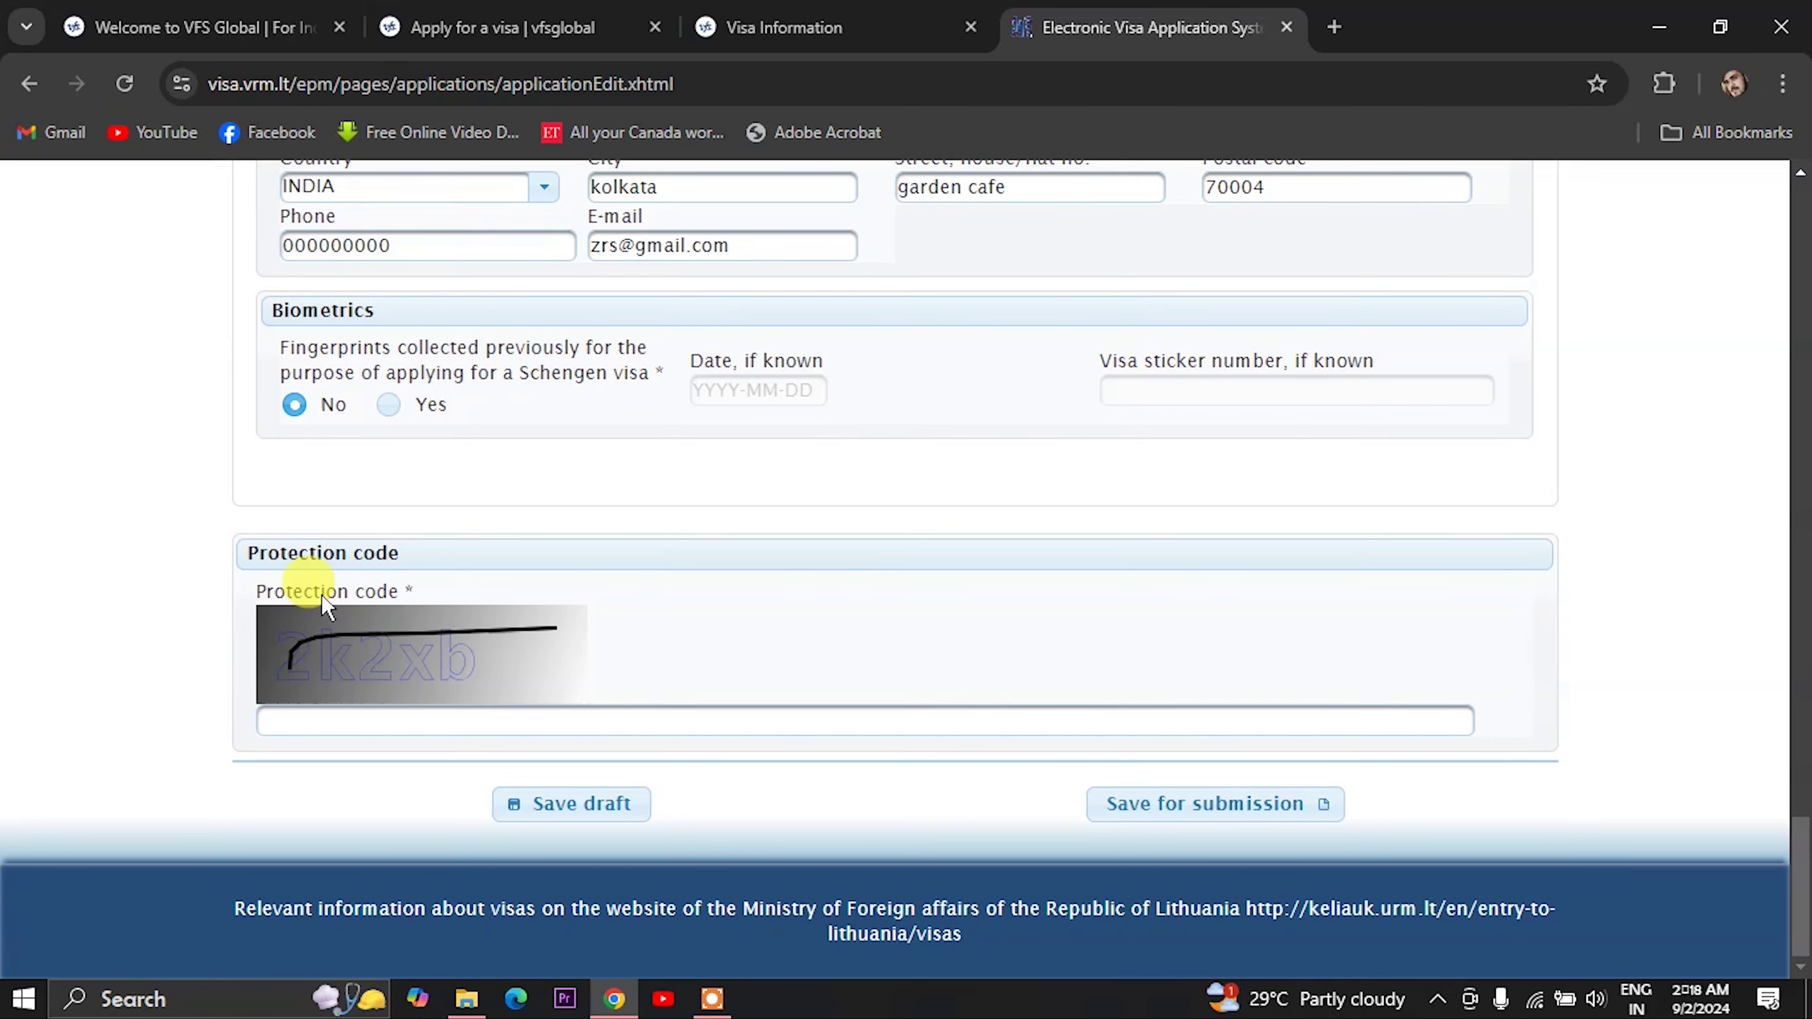
click(325, 722)
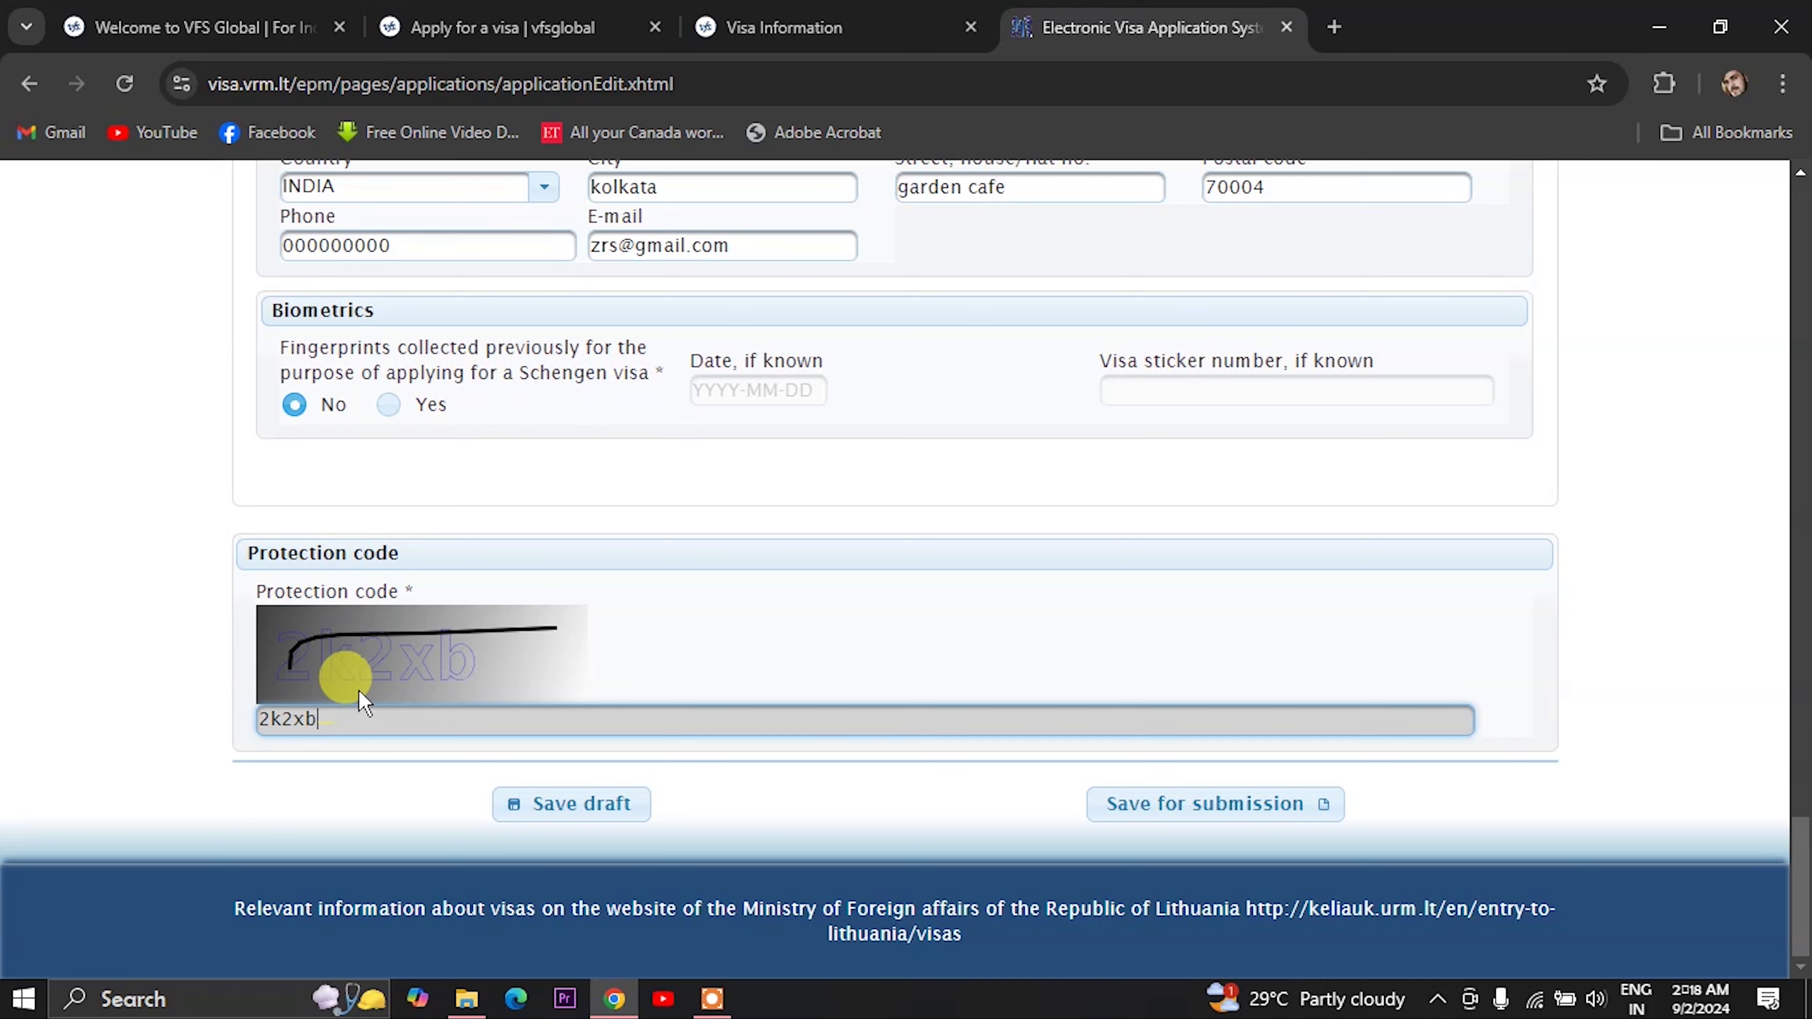
click(1150, 806)
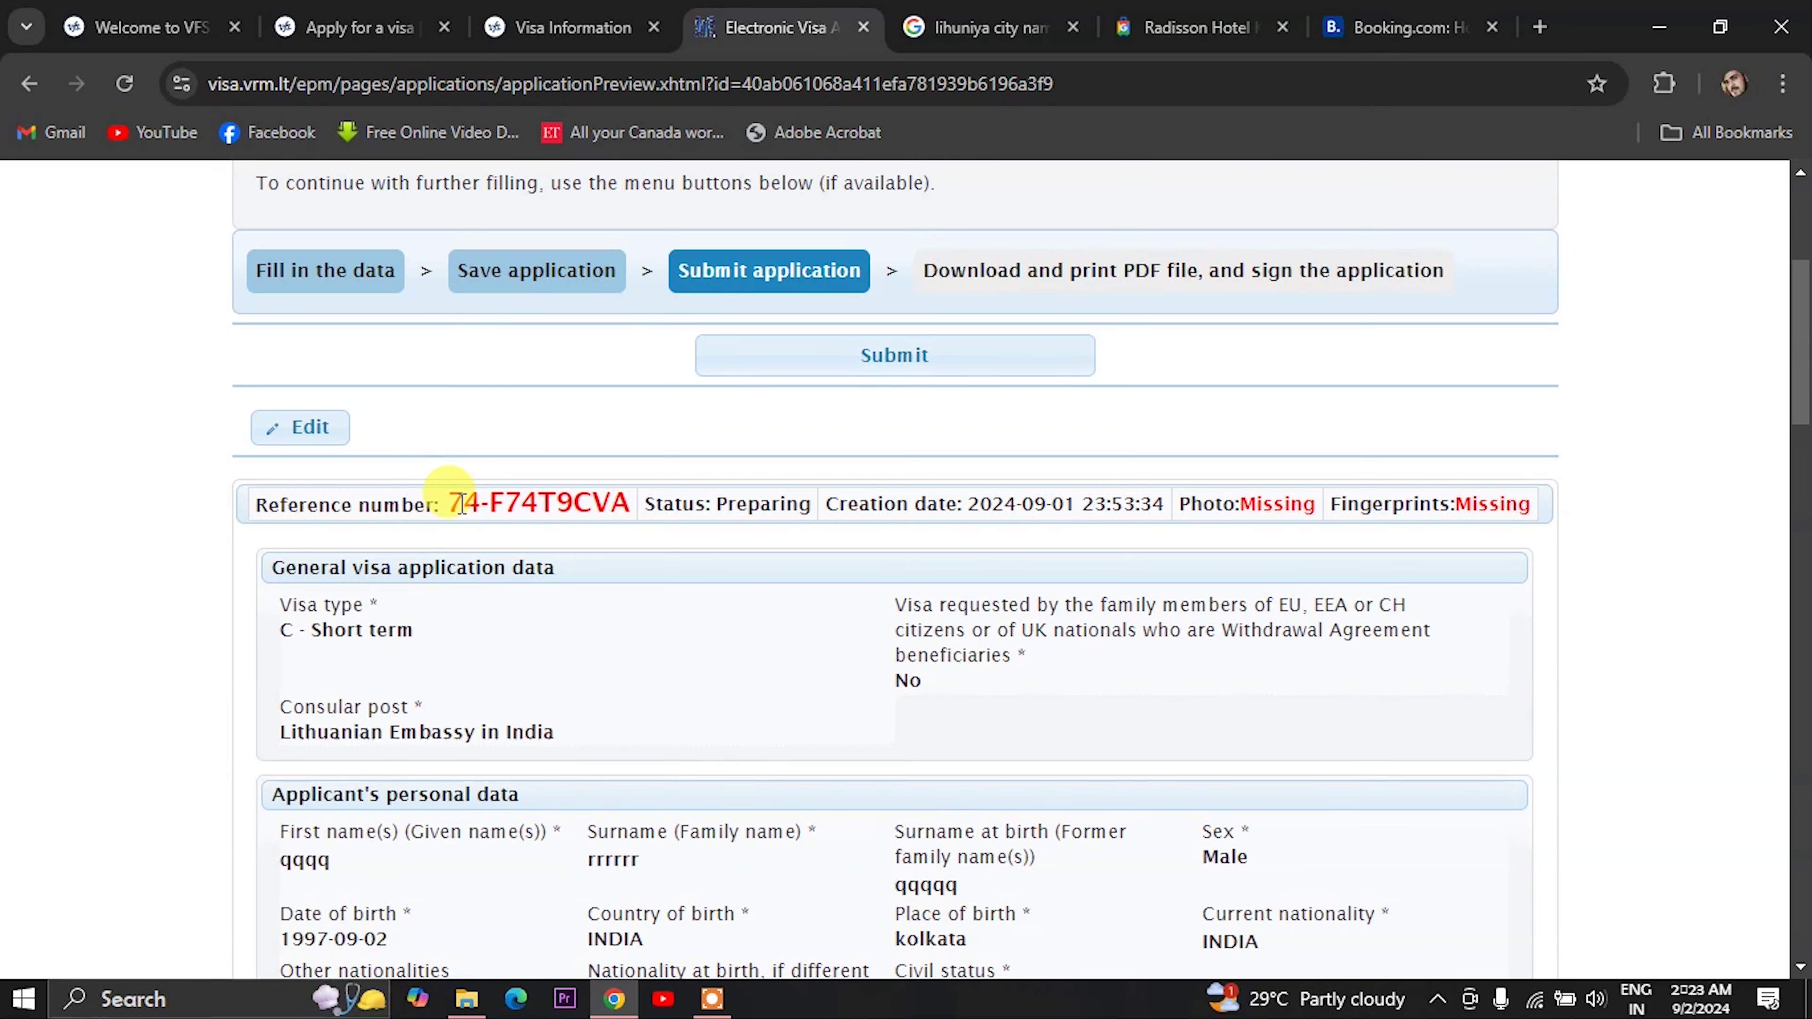
drag(461, 503, 602, 503)
scroll(627, 525, down, 5)
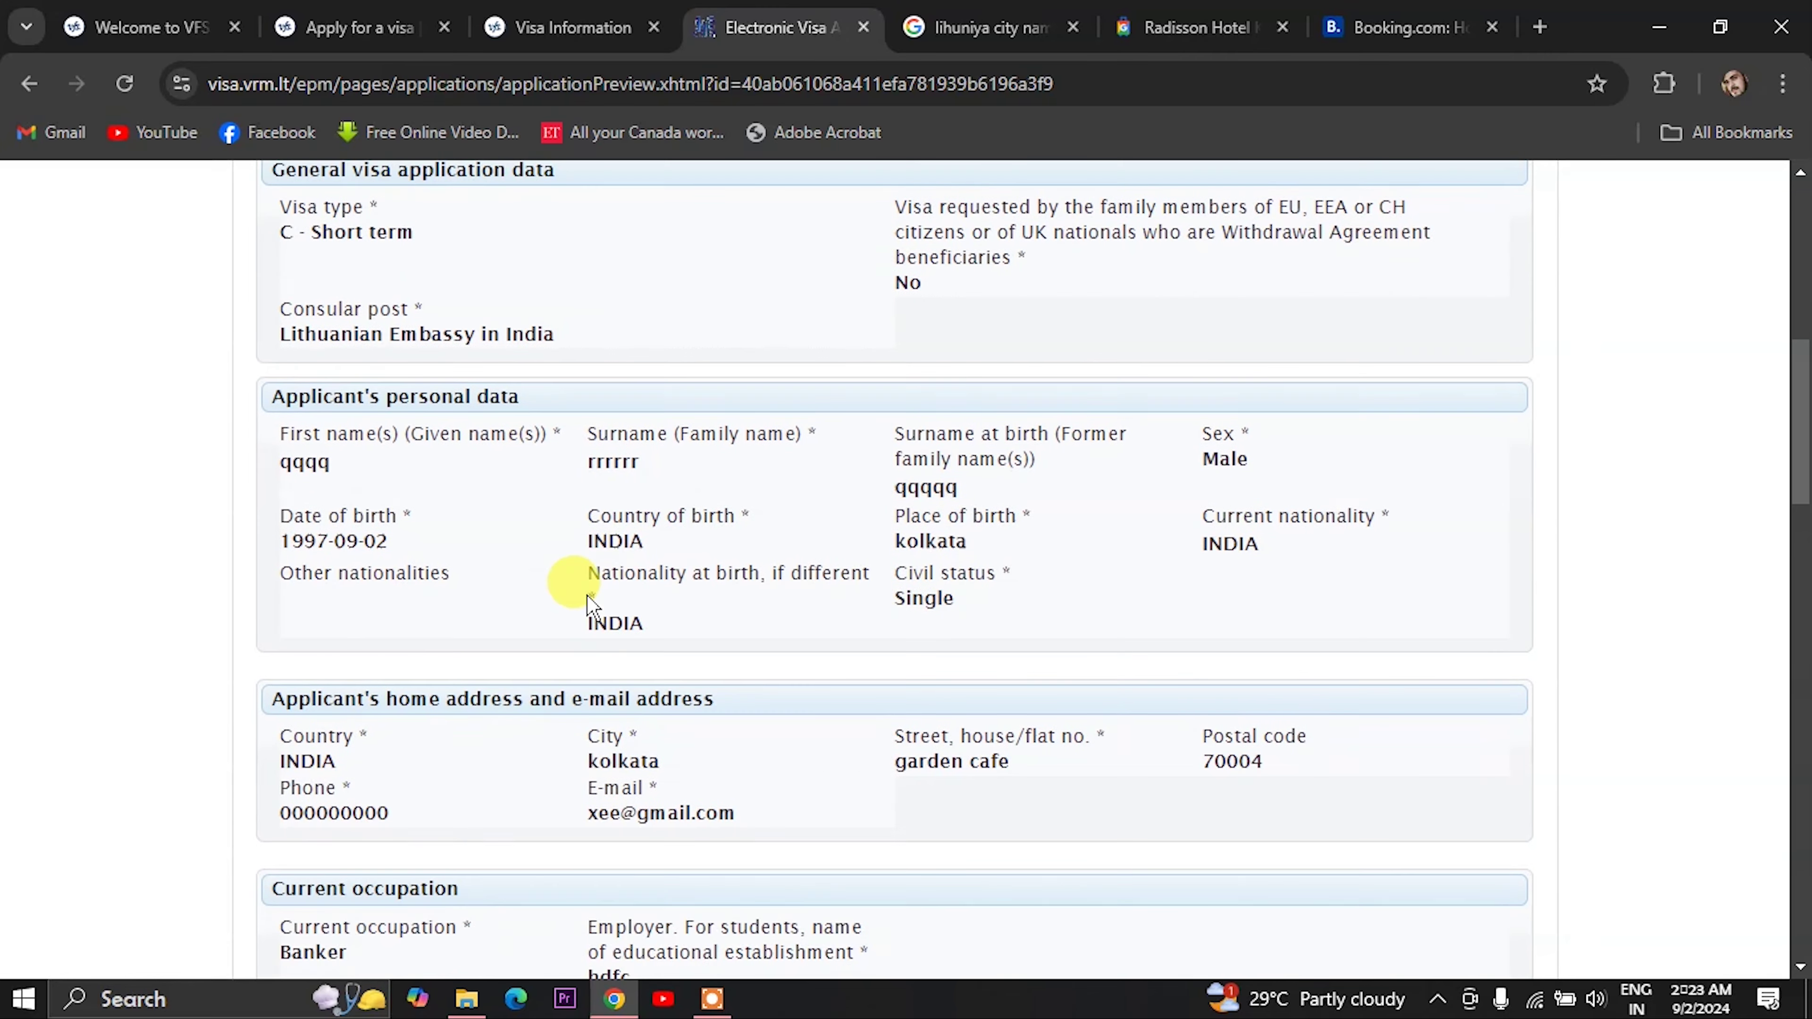
scroll(631, 464, down, 15)
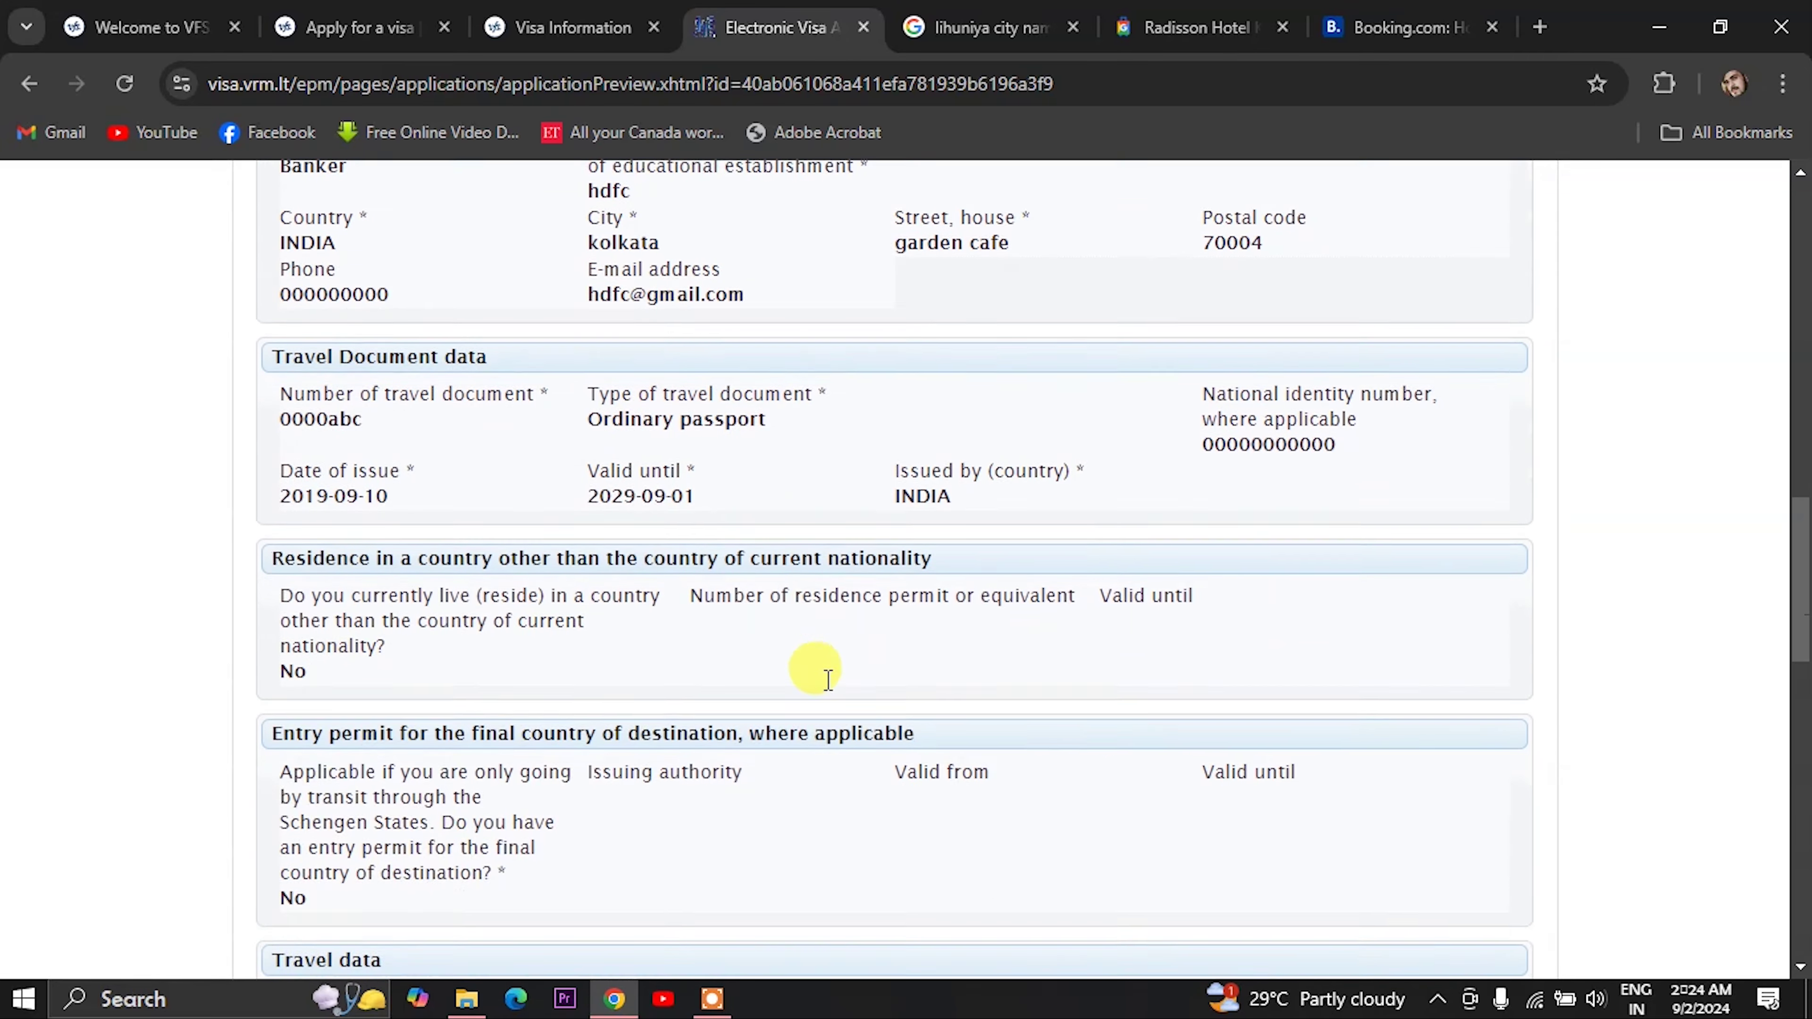
scroll(762, 674, down, 12)
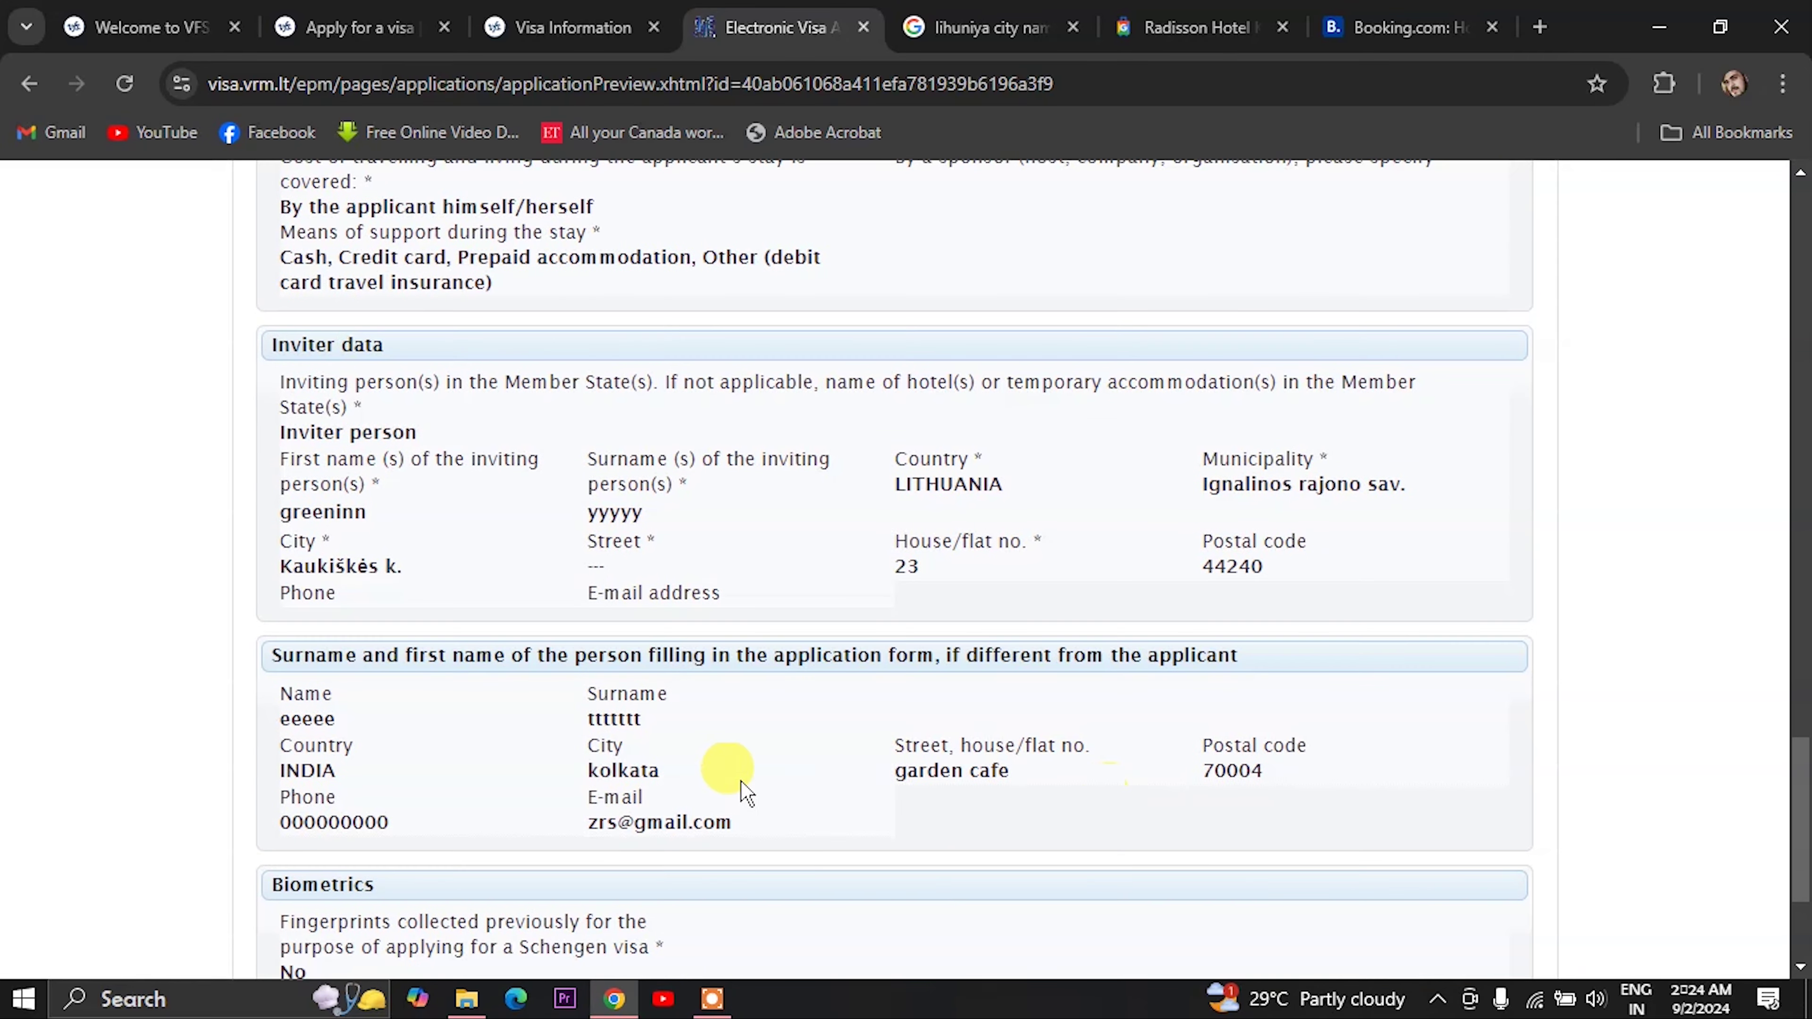
scroll(505, 667, down, 3)
scroll(688, 708, up, 13)
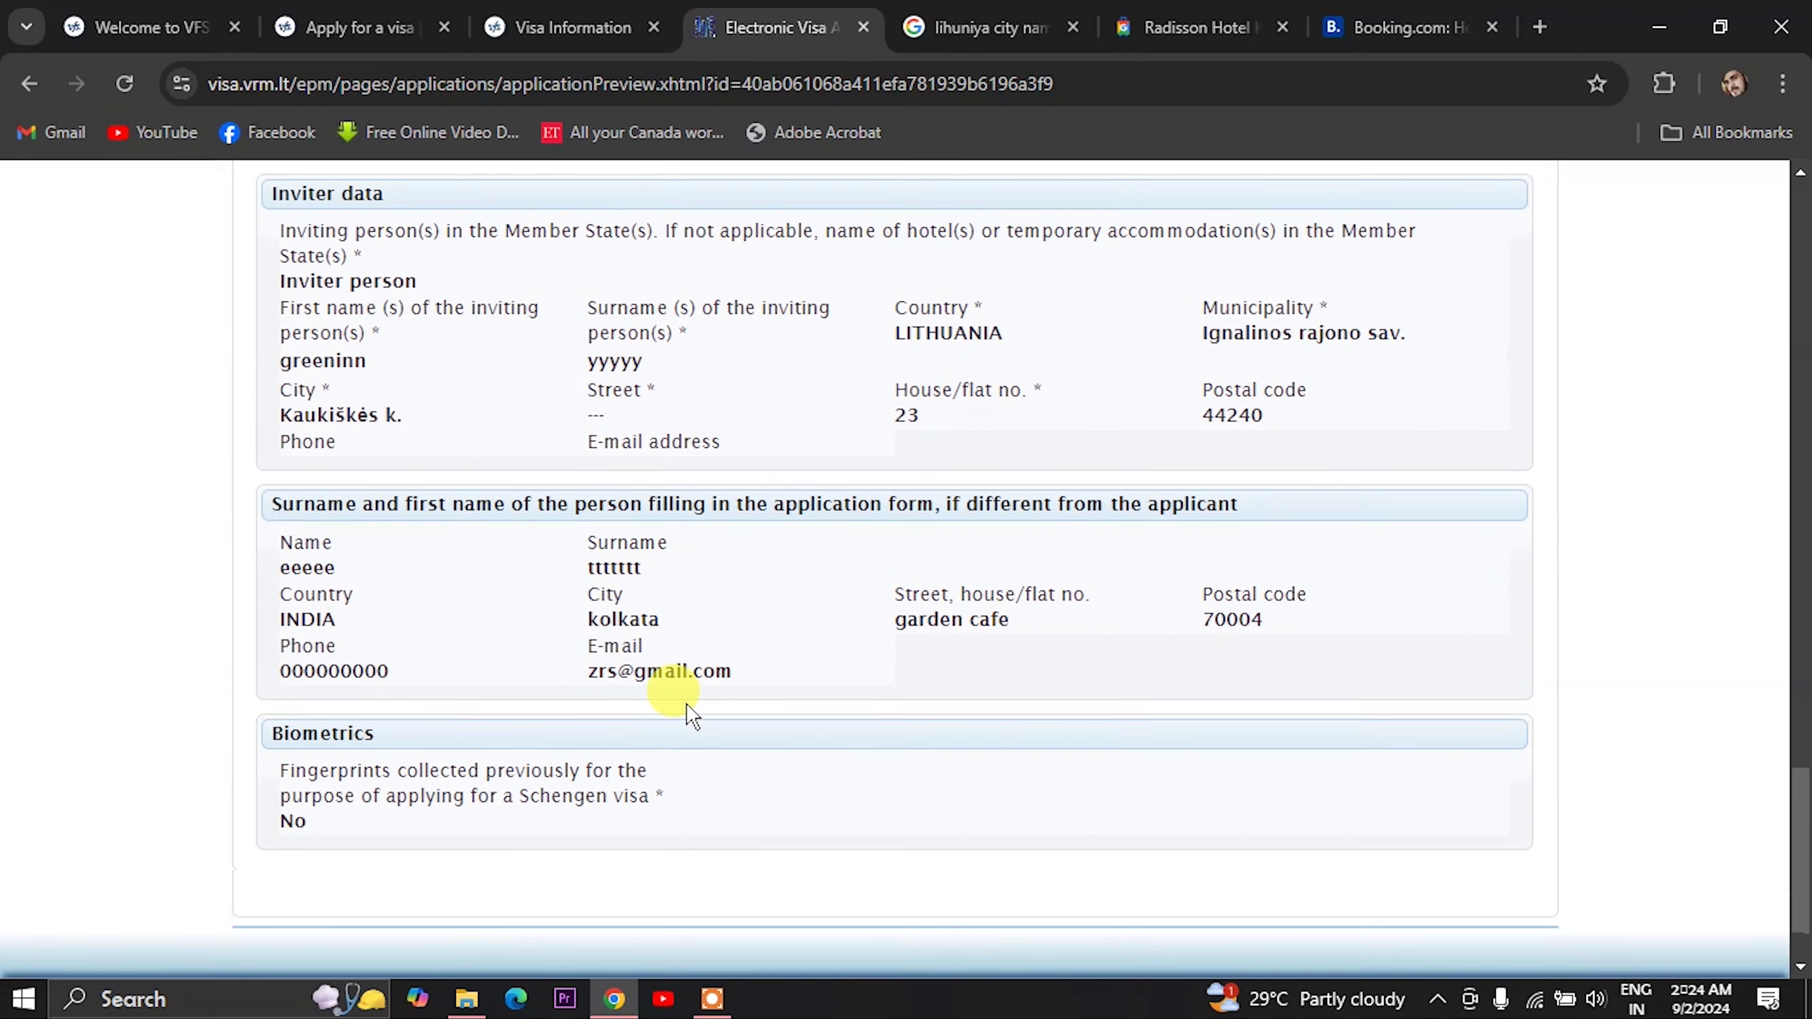
scroll(691, 697, up, 15)
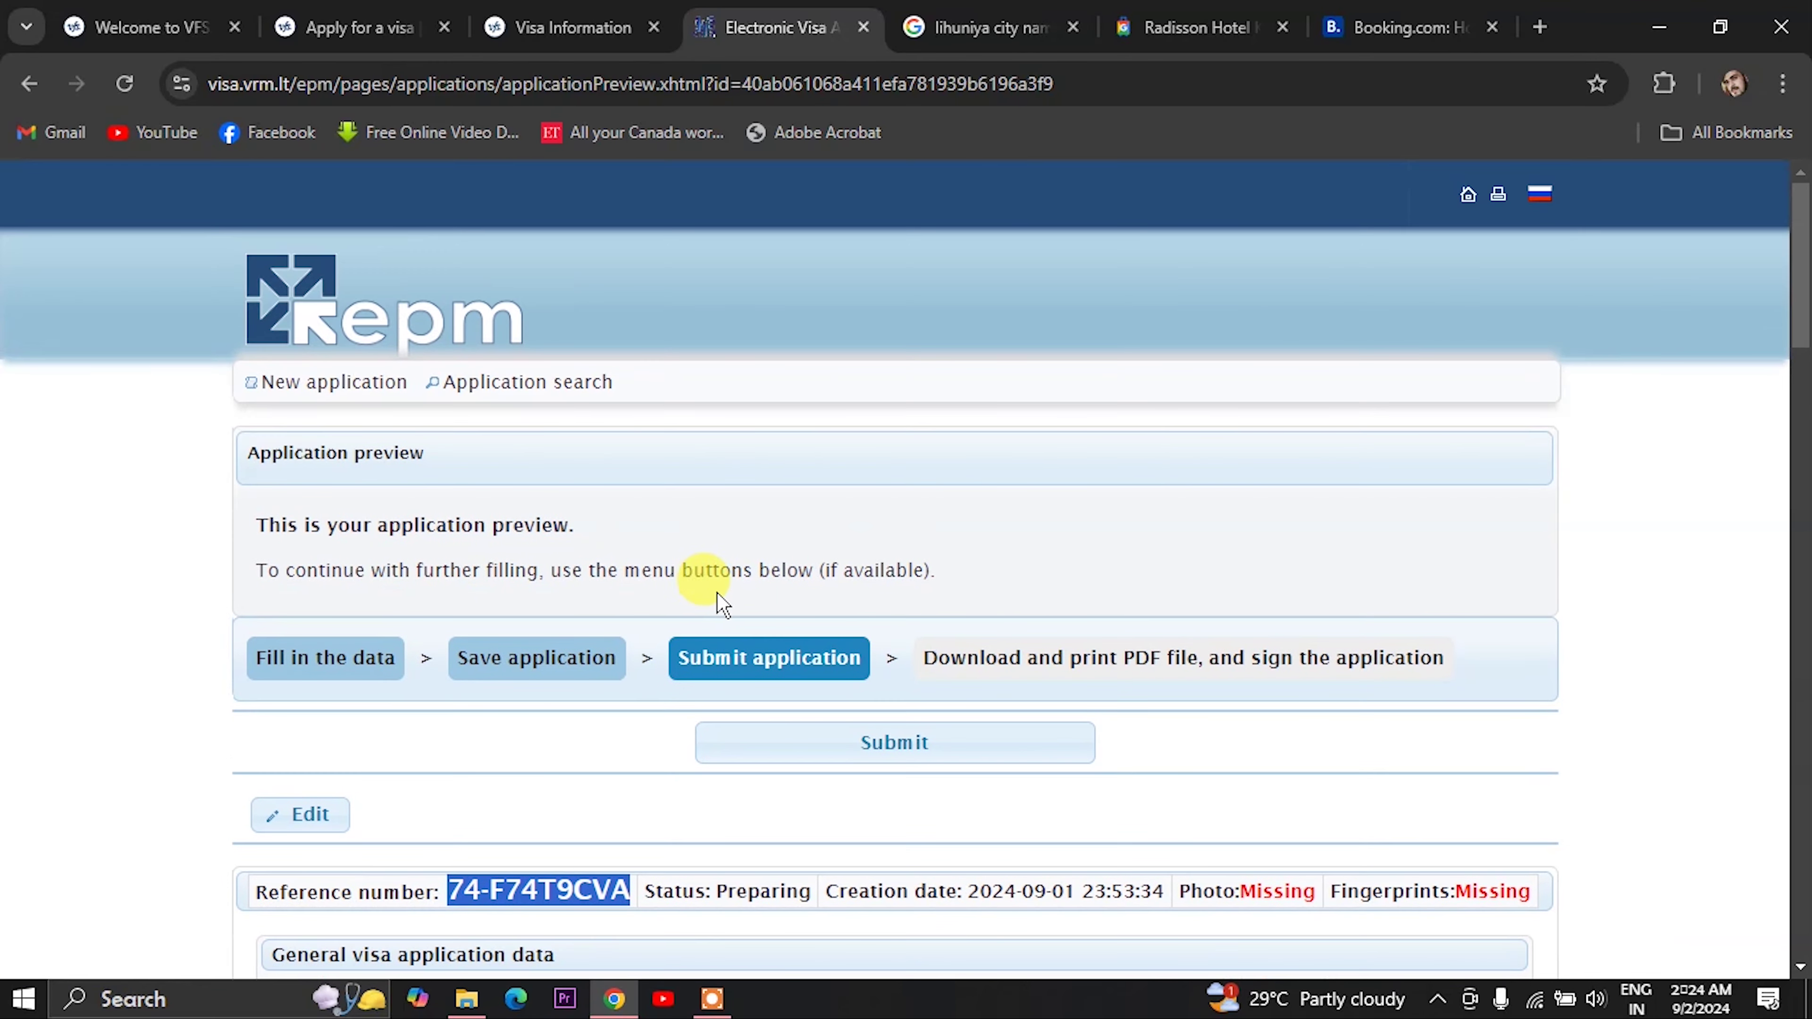
- Submit the saved application, confirm with Yes, and review the now Registered application
click(883, 743)
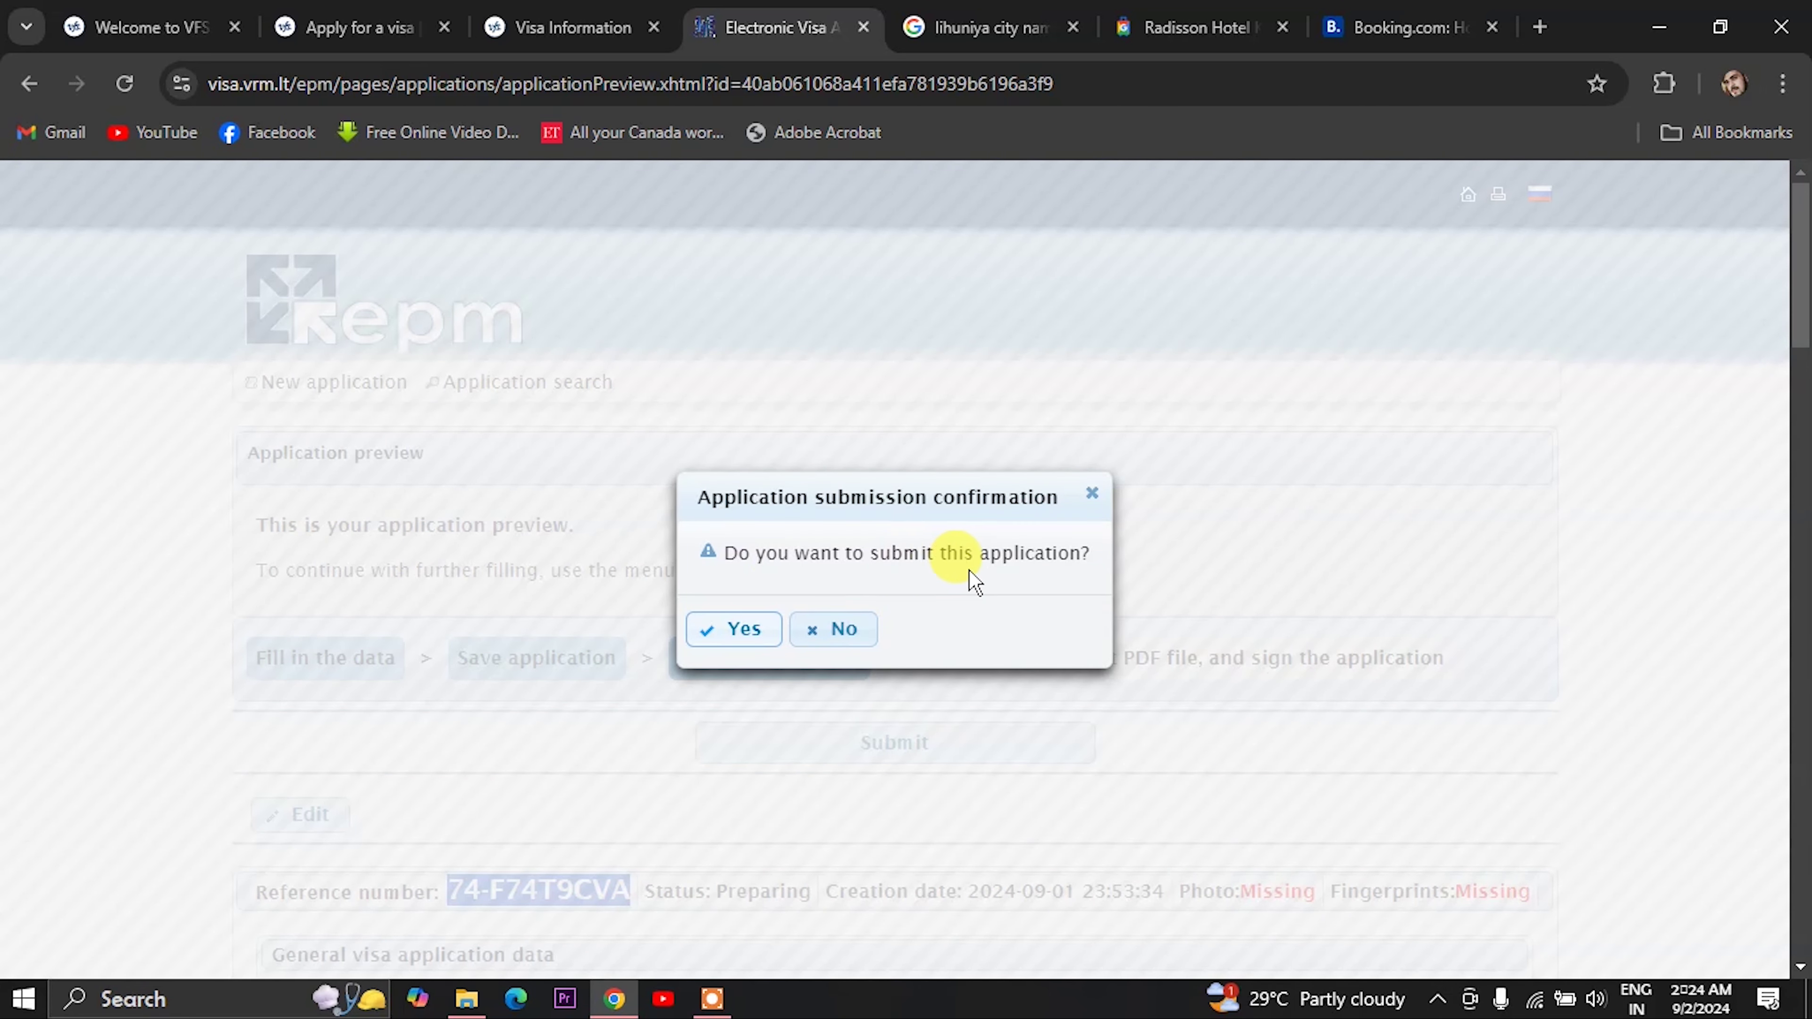
click(736, 646)
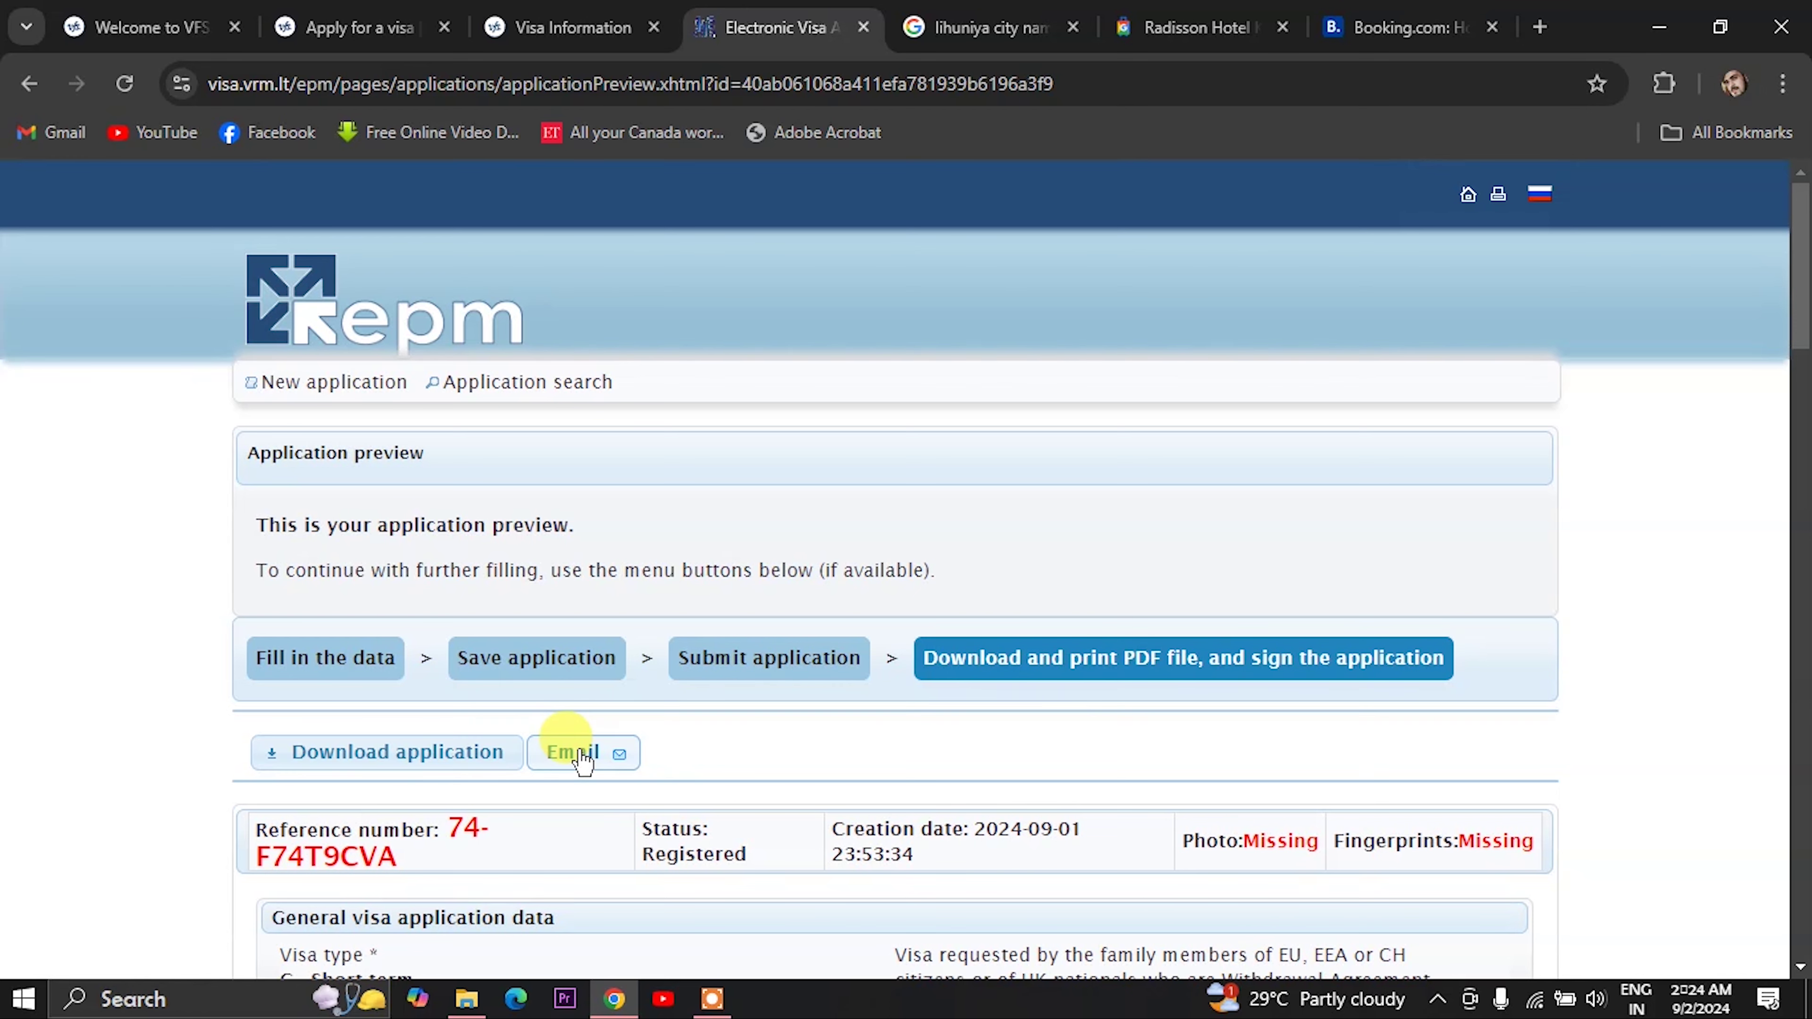
scroll(581, 760, down, 8)
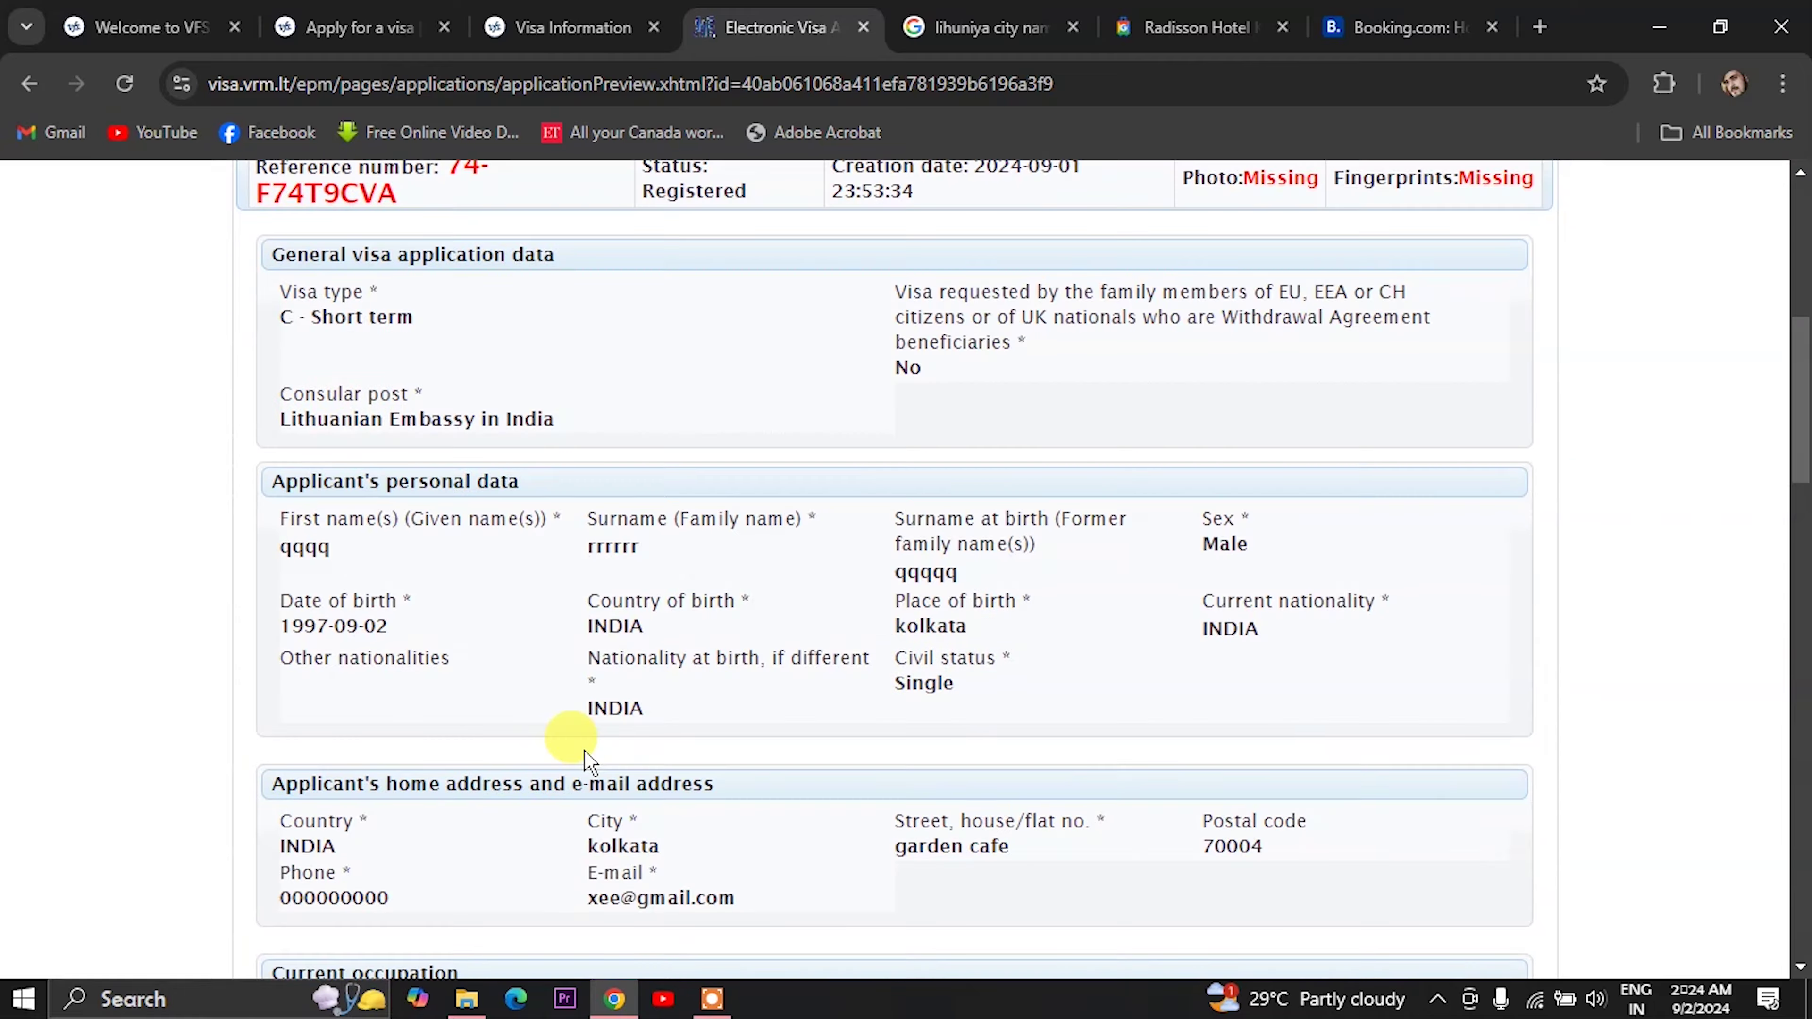
scroll(585, 756, down, 15)
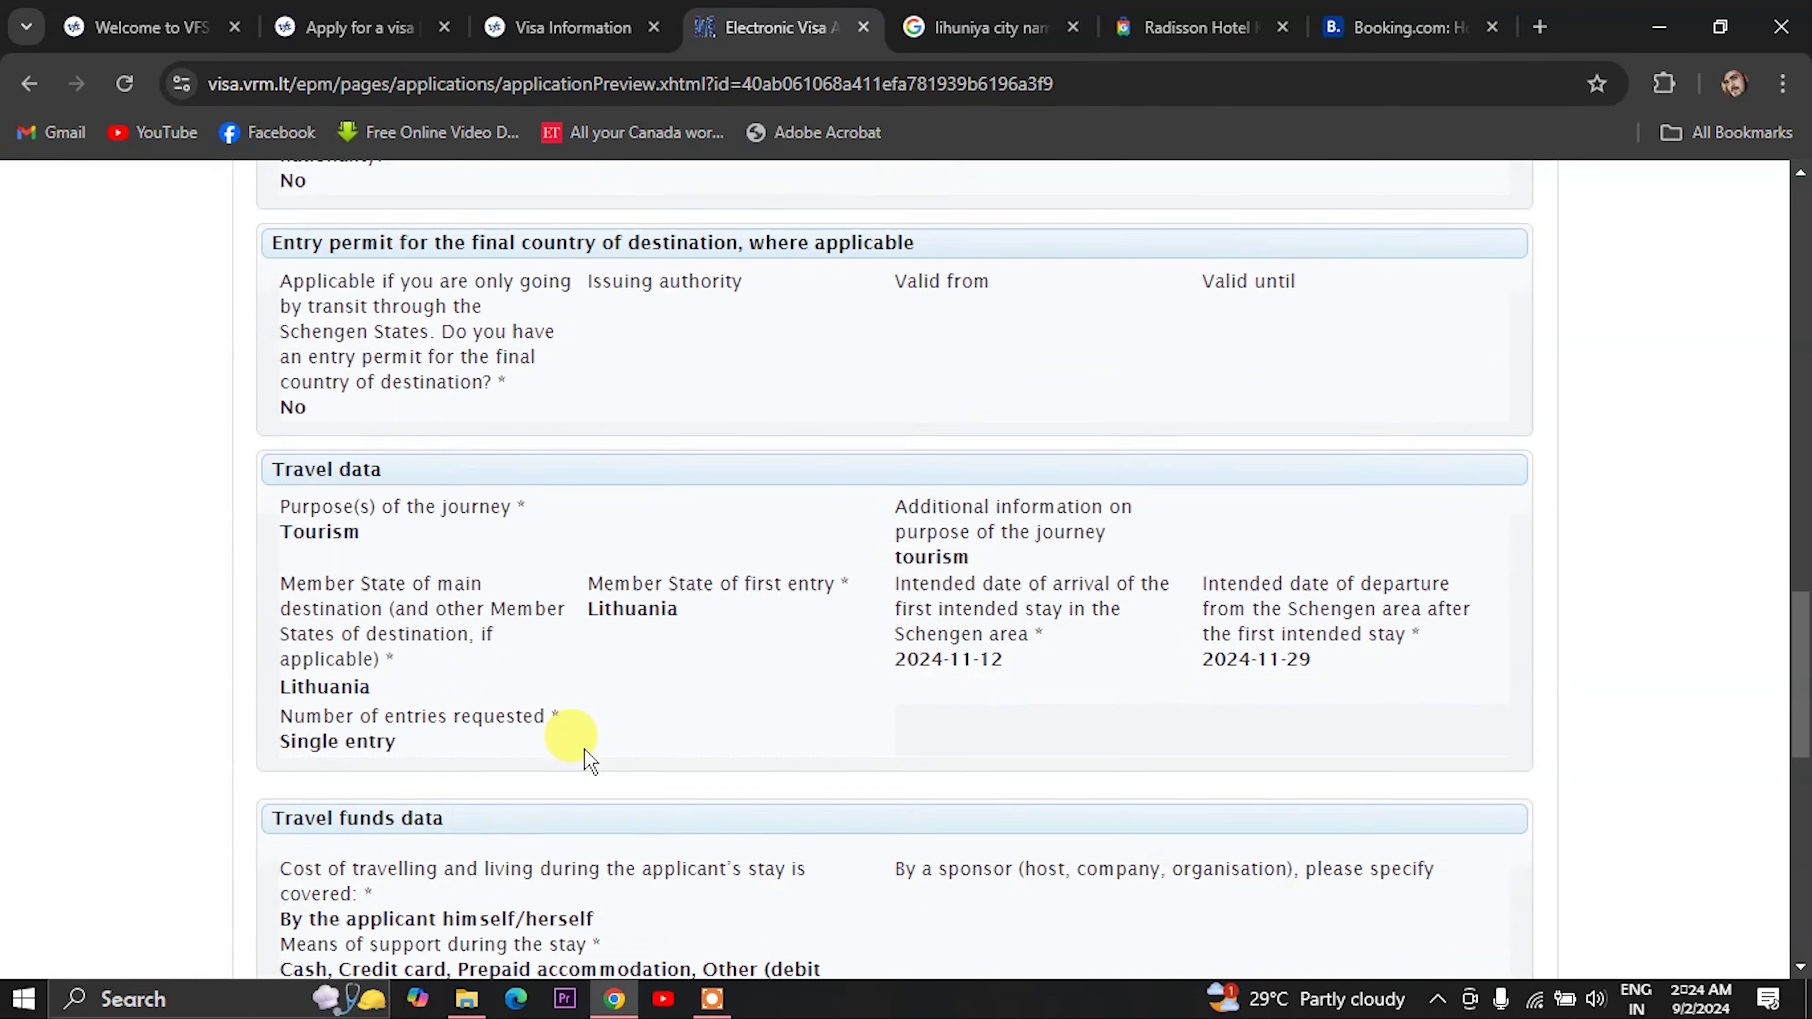
scroll(584, 757, down, 10)
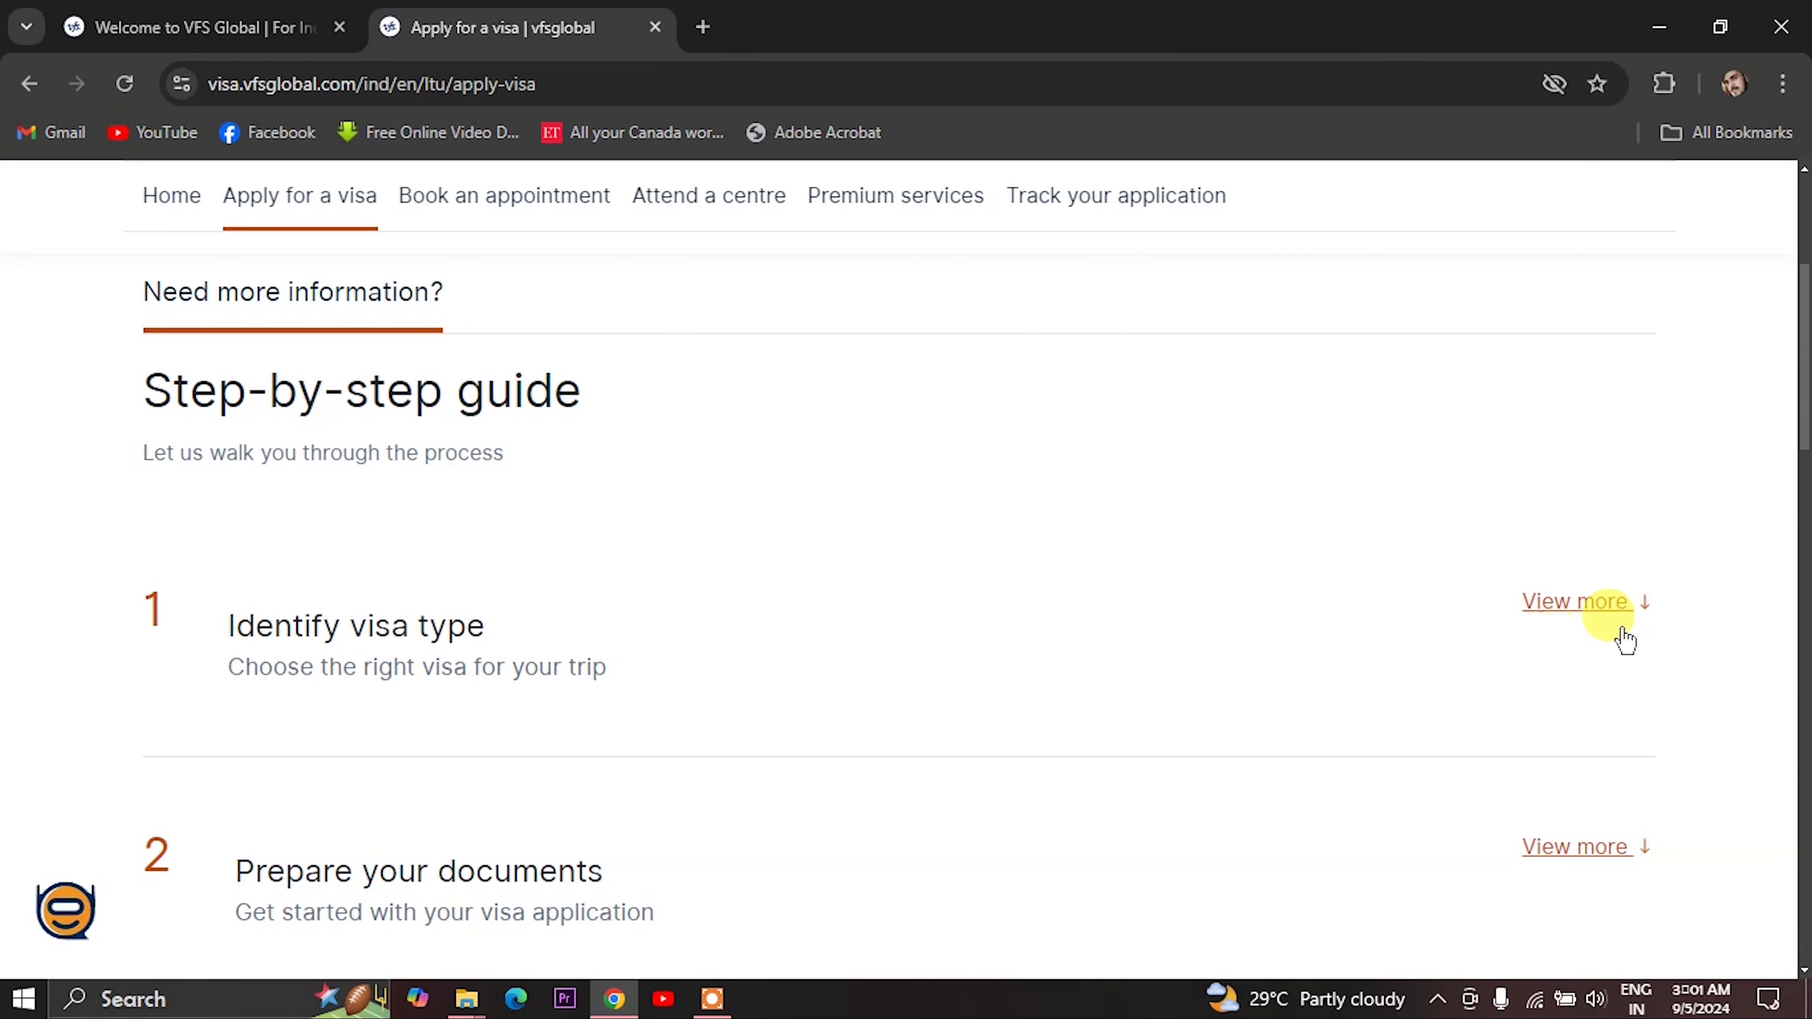
- From the visa types information, choose Tourism and open its documents checklist, checklist_April2024.pdf
click(1611, 606)
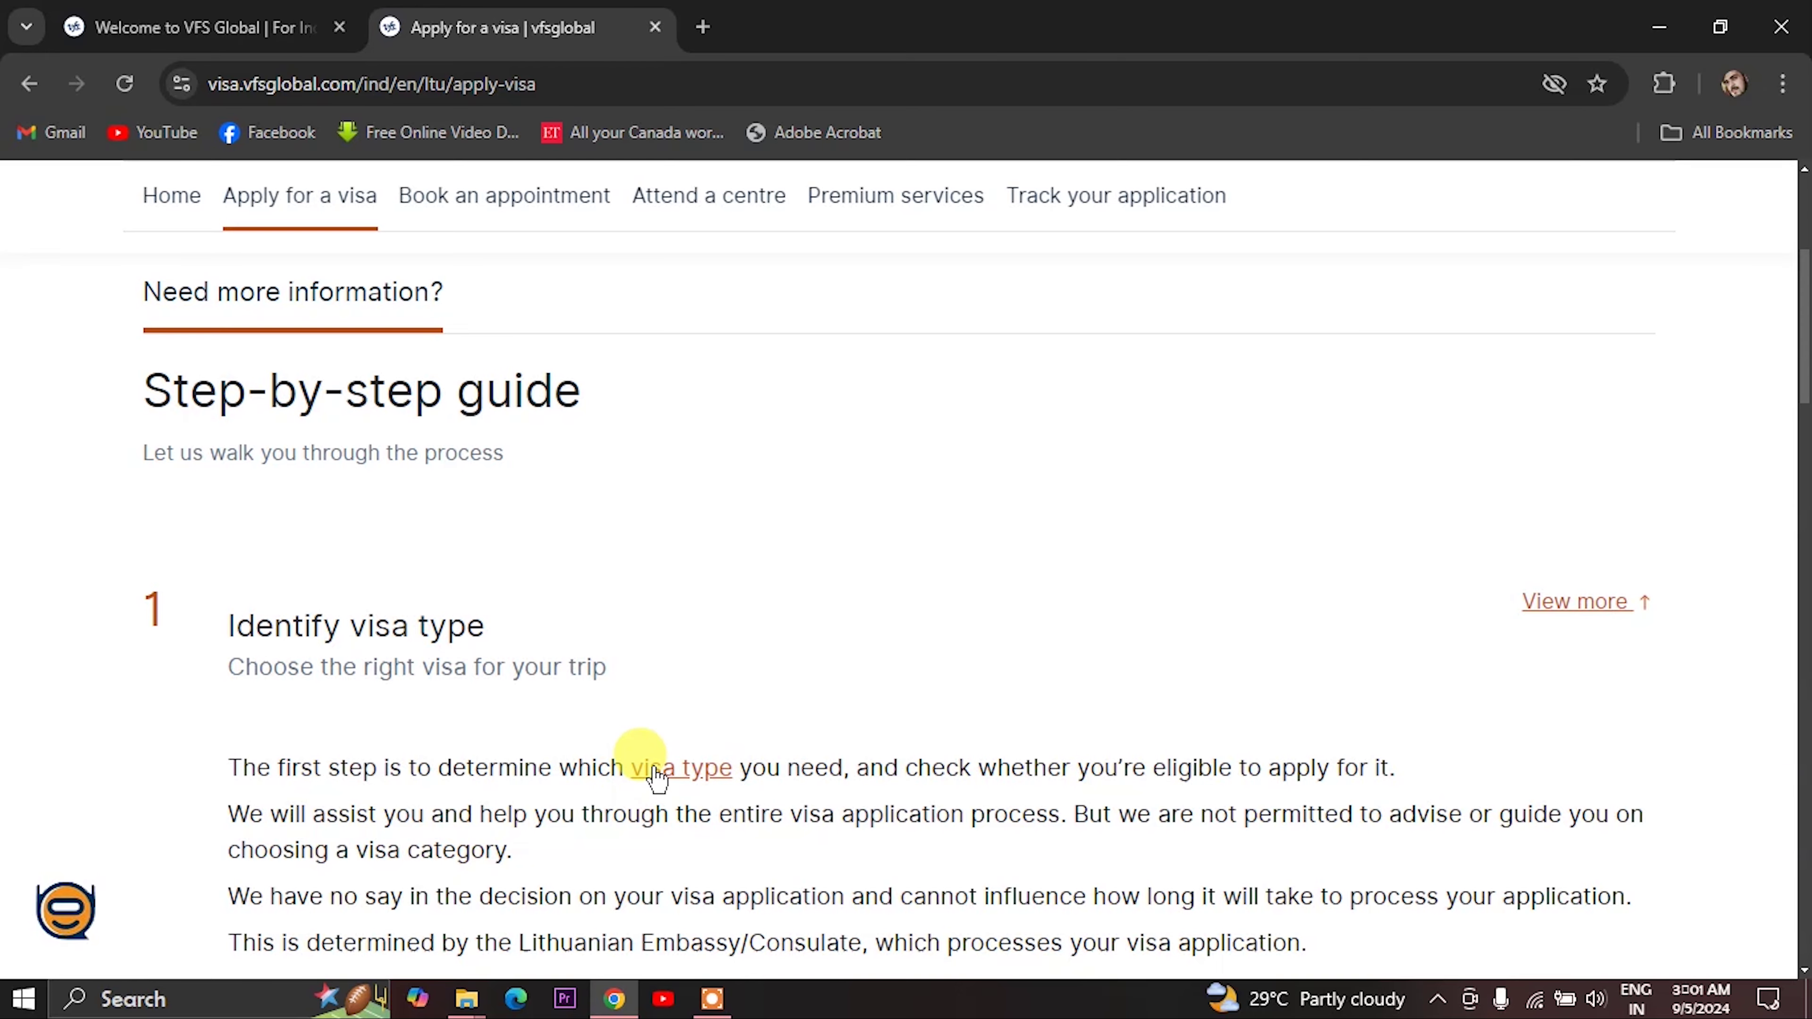
click(652, 767)
scroll(638, 755, down, 5)
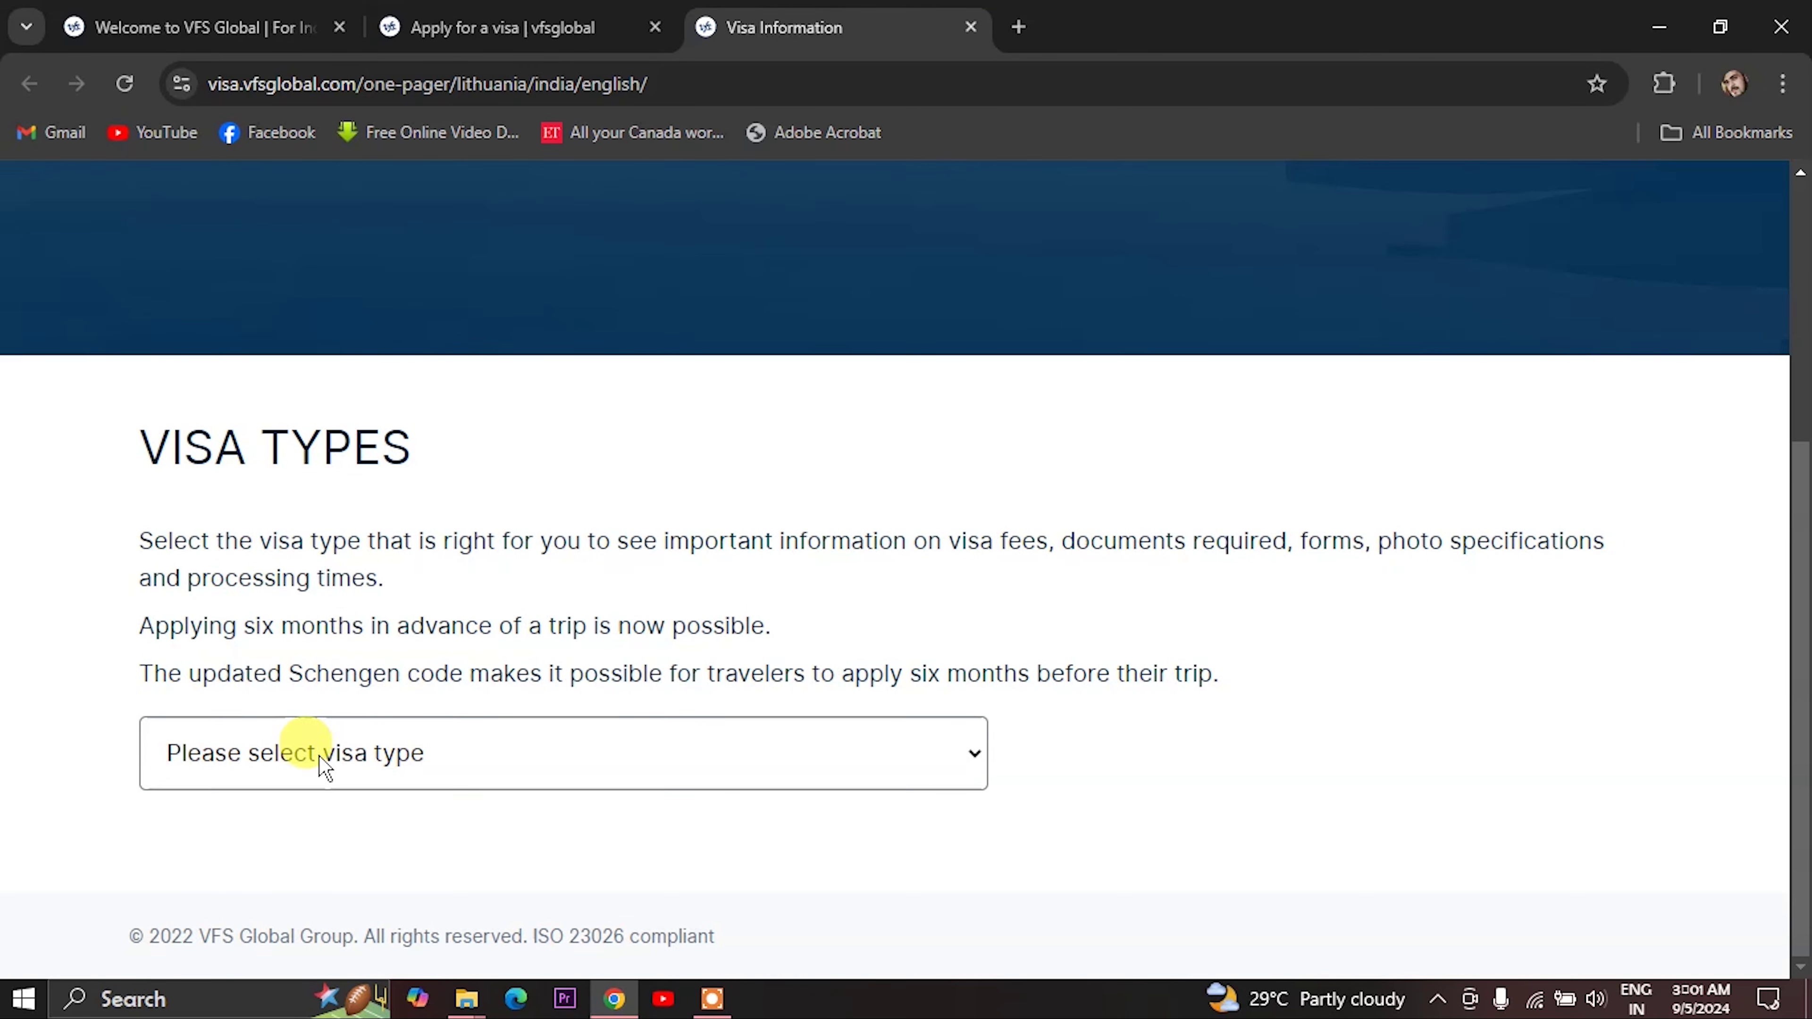
click(326, 765)
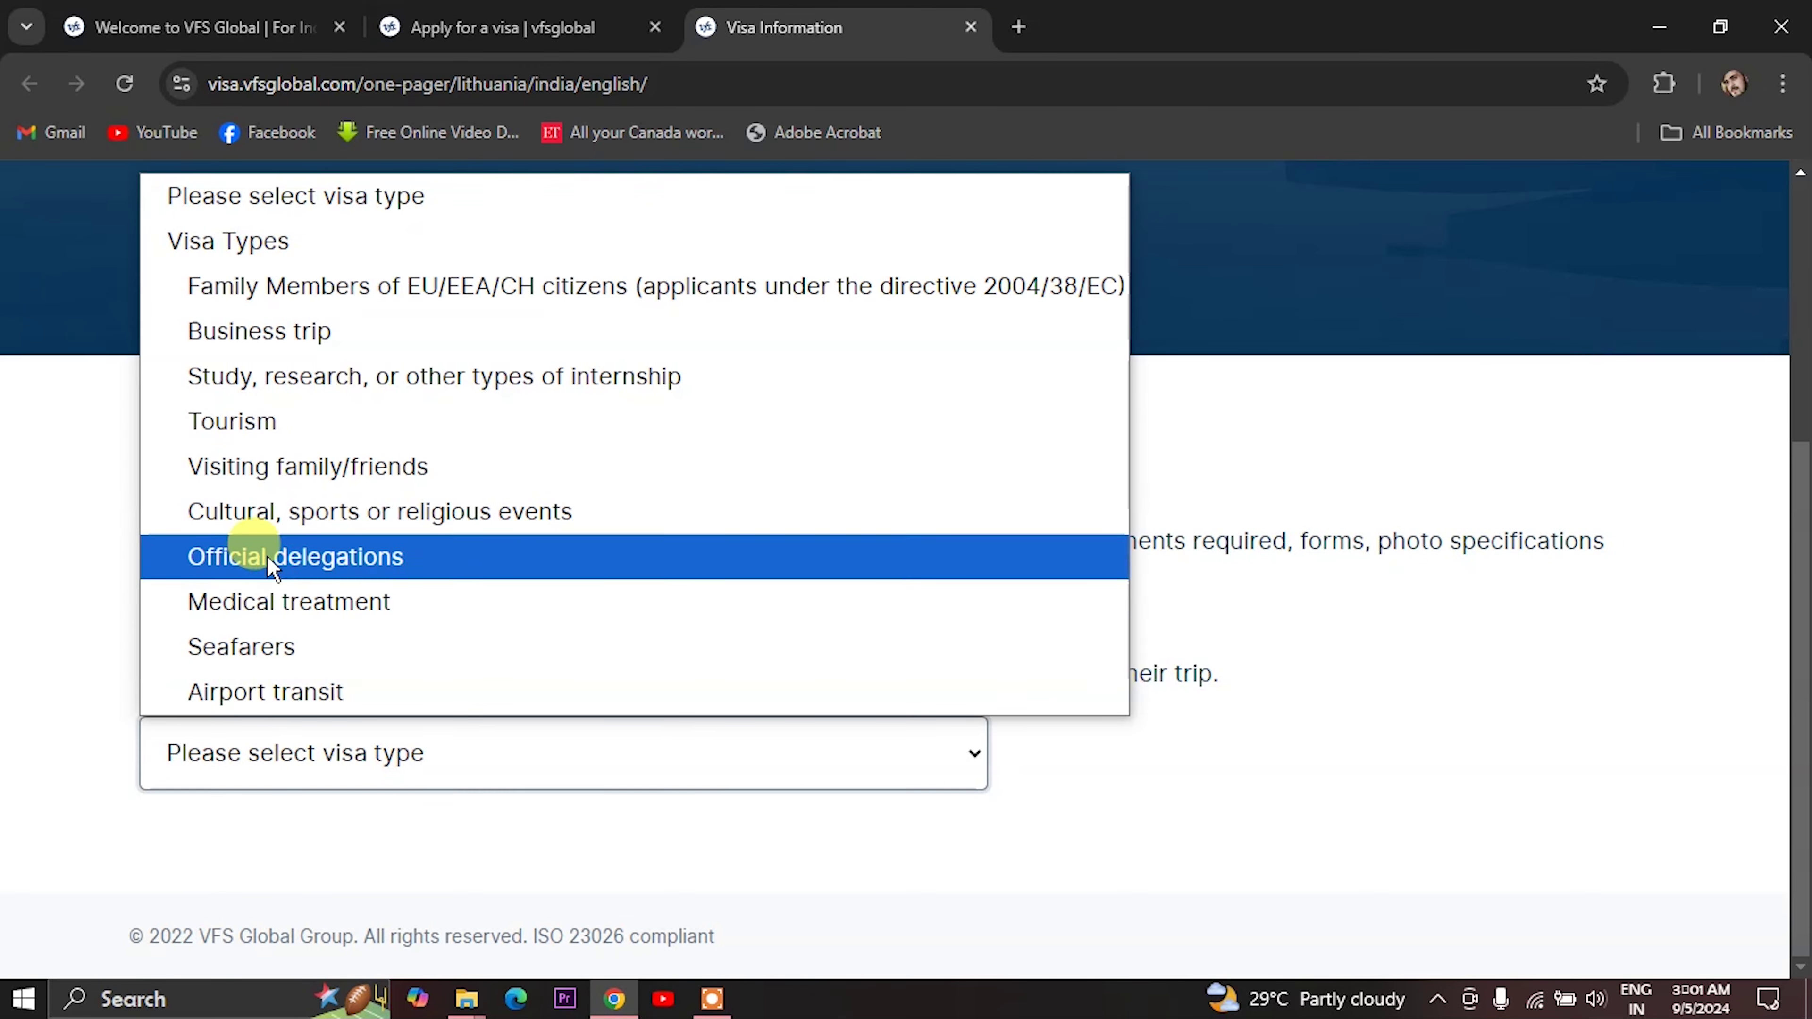
click(256, 429)
scroll(356, 696, down, 3)
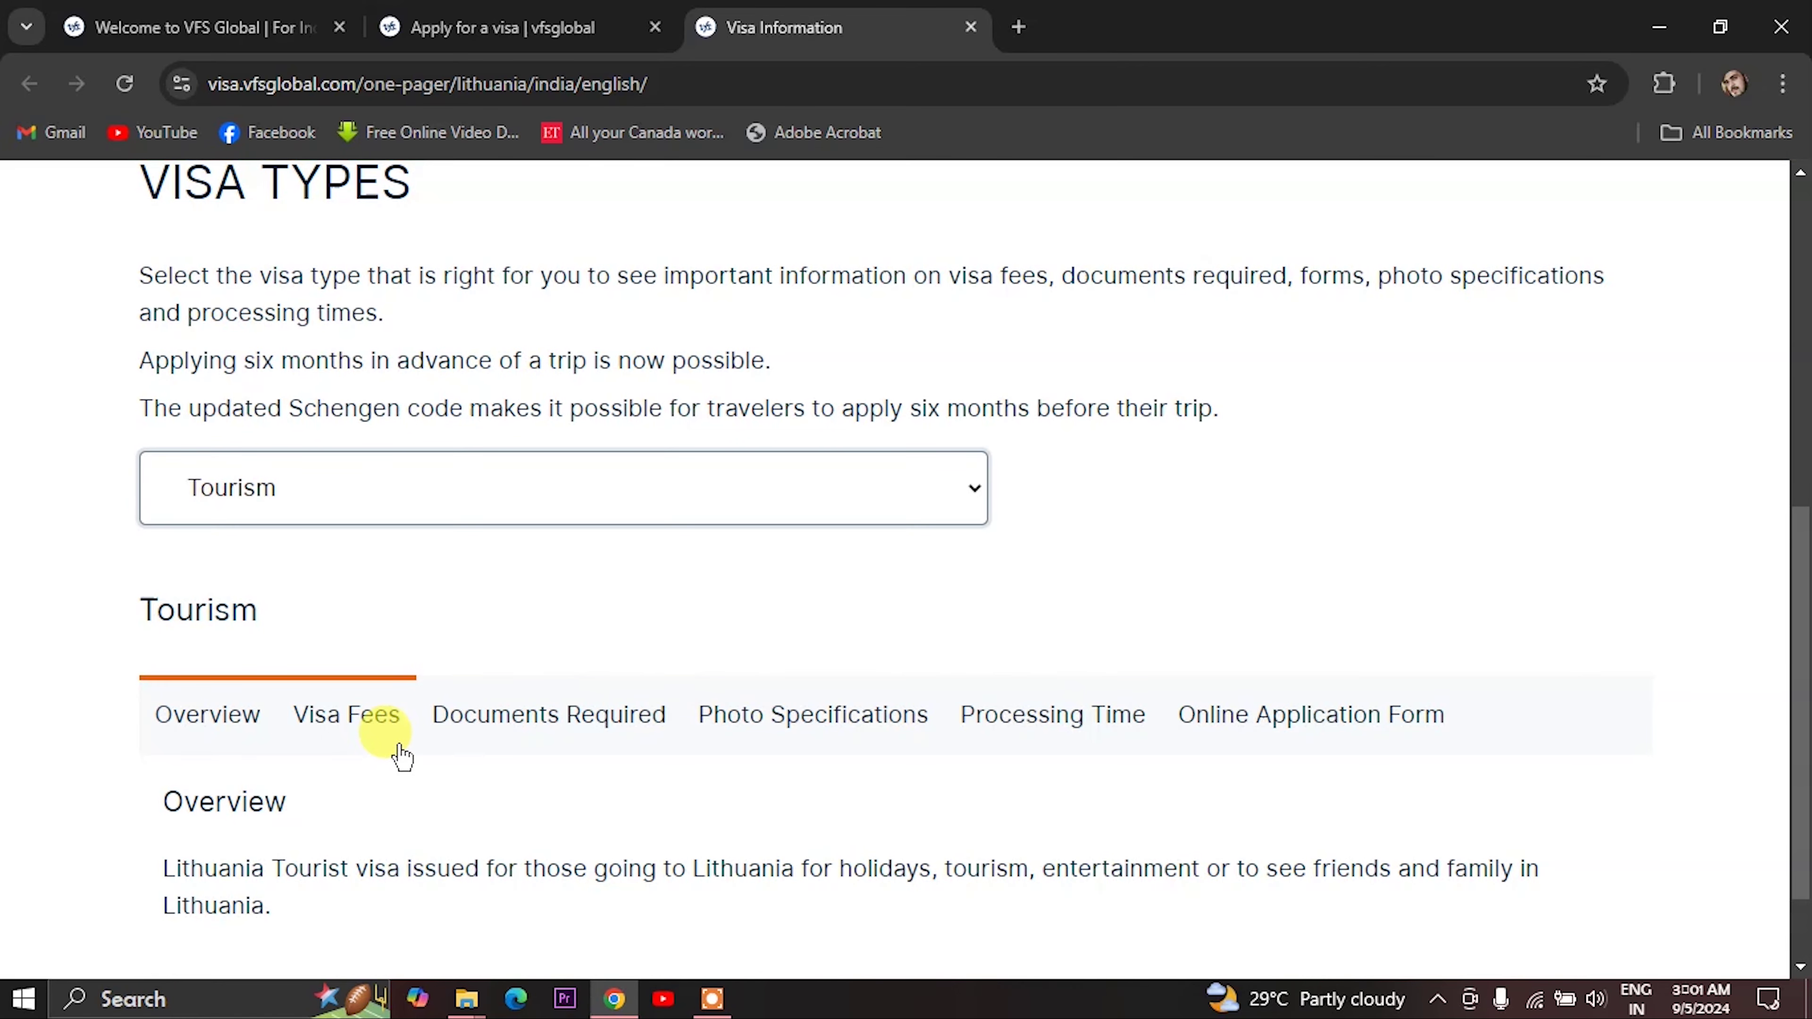
click(521, 717)
scroll(510, 706, down, 1)
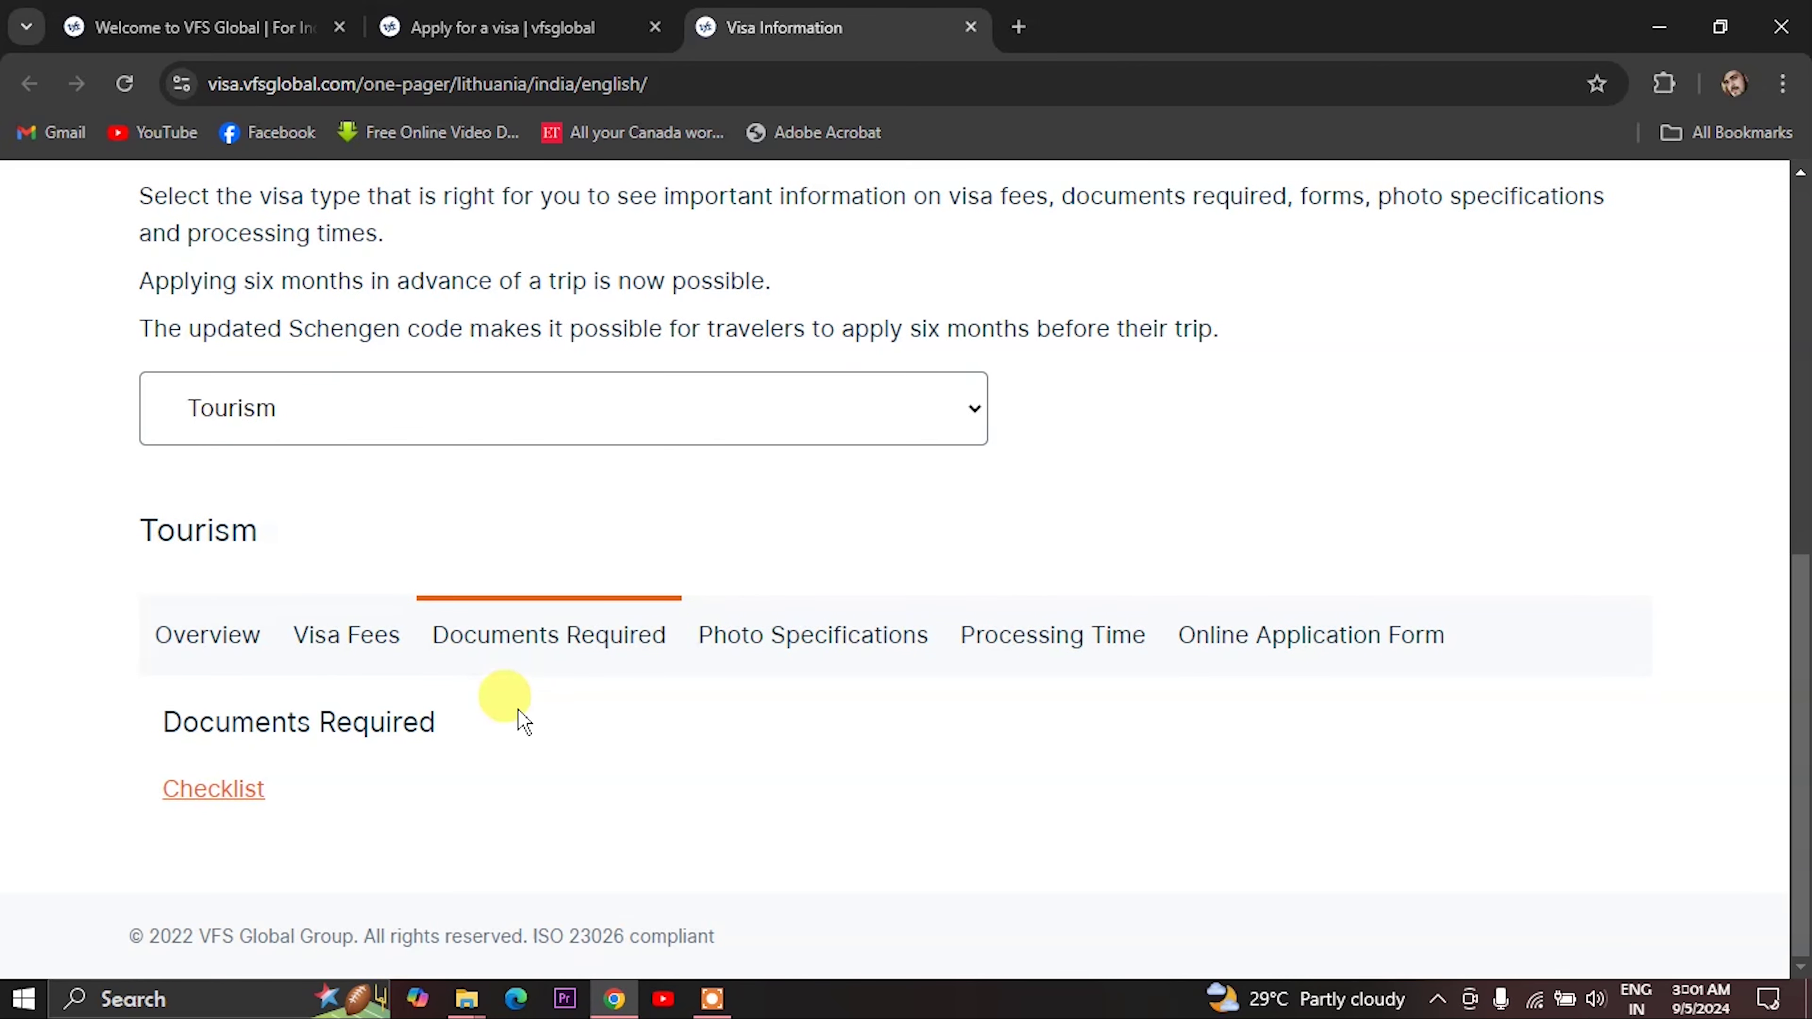
click(212, 794)
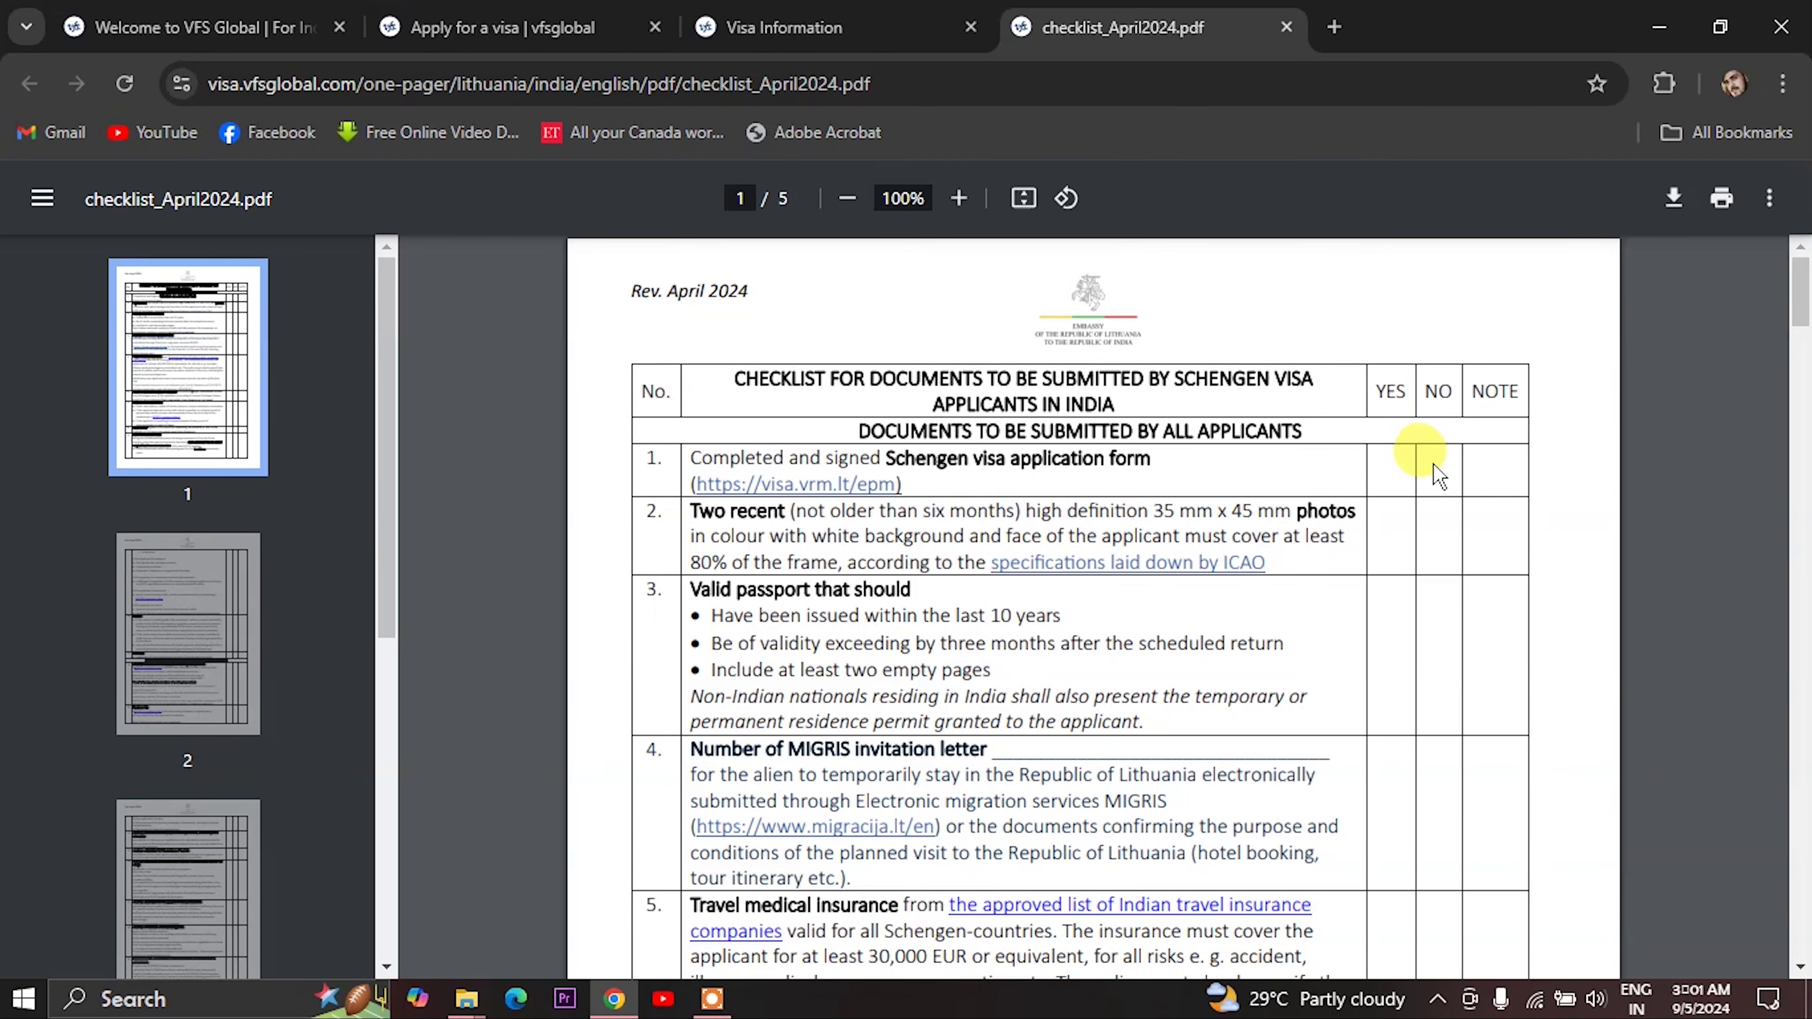
- Read checklist_April2024.pdf from page 2 through page 5, returning to the top of page 5
scroll(1152, 518, down, 2)
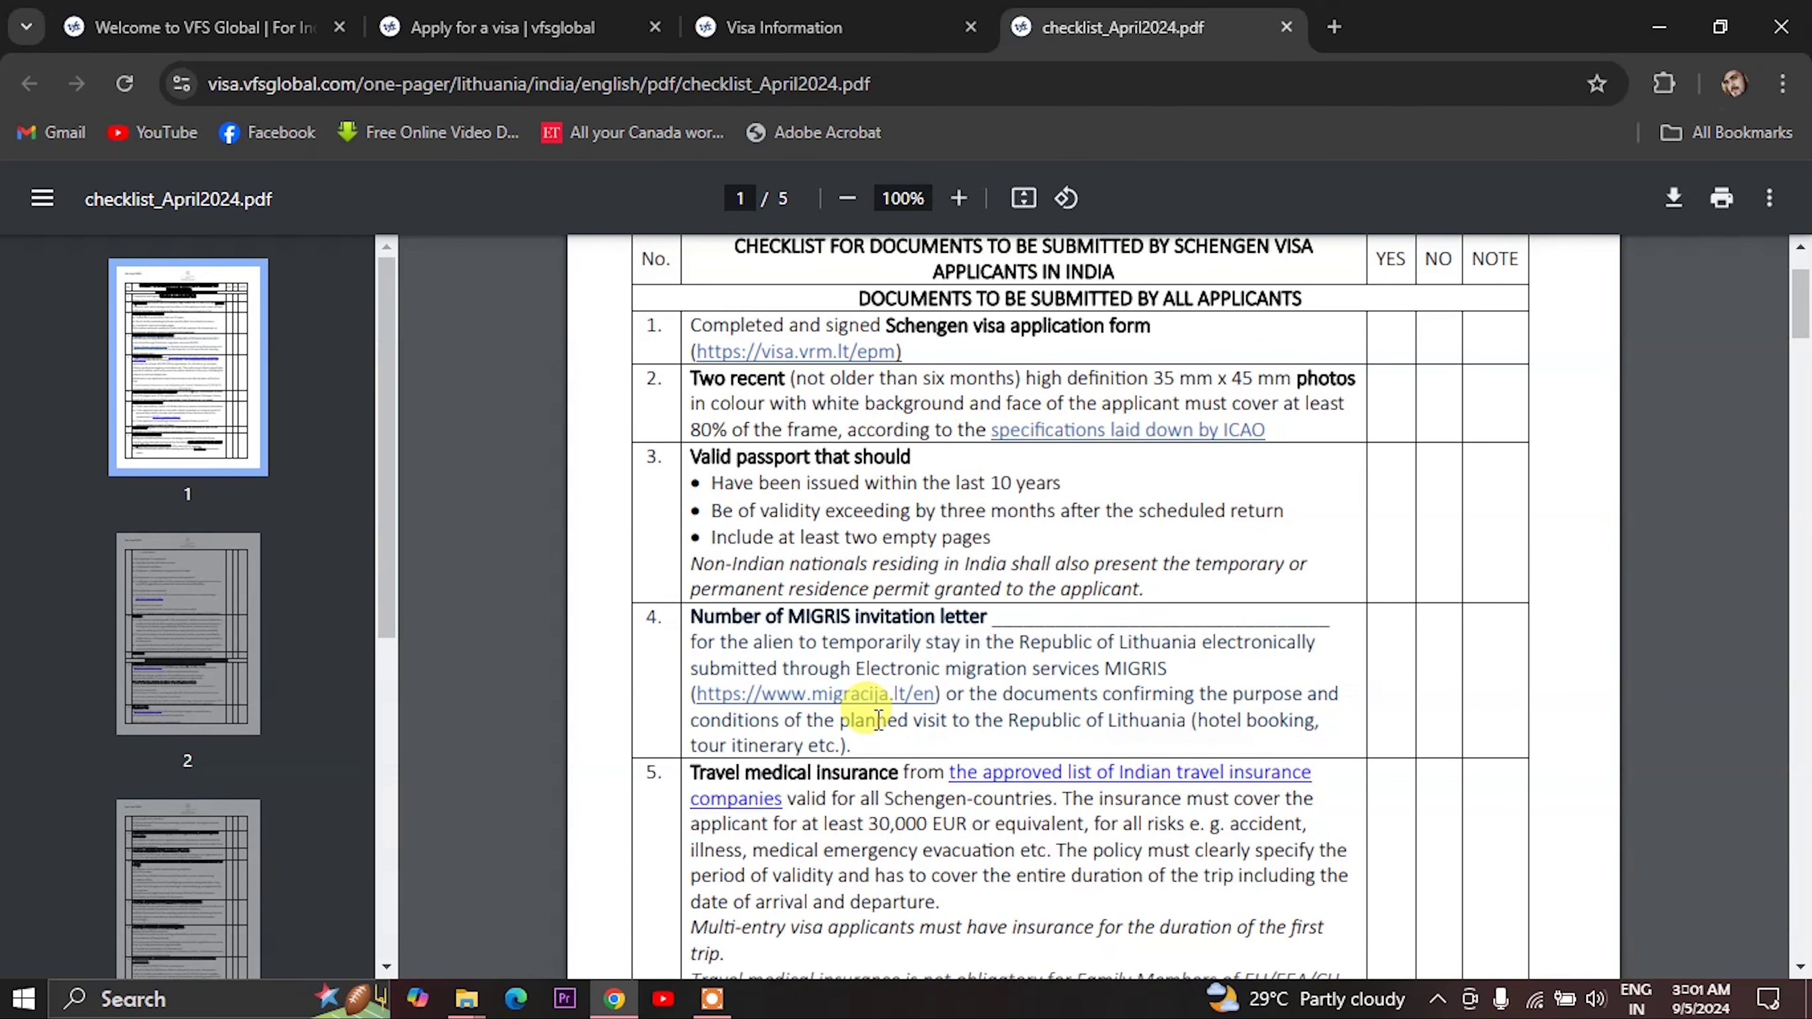
scroll(877, 721, down, 2)
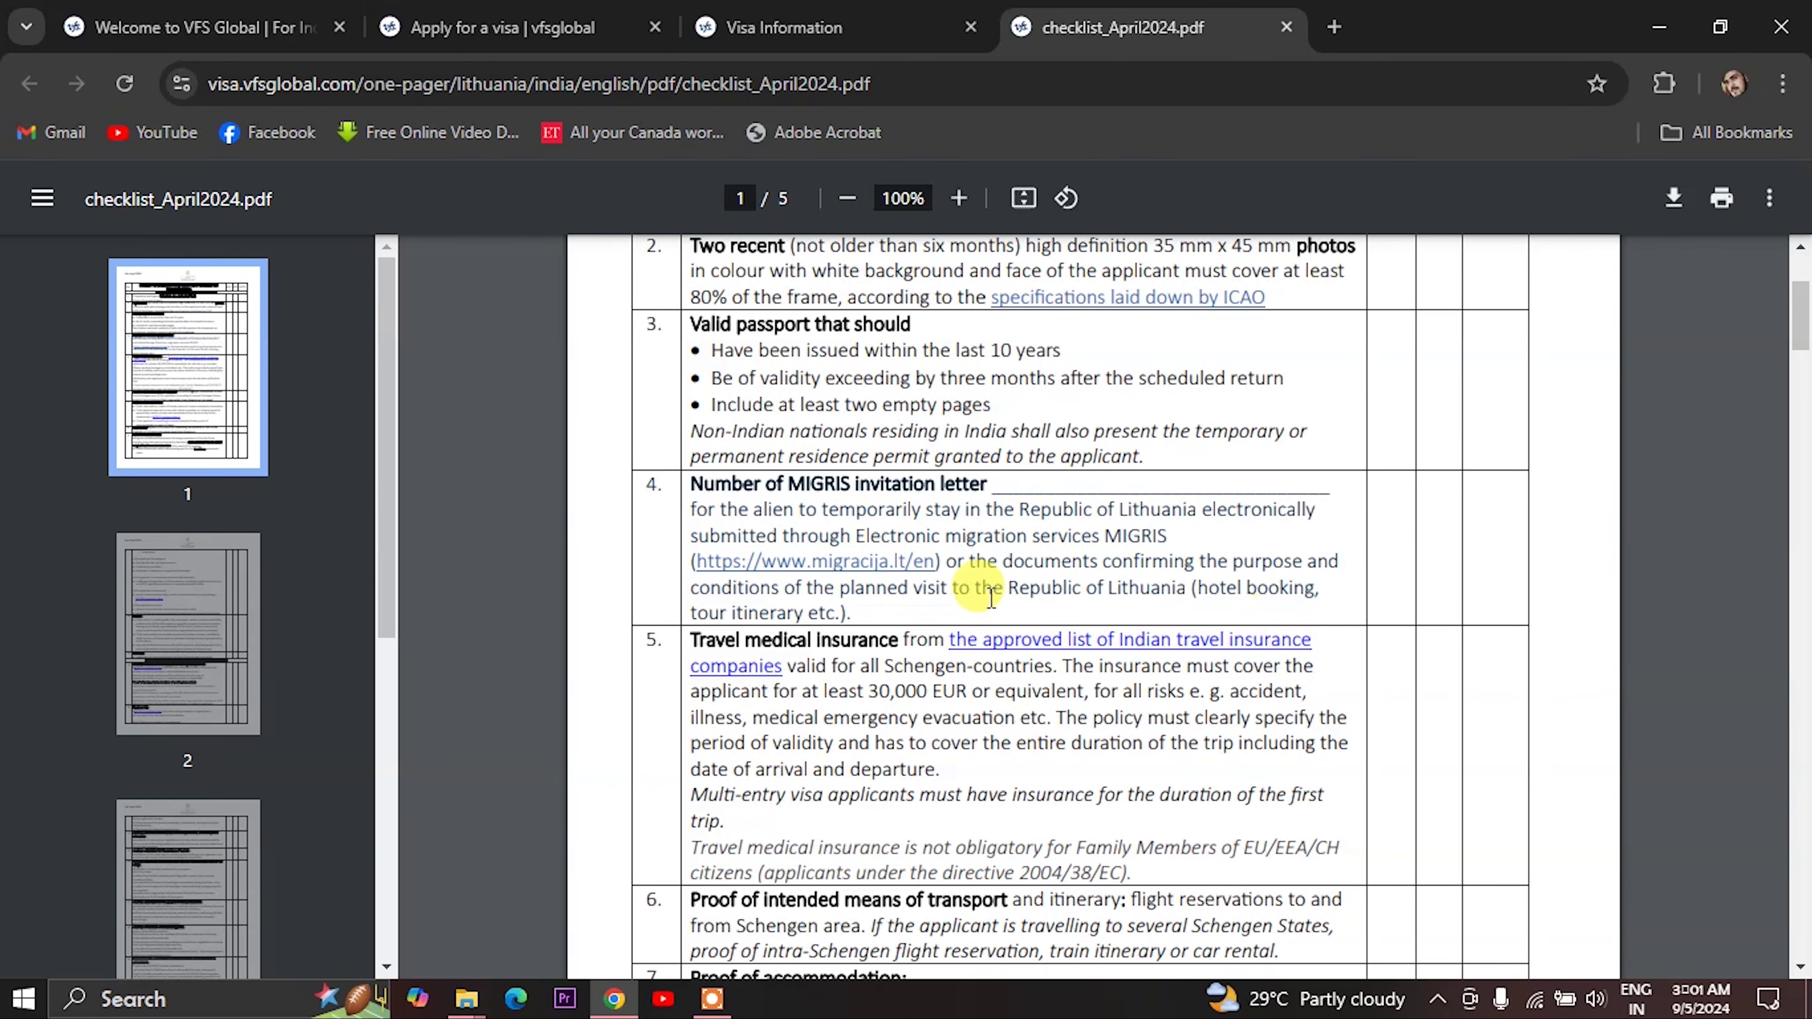
scroll(821, 678, down, 2)
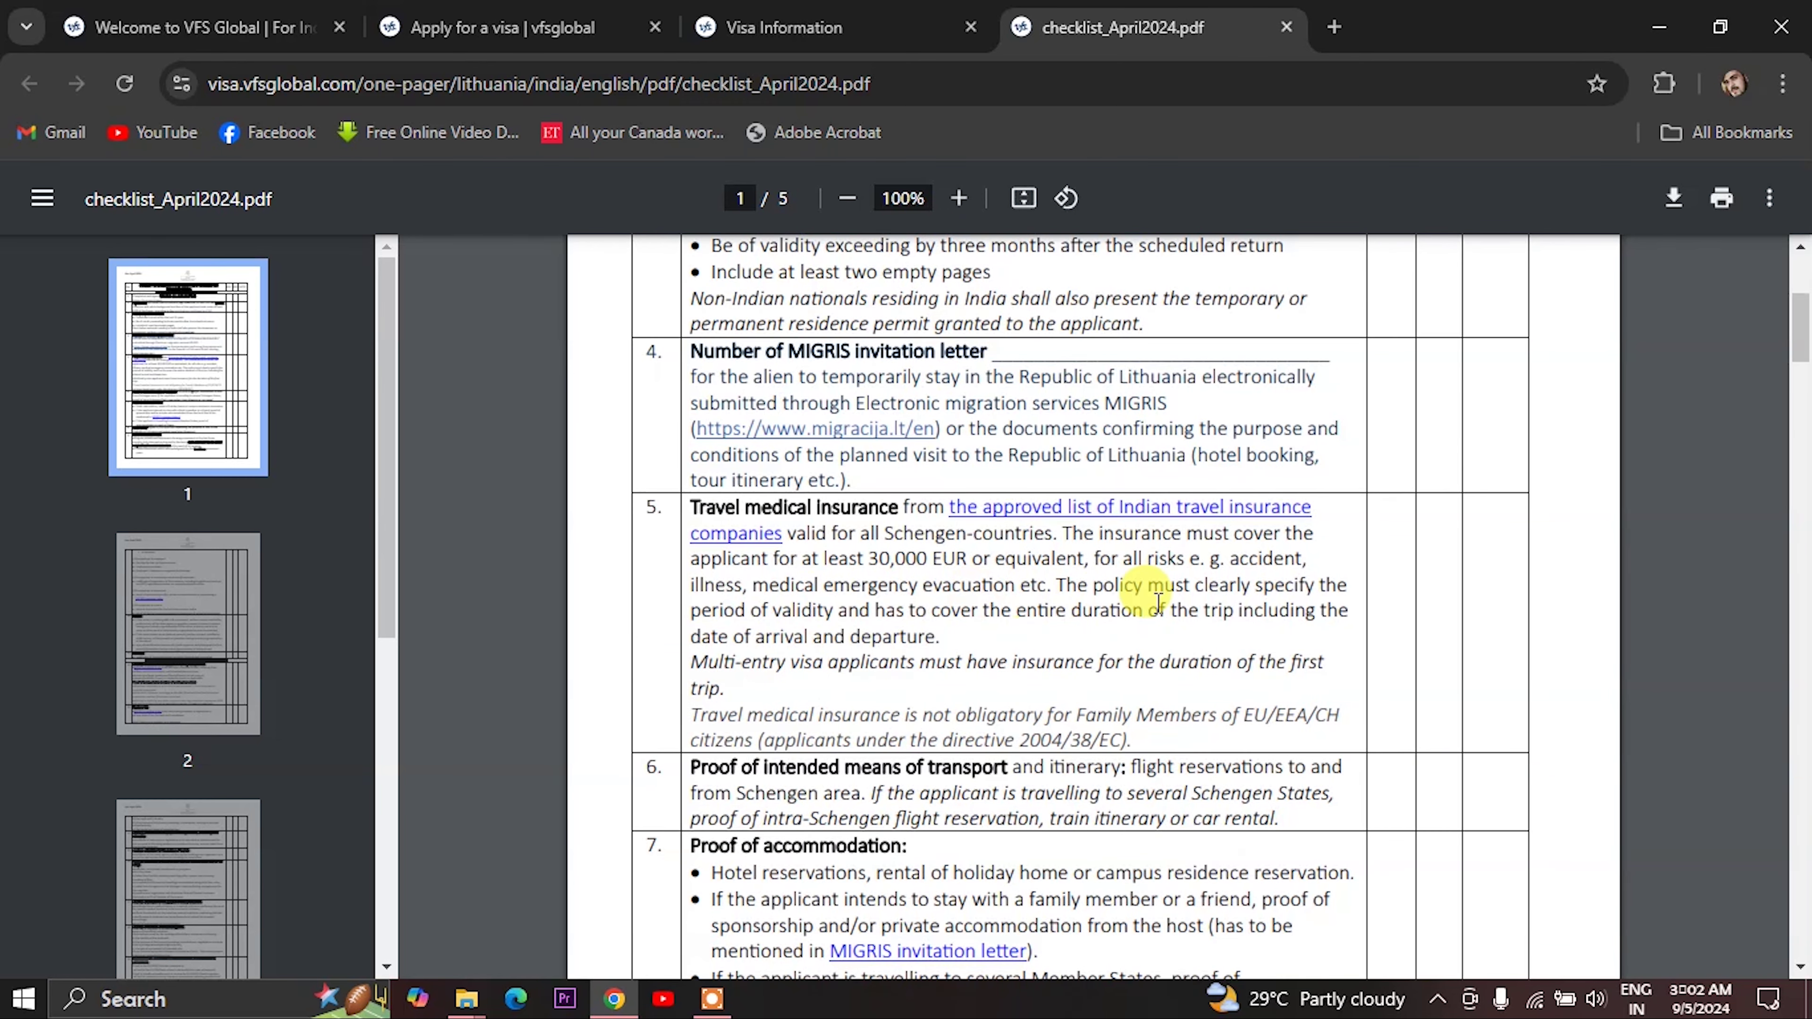
scroll(1112, 713, down, 10)
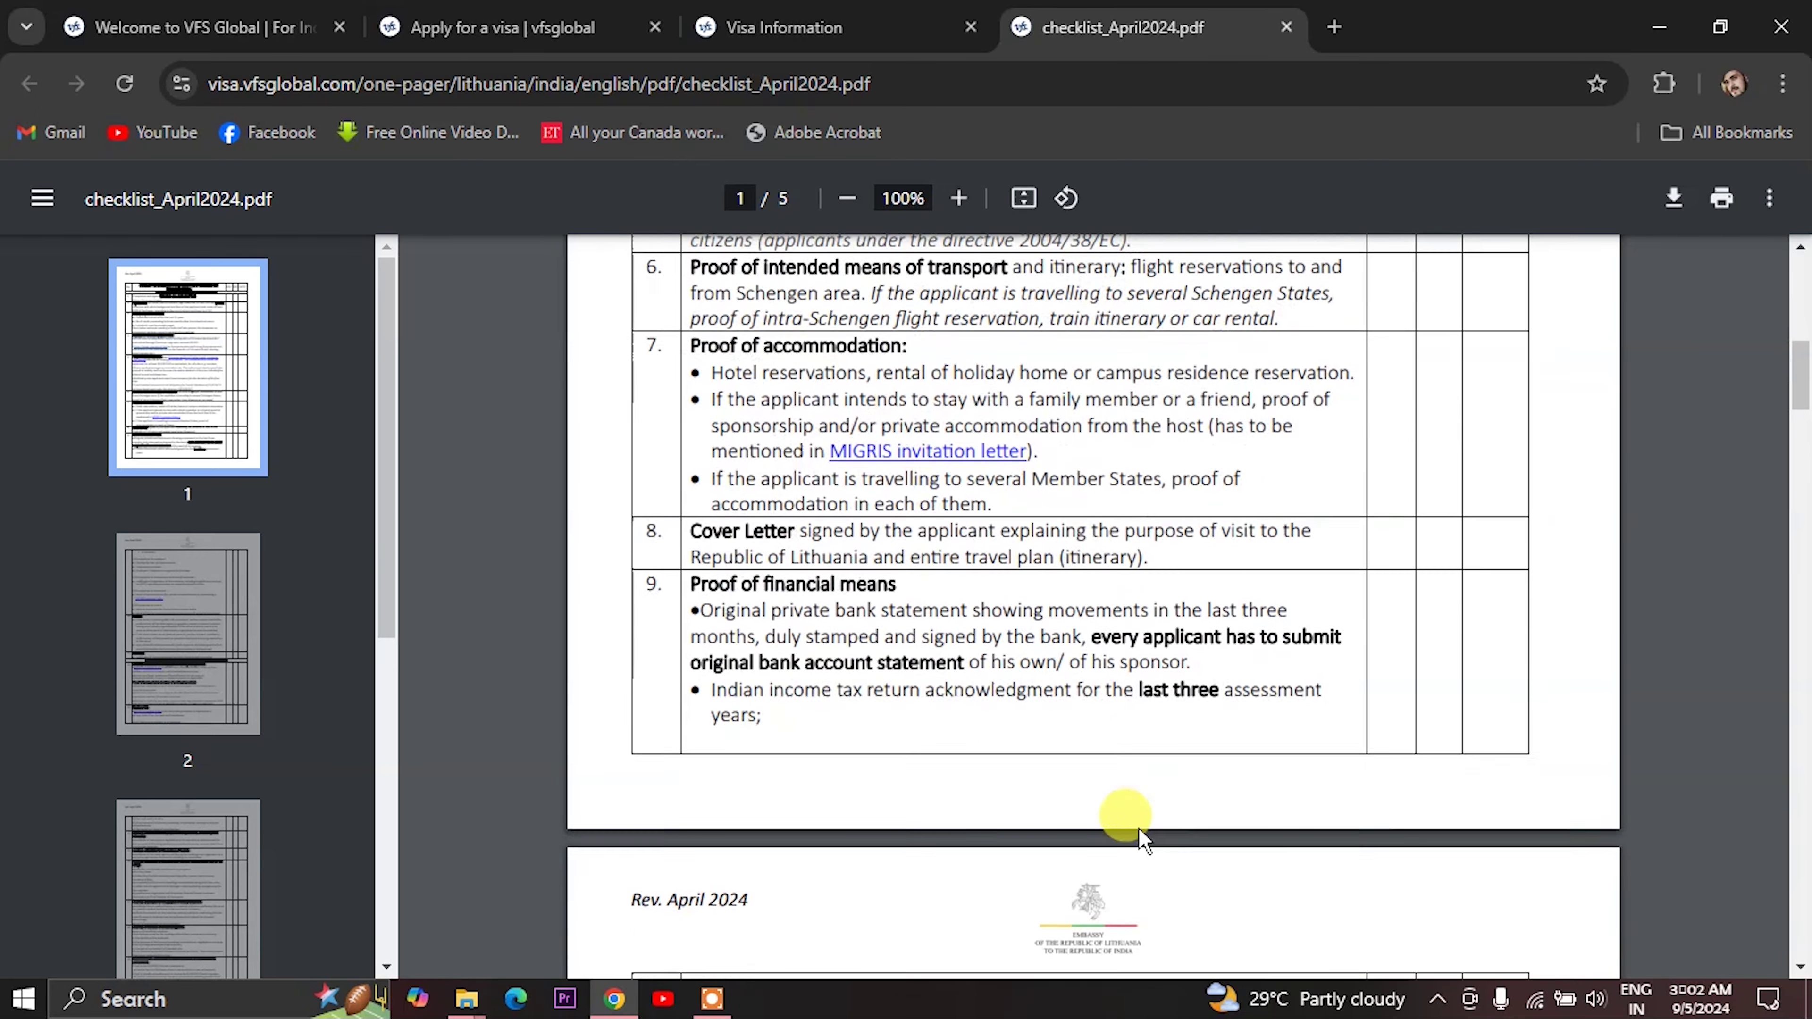
scroll(1141, 842, down, 10)
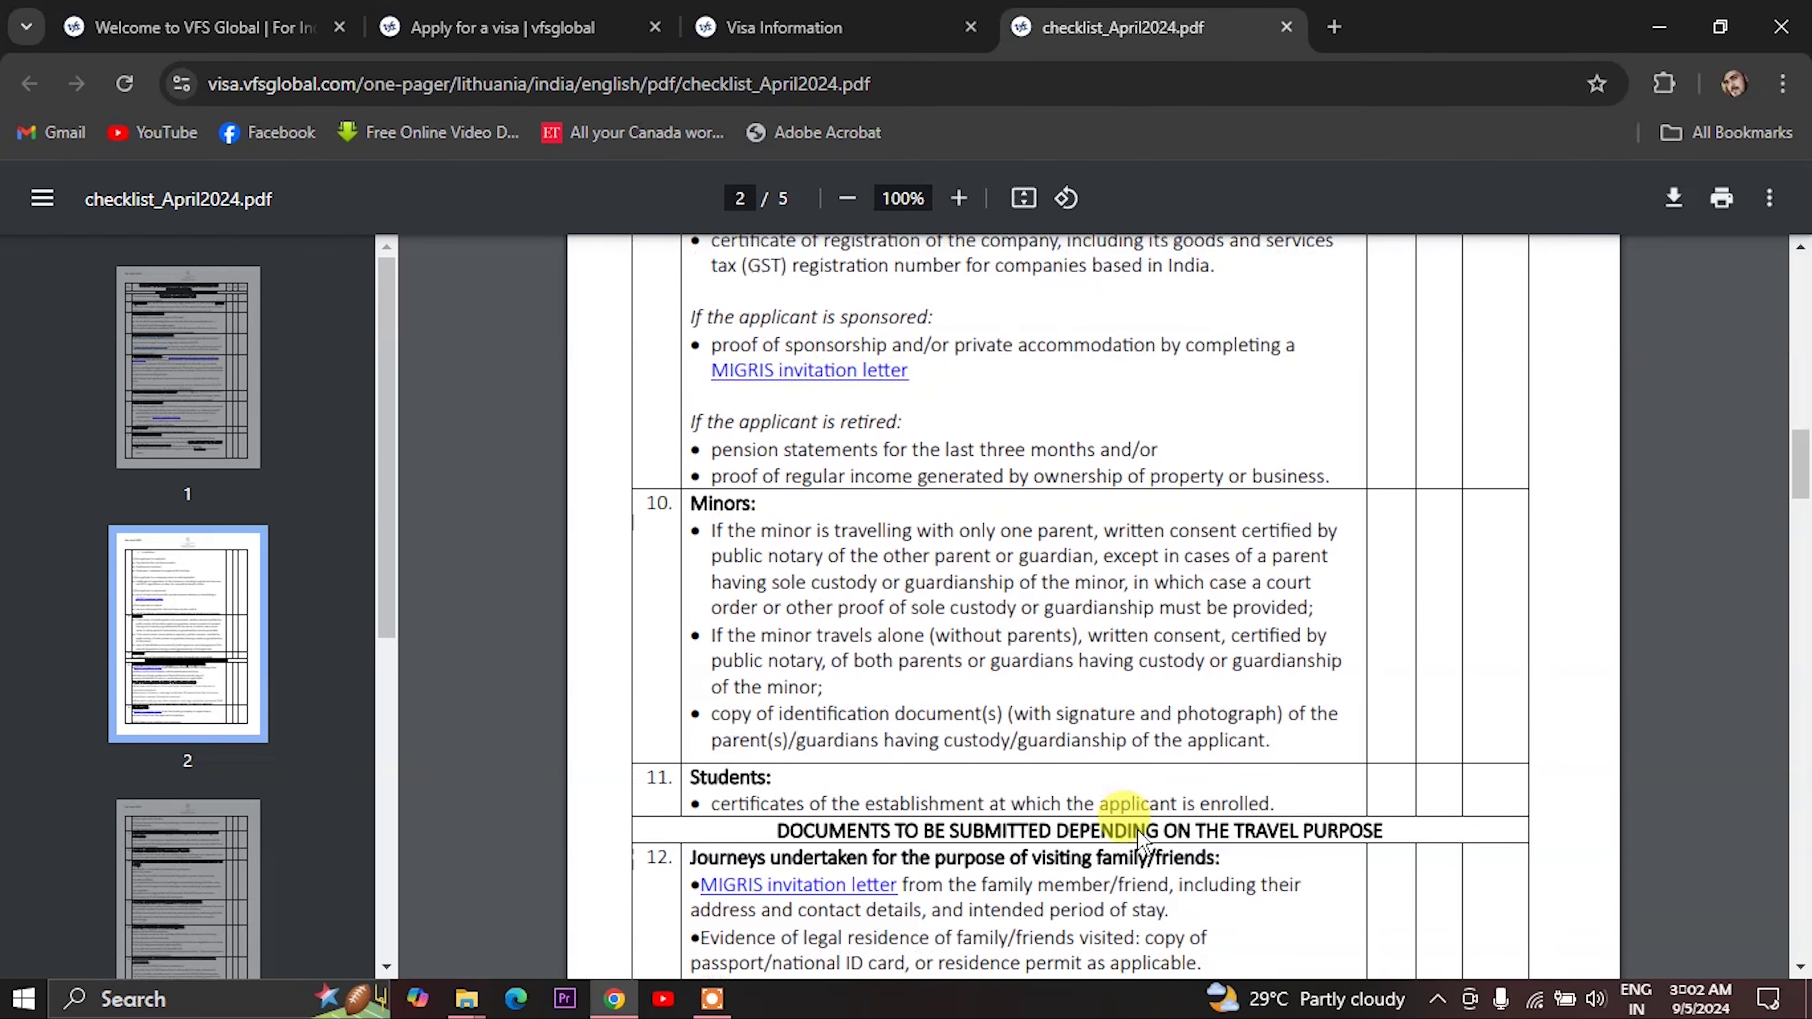
scroll(1176, 753, down, 4)
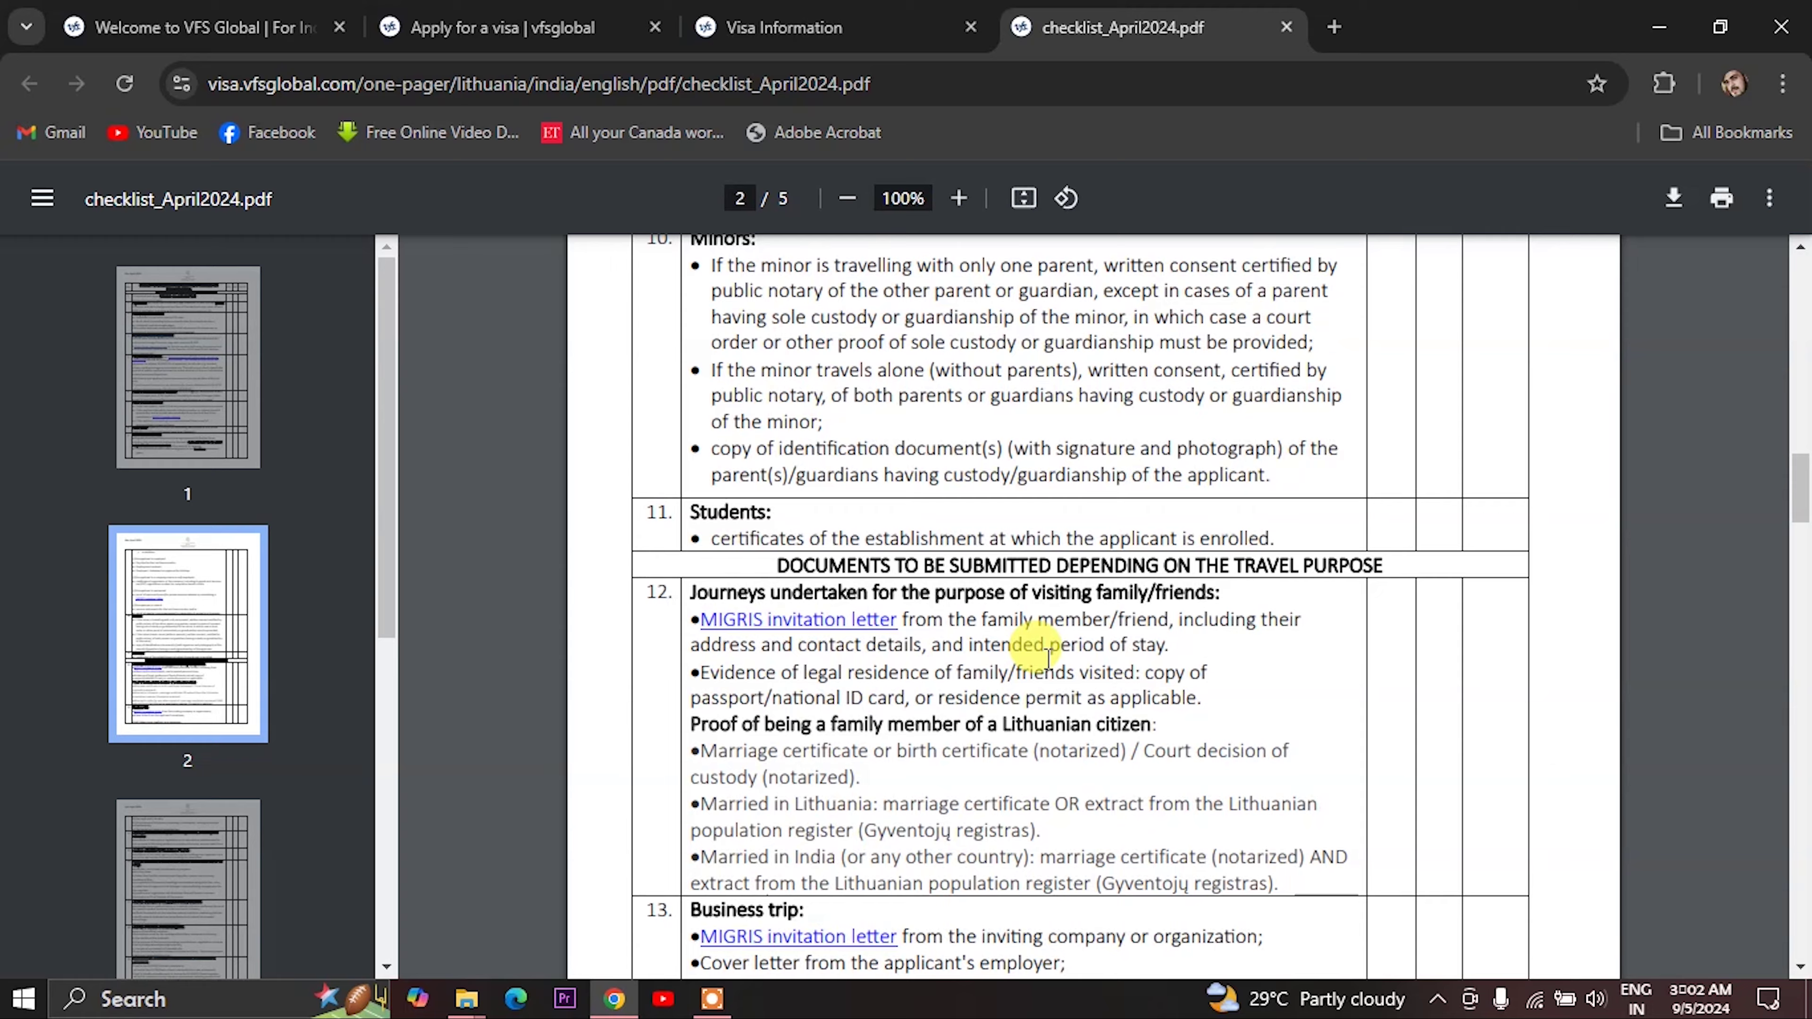
scroll(1043, 646, down, 4)
scroll(1046, 660, down, 15)
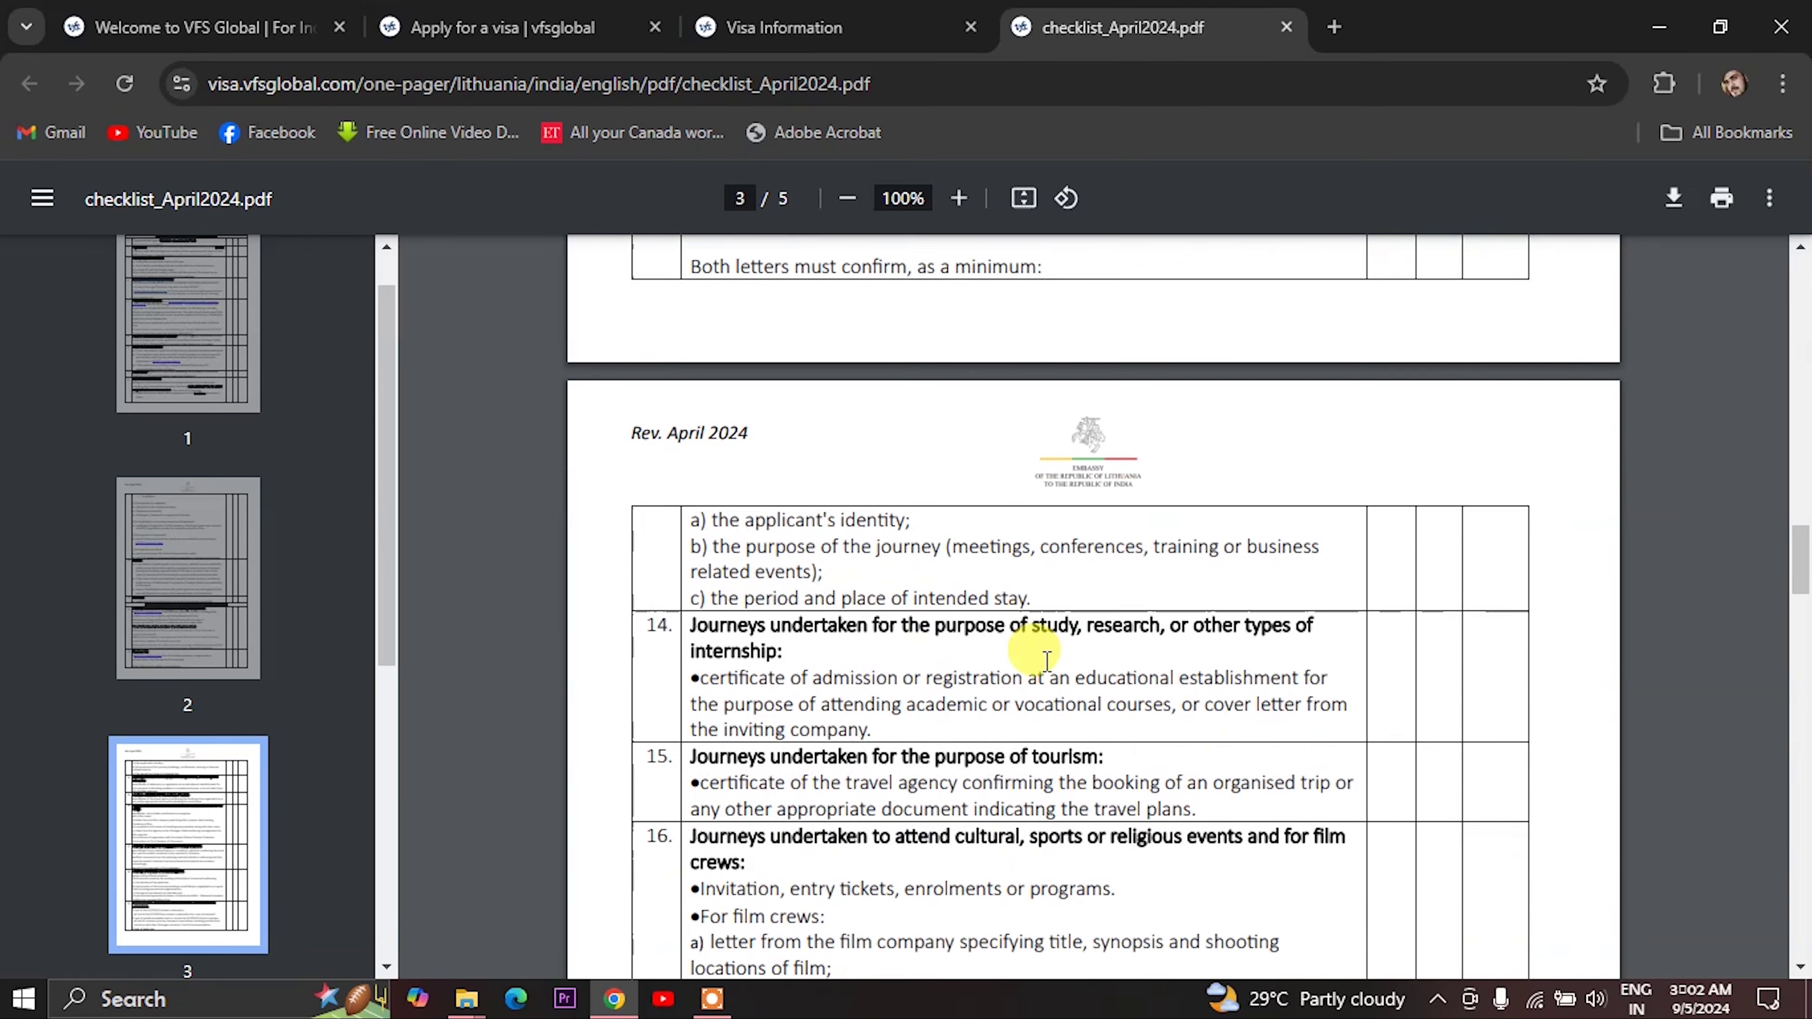
scroll(1046, 661, down, 10)
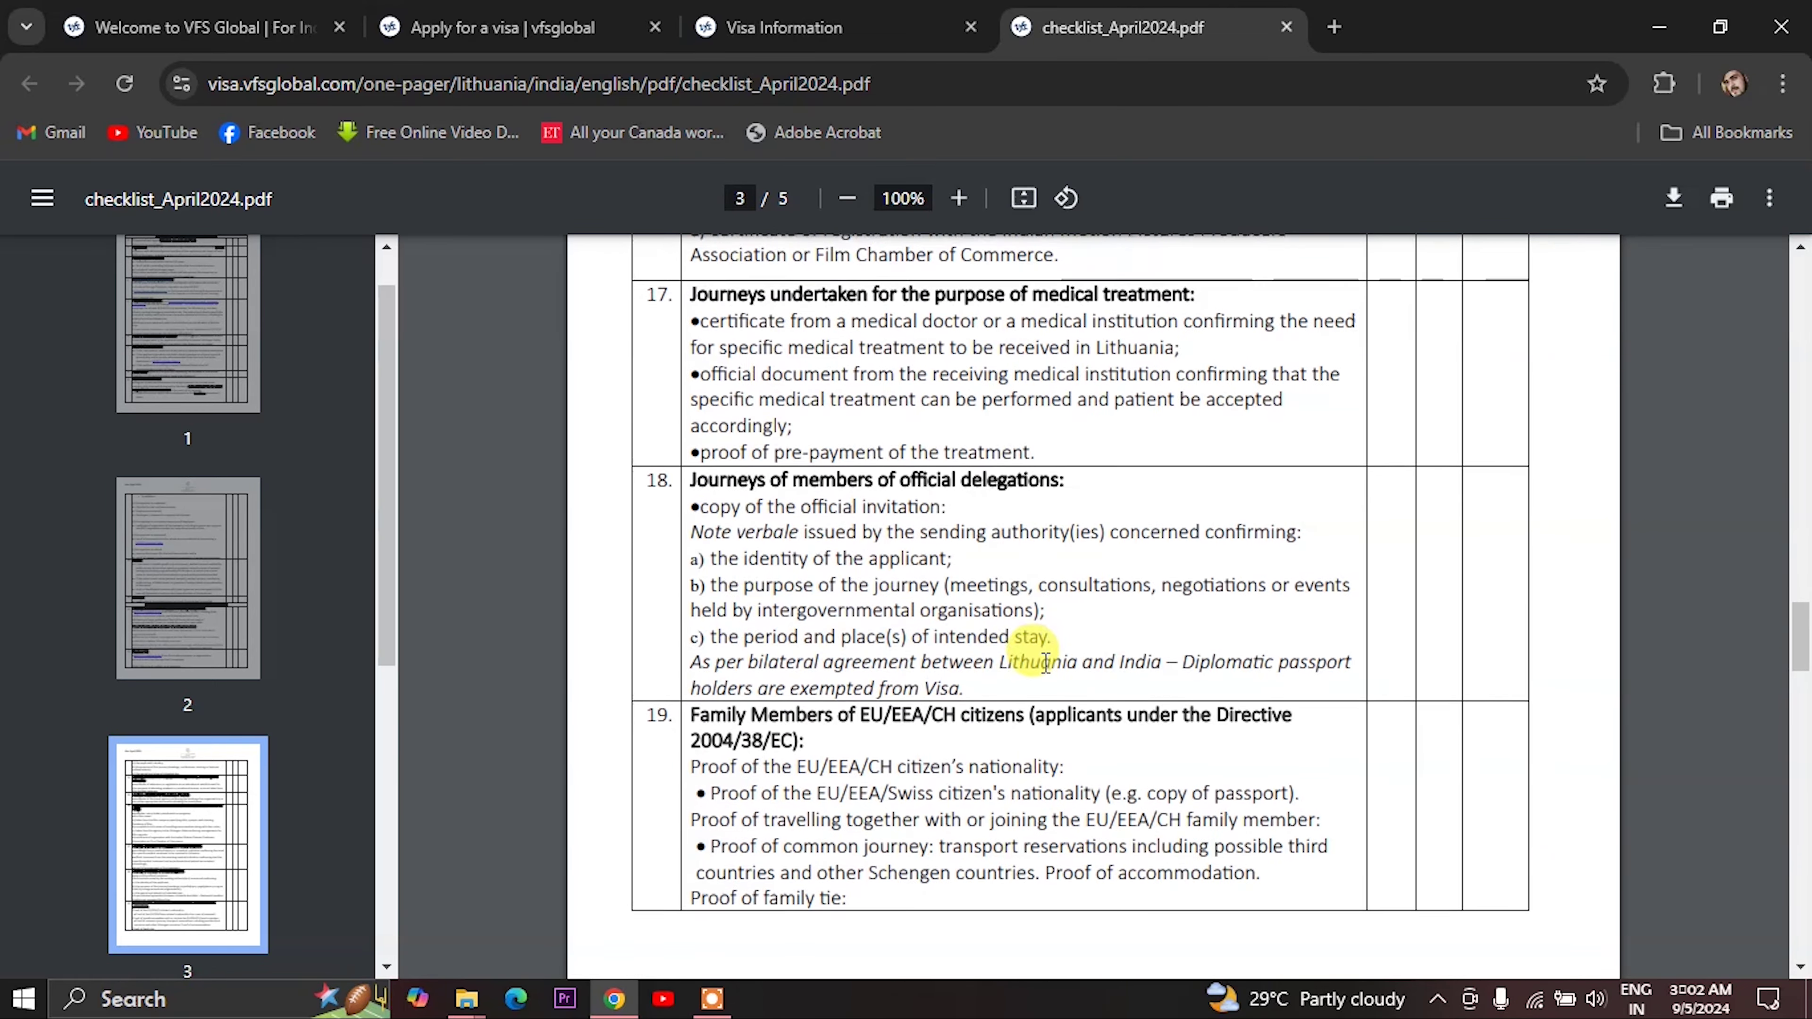
scroll(1046, 661, down, 10)
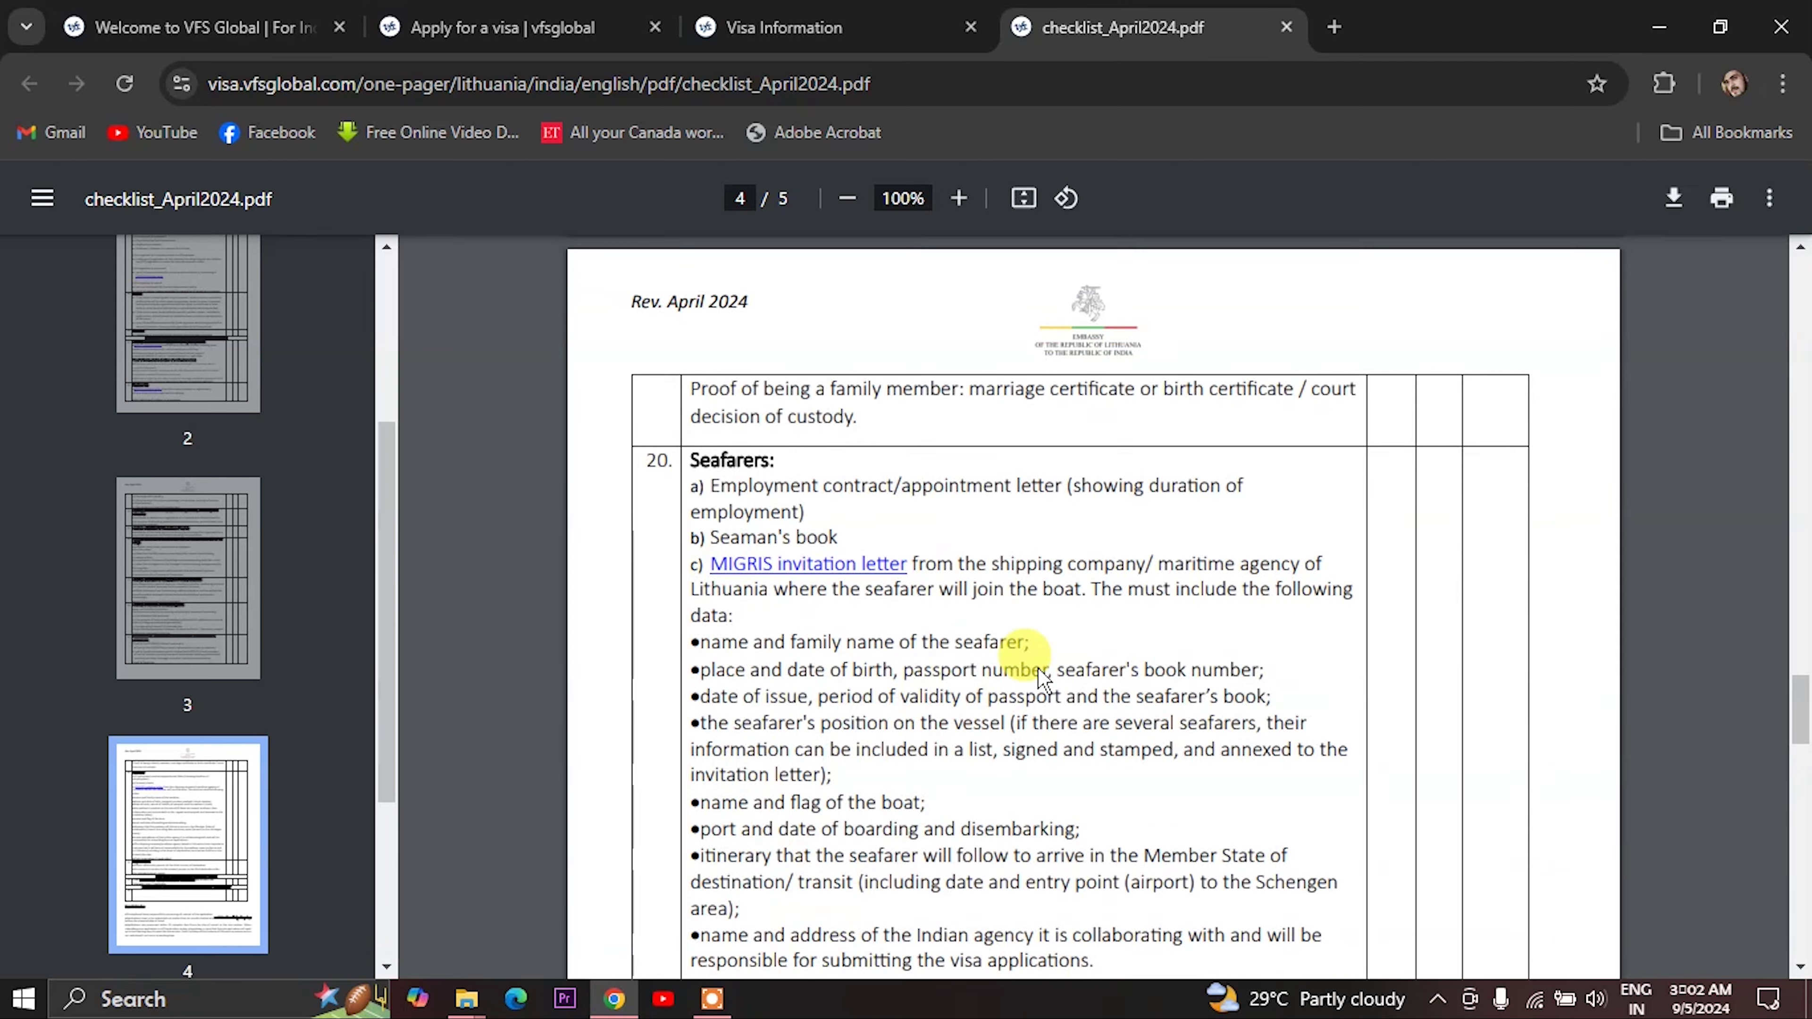
scroll(1043, 676, down, 13)
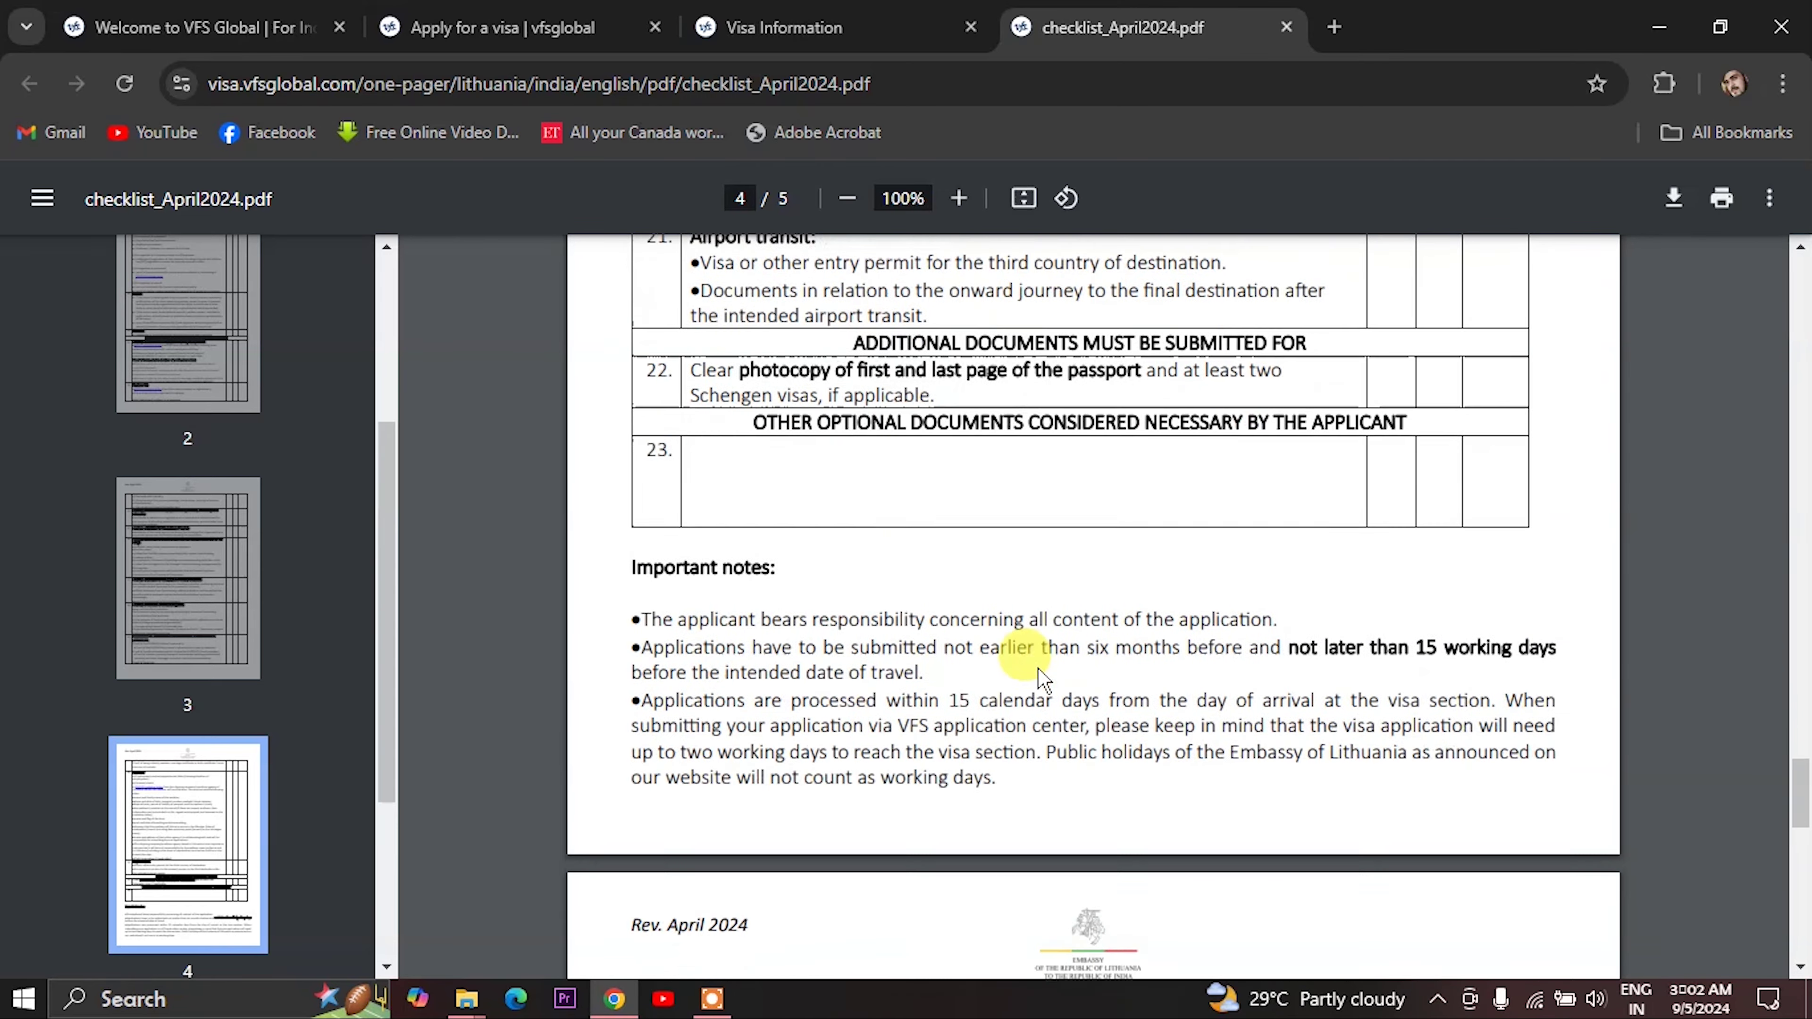
scroll(1042, 676, down, 8)
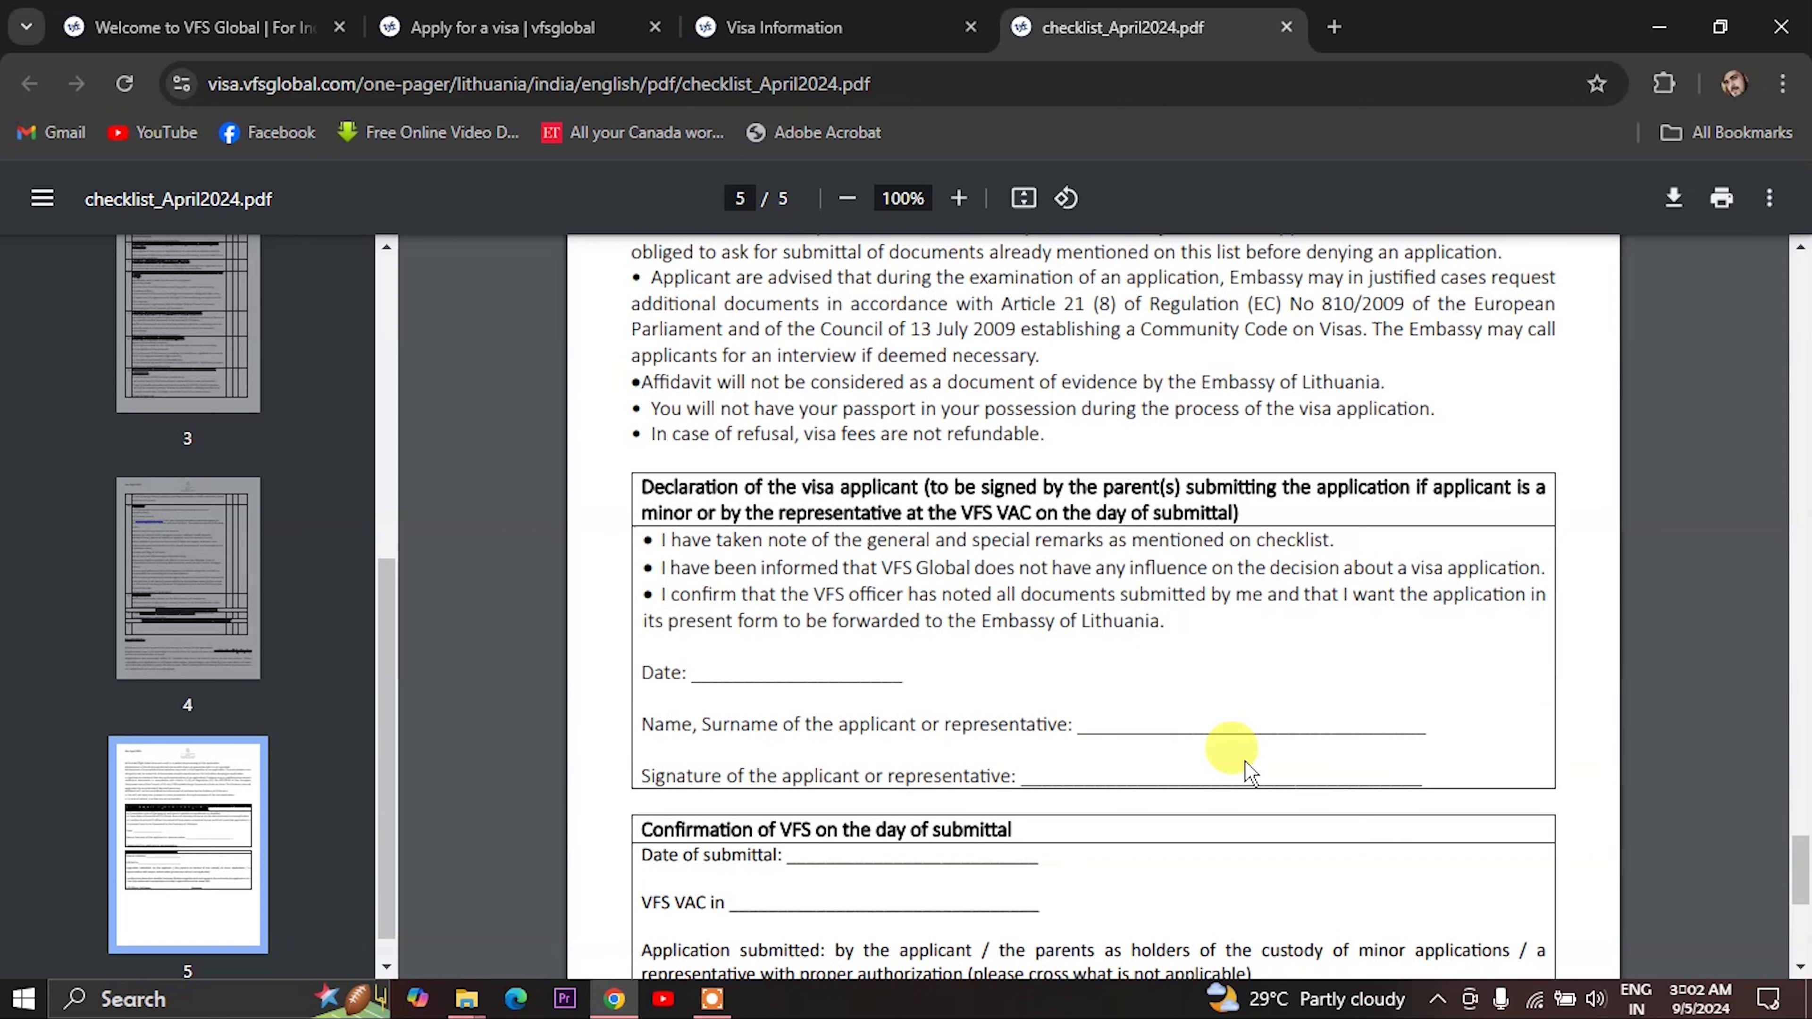
scroll(1234, 757, down, 2)
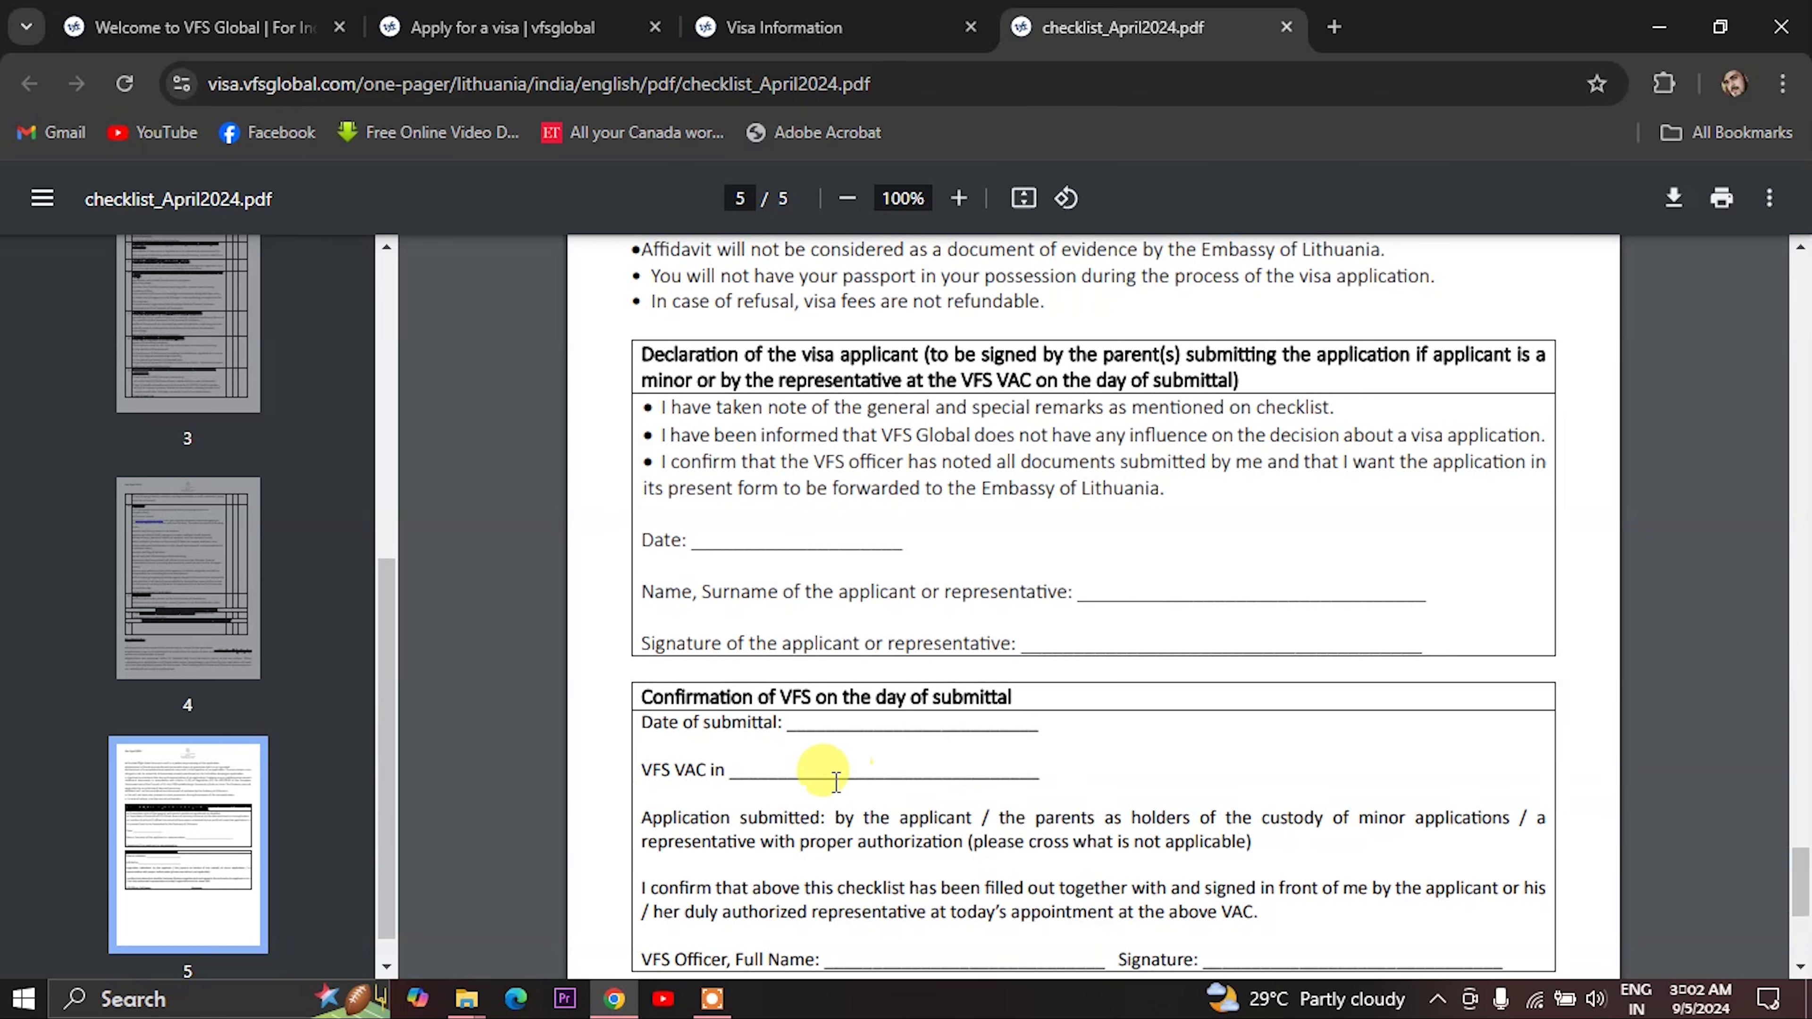
scroll(991, 771, down, 4)
scroll(1012, 803, up, 4)
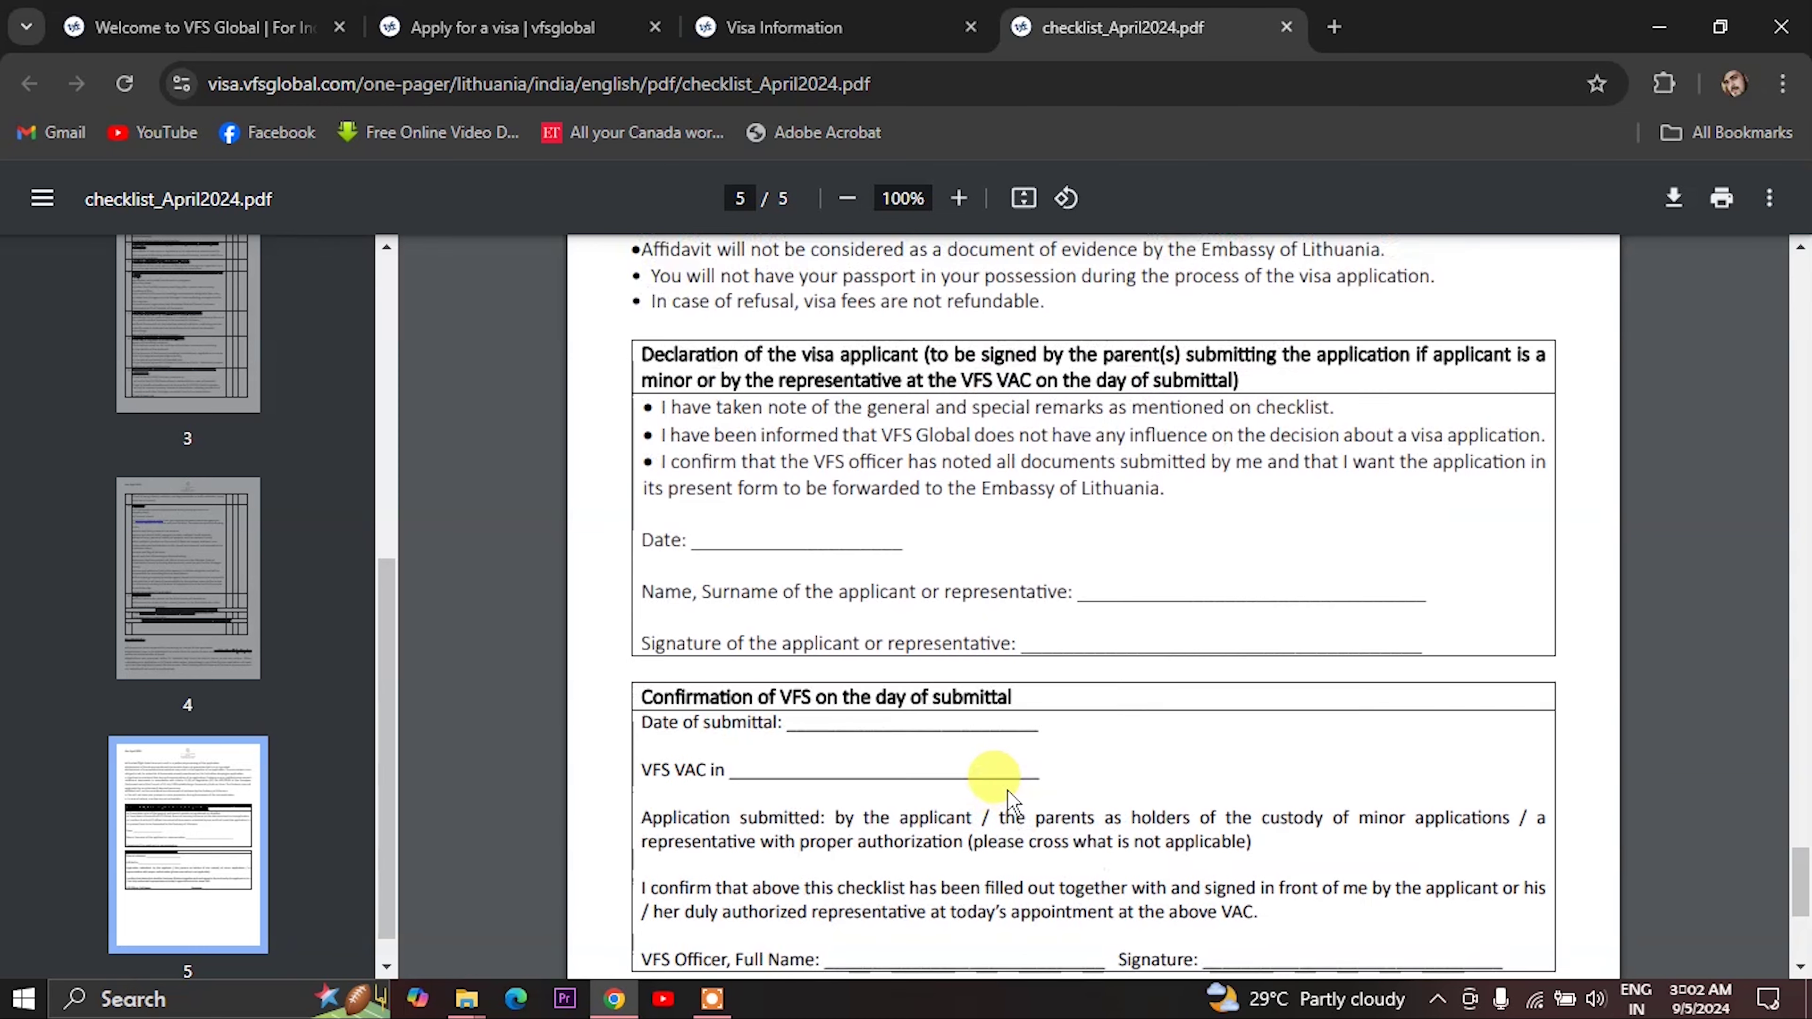
scroll(1013, 803, up, 6)
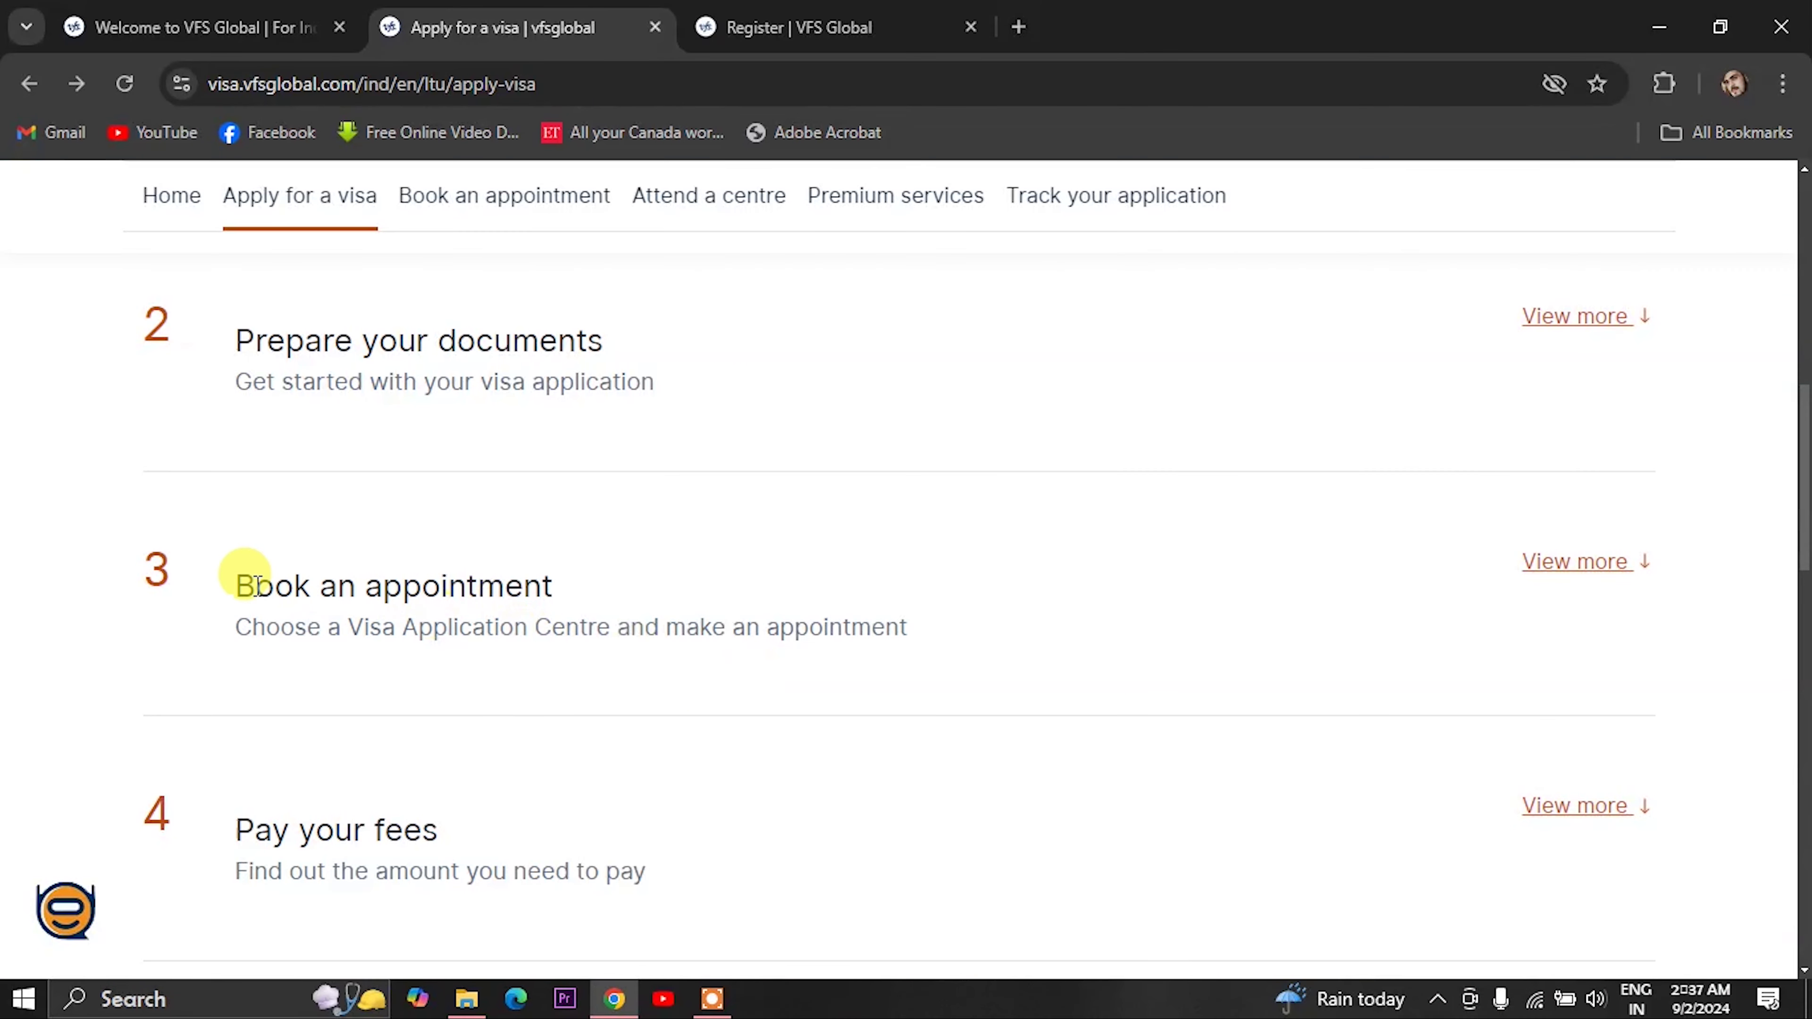
- Expand step 3, Book an appointment, and follow its link to the Book an appointment page
click(1525, 564)
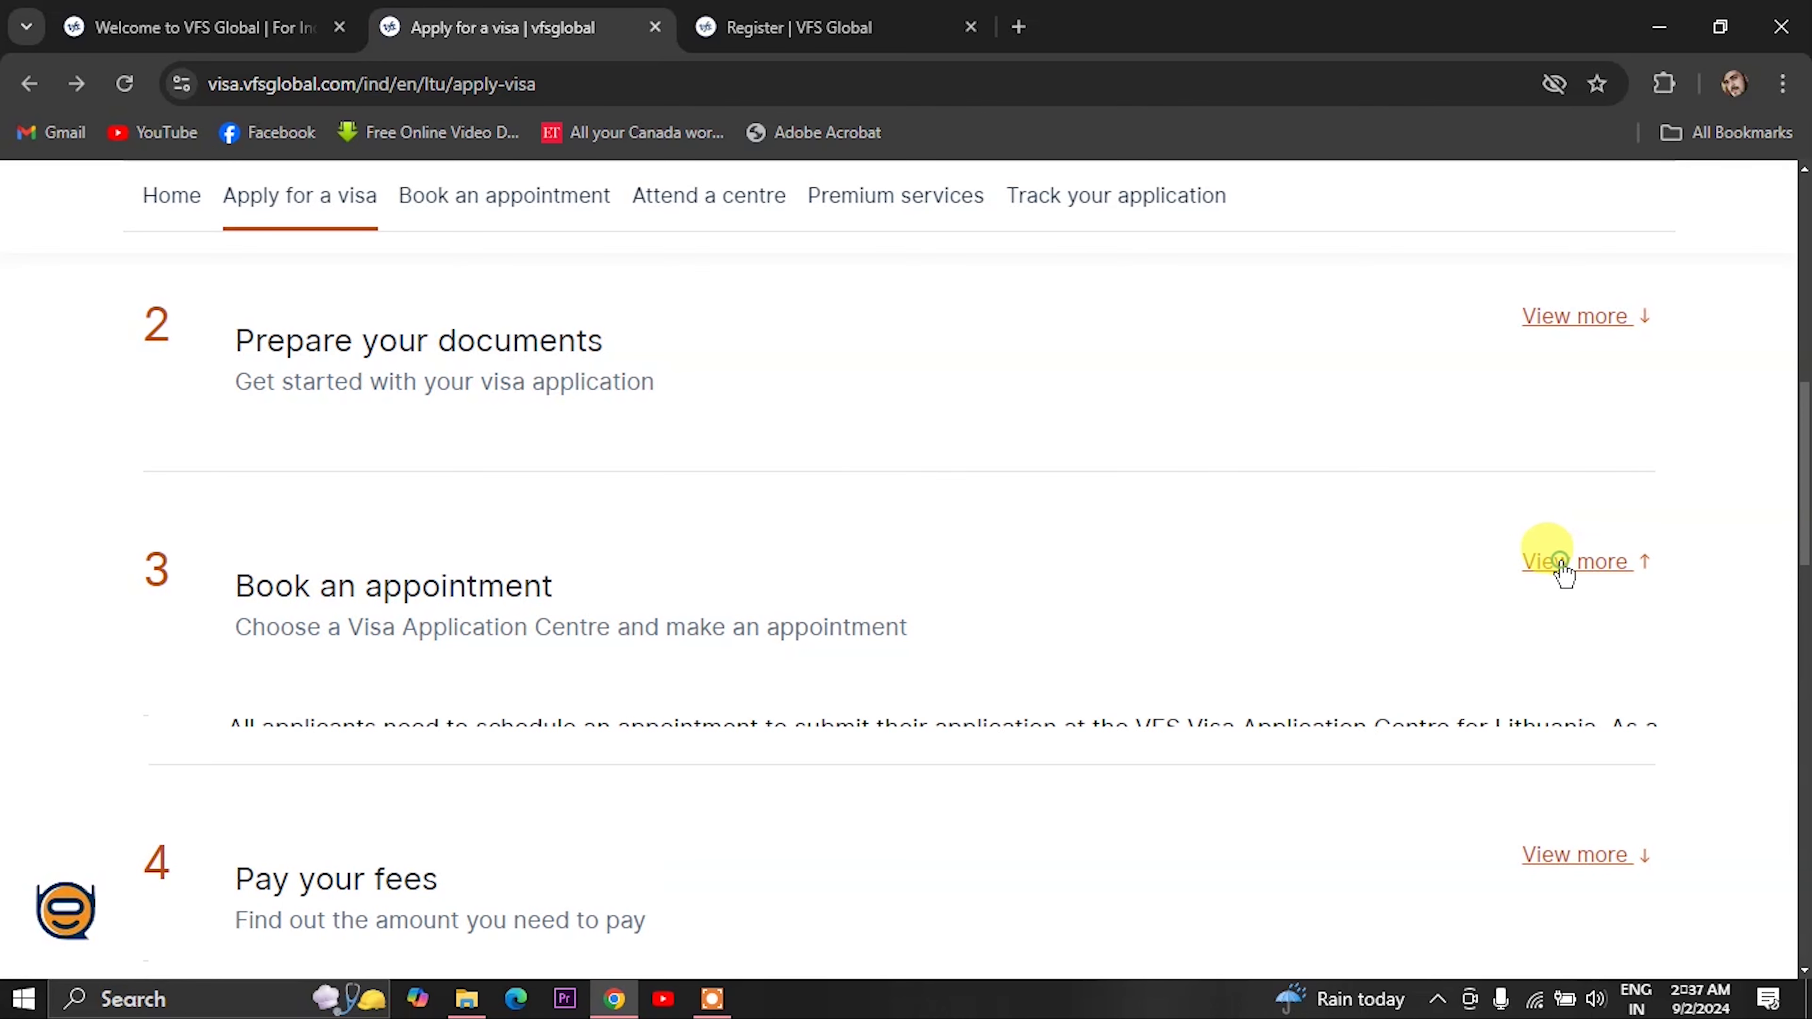
scroll(535, 699, down, 3)
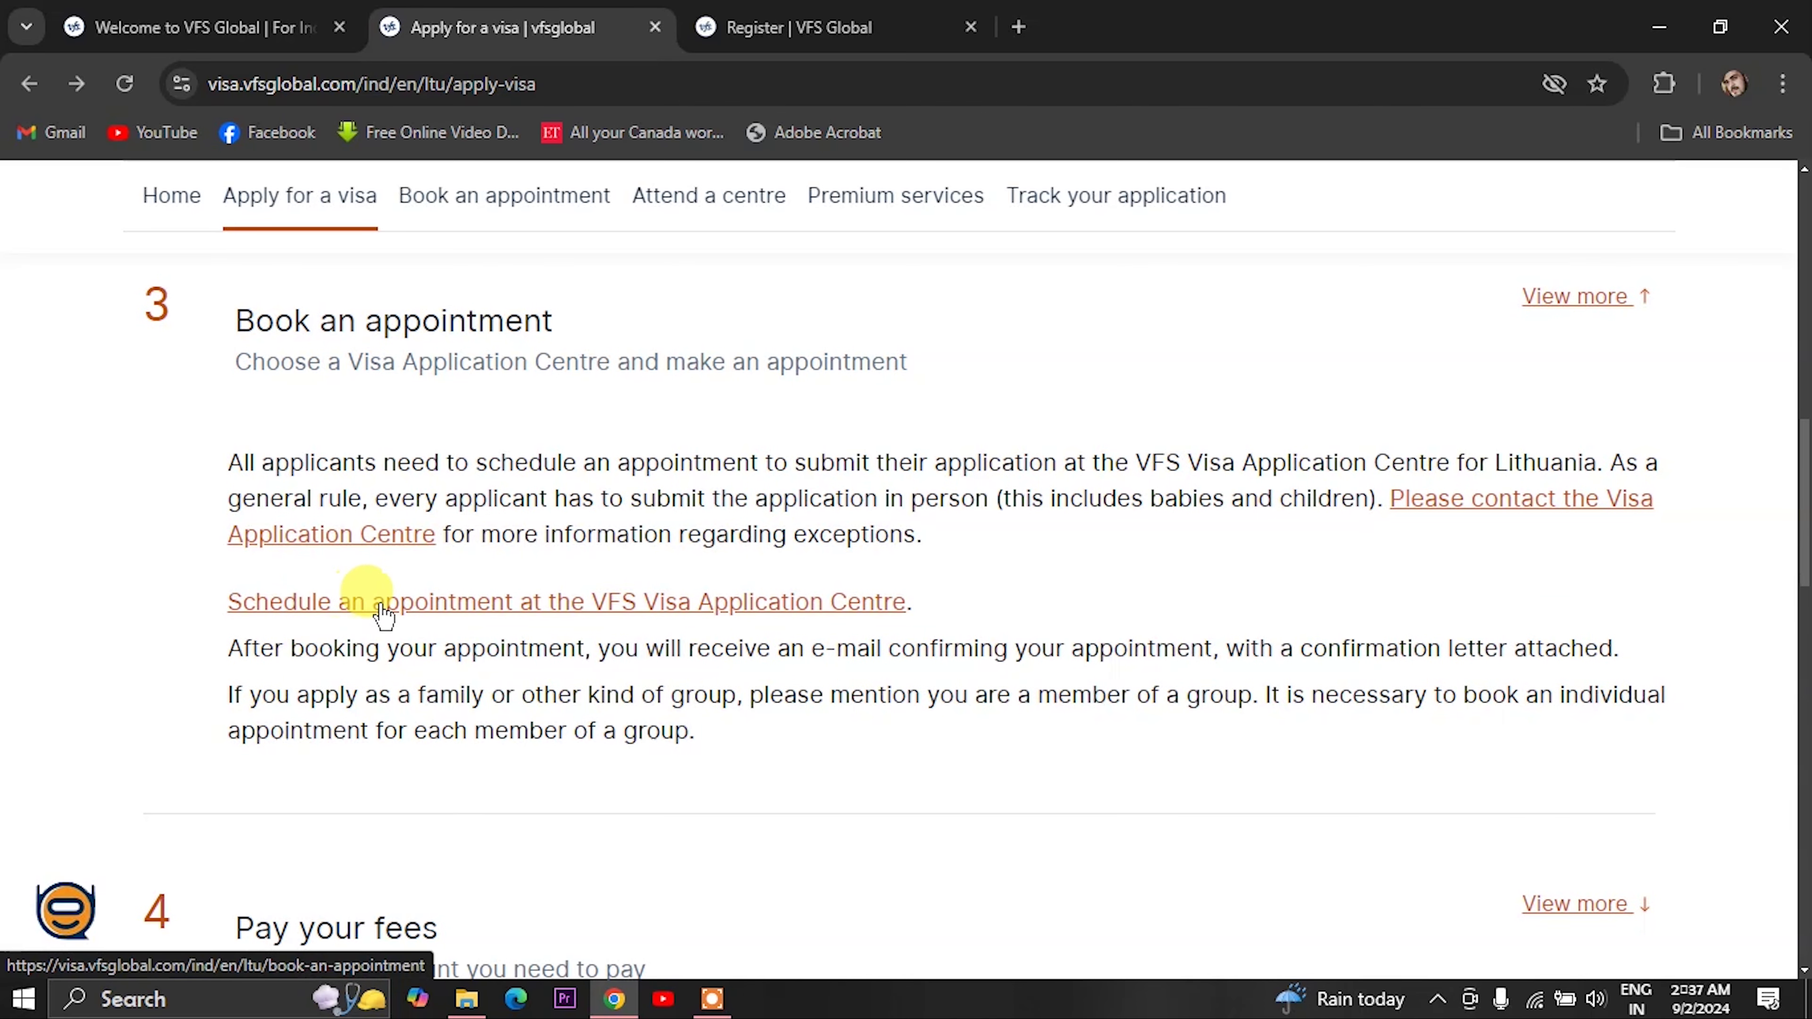
click(596, 606)
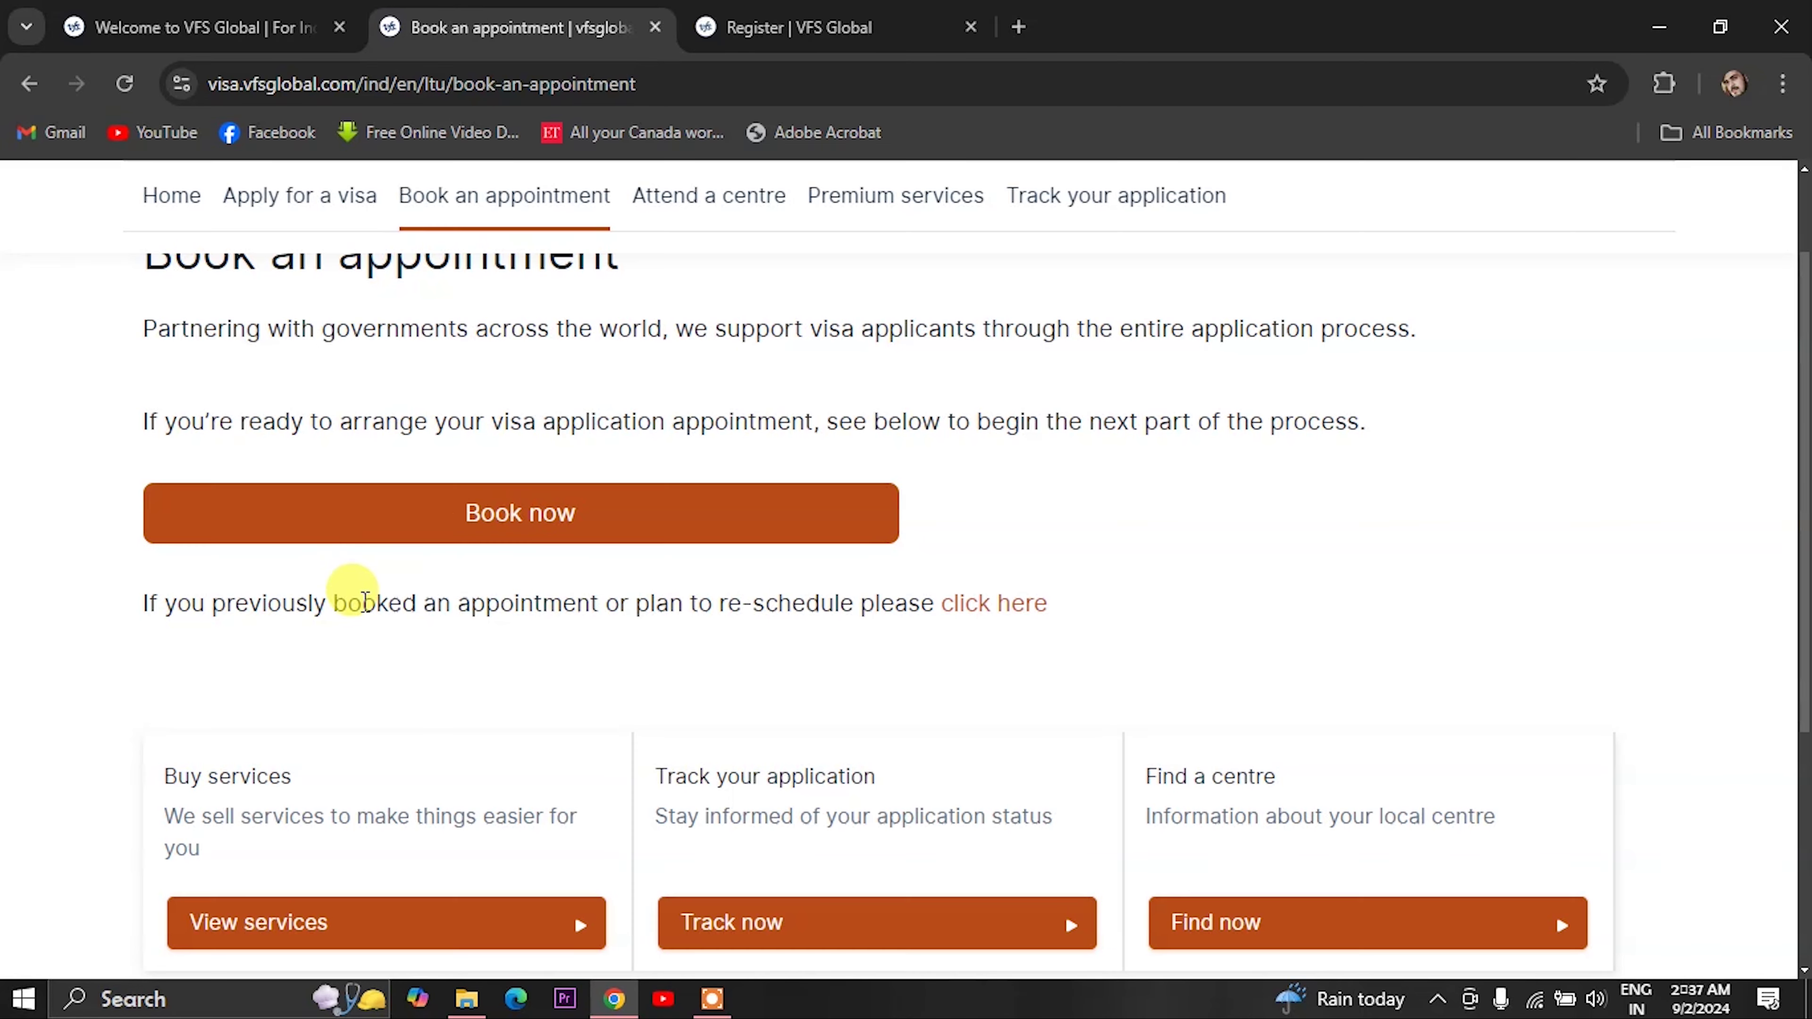
- Start a booking from Schedule an appointment and choose to create a new account instead of signing in
click(486, 521)
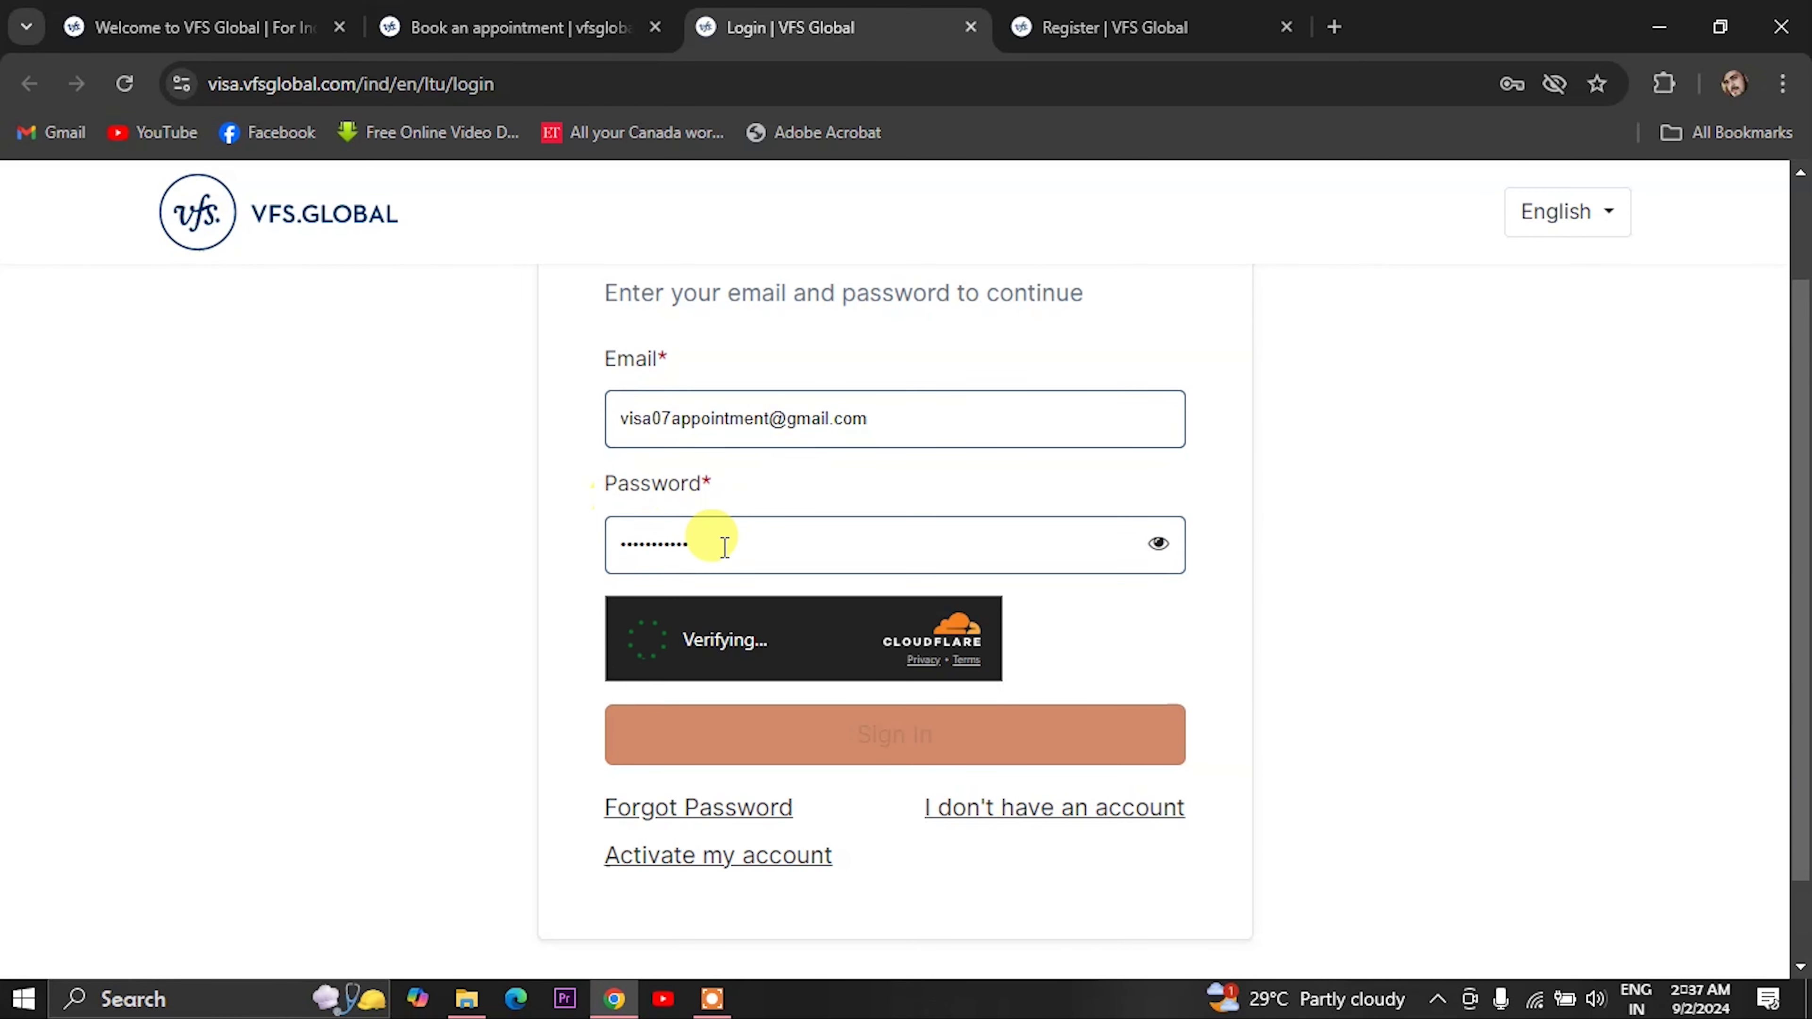
scroll(709, 542, down, 1)
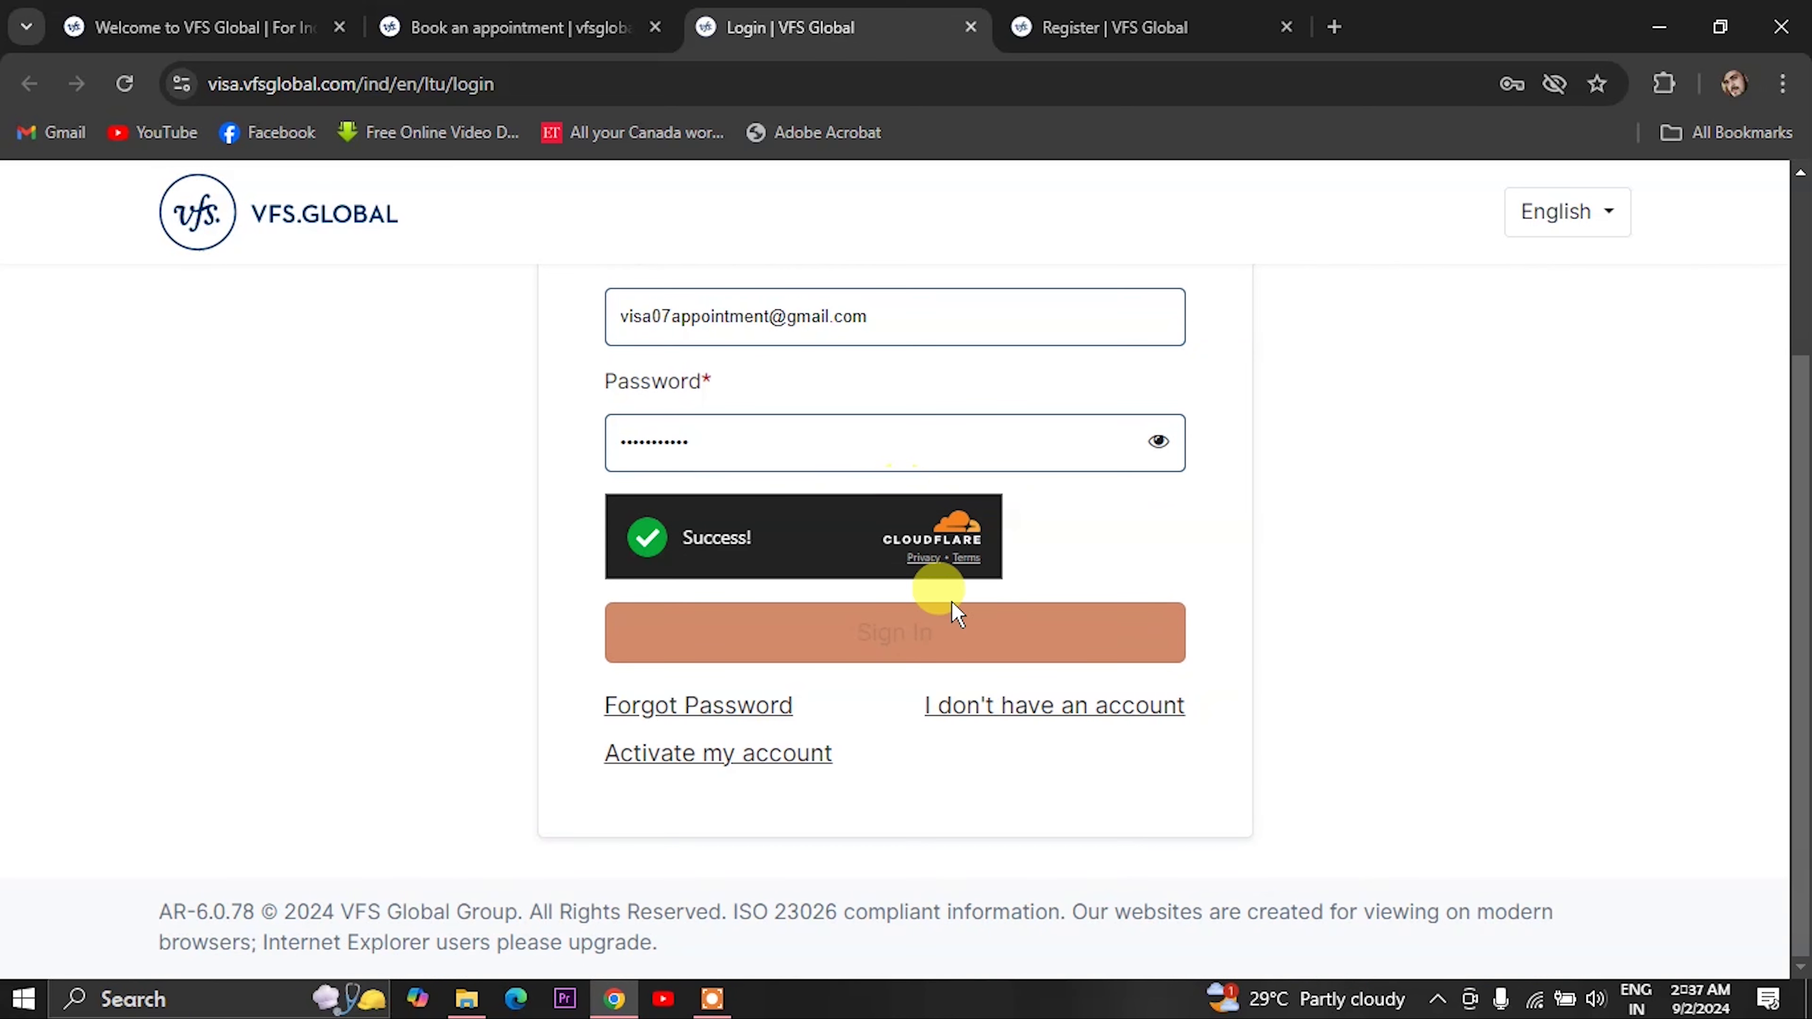
click(990, 709)
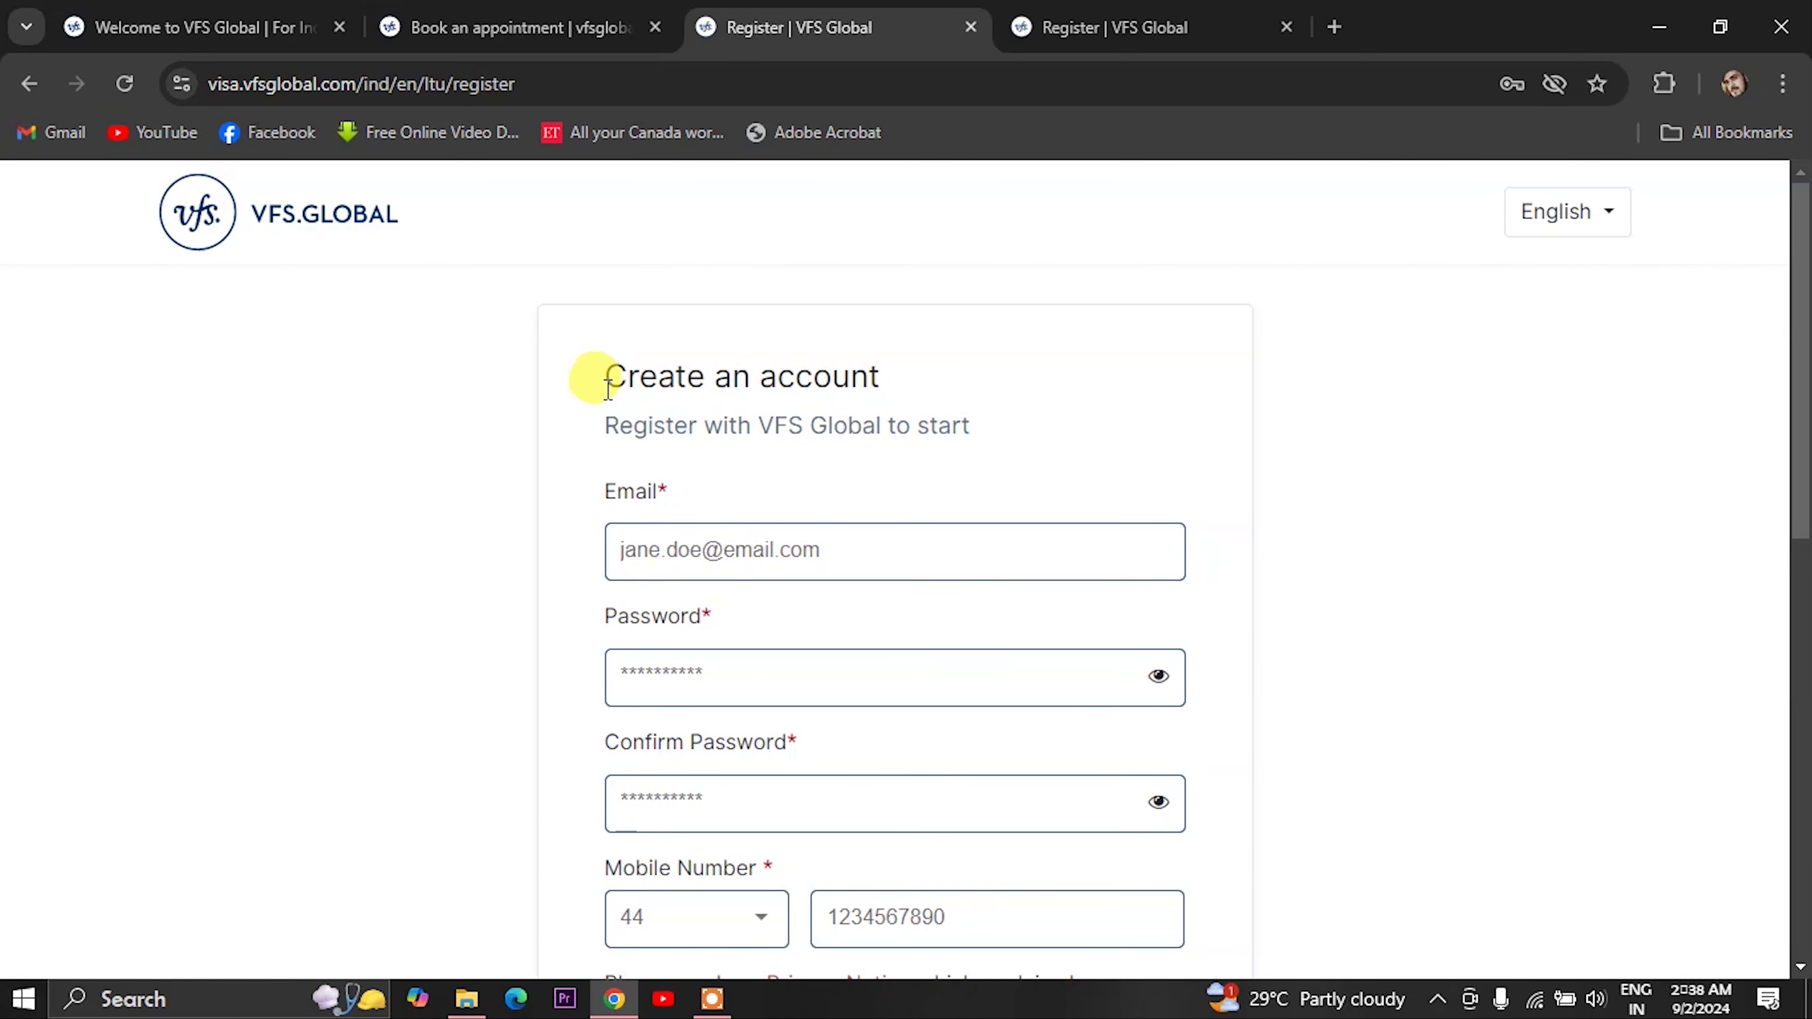
- Complete the registration form, activate the new account, and return to the Lithuania login page
scroll(848, 474, down, 1)
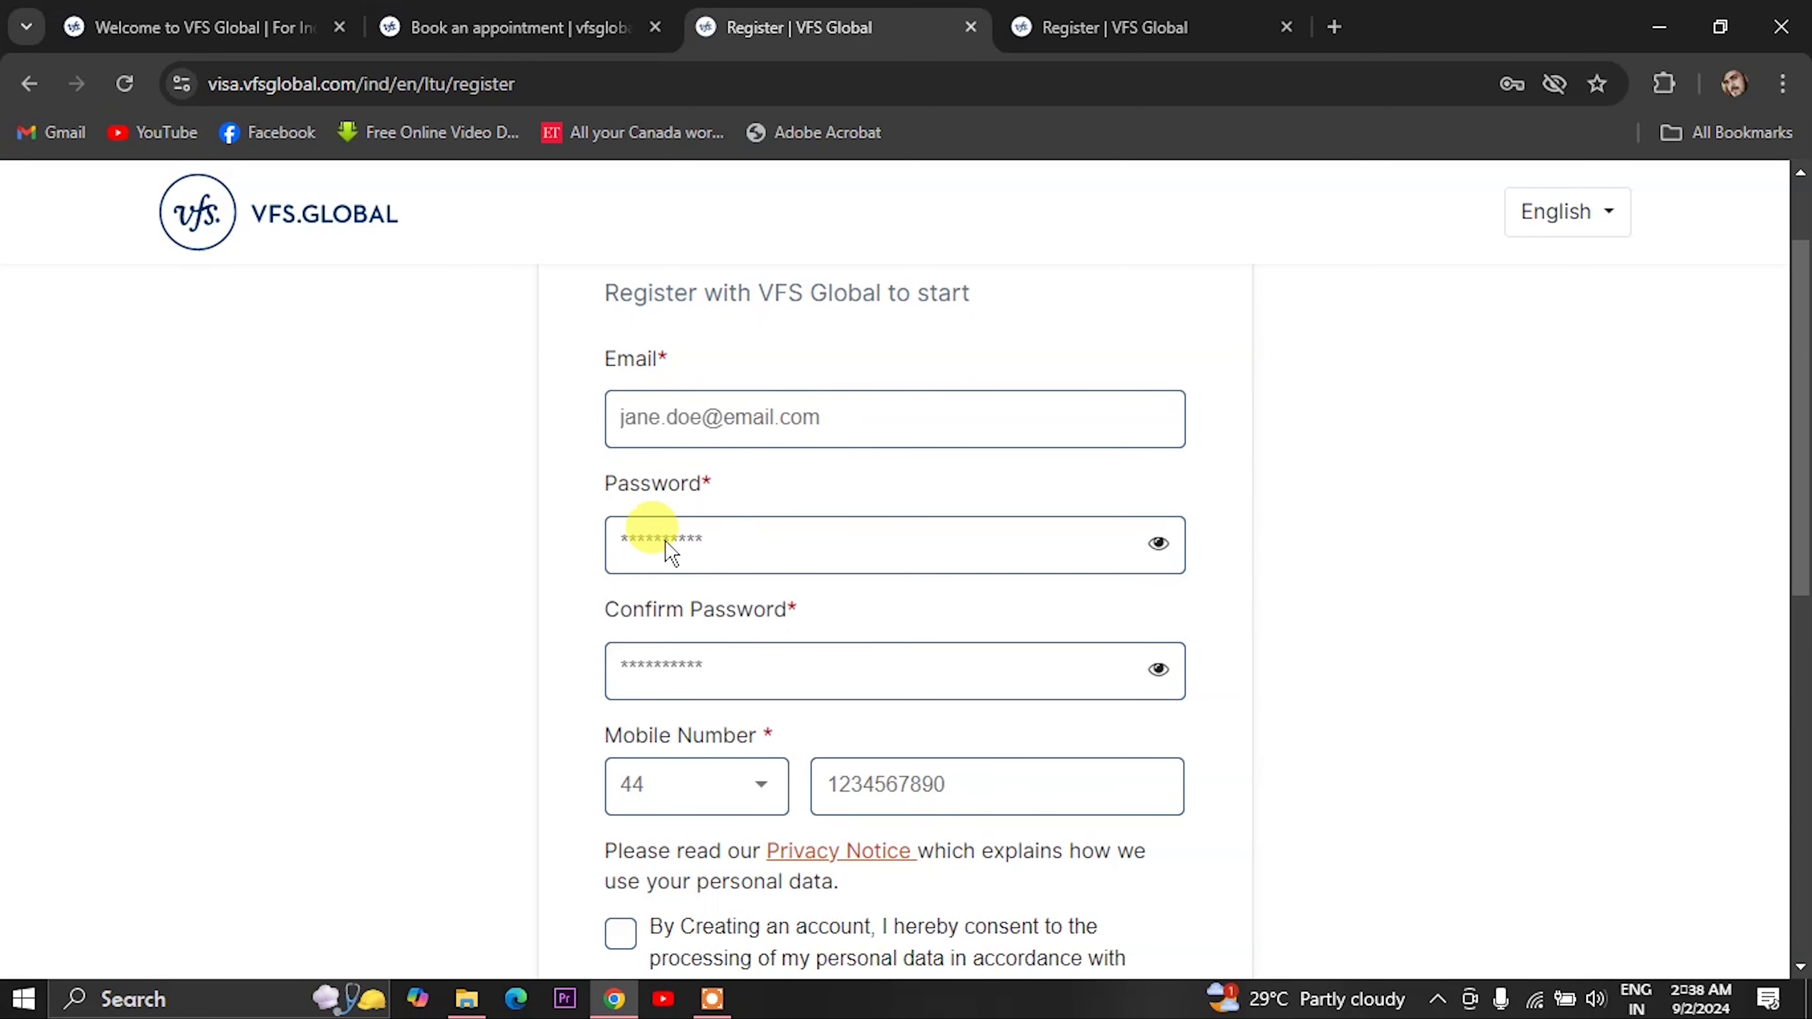
scroll(685, 607, down, 1)
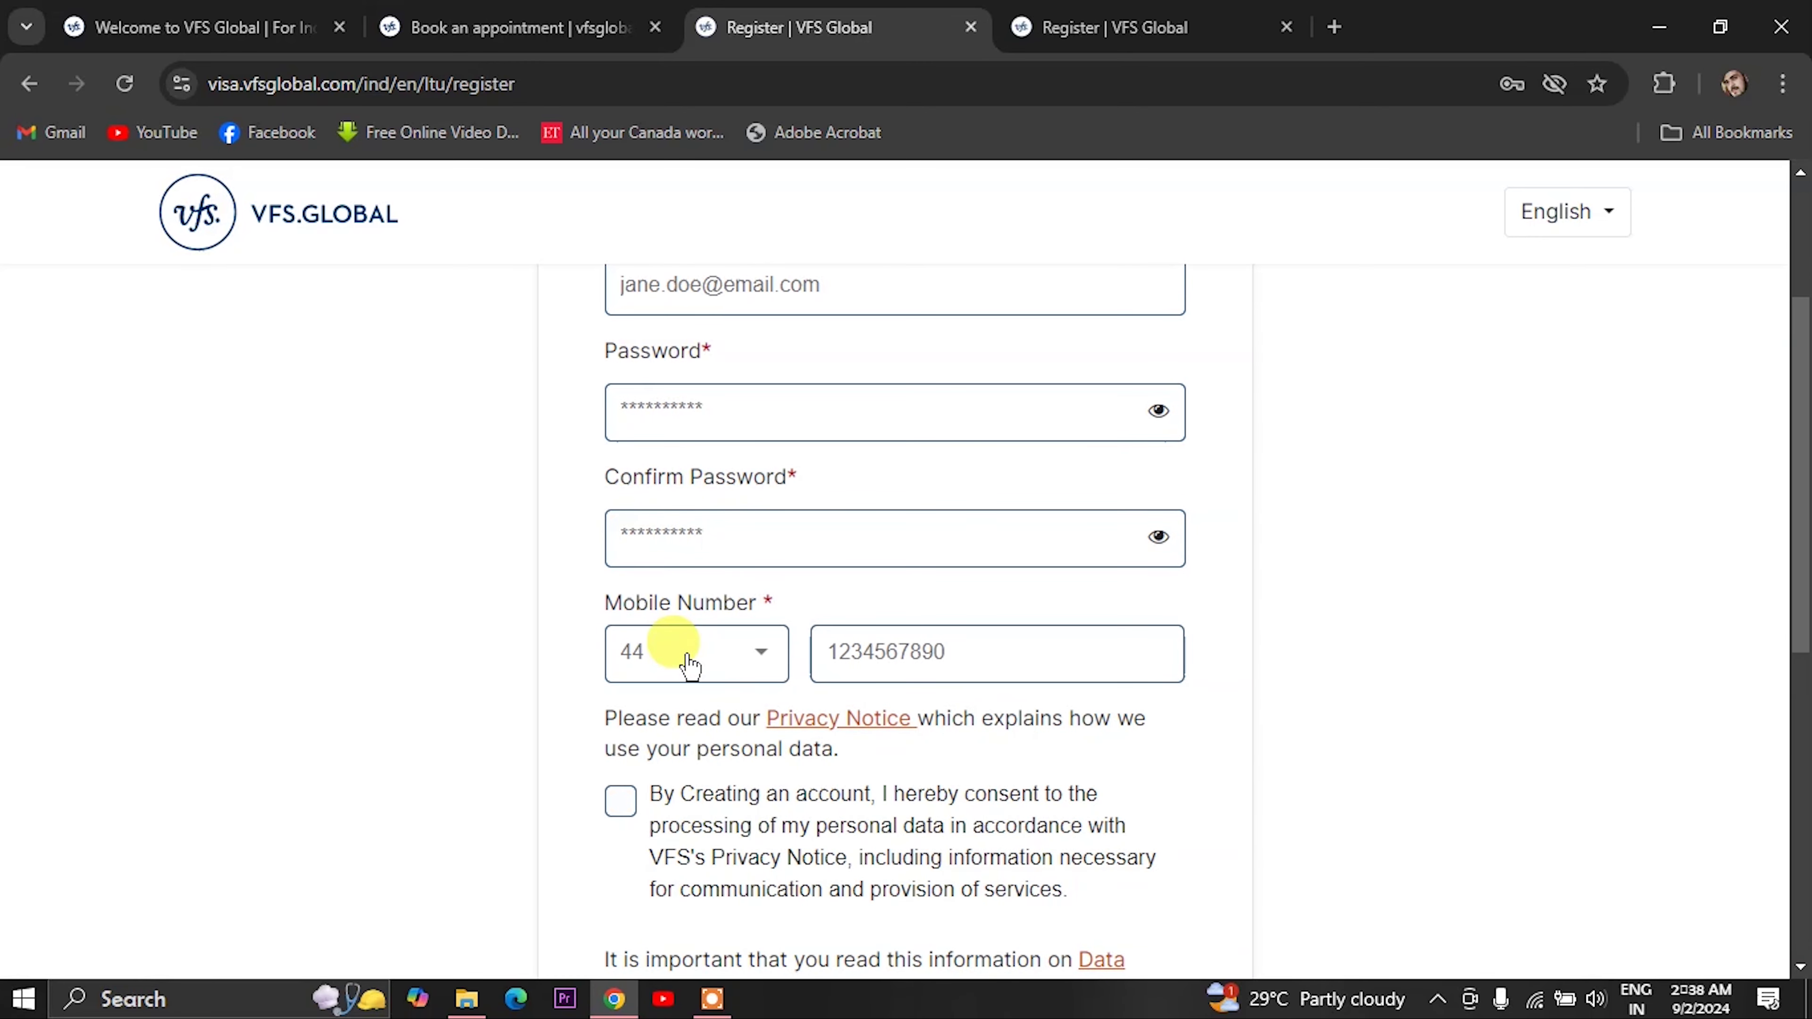
scroll(677, 653, down, 2)
scroll(618, 785, down, 1)
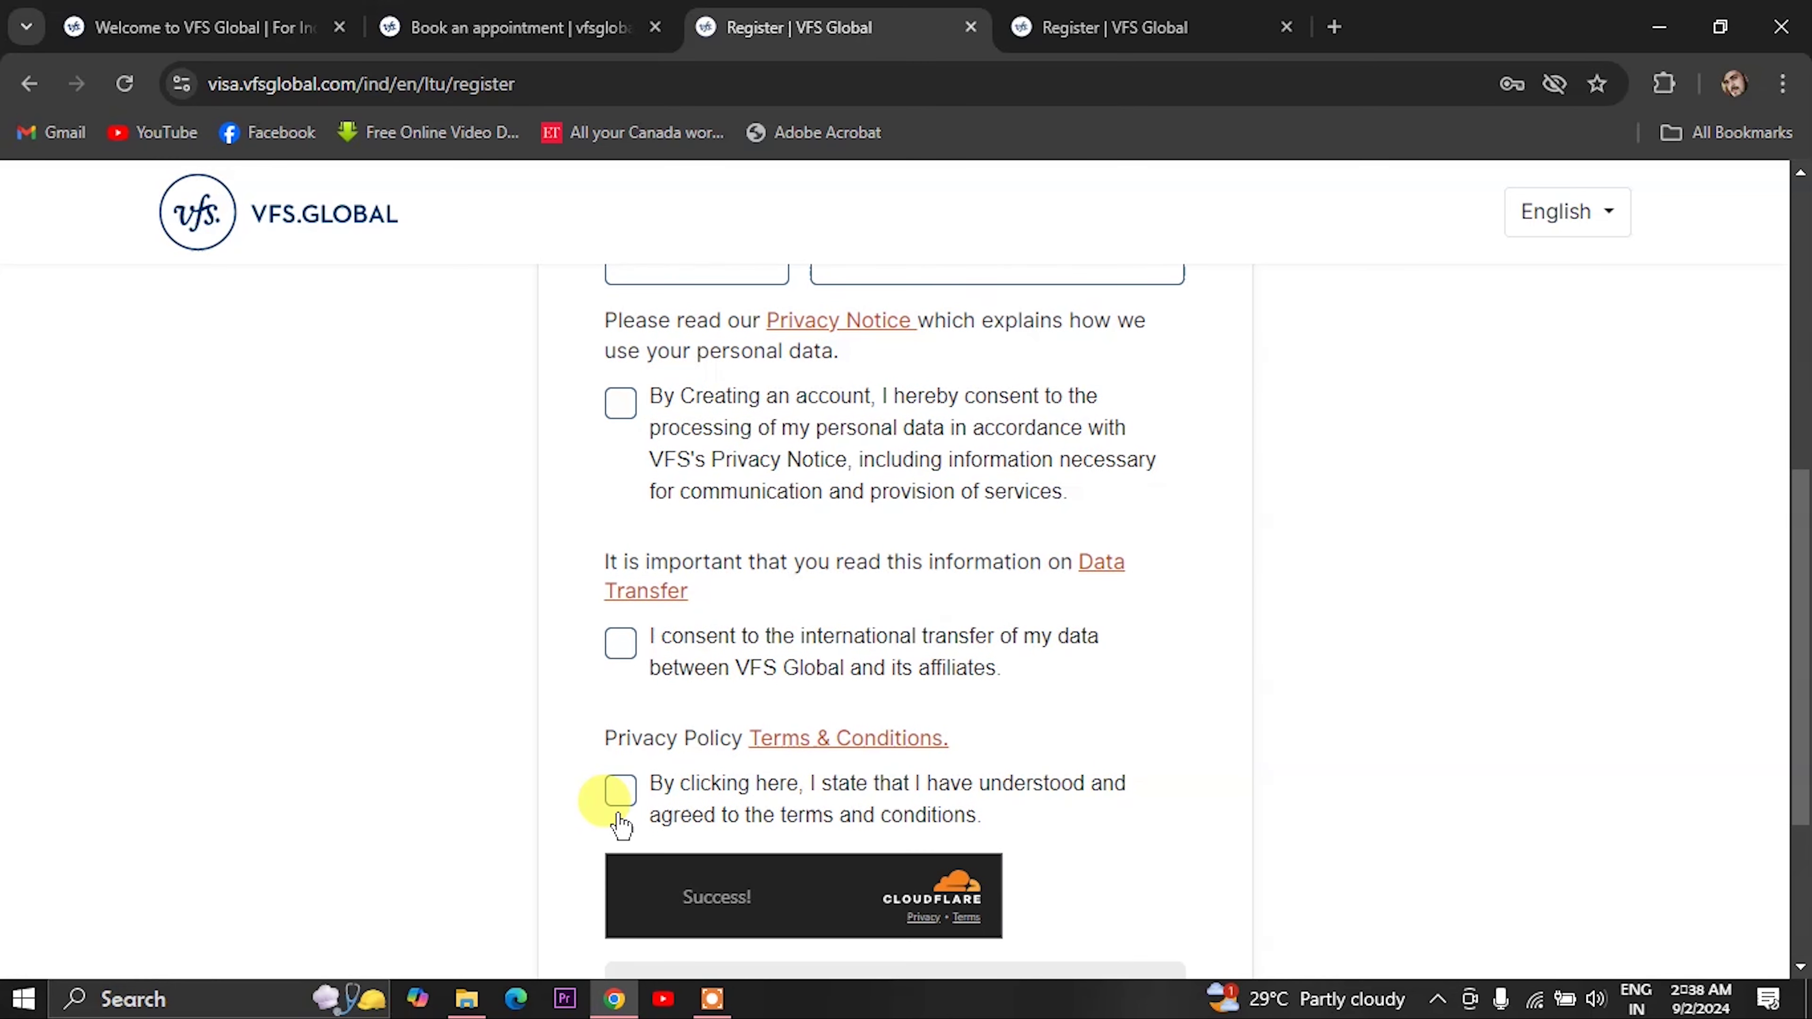
scroll(785, 881, down, 2)
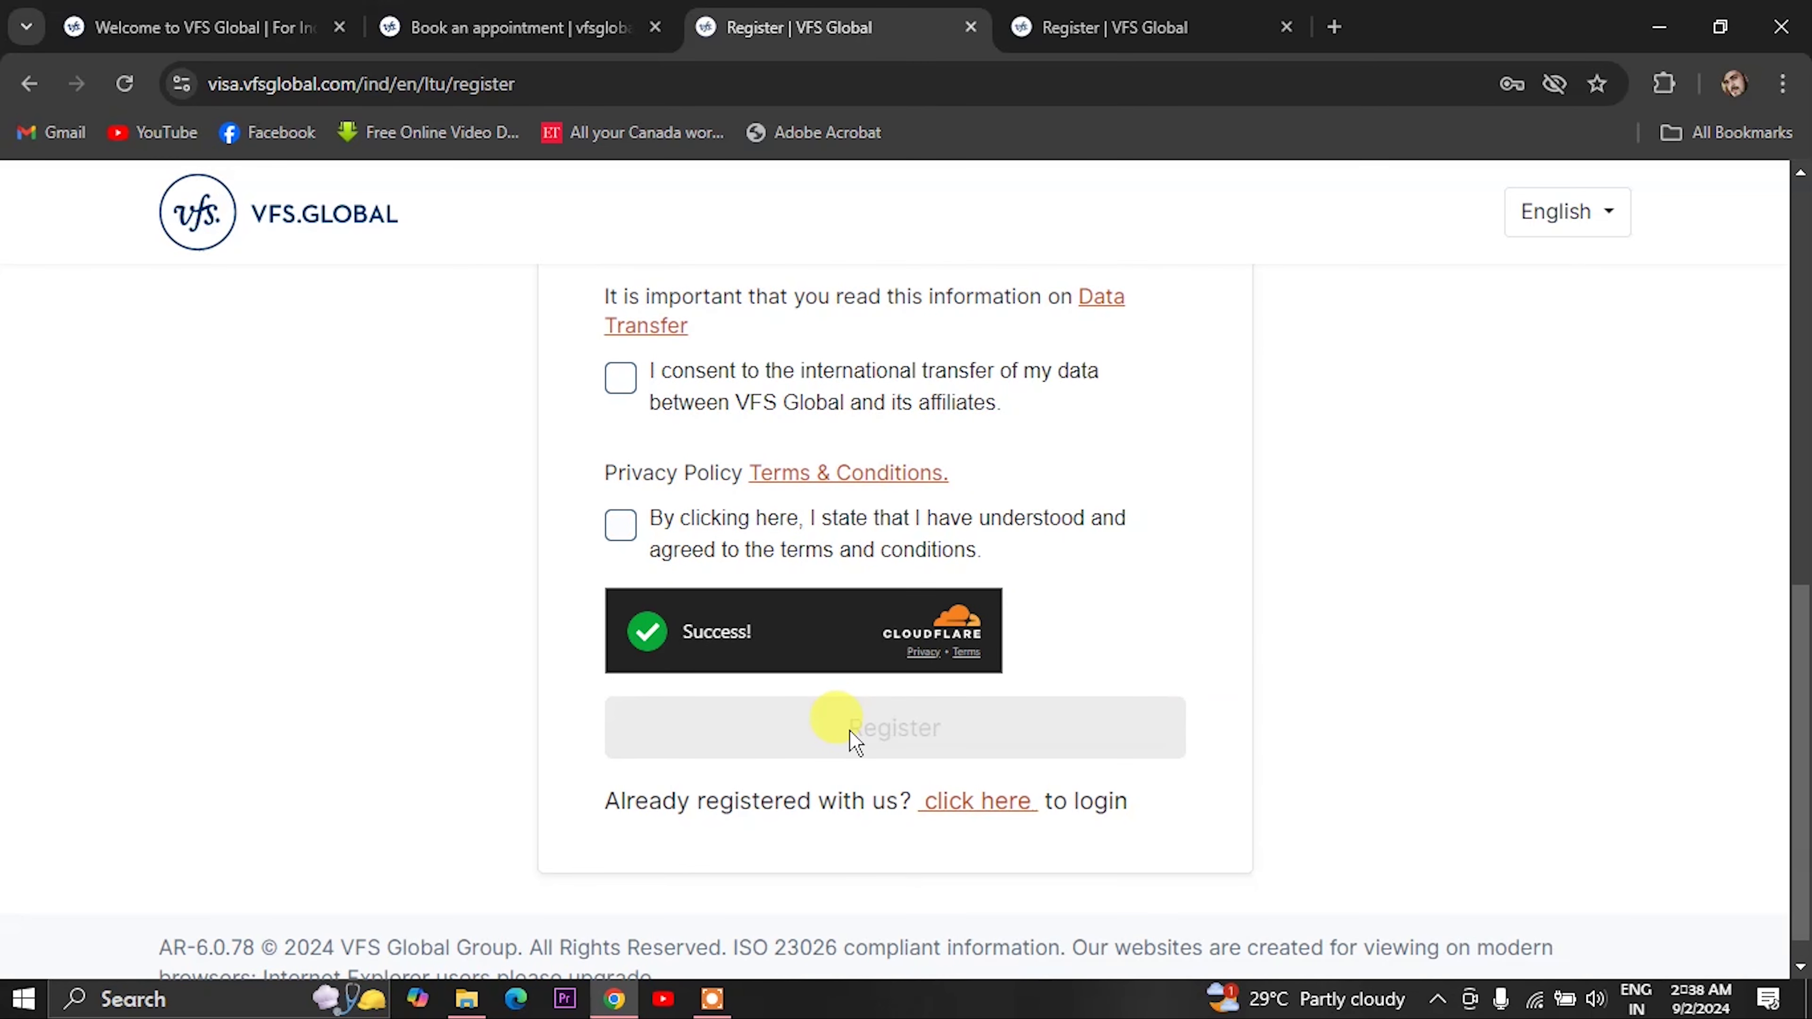
scroll(689, 574, up, 2)
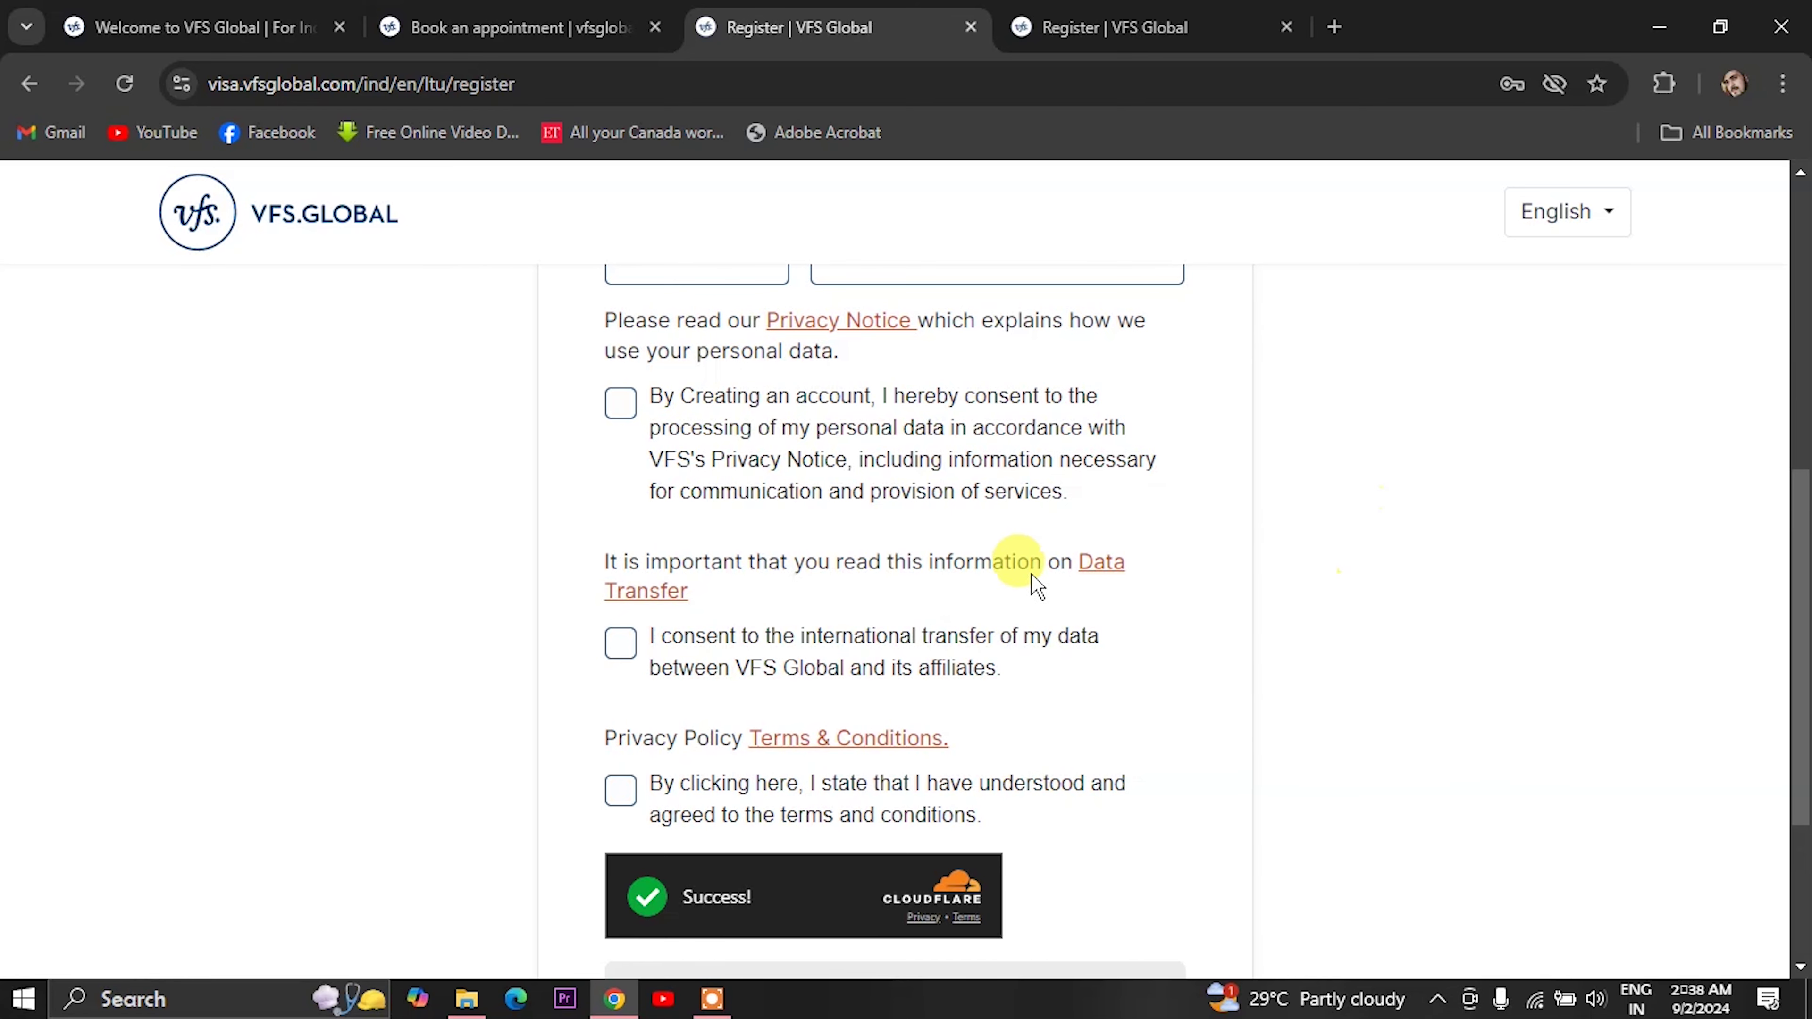
scroll(1035, 586, up, 4)
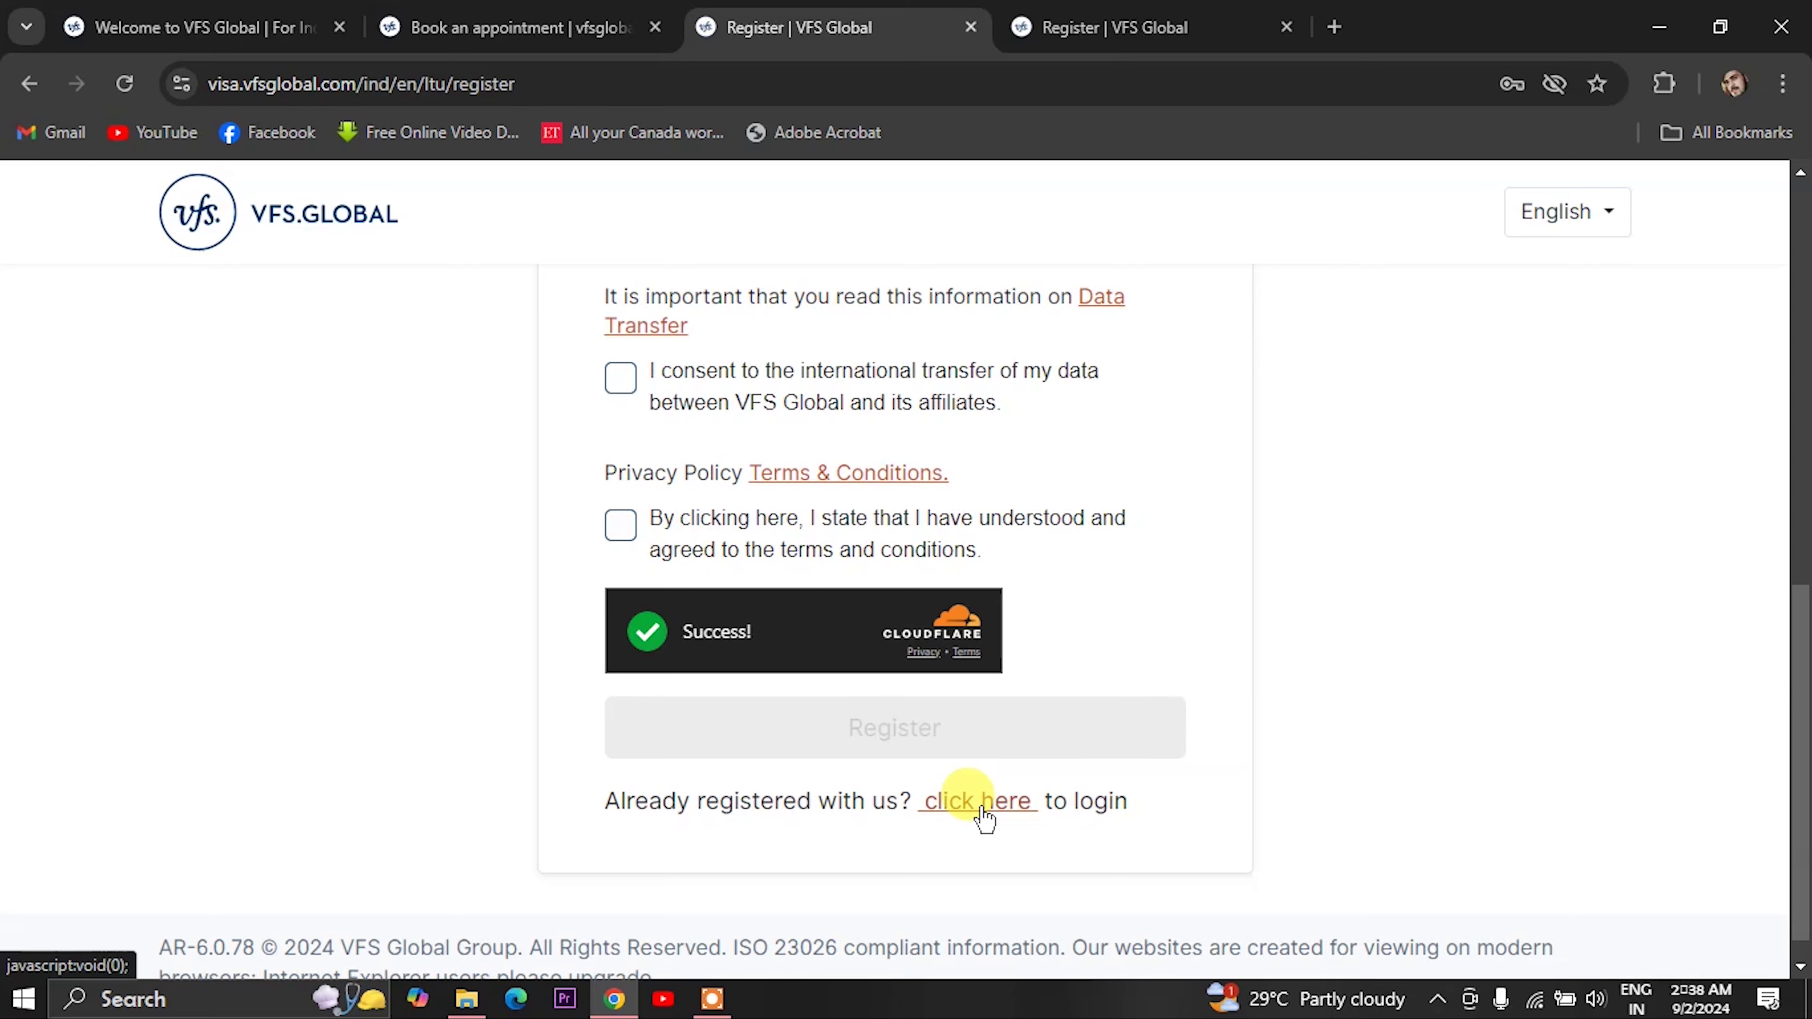
click(979, 802)
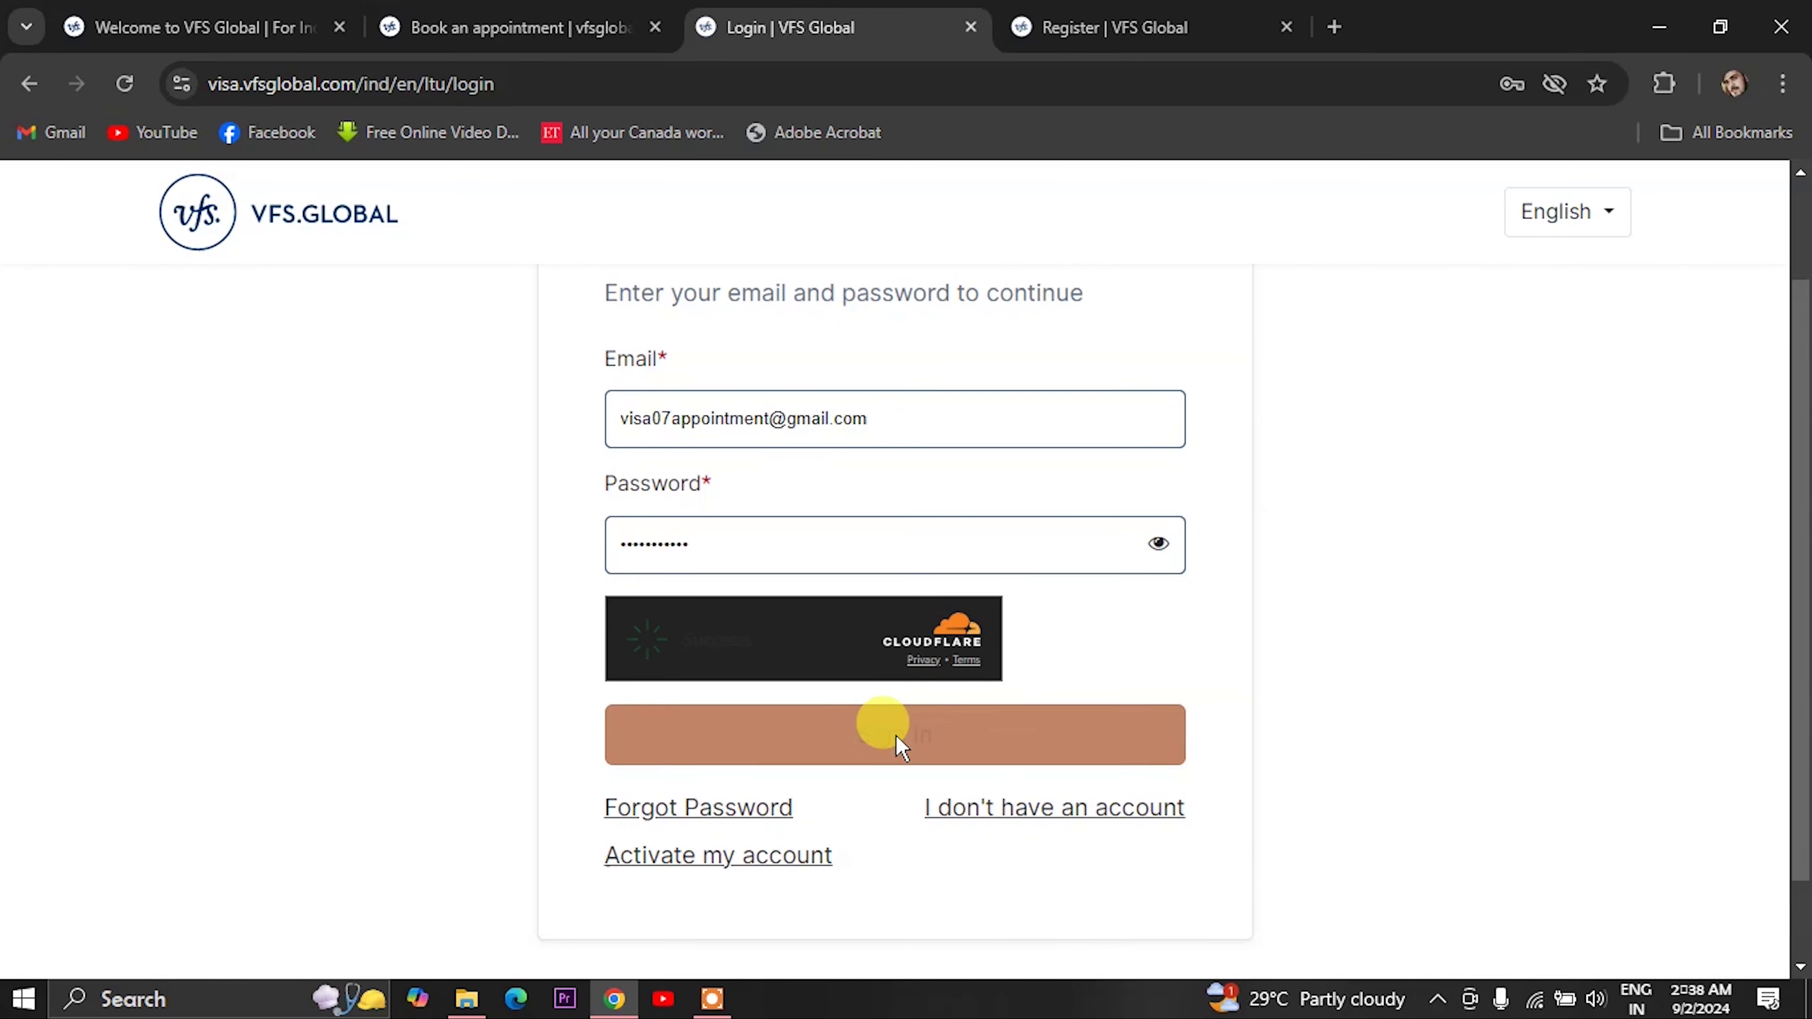
- Sign in, start a new appointment booking, and choose the Kolkata visa application centre
click(896, 735)
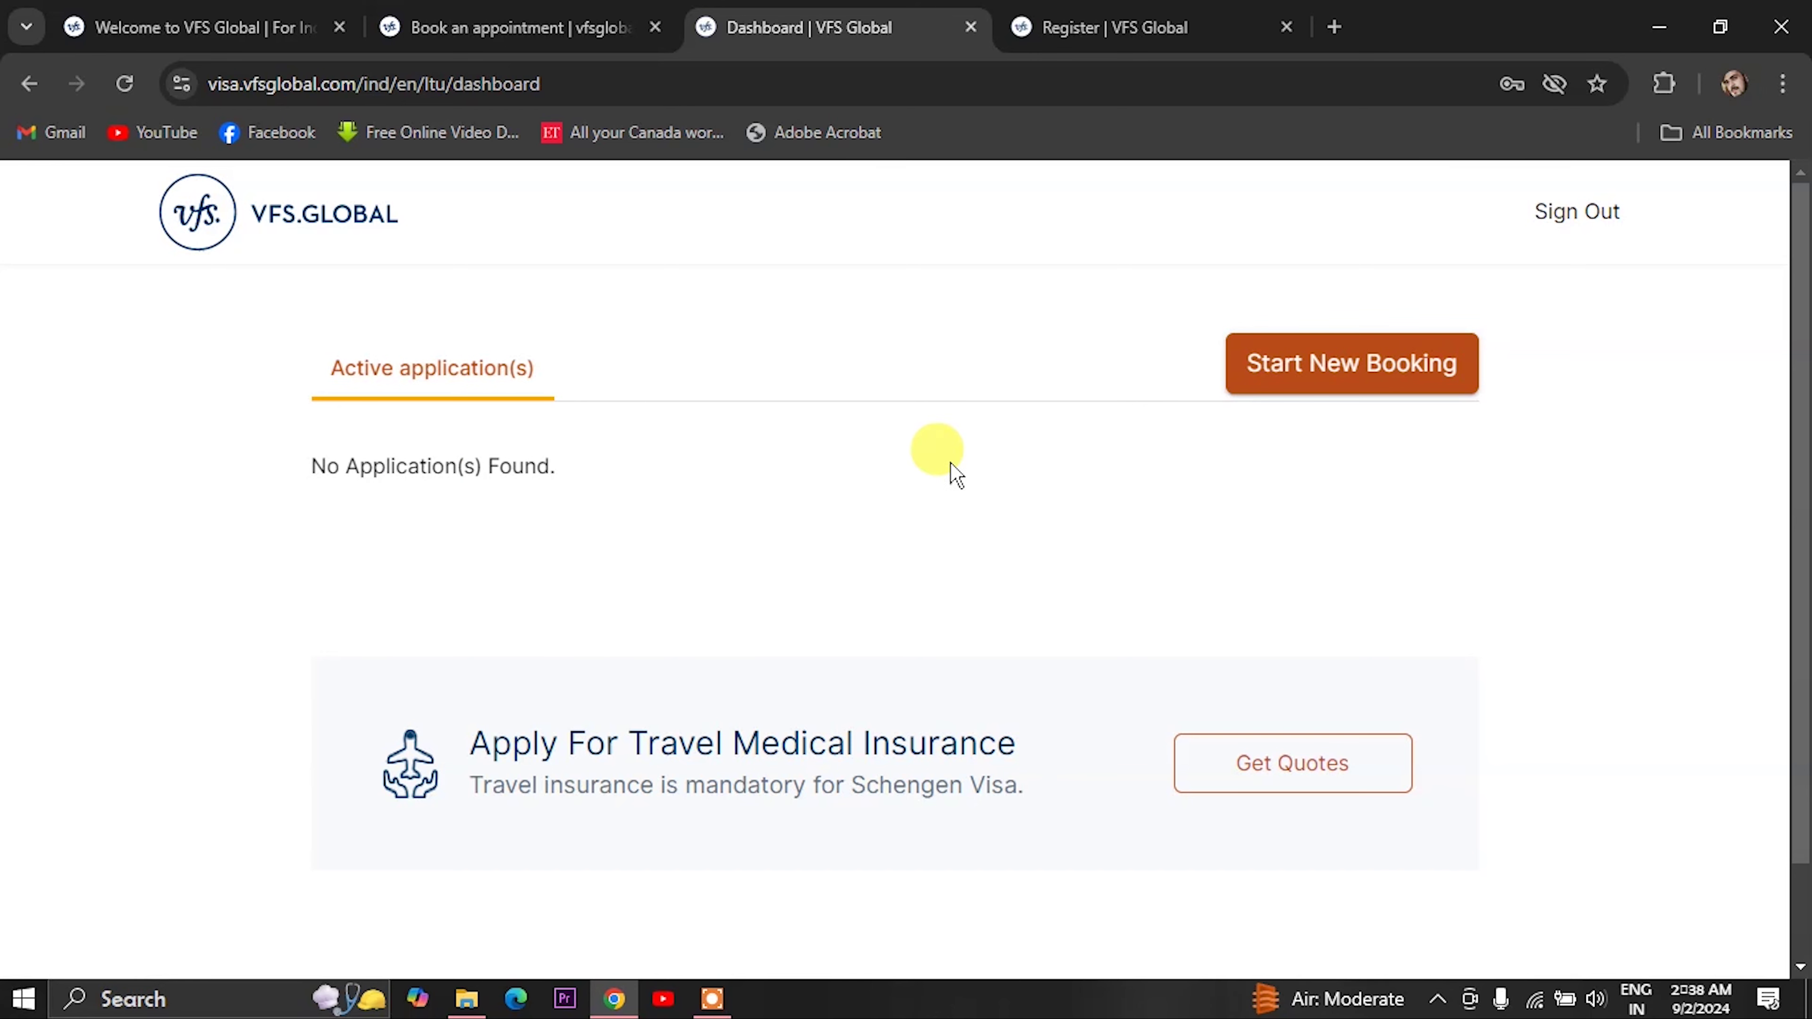
click(1301, 385)
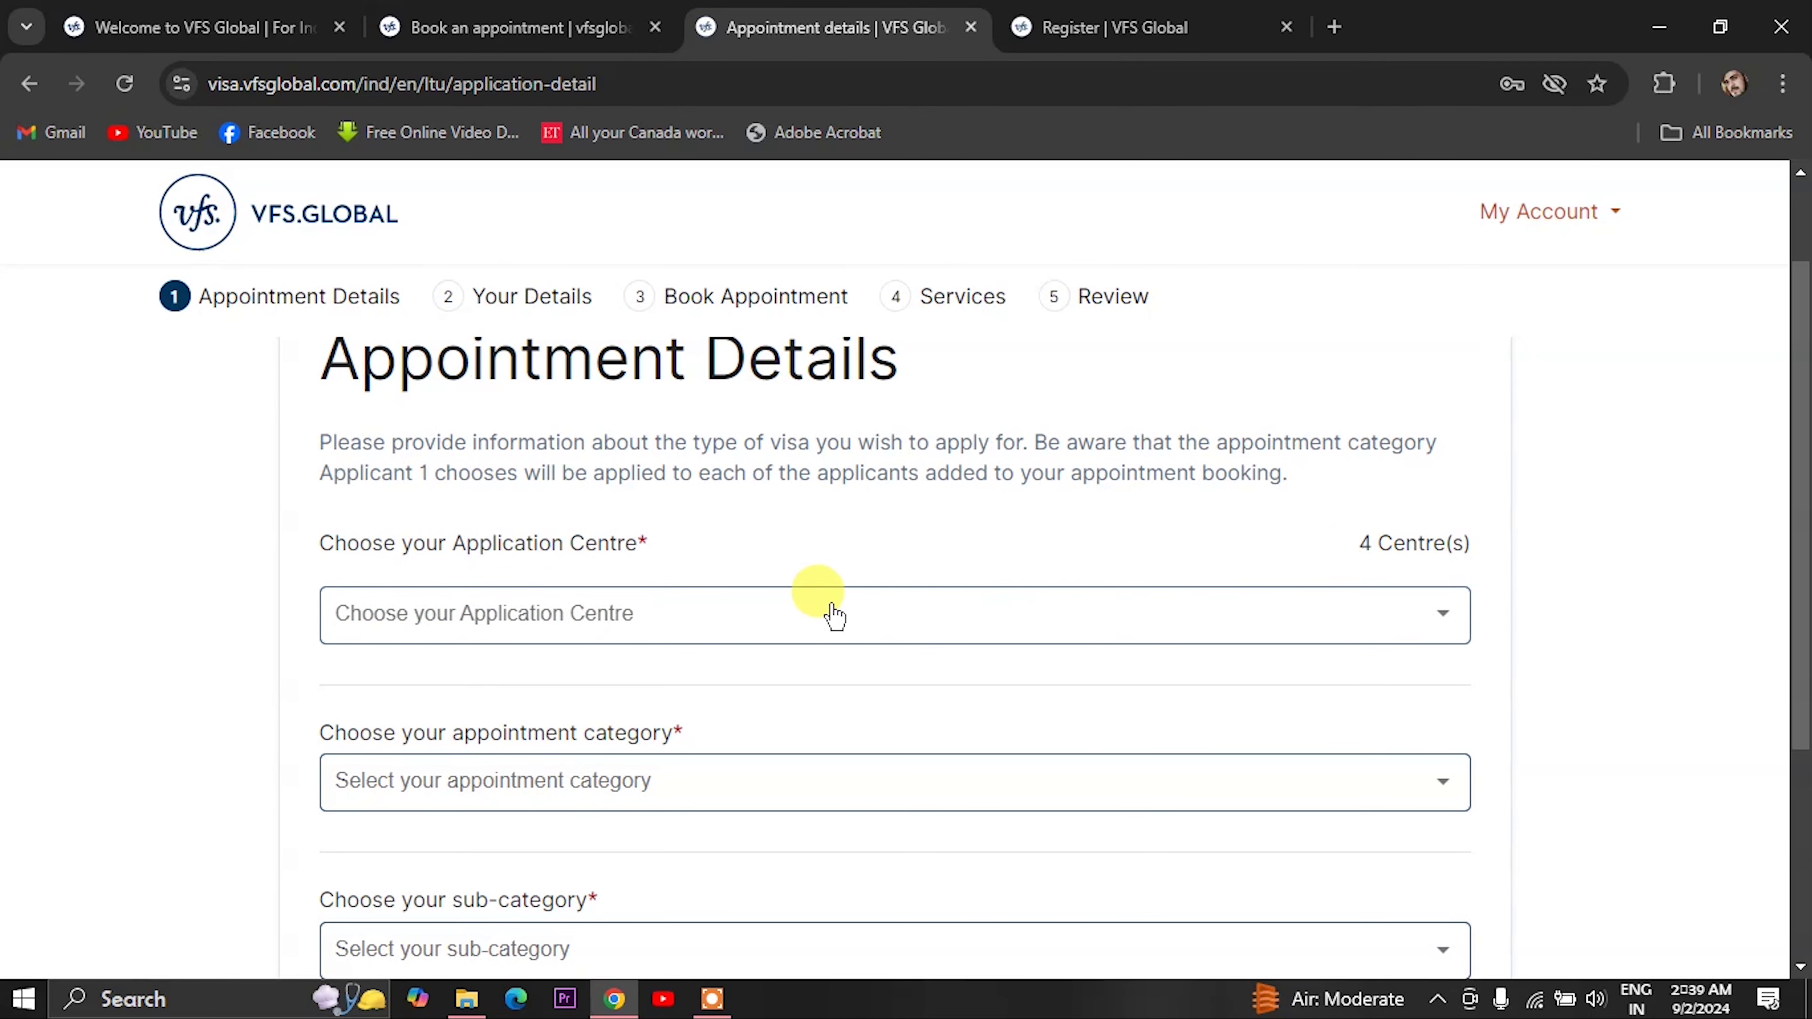
click(1248, 615)
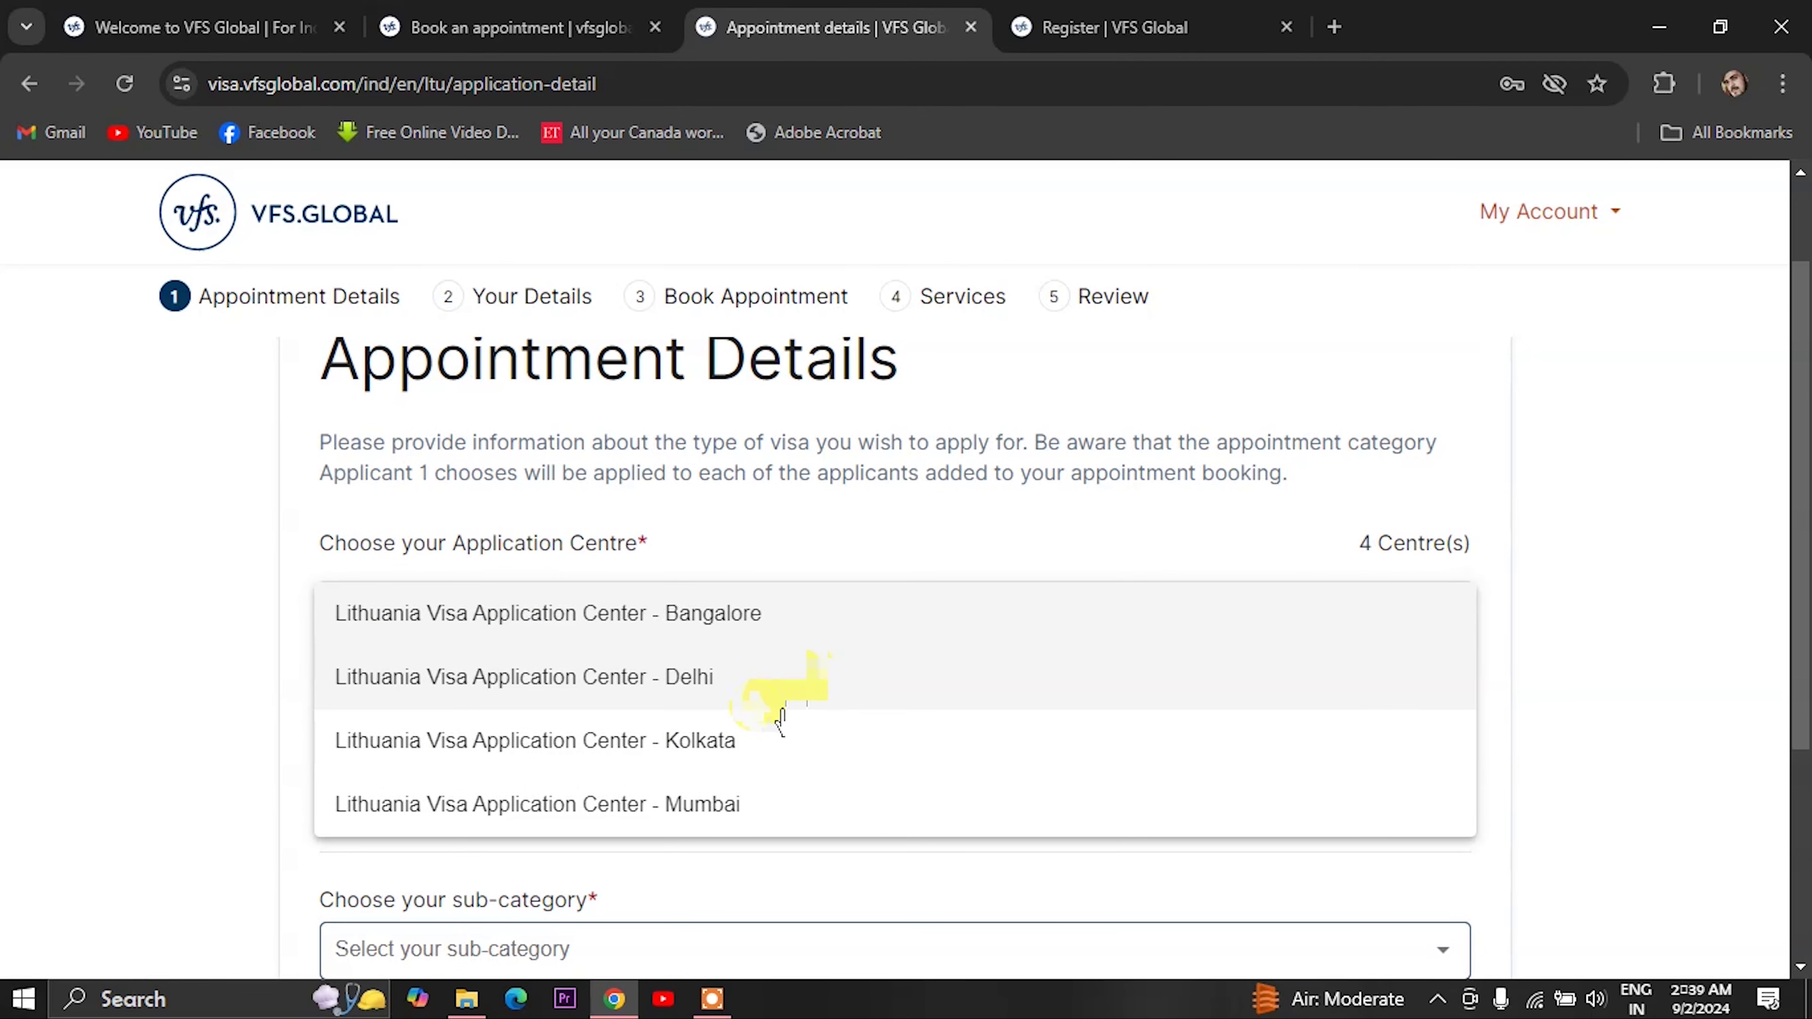
click(706, 742)
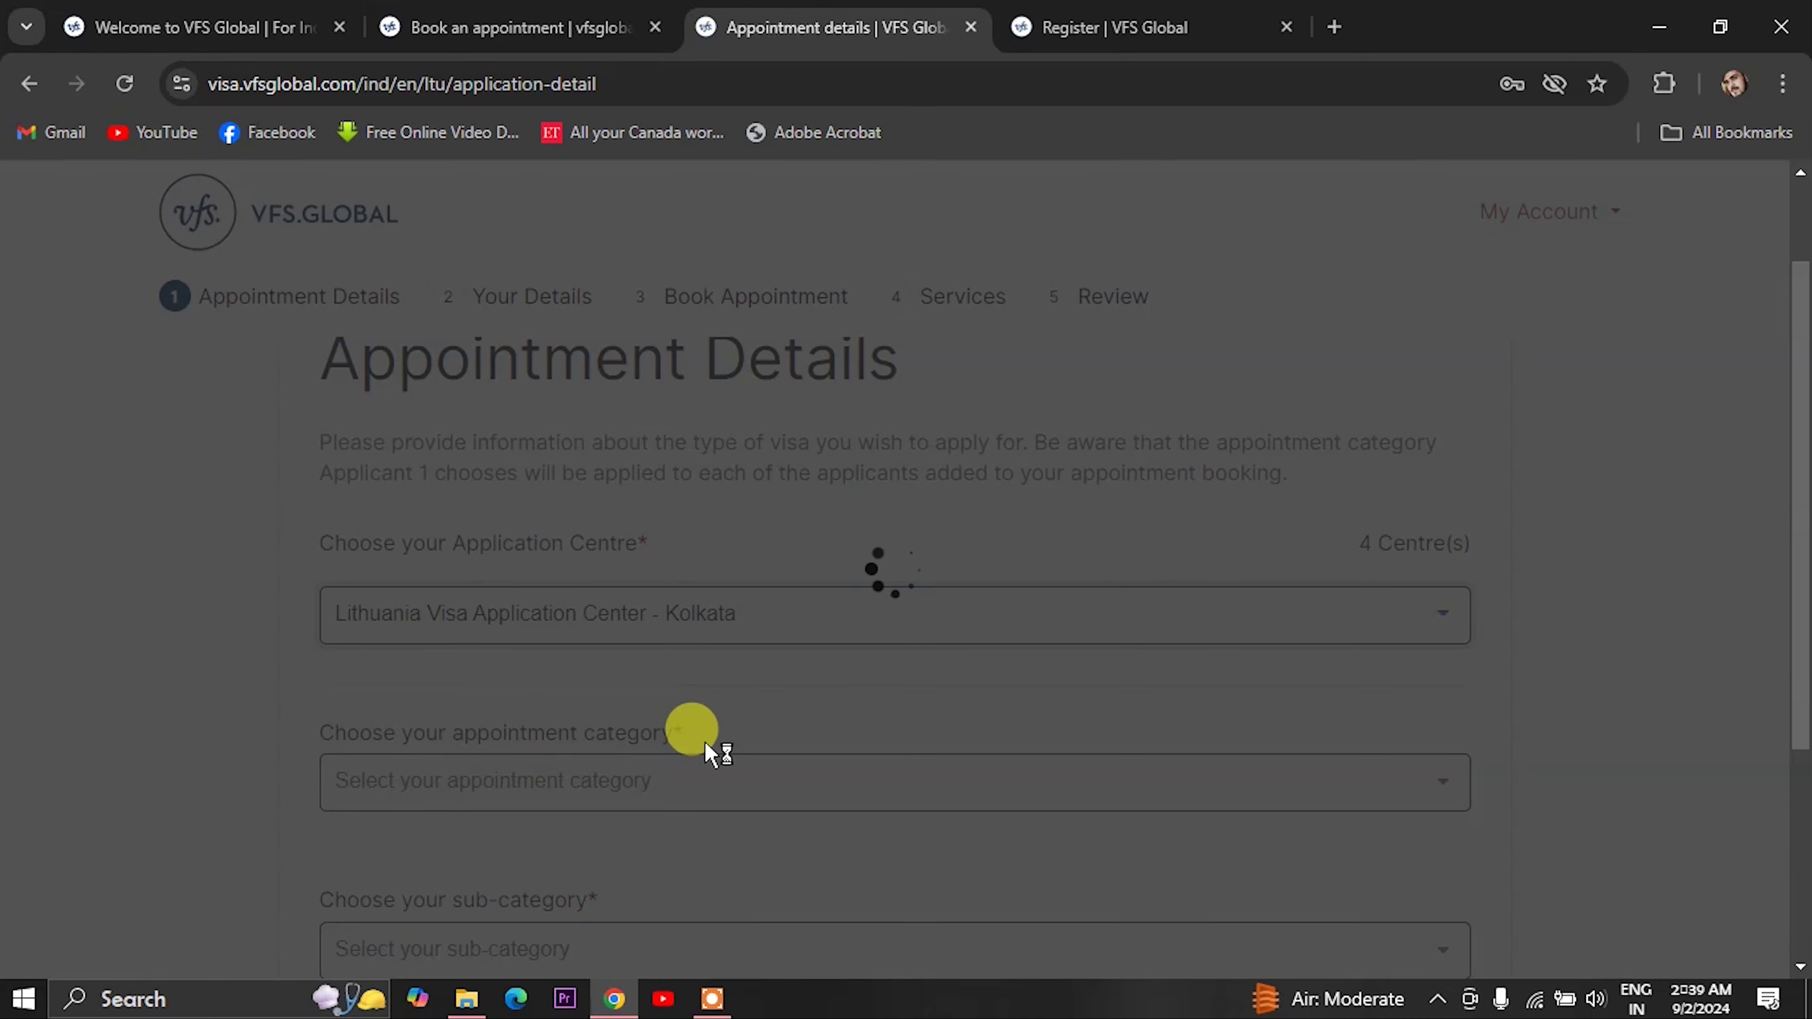
- Choose Schengen Visa with Tourist Visa sub-category, note earliest slot 05-09-2024, and continue
scroll(708, 727, down, 2)
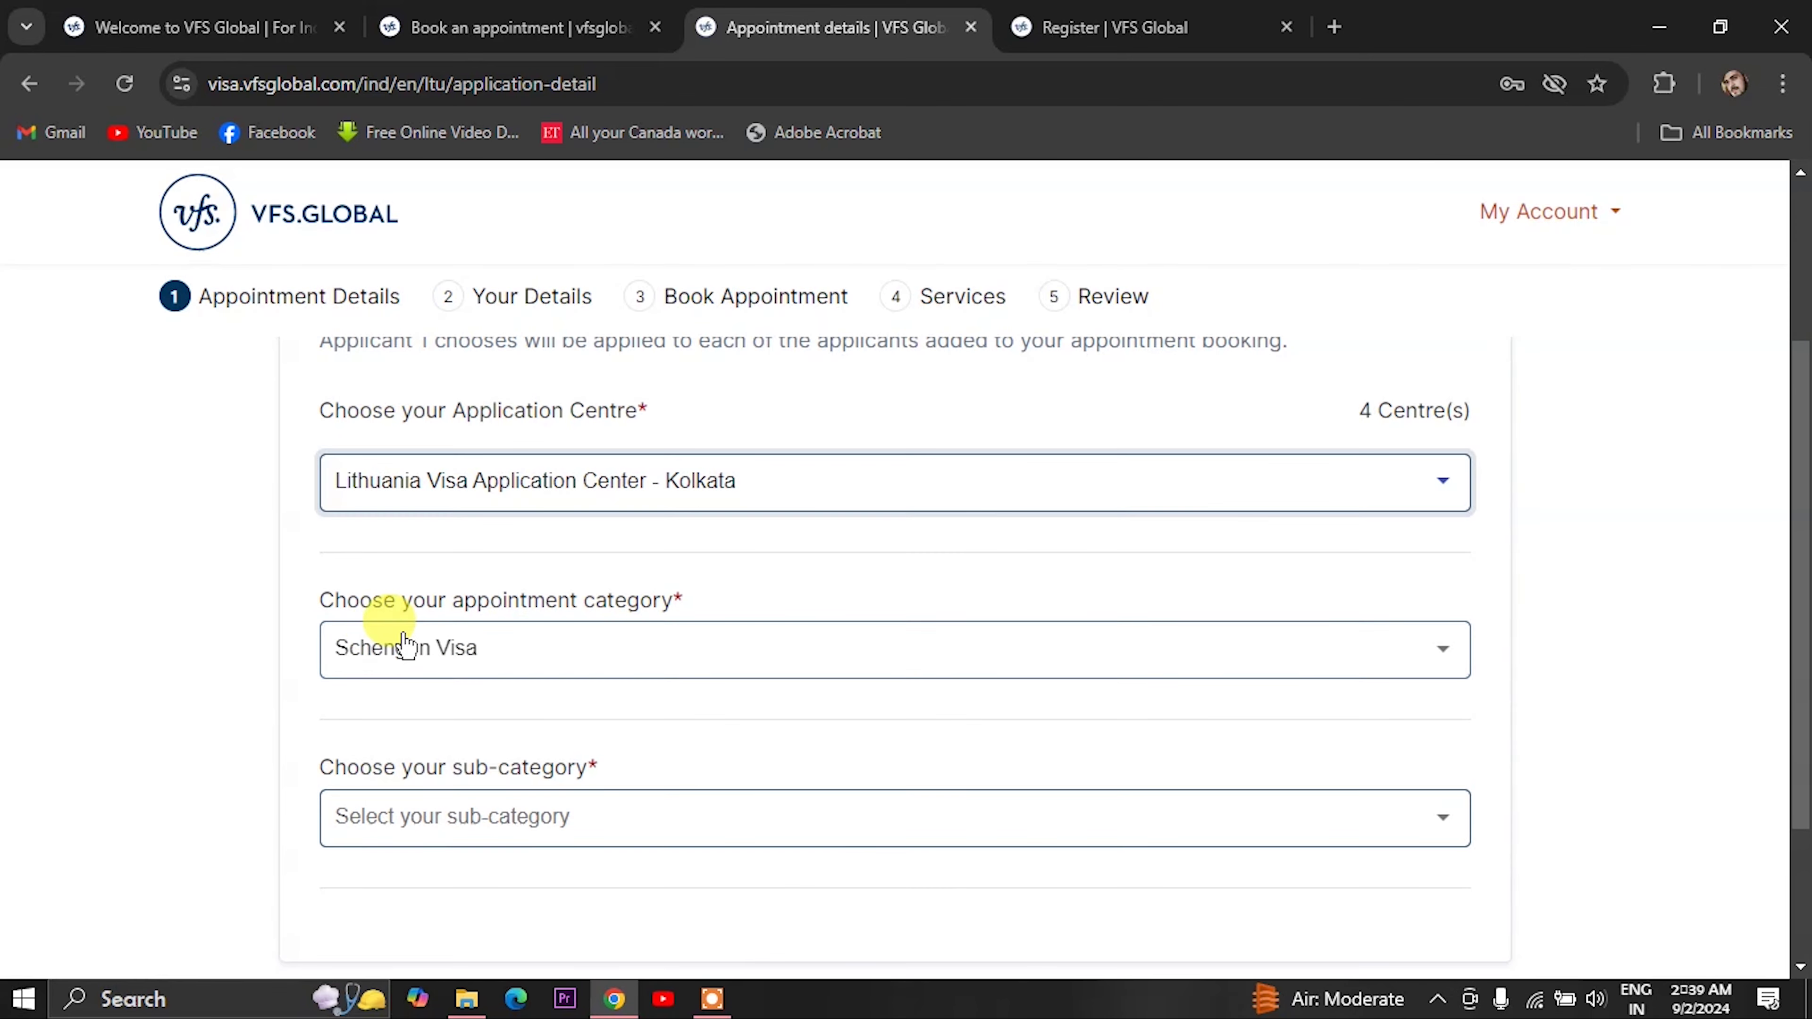
click(506, 649)
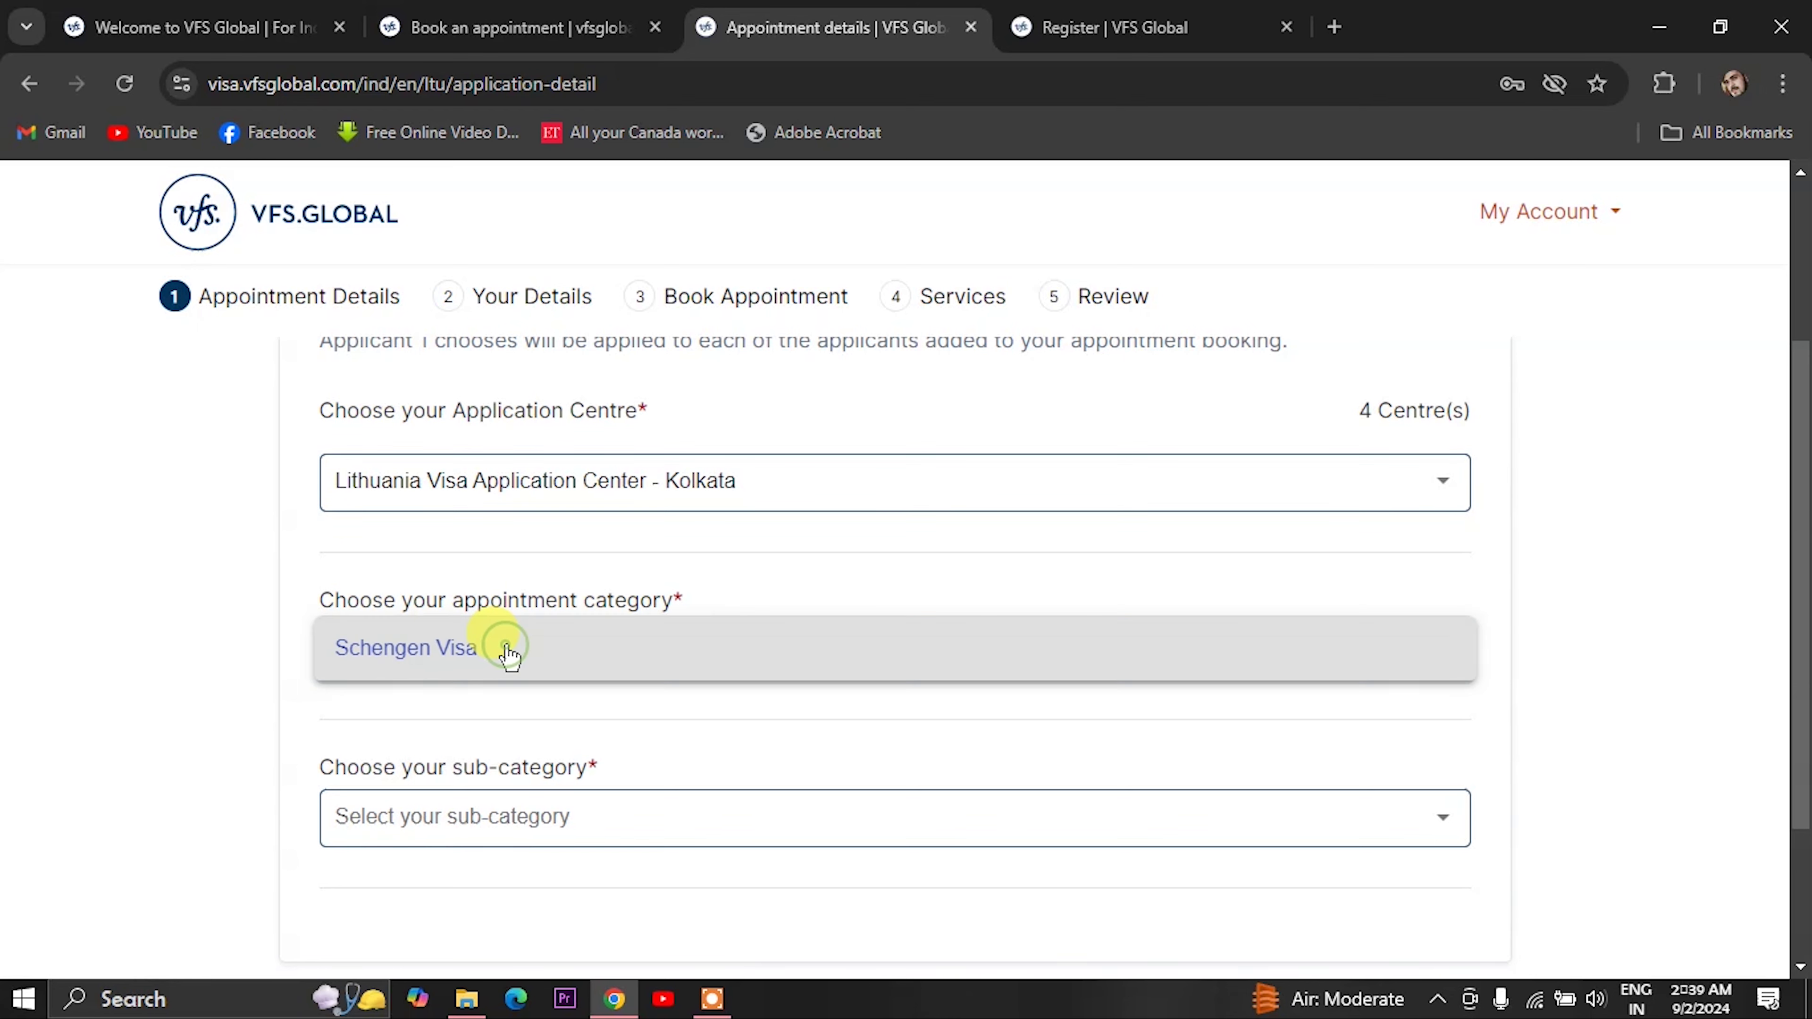
scroll(580, 746, down, 2)
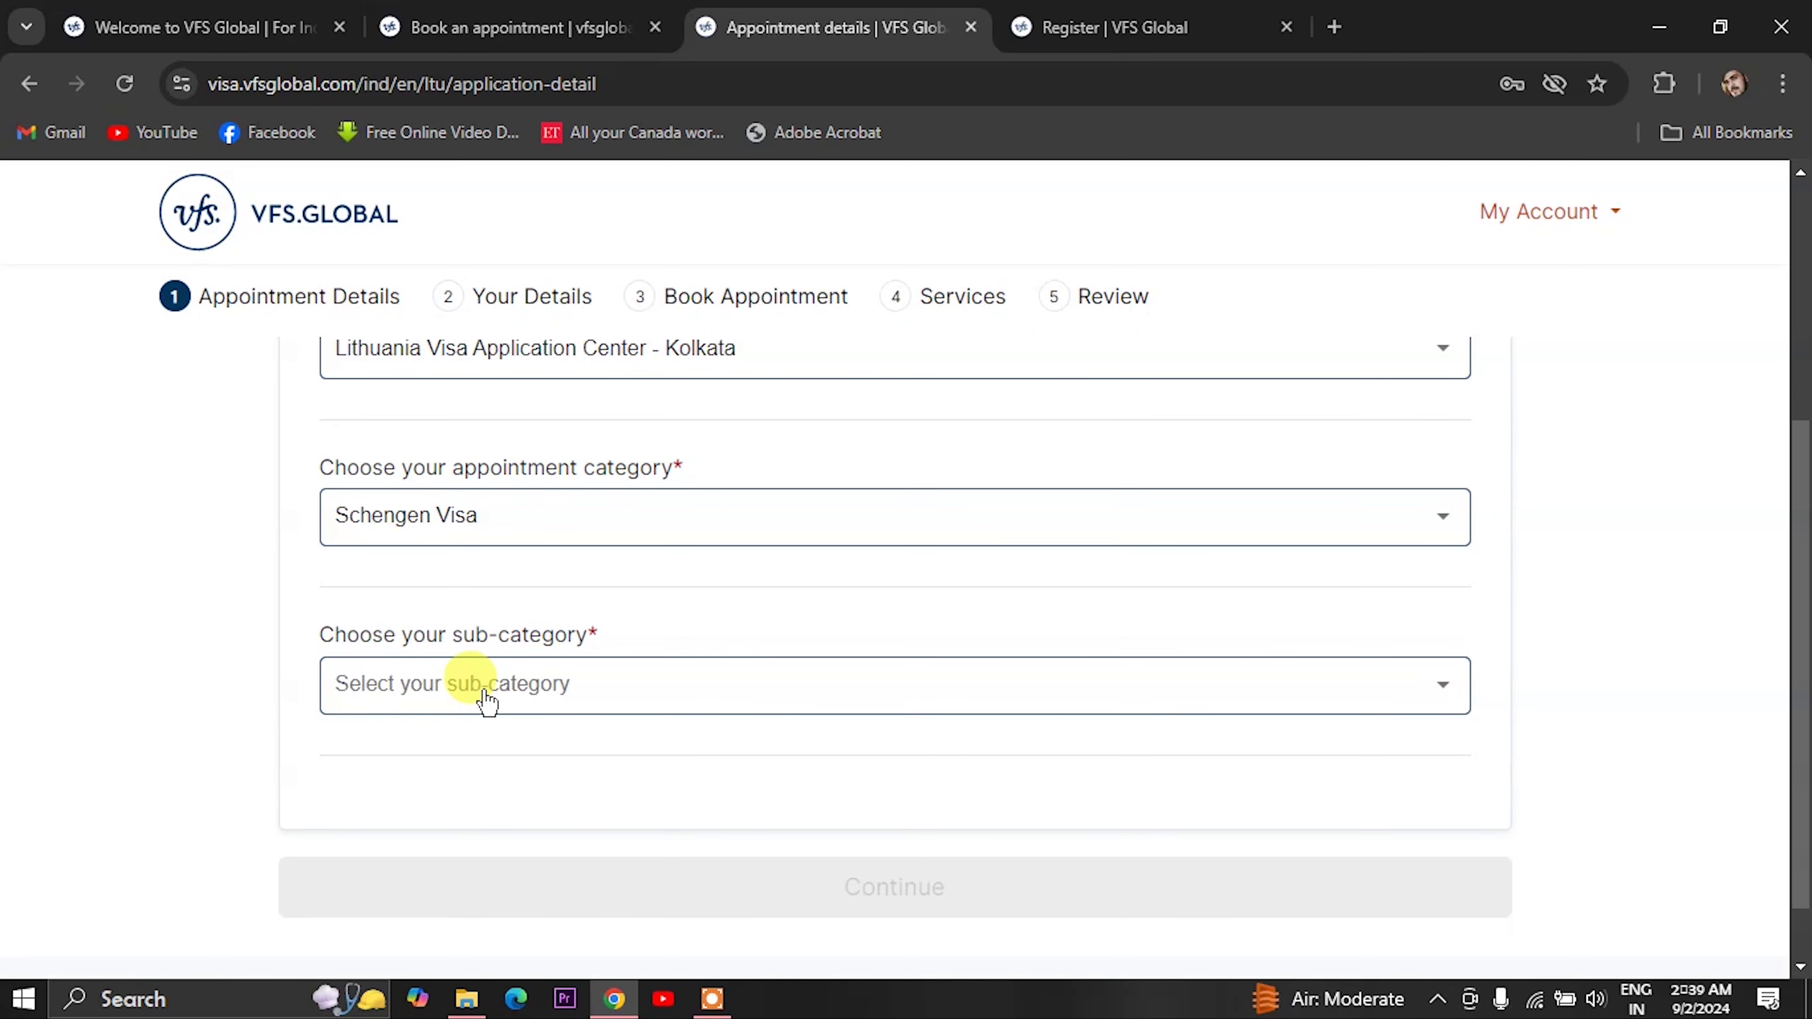
click(481, 689)
scroll(407, 464, down, 4)
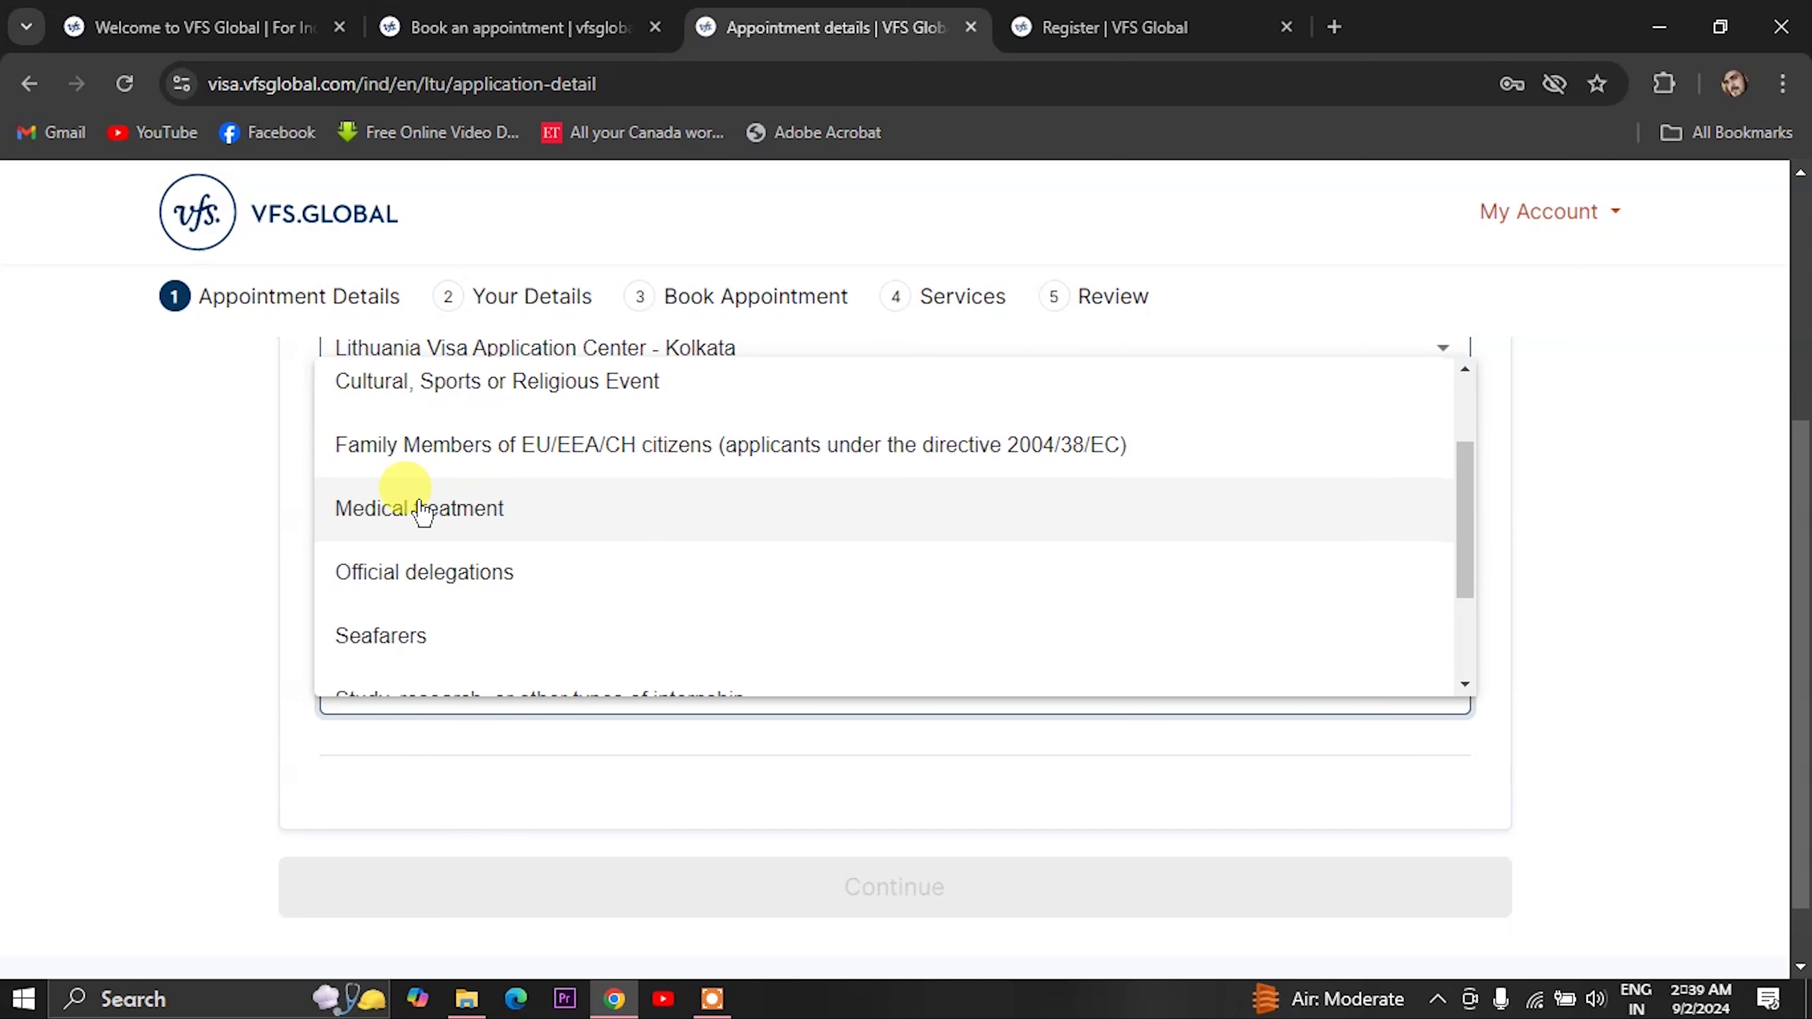
click(401, 603)
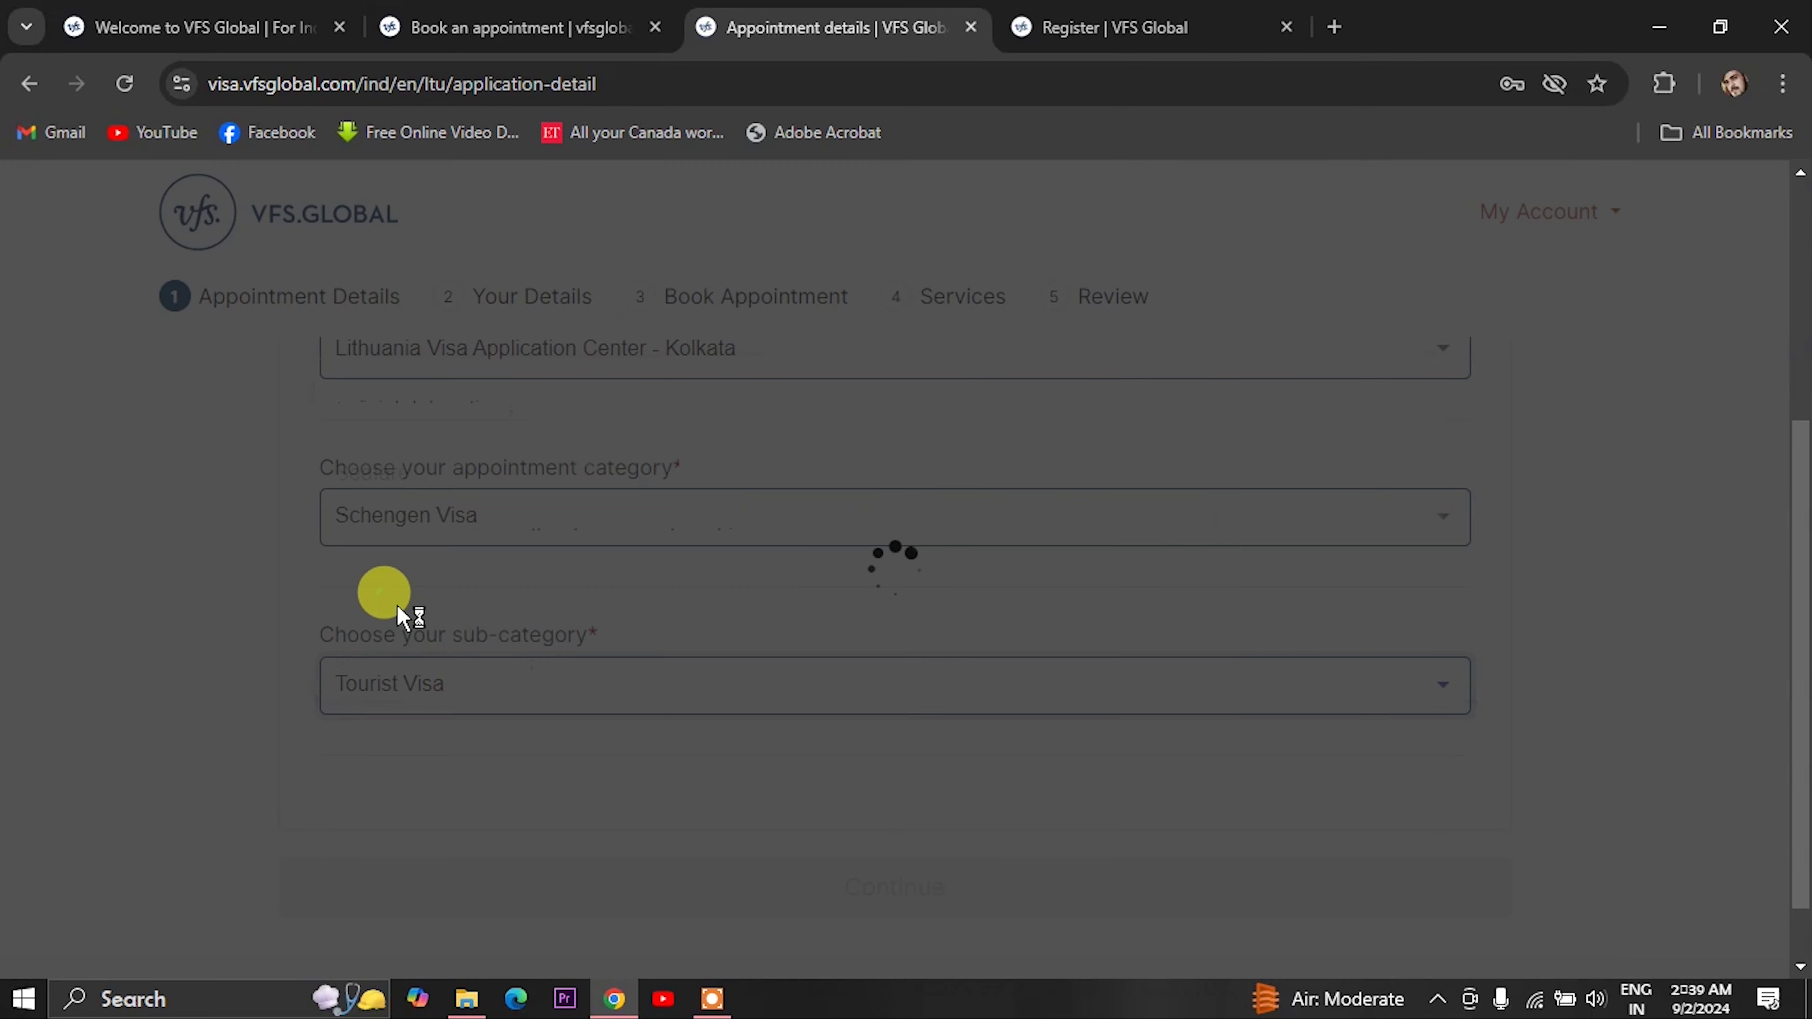
scroll(585, 706, down, 2)
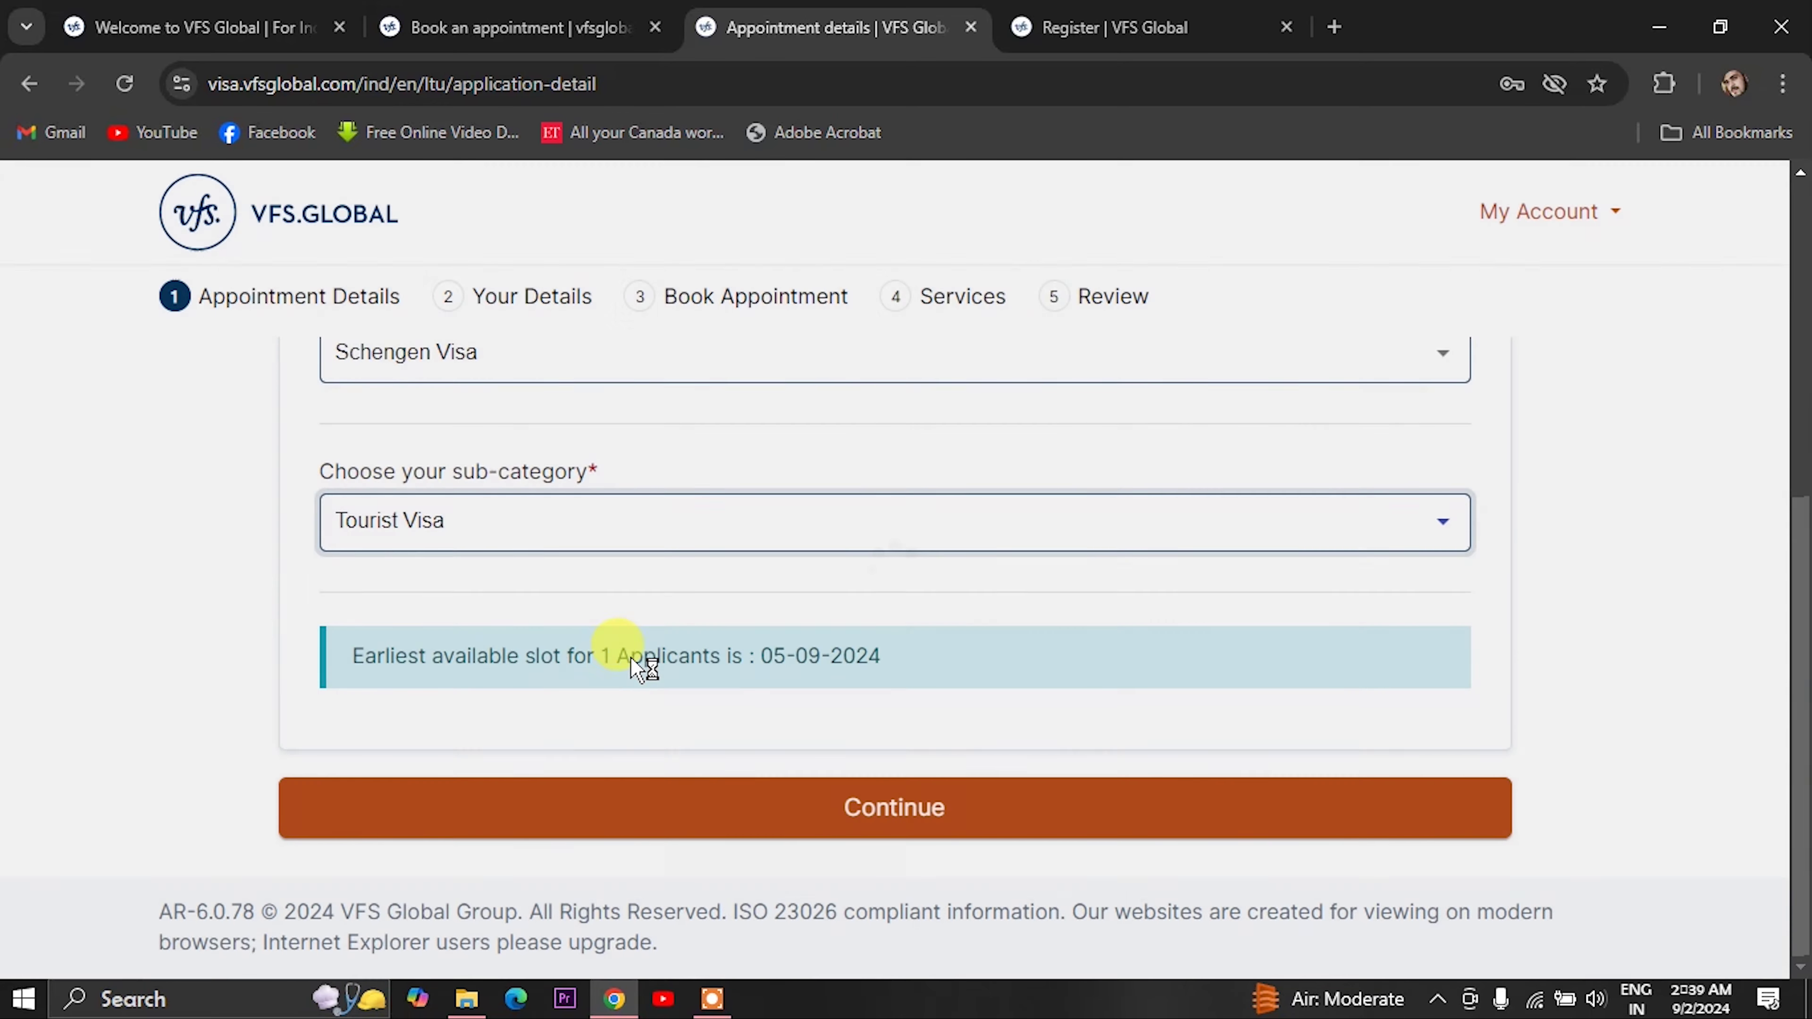
drag(760, 655, 856, 655)
click(897, 818)
- Enter Applicant 1's first and last name and set gender to Male
scroll(526, 632, down, 2)
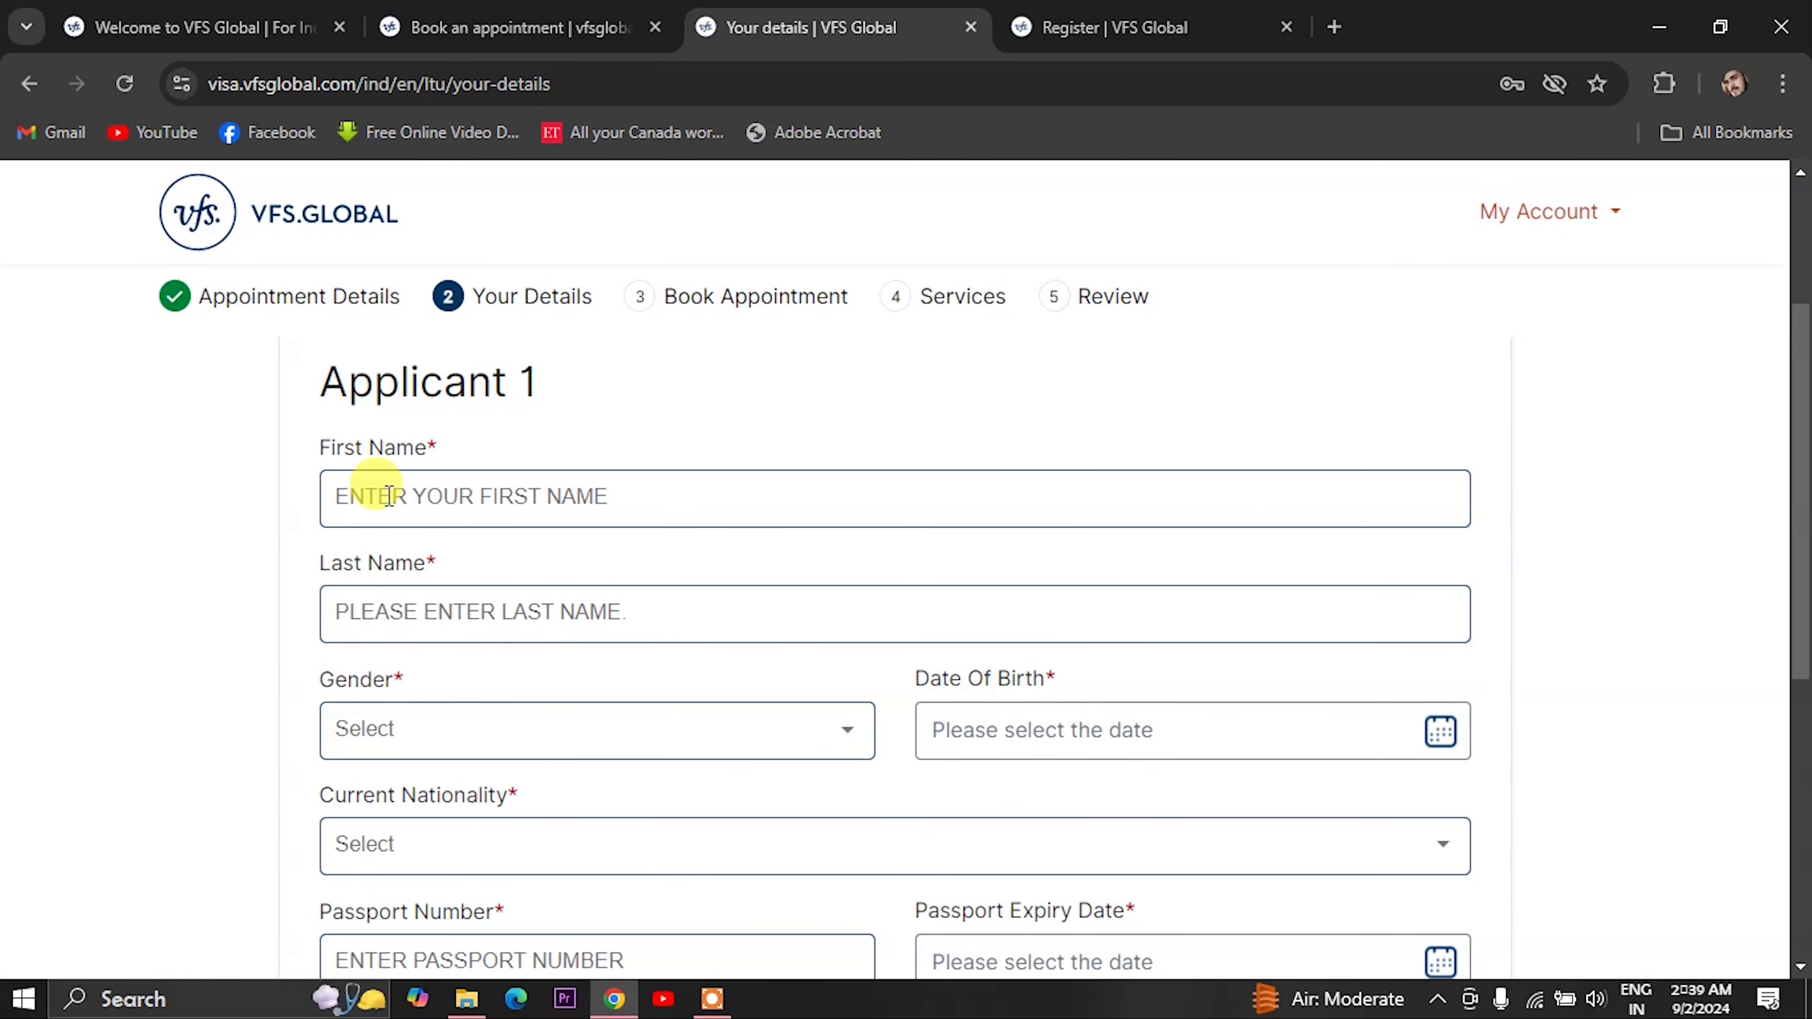
click(388, 495)
text(QQQQQ)
click(394, 612)
text(EEEEEE)
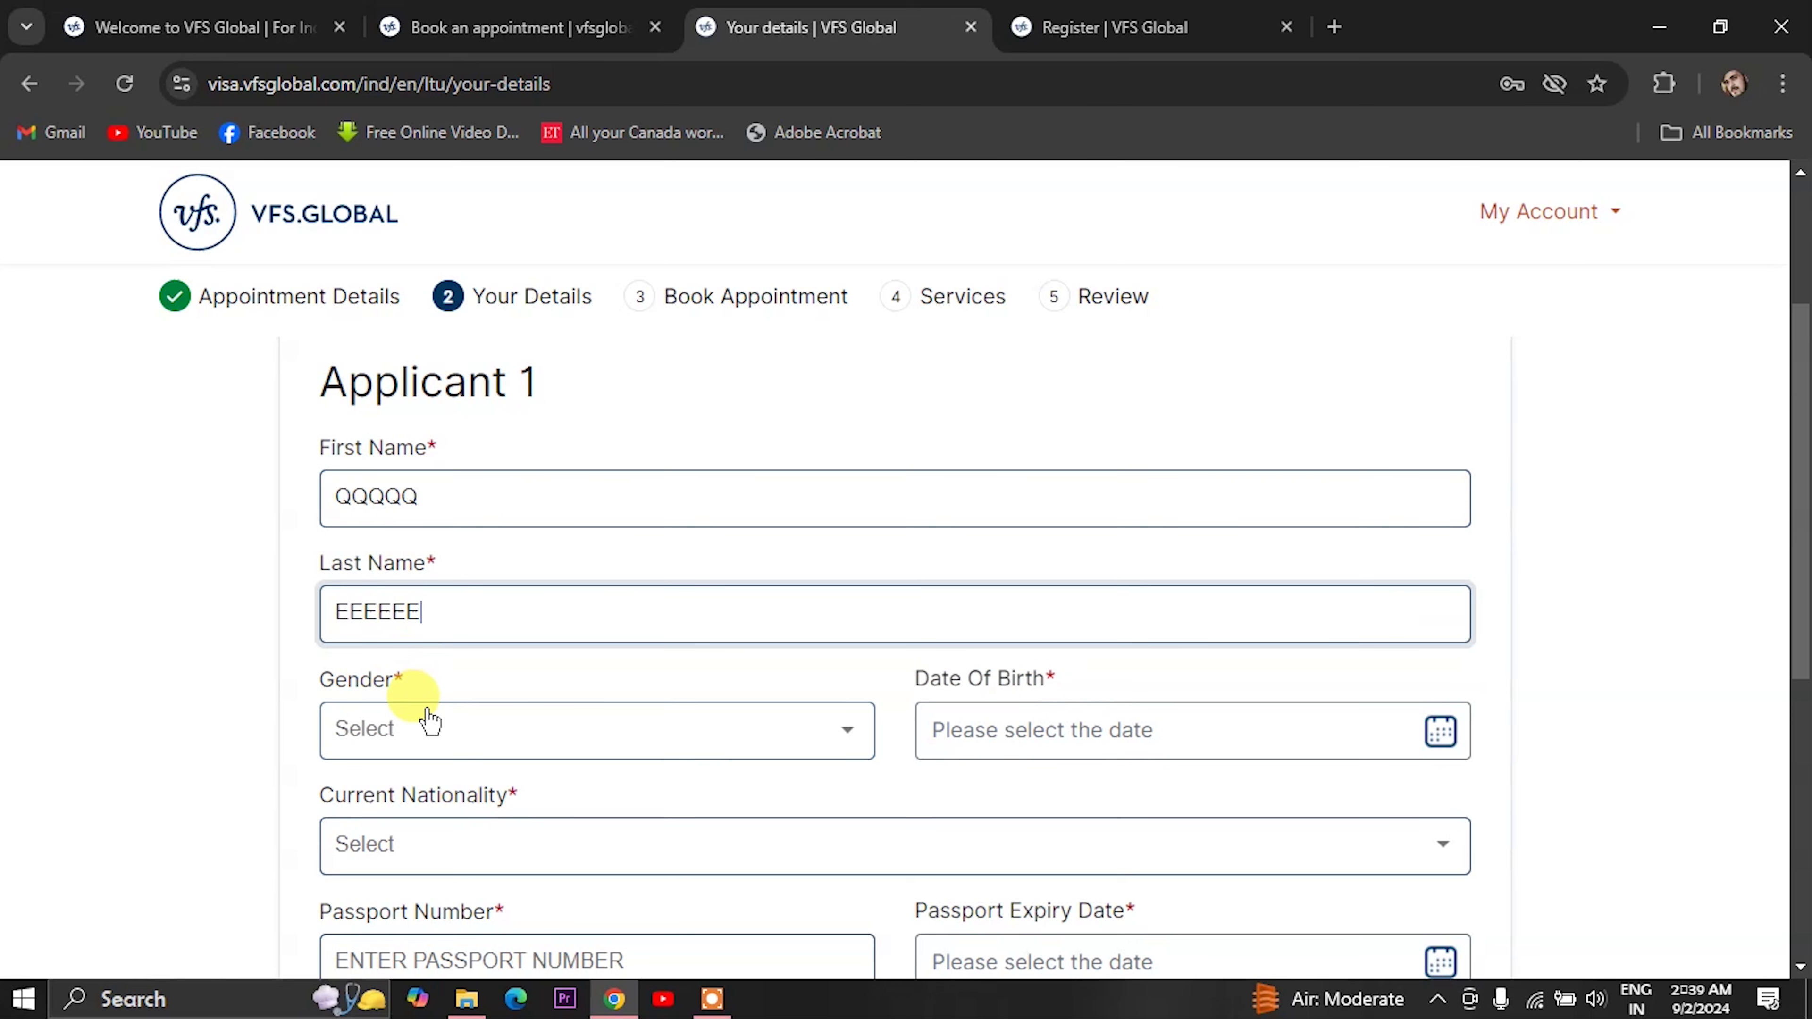
click(414, 717)
click(401, 789)
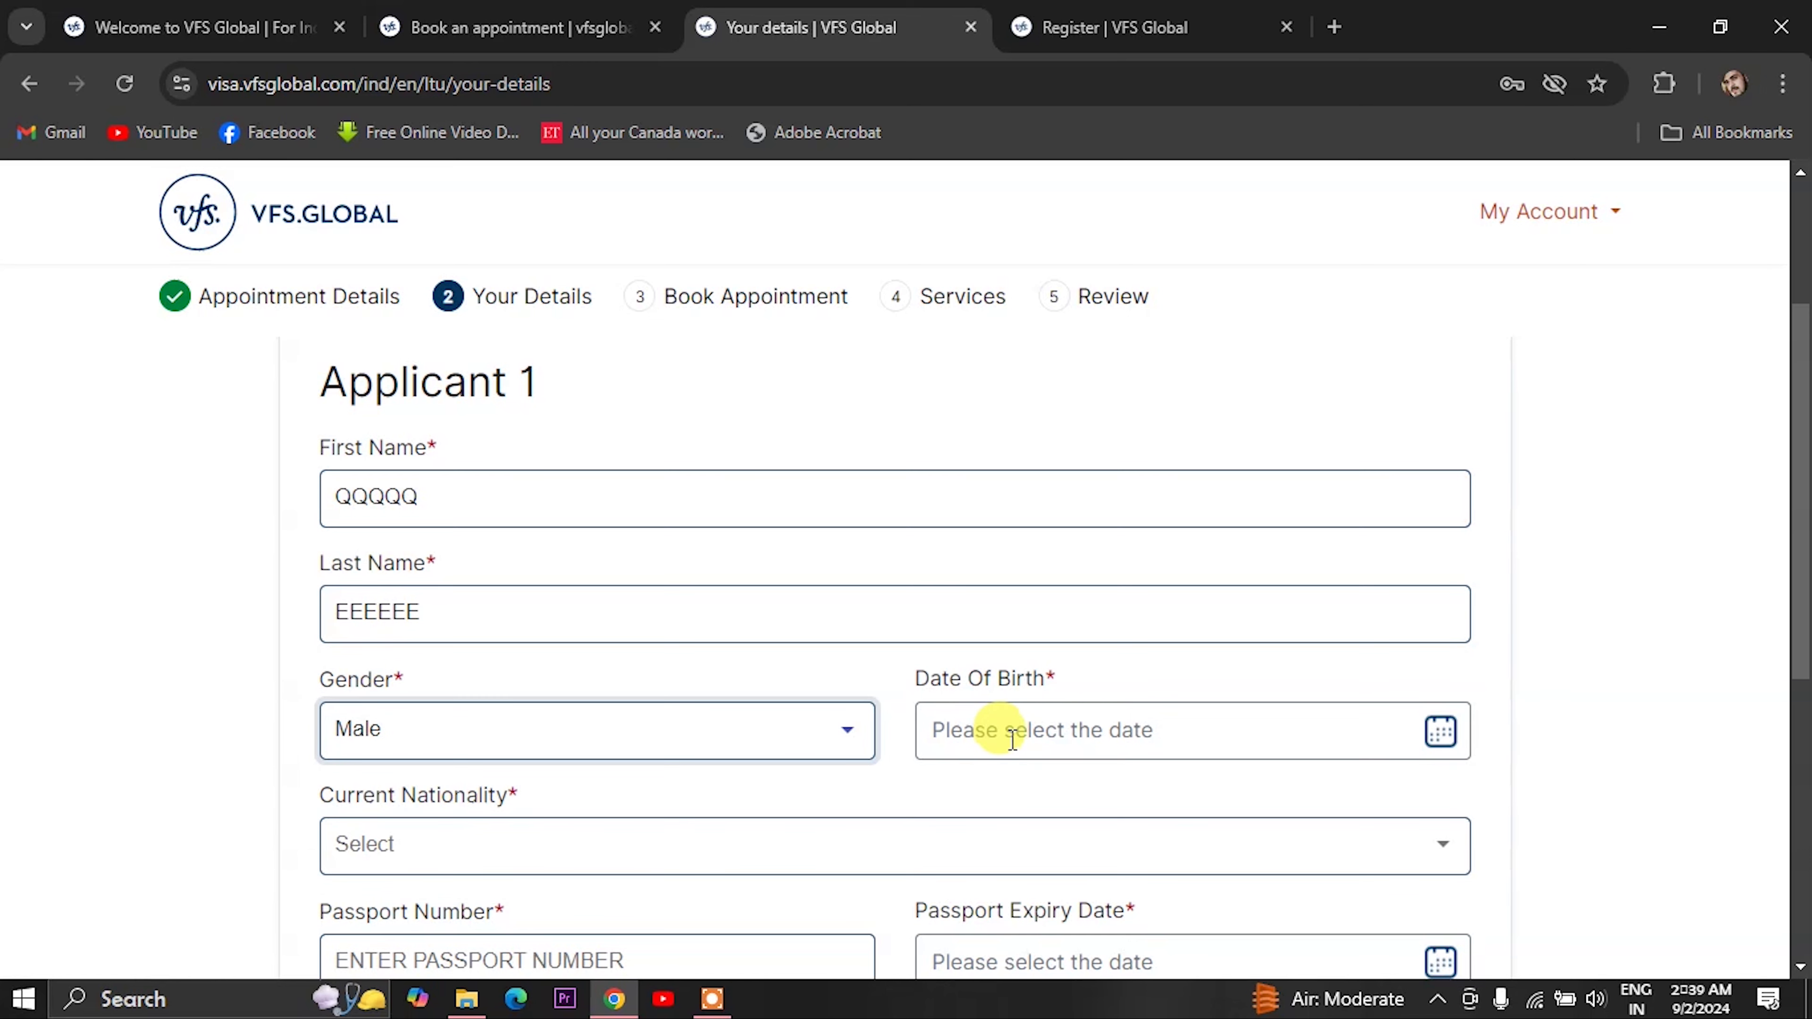
click(998, 731)
click(1194, 356)
scroll(1162, 499, up, 5)
click(1163, 446)
click(1030, 498)
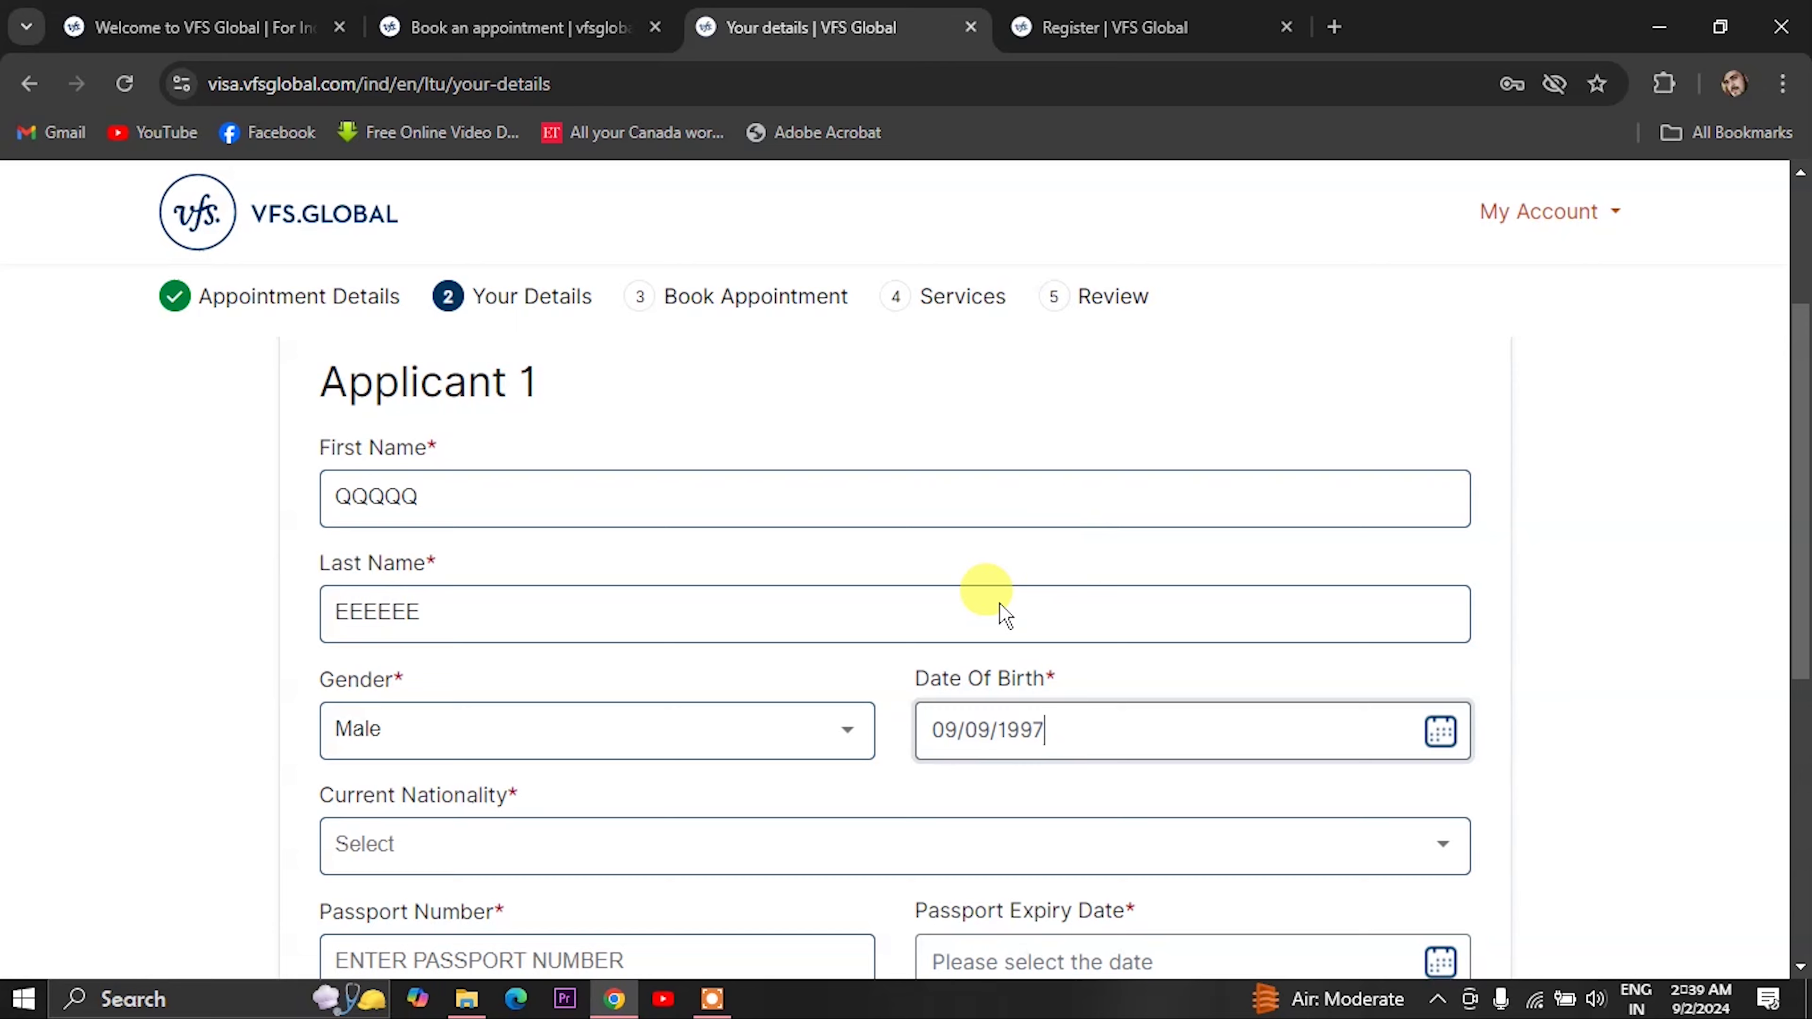
scroll(999, 614, down, 2)
scroll(713, 725, down, 2)
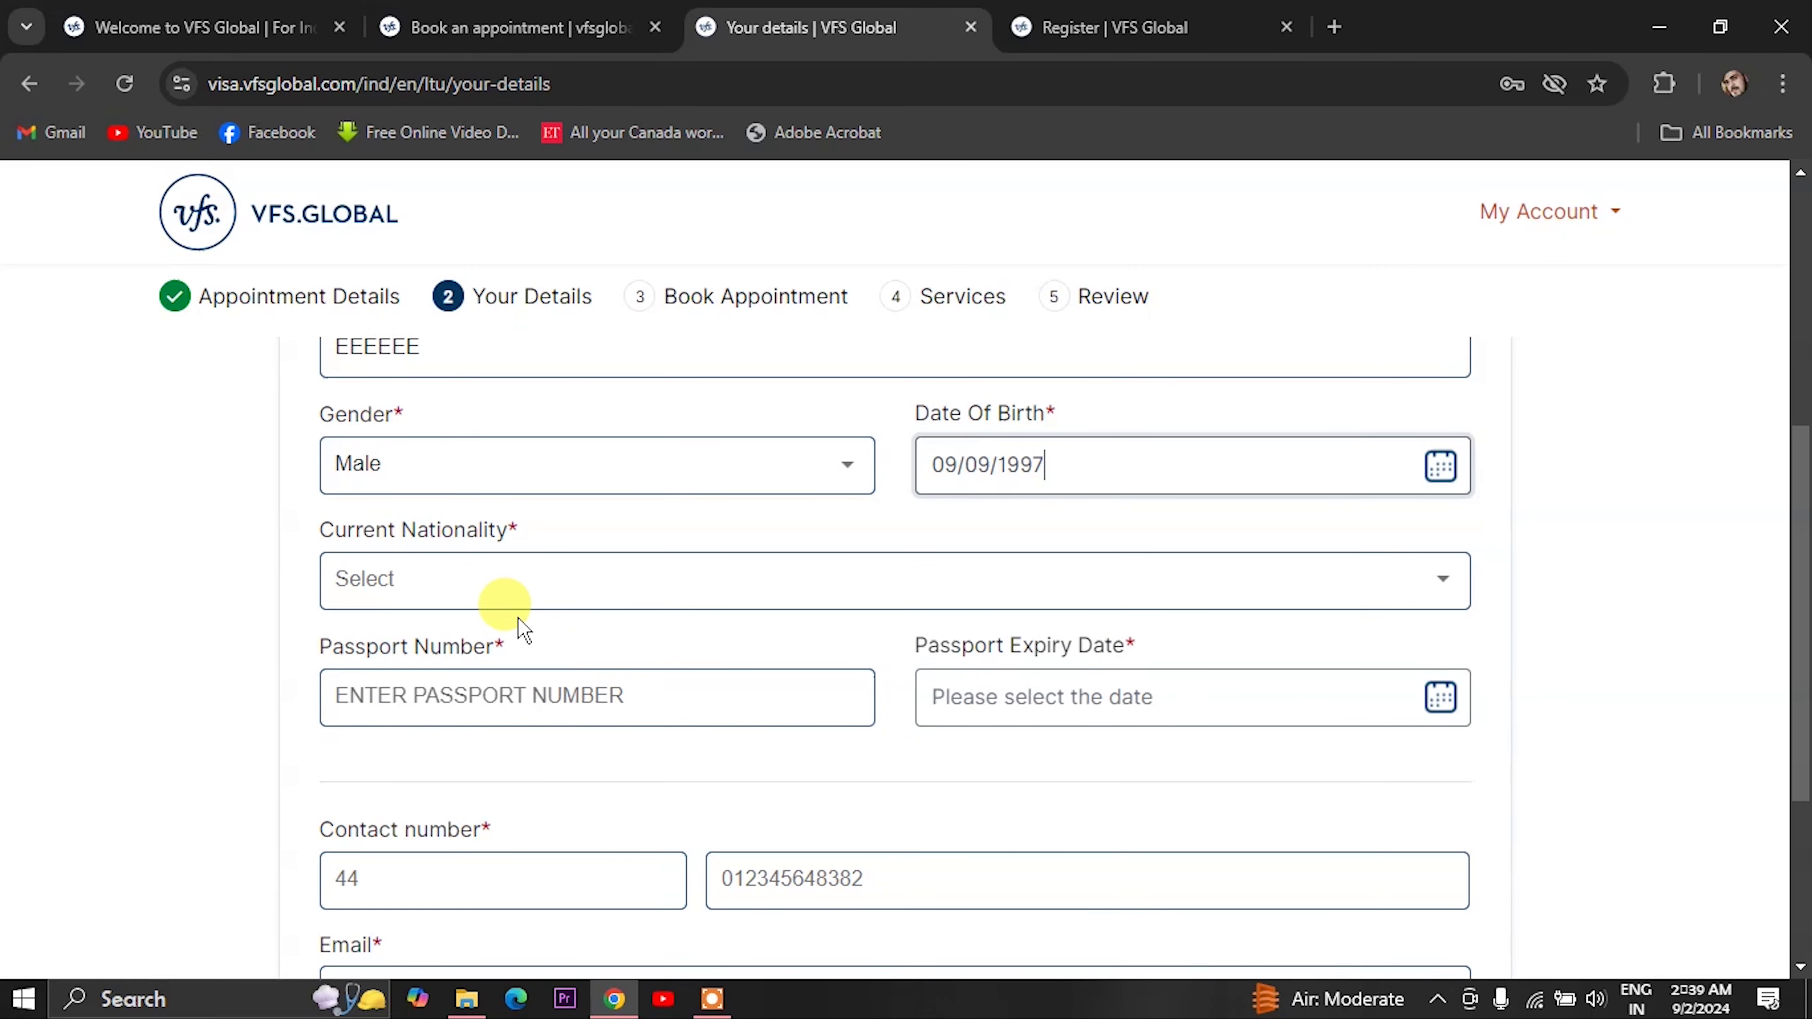
click(470, 582)
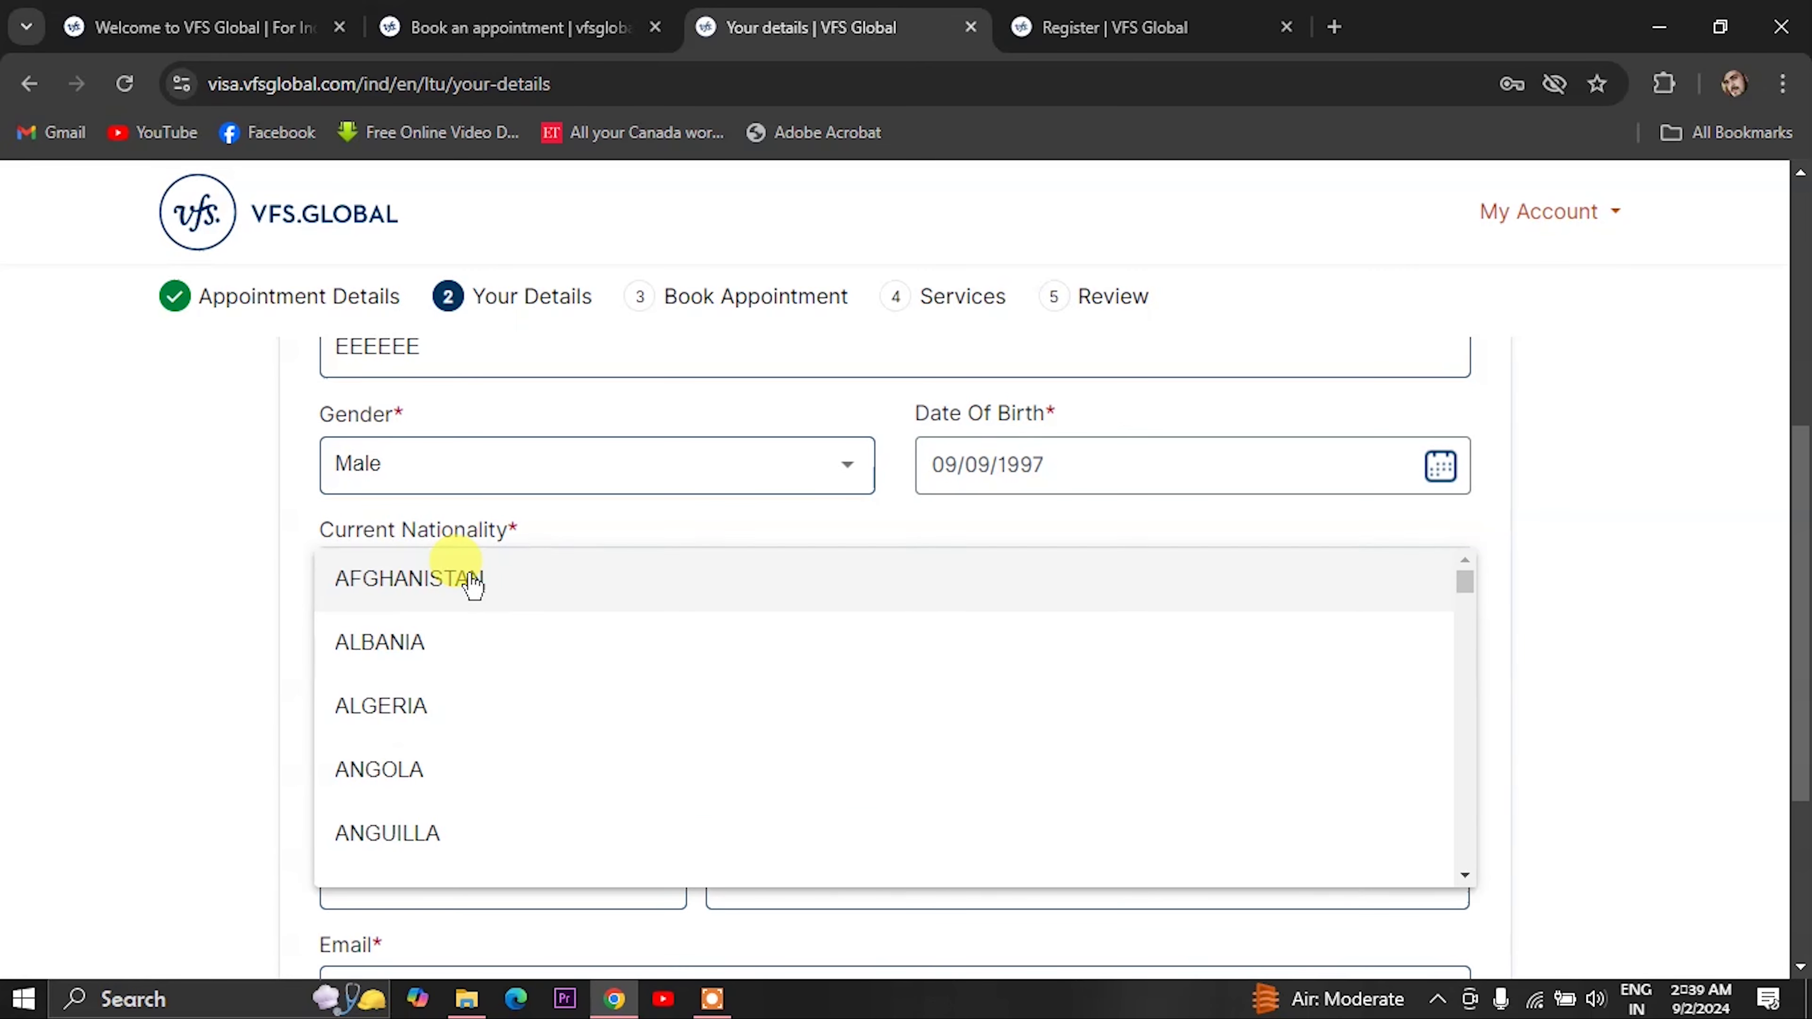
text(in)
key(Return)
- Enter the passport number and set the passport expiry date to 12/09/2029
scroll(471, 581, down, 2)
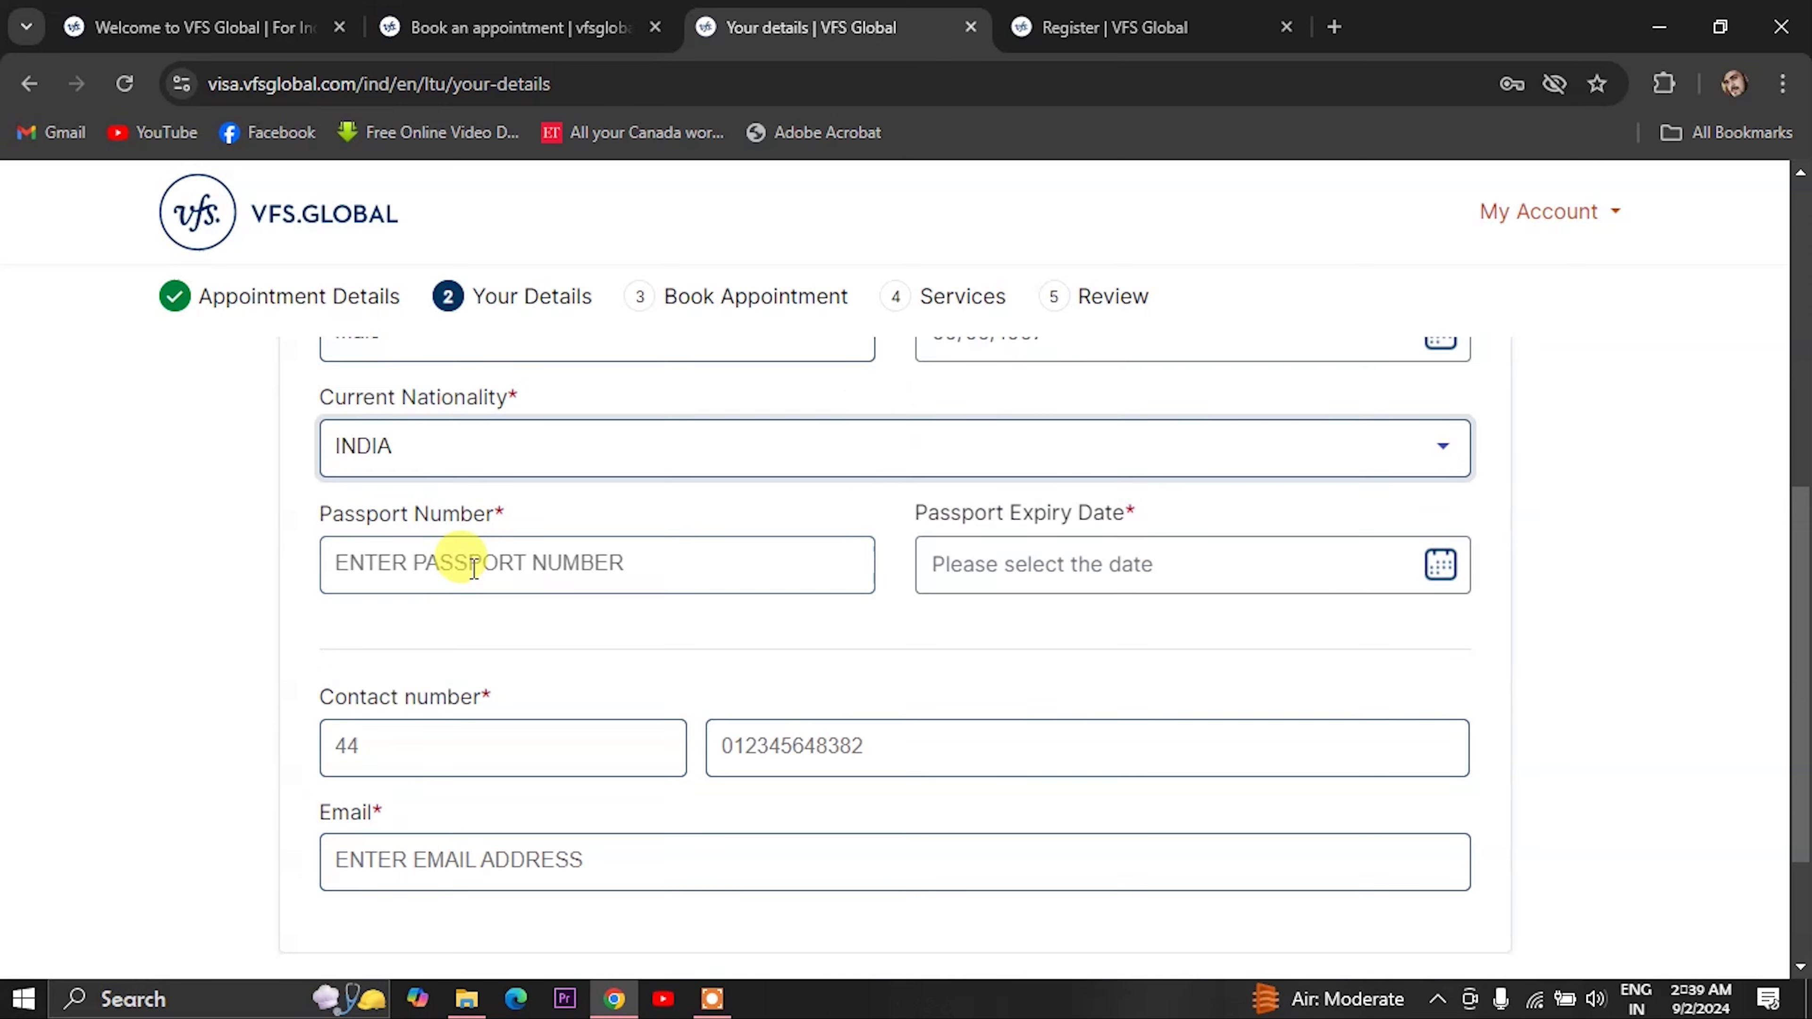
click(474, 564)
text(ABC0000)
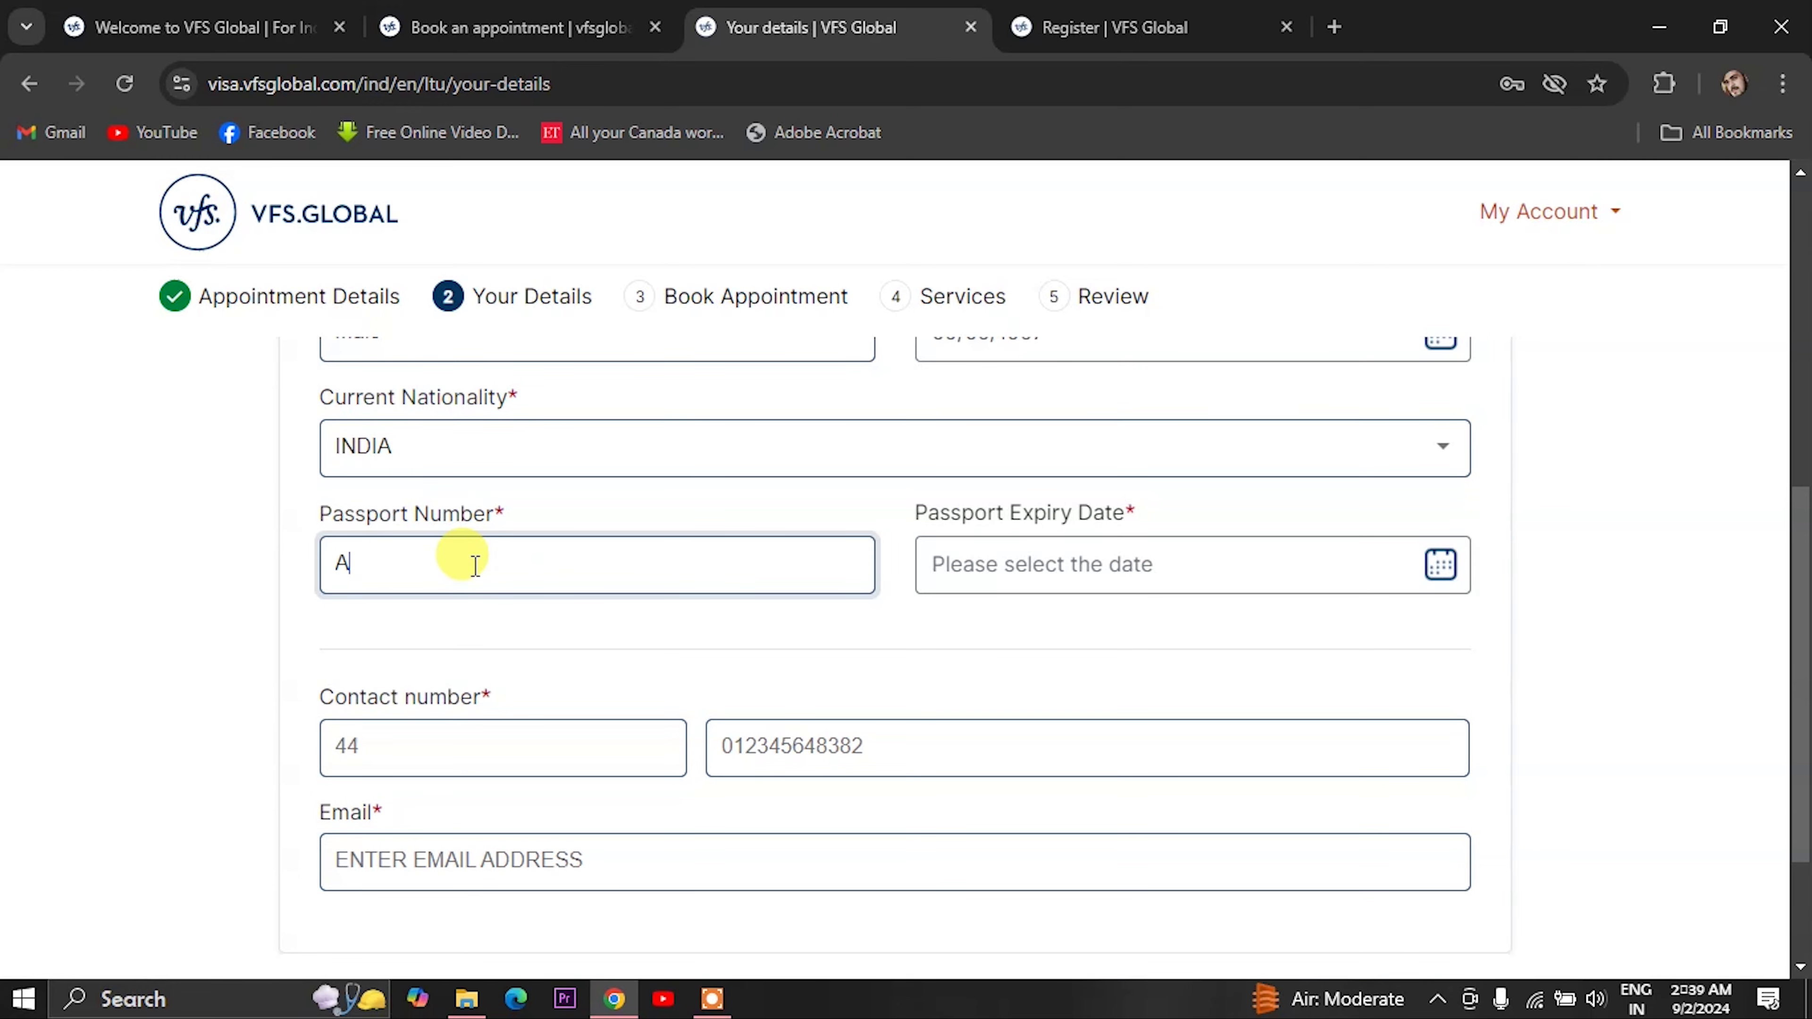
click(955, 564)
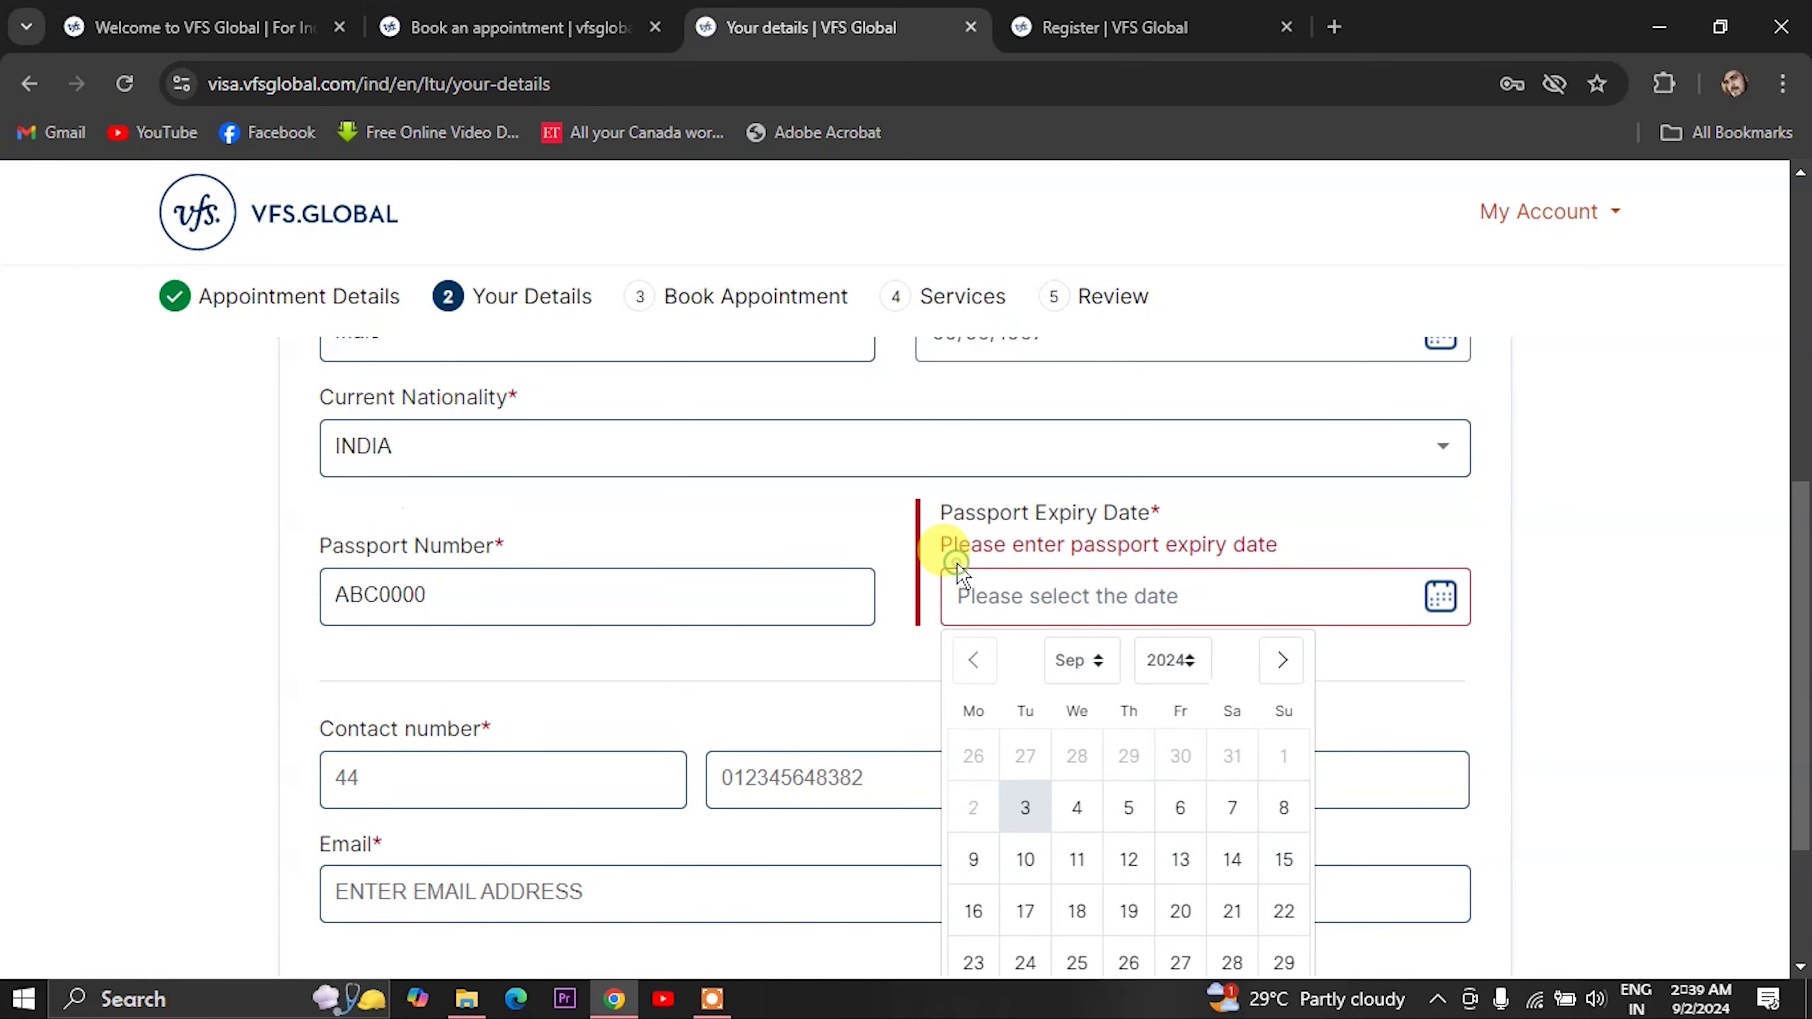
click(1172, 660)
click(1077, 859)
click(456, 618)
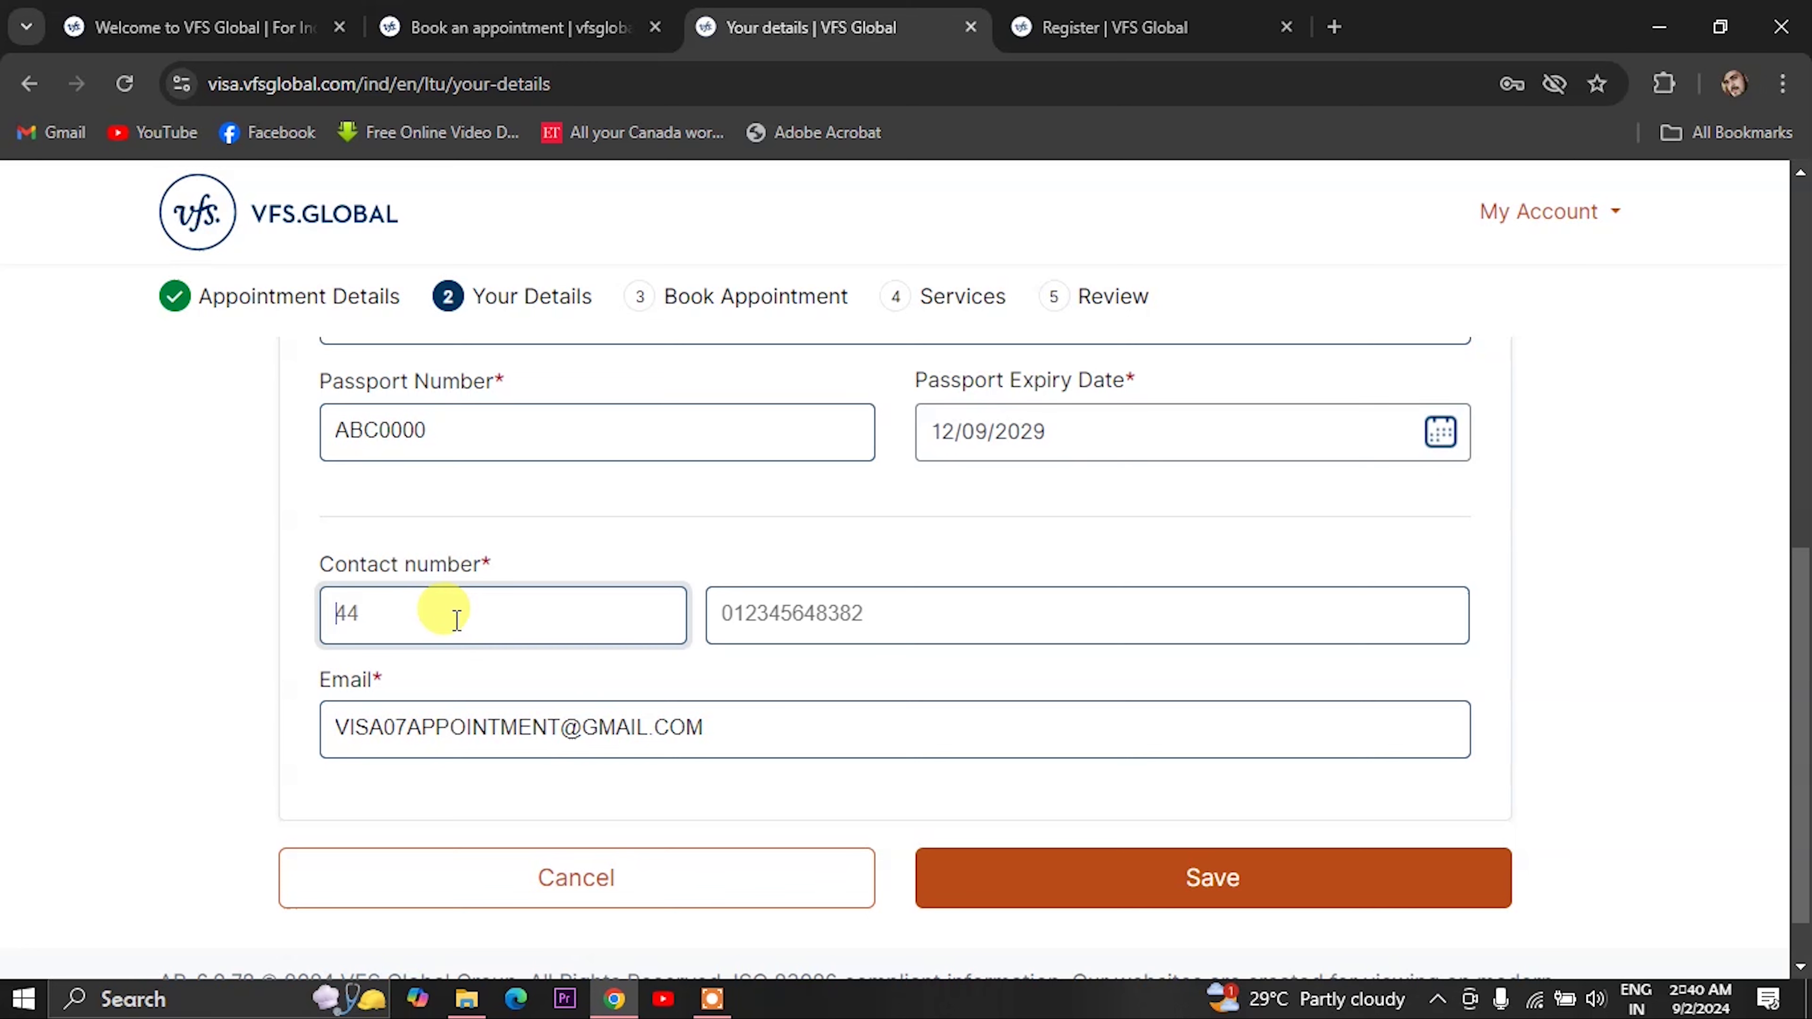
- Set the contact code to 91, enter the mobile number, and save Applicant 1
text(91)
click(741, 611)
text(0000000)
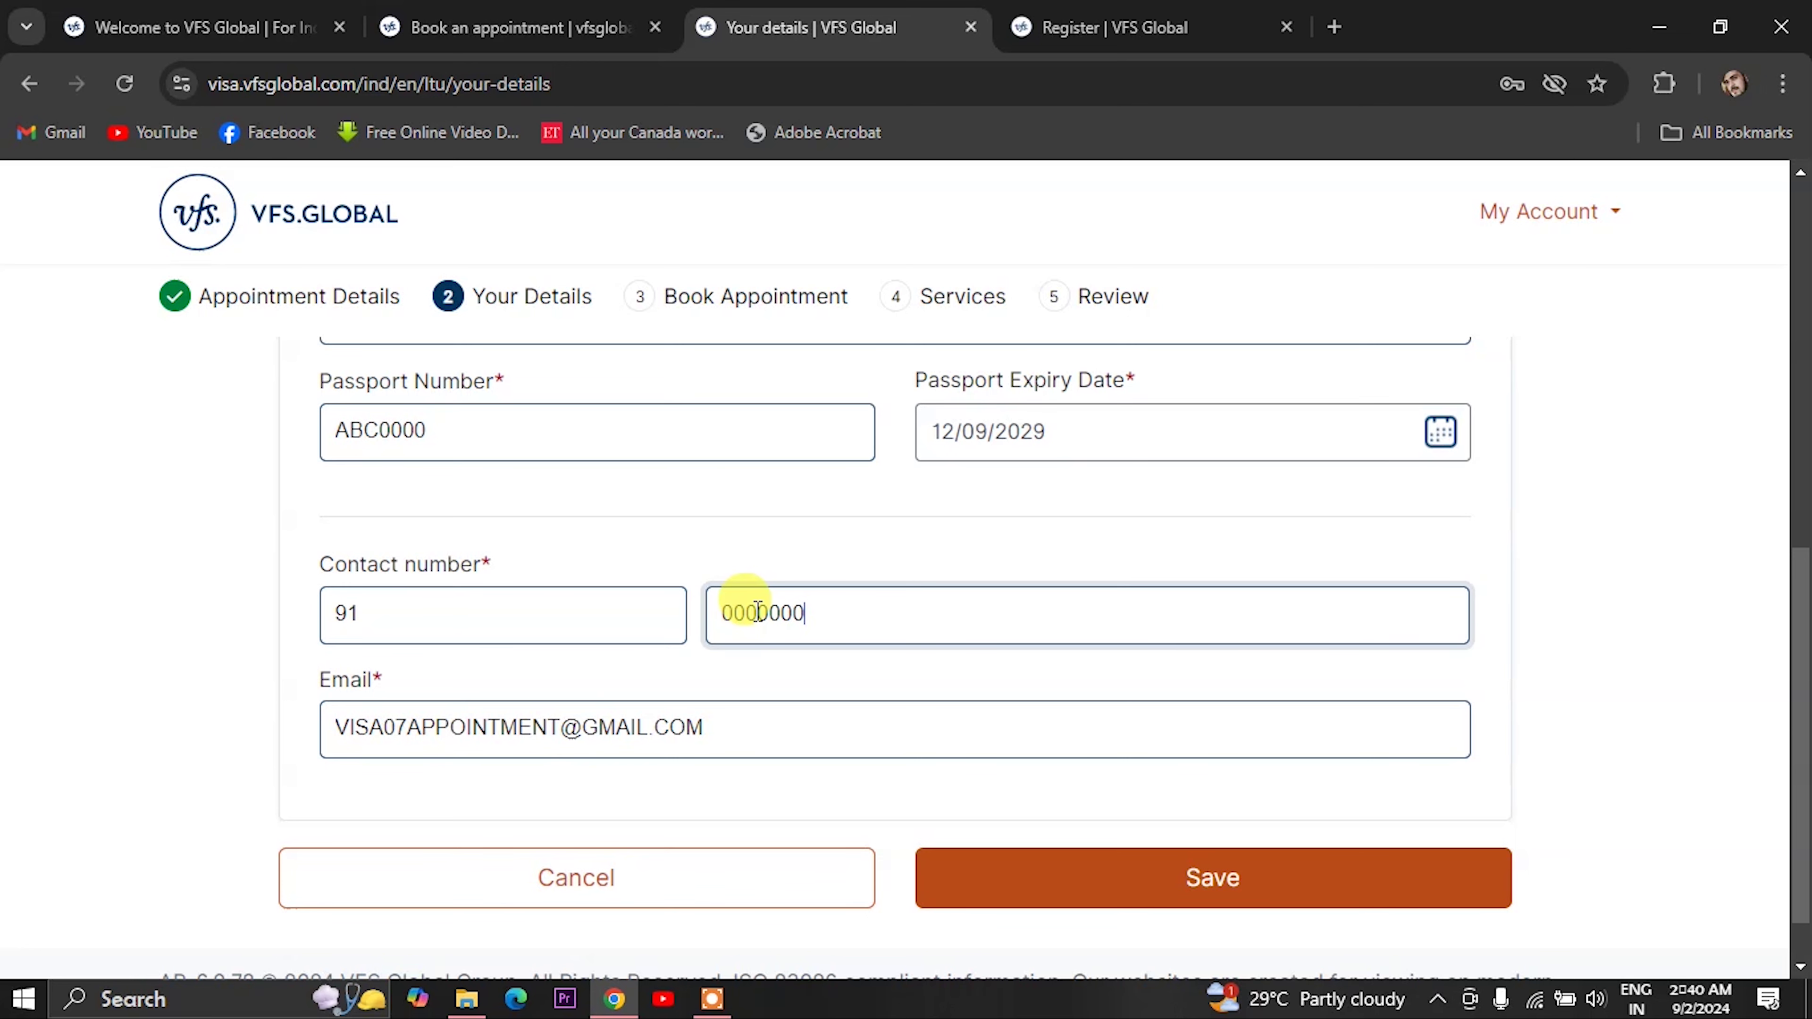
text(0000)
key(BackSpace)
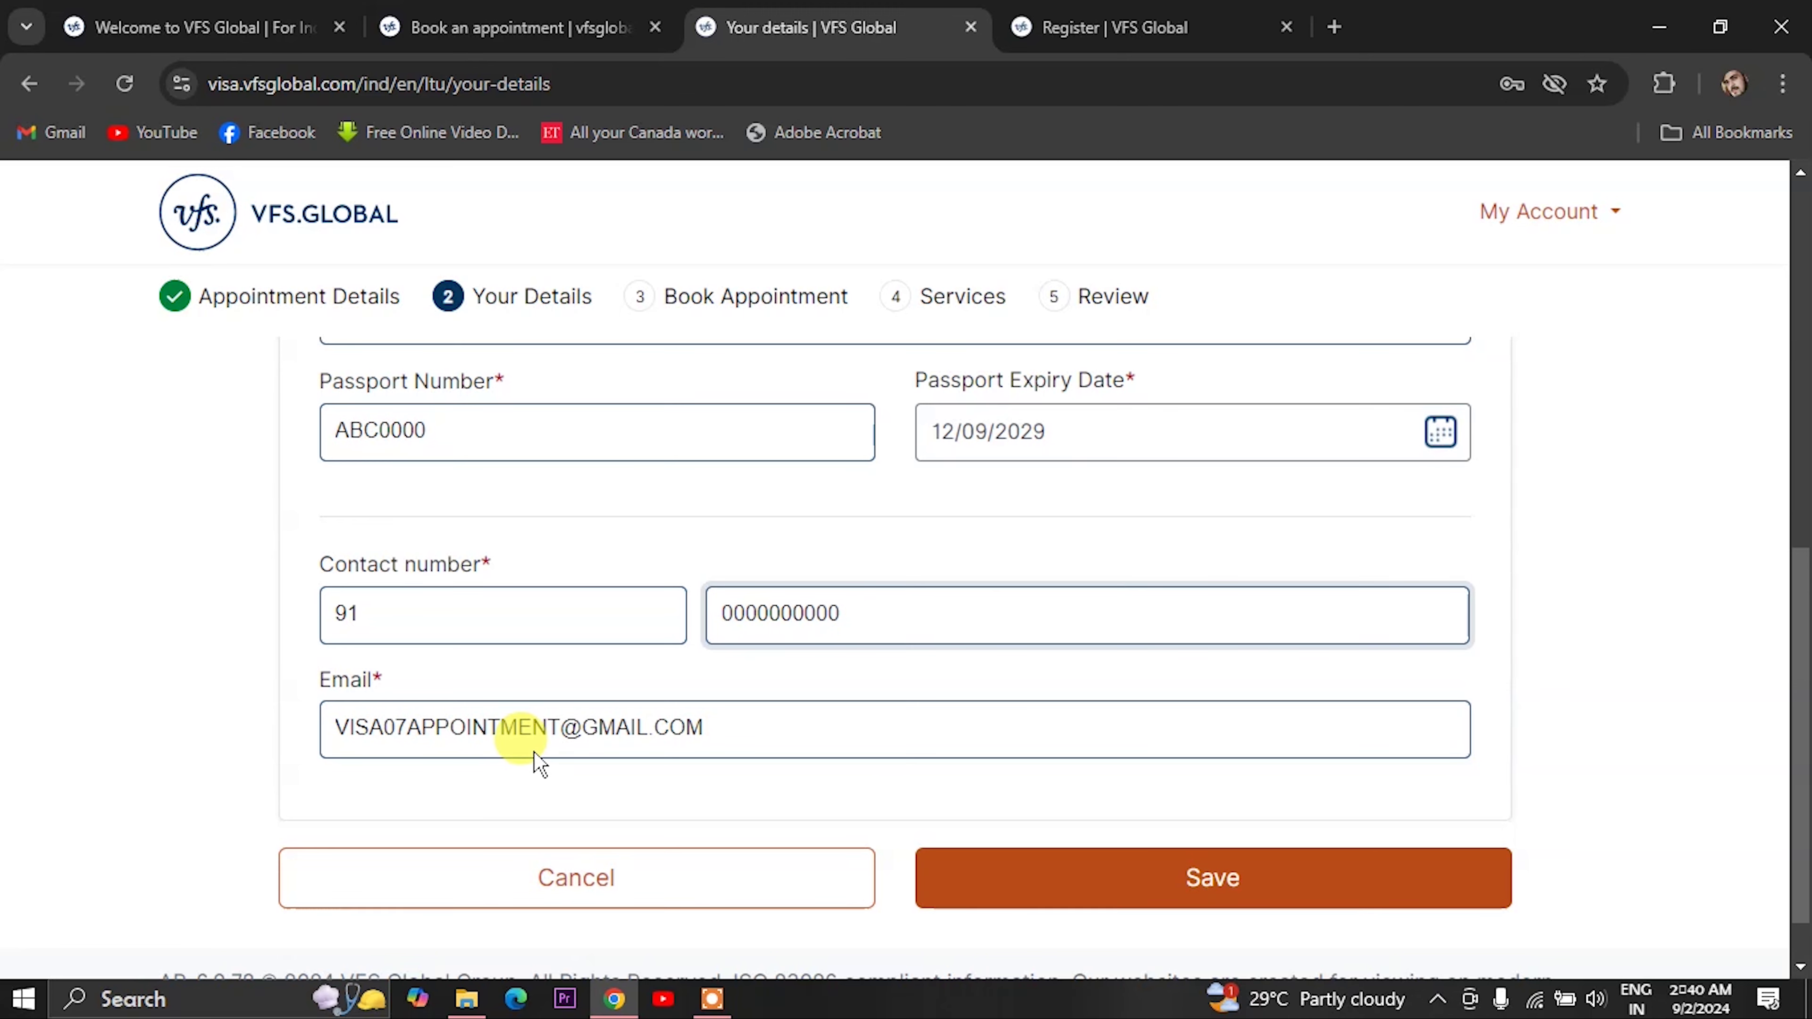
click(1212, 876)
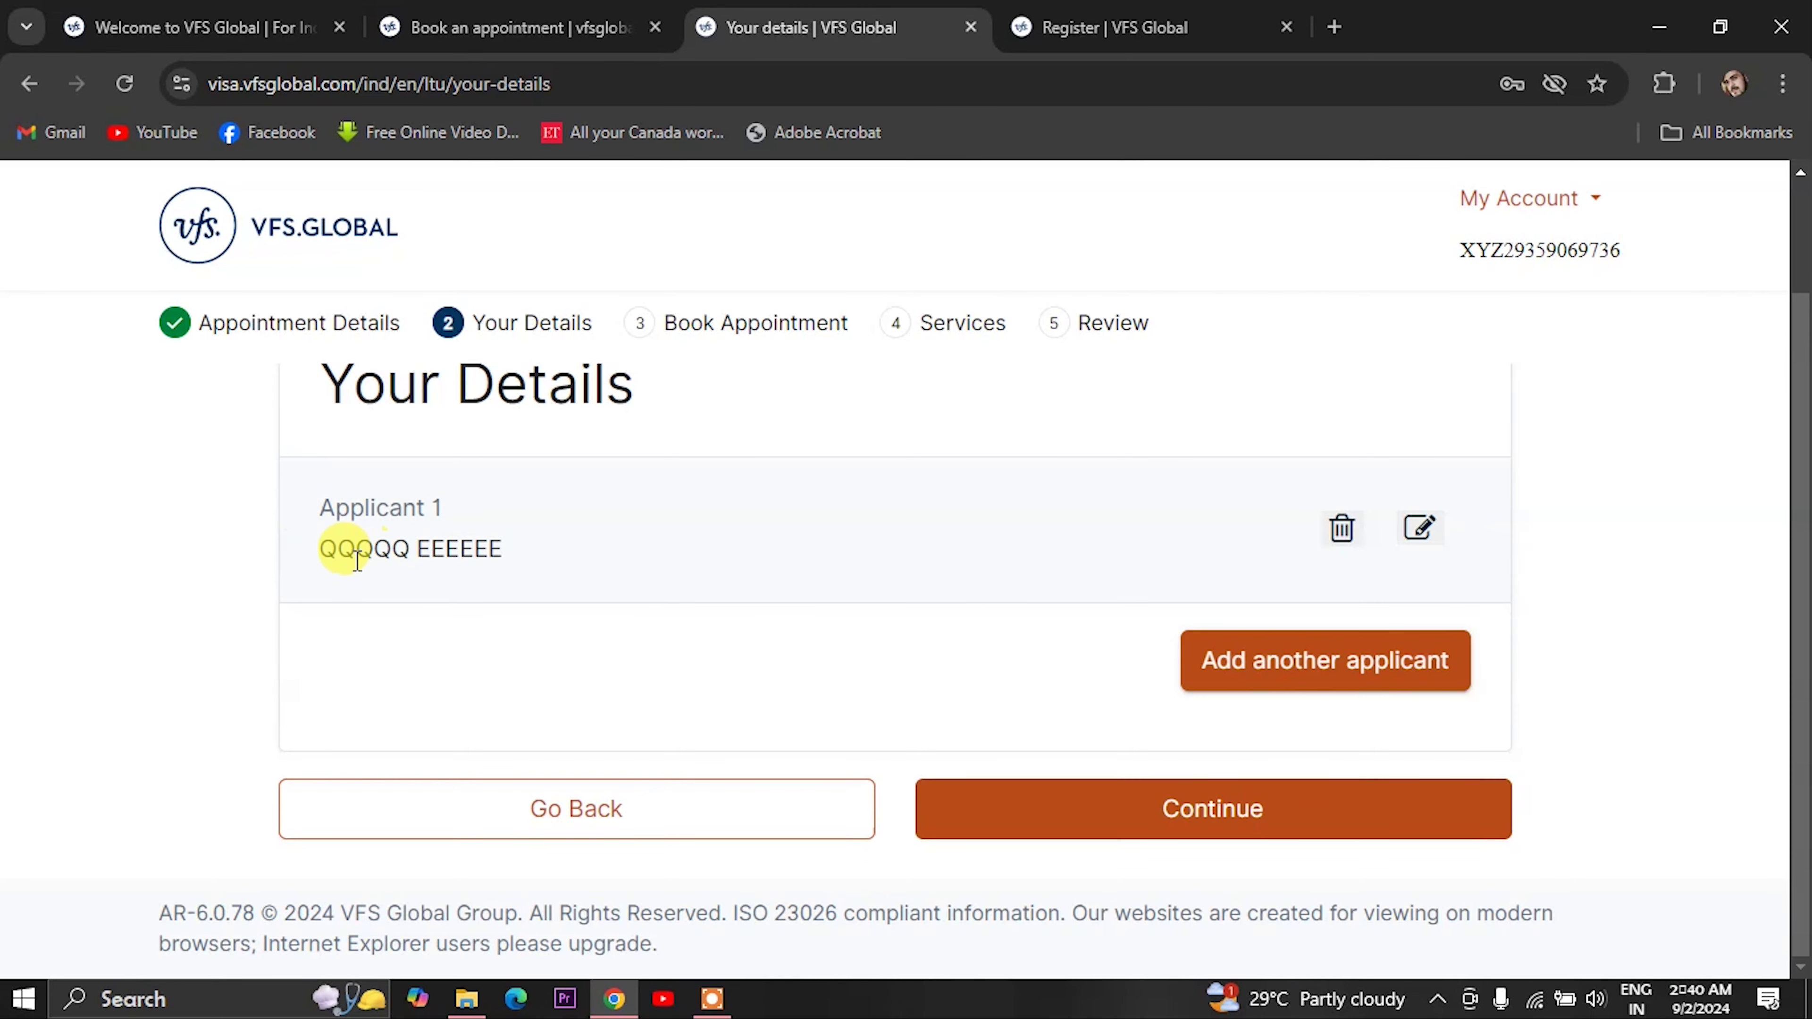
- Continue from Your Details to the Book an Appointment step and its September 2024 calendar
click(1218, 826)
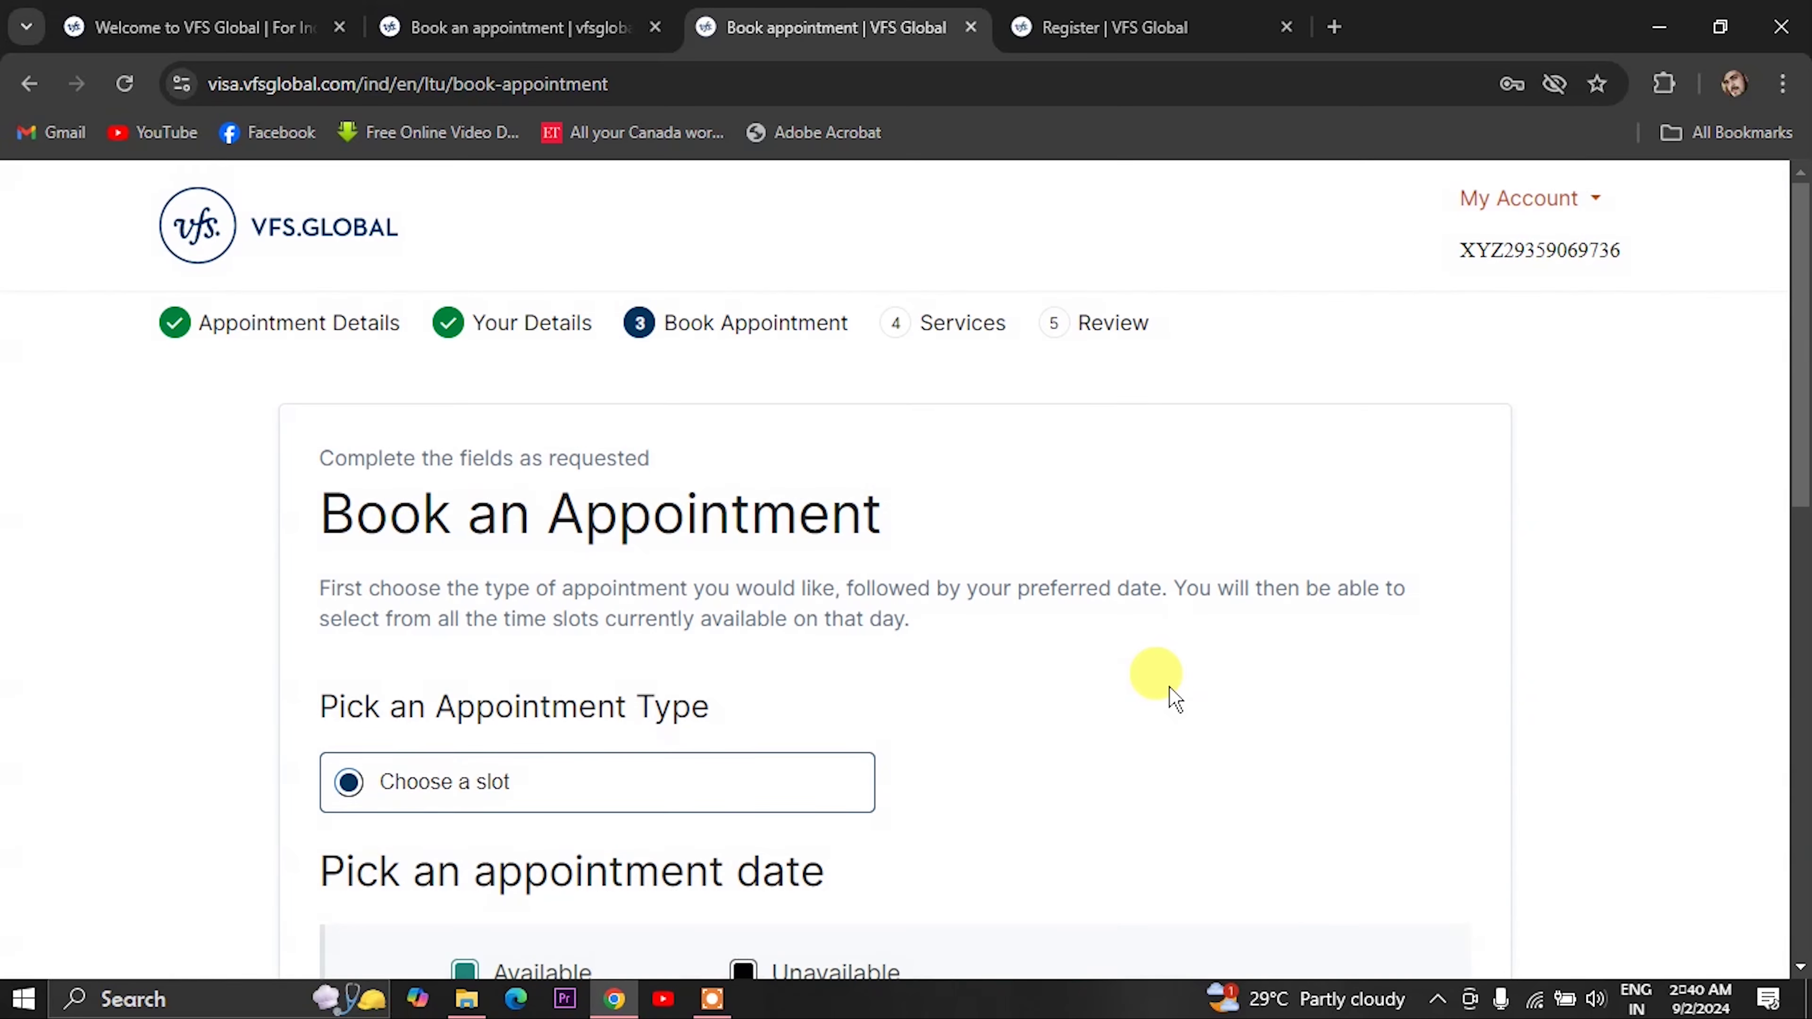
scroll(1175, 700, down, 4)
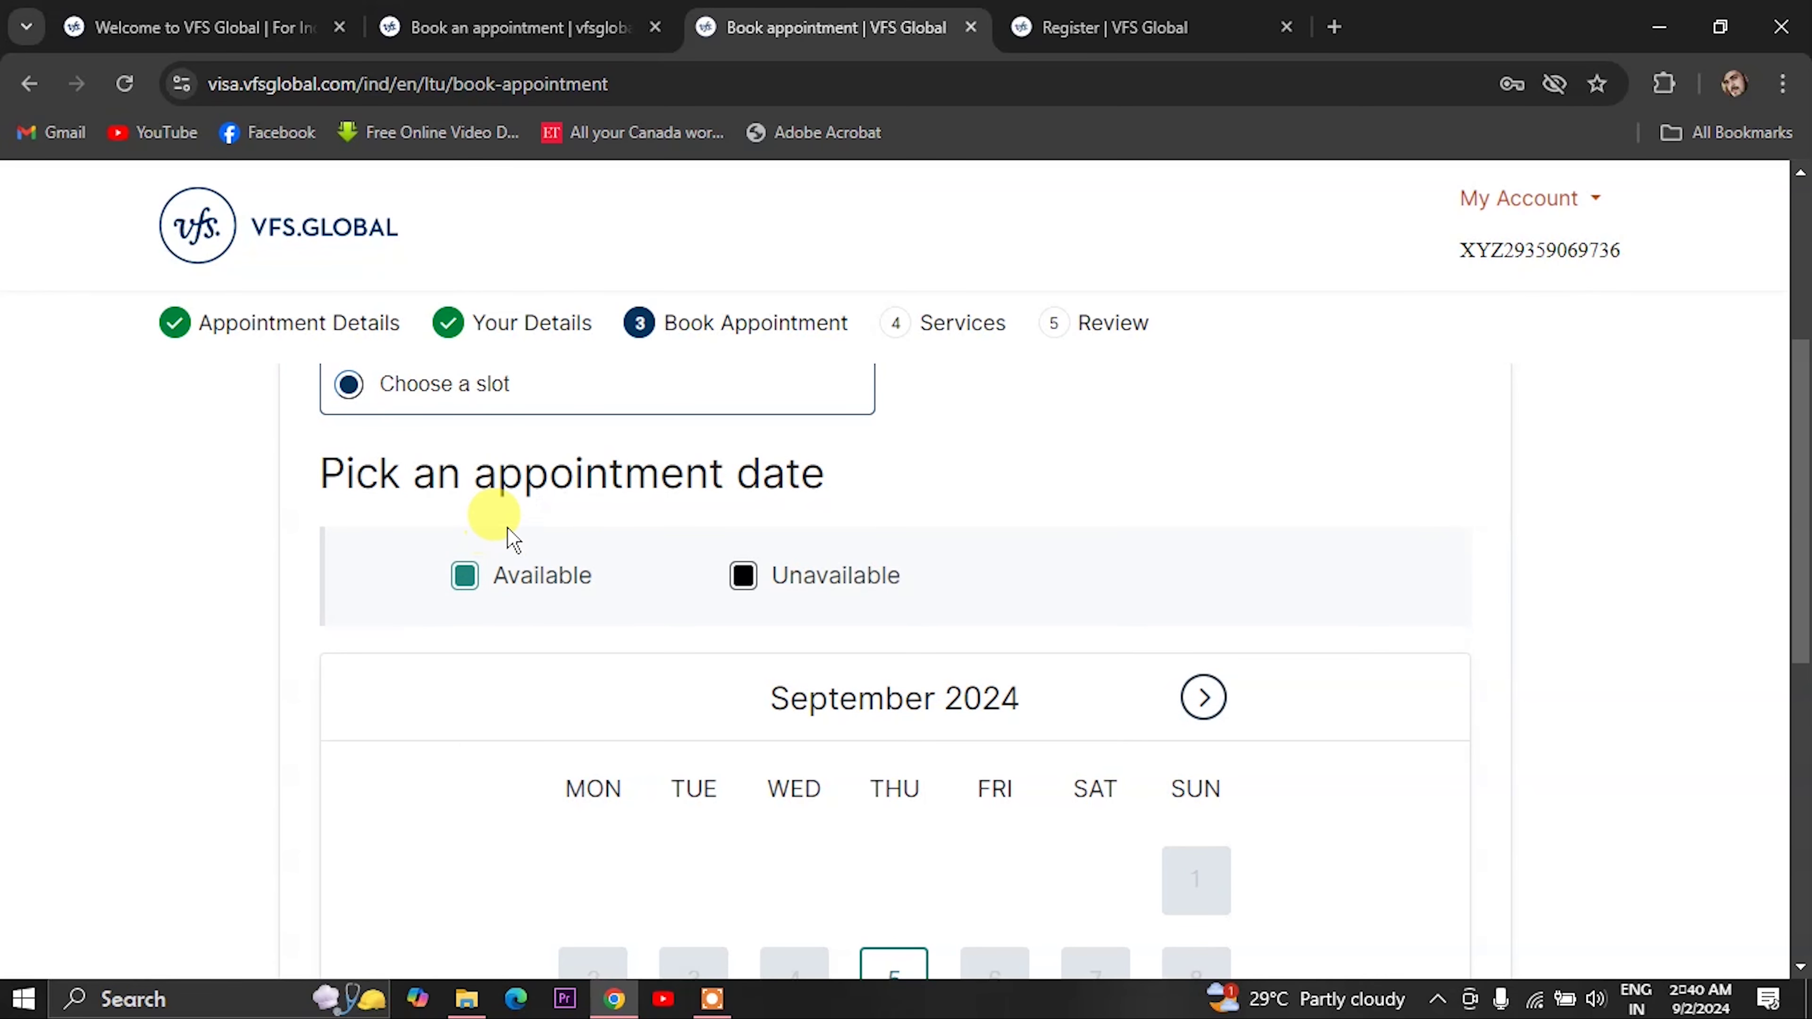